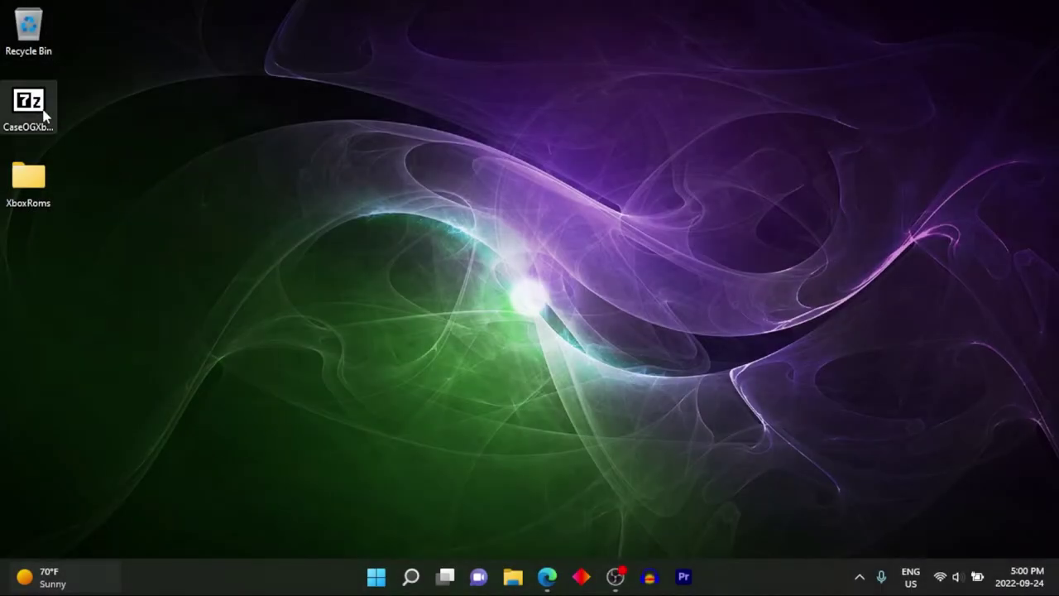
Extract the CaseOGXboxPack archive with 7-Zip into its own CaseOGXboxPack folder on the desktop and refresh the desktop.
left_click(44, 113)
right_click(41, 109)
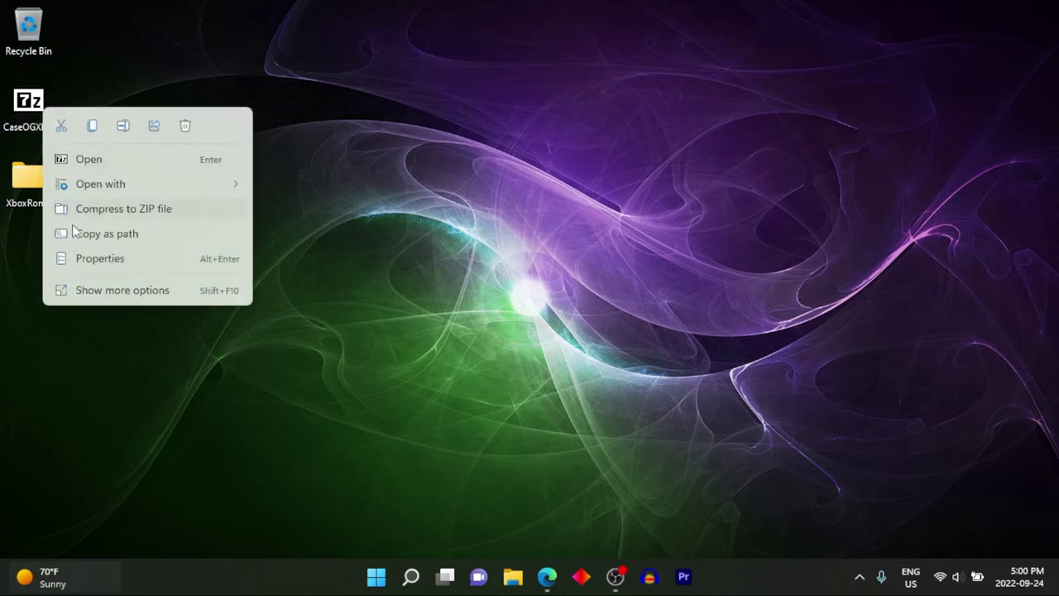
left_click(99, 287)
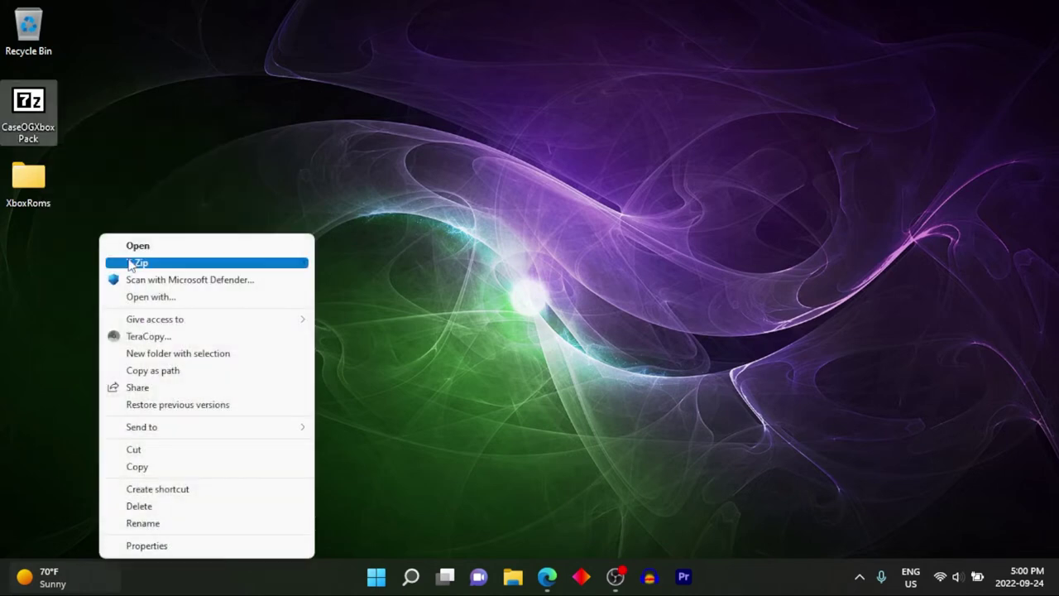
mouse_move(139, 263)
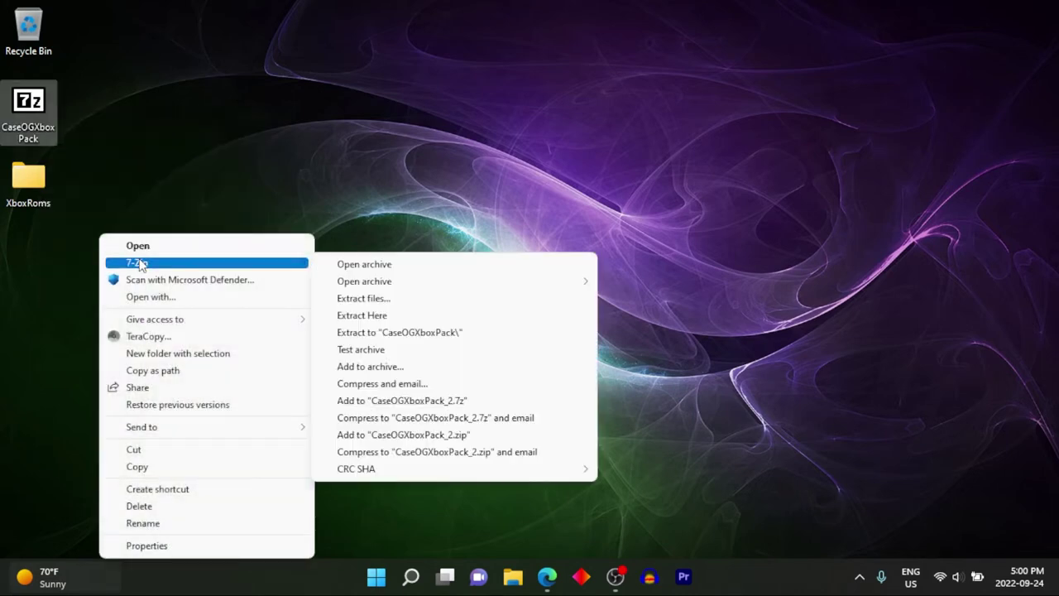
left_click(382, 332)
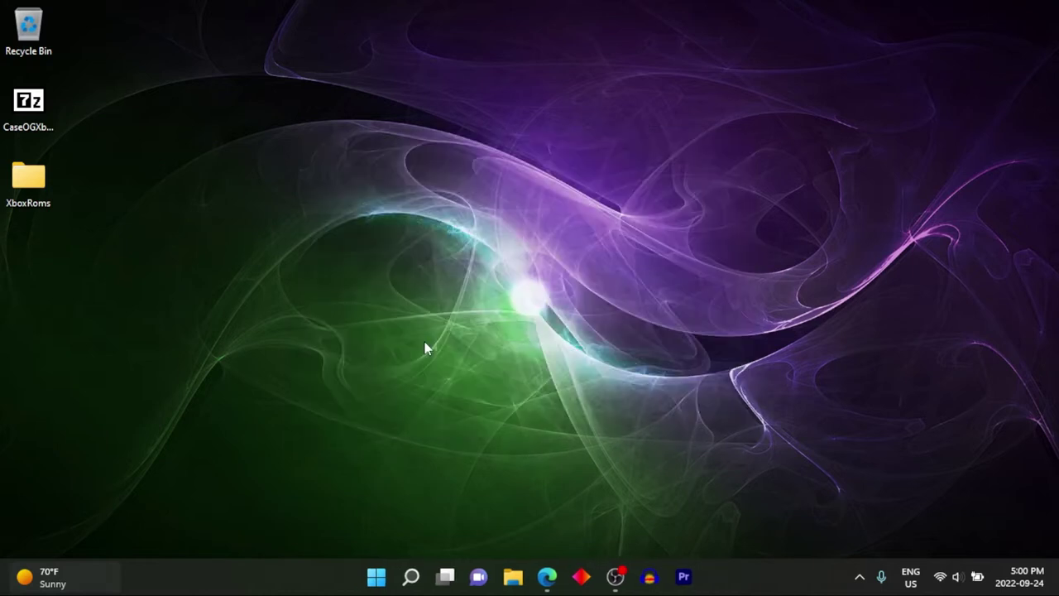
right_click(387, 182)
left_click(423, 291)
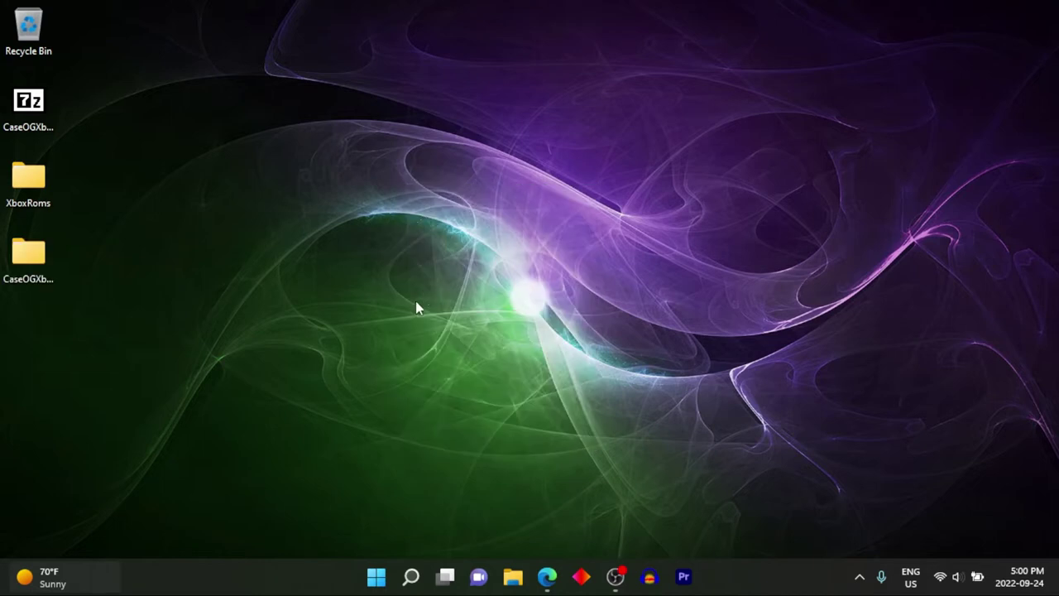
Run FATXplorer as administrator from the FATXplorer folder inside 01_Softmod of the extracted CaseOGXboxPack folder.
double_click(30, 253)
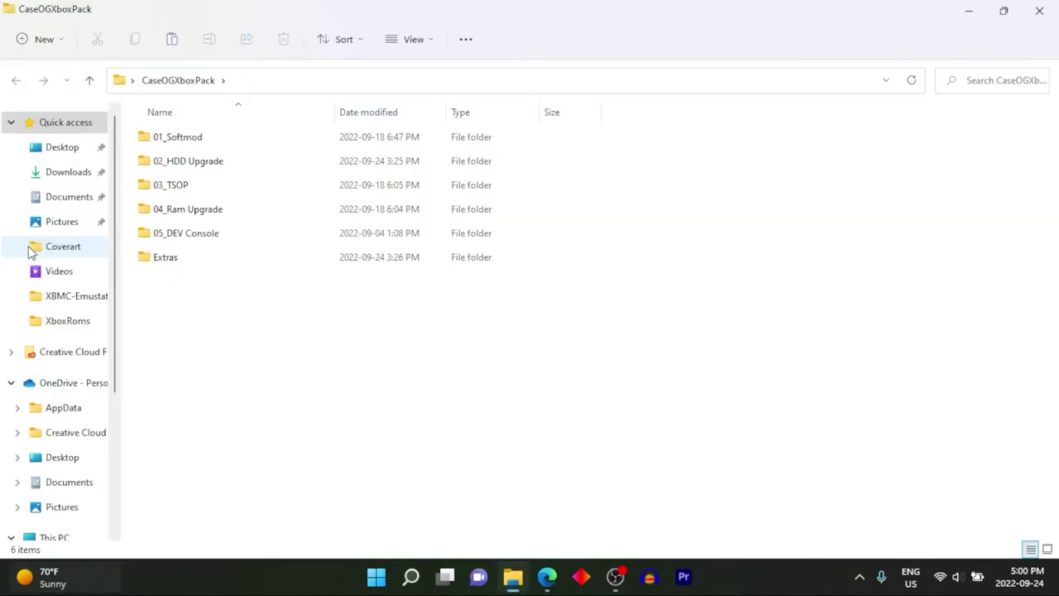
left_click(145, 146)
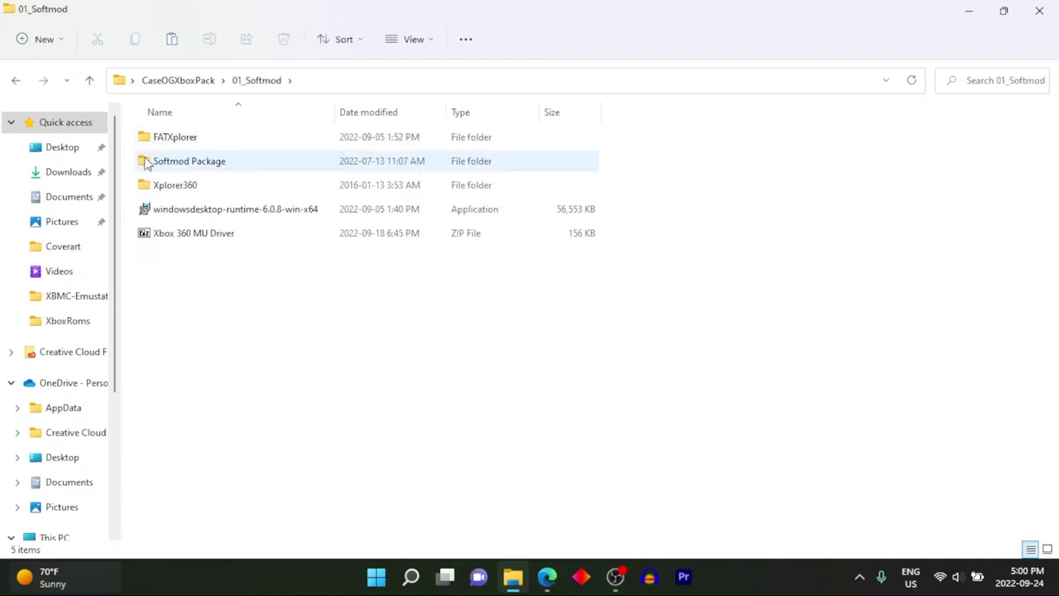
double_click(147, 146)
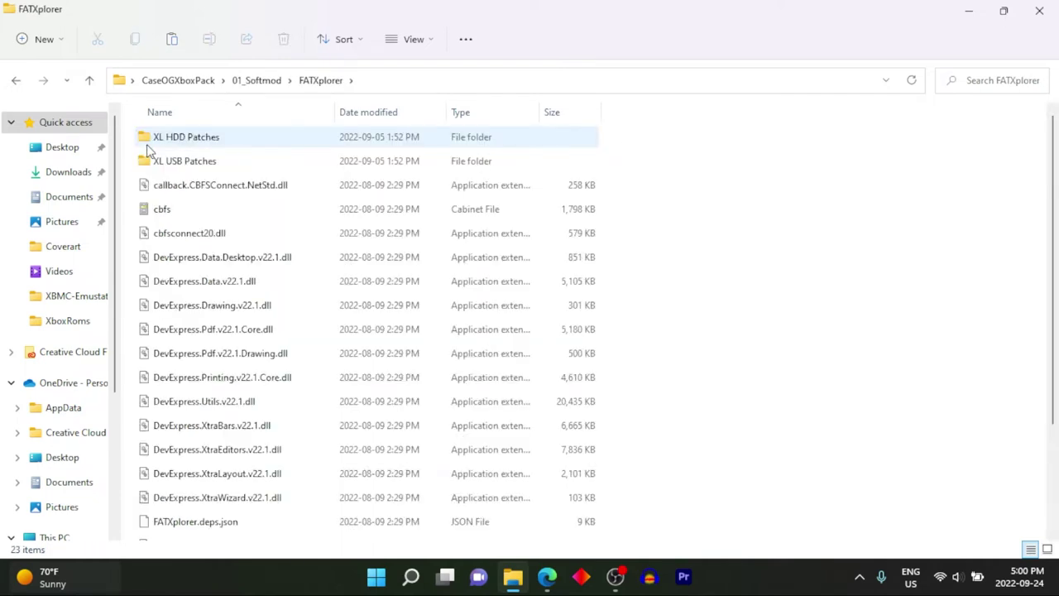
scroll(147, 193, "down", 2)
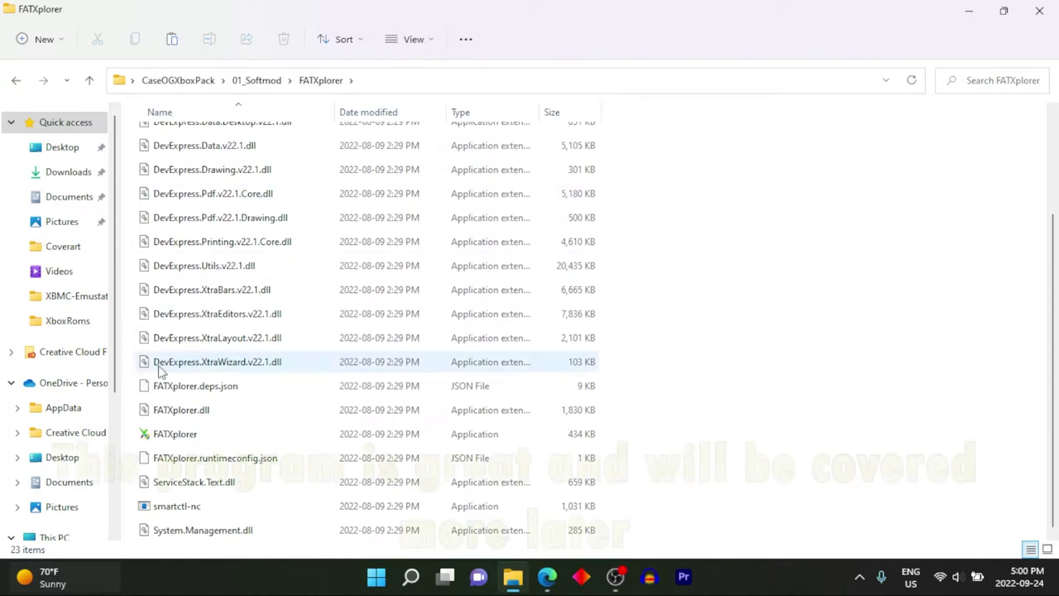
left_click(171, 439)
right_click(172, 439)
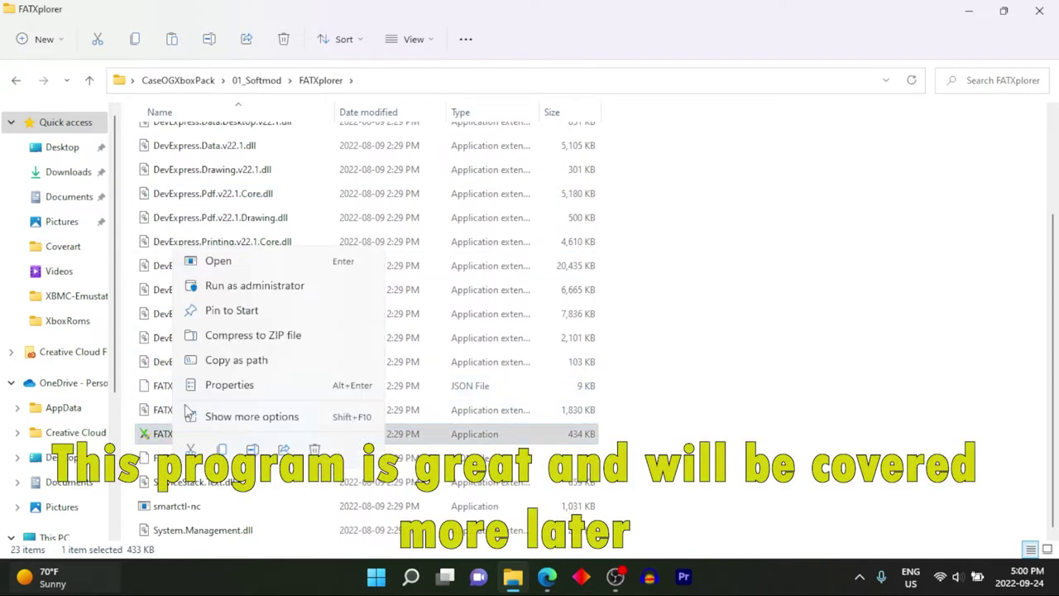
left_click(205, 291)
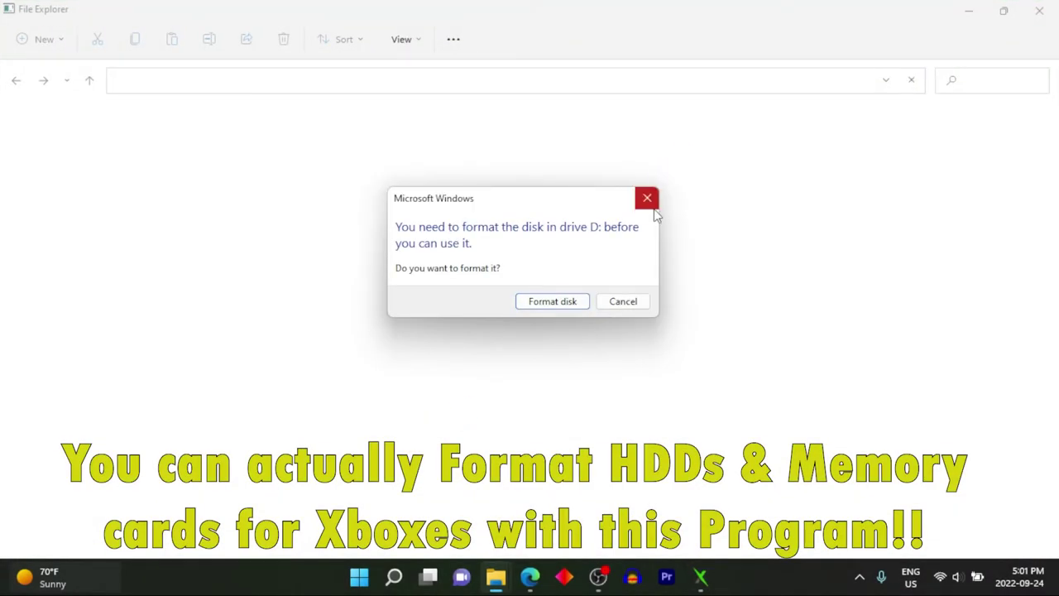
Decline formatting drive D: and refresh FATXplorer's device list to detect the SDHC card.
left_click(644, 305)
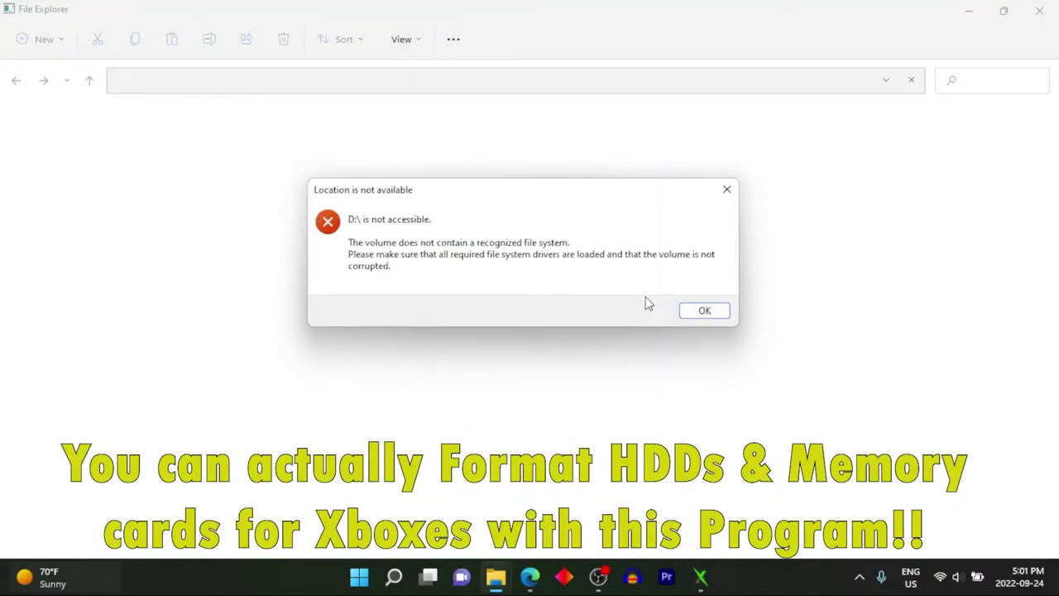
left_click(692, 315)
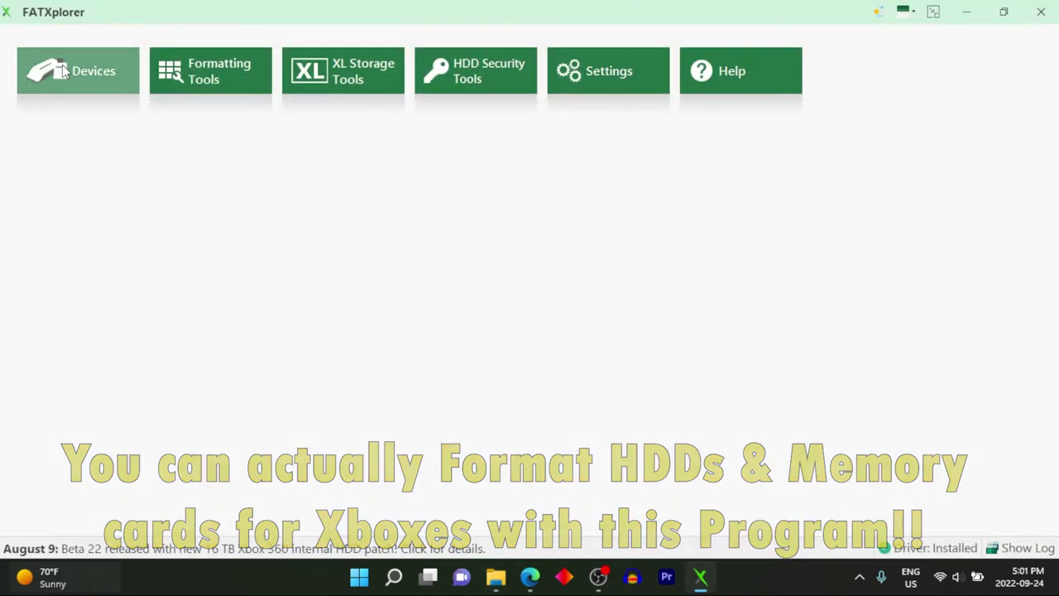
left_click(96, 81)
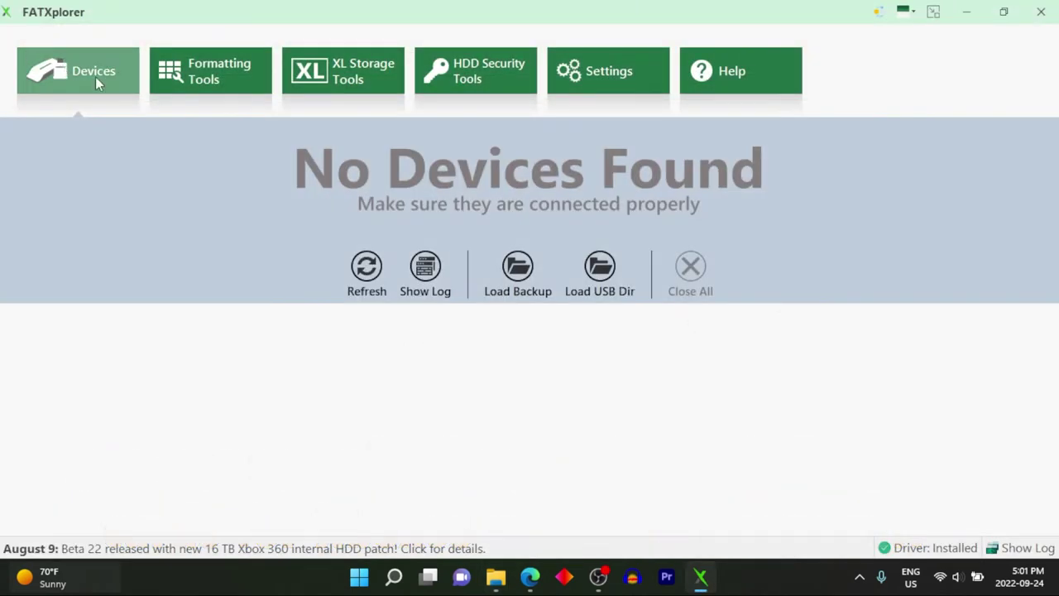
left_click(368, 273)
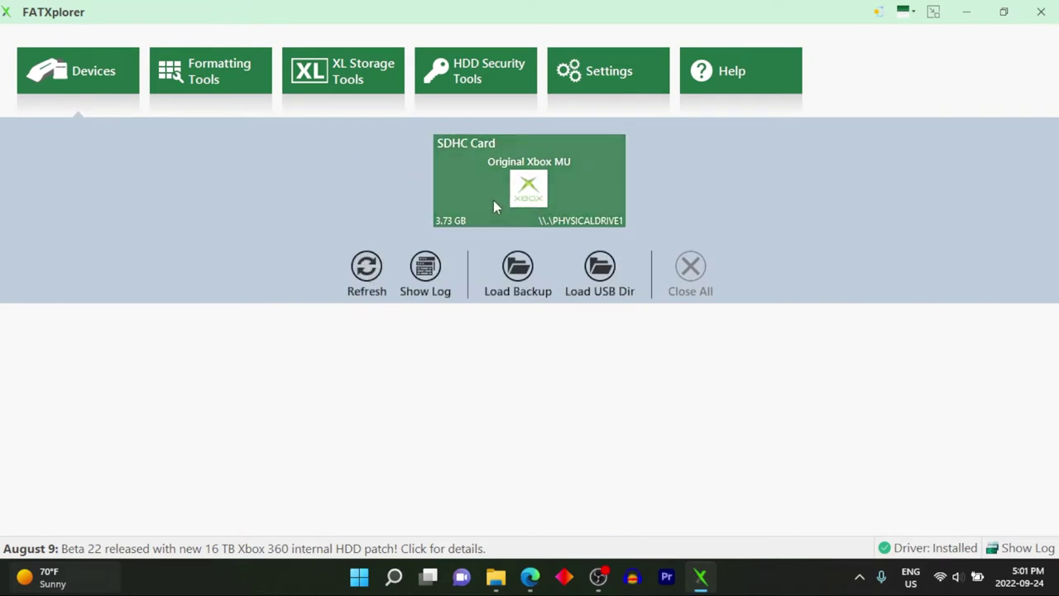
Load the SDHC Card Original Xbox MU with caching left disabled and mount its Data Partition on X.
double_click(493, 201)
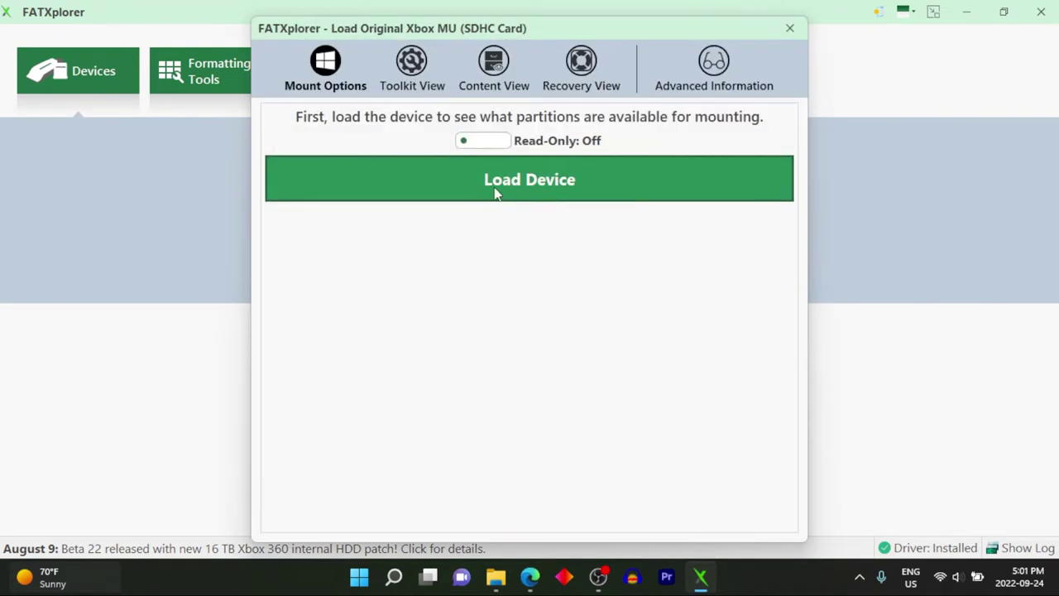
left_click(495, 193)
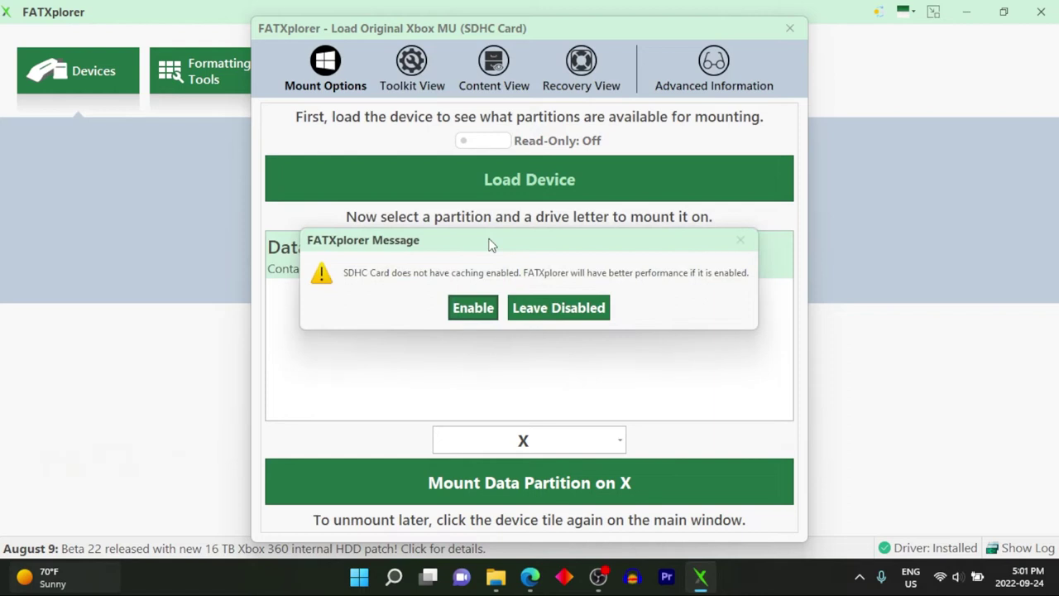
left_click(516, 310)
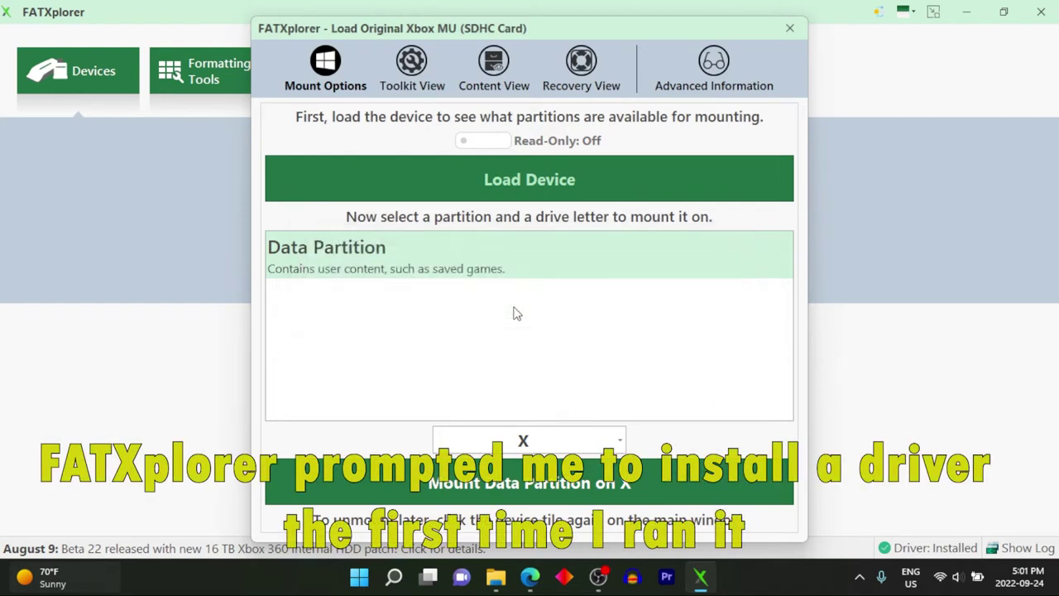
left_click(511, 500)
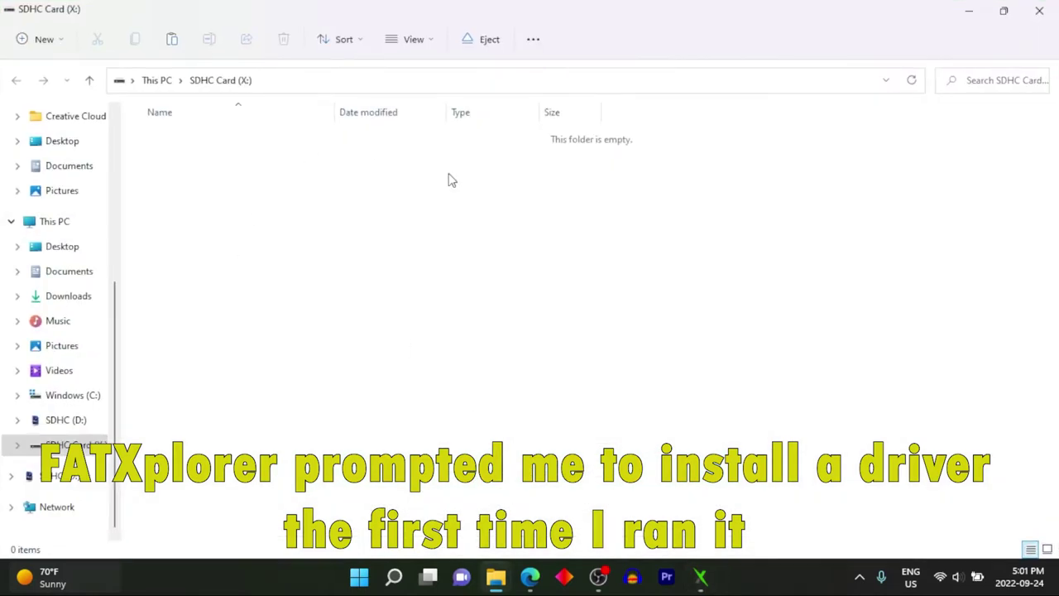
Shrink the SDHC Card (X:) window, move it aside and clear the other windows off the desktop.
left_click_drag(466, 14, 756, 47)
left_click(965, 12)
left_click(965, 12)
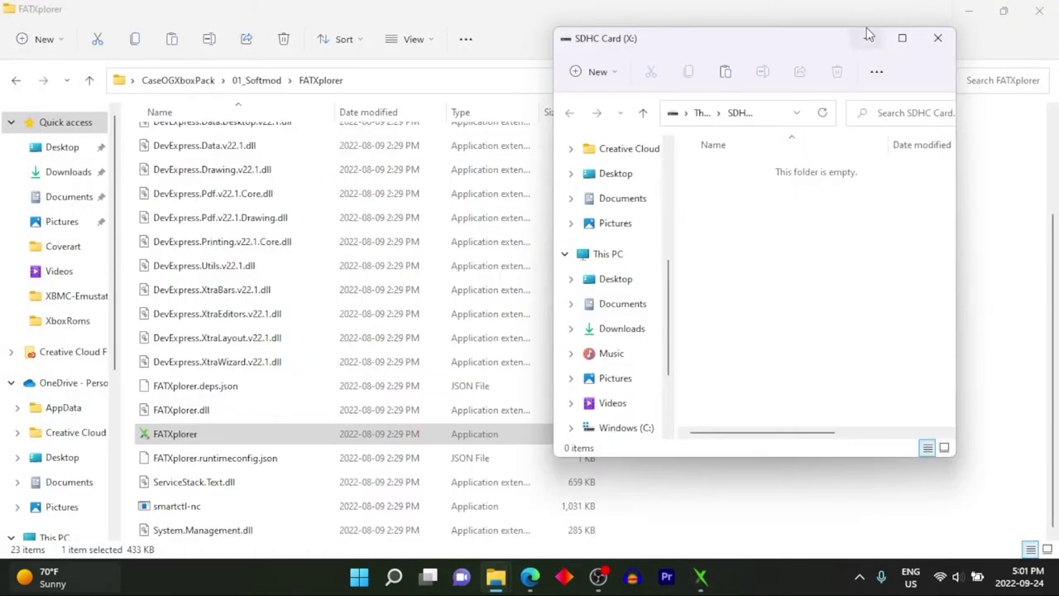
left_click(1038, 12)
Open the Softmod Package folder inside 01_Softmod of the CaseOGXboxPack folder.
double_click(30, 259)
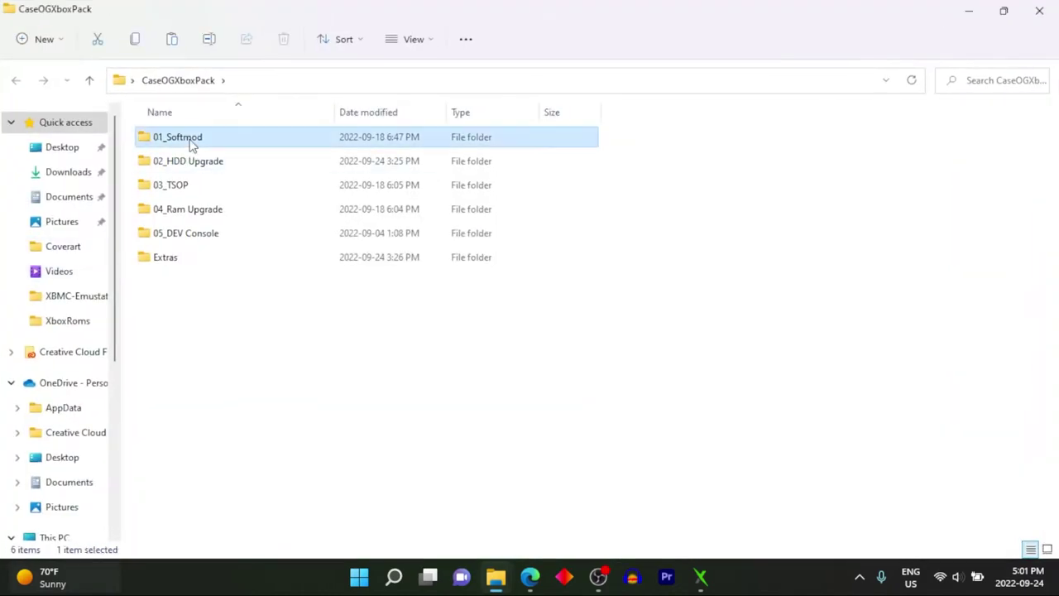
double_click(192, 139)
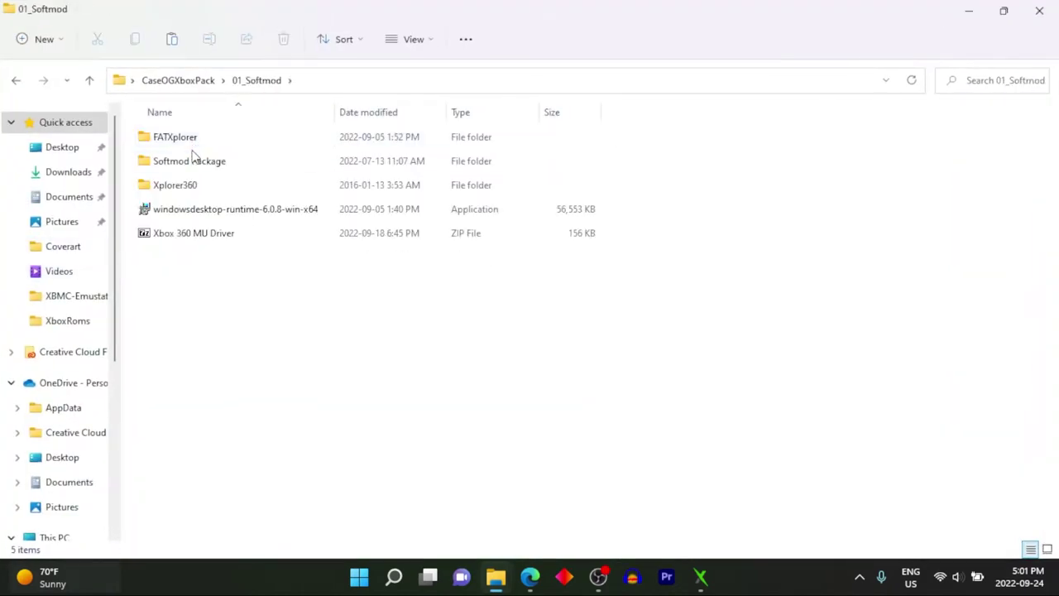
double_click(191, 161)
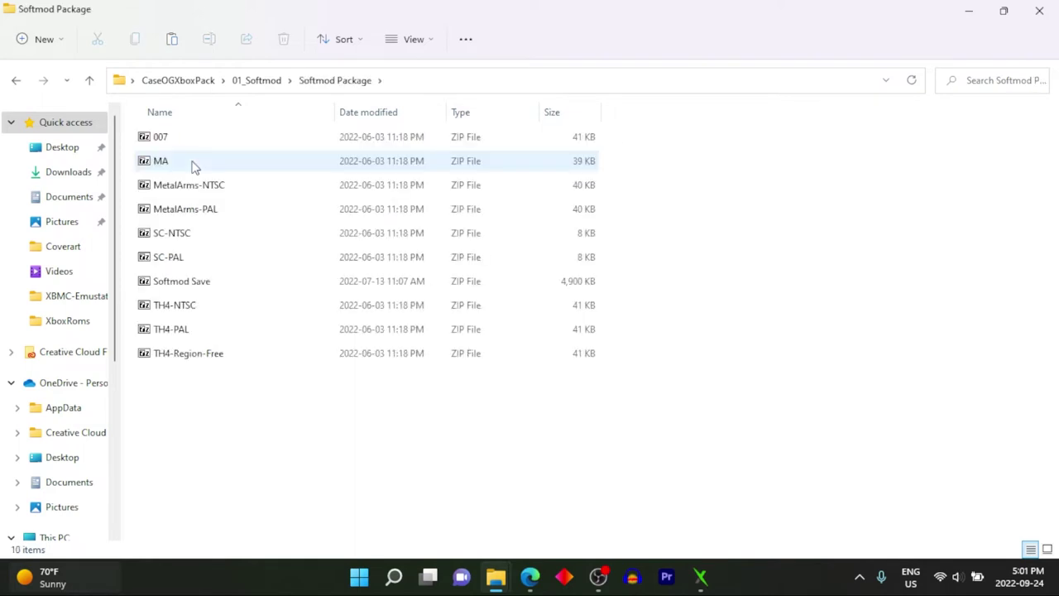
Extract the UDATA folder from the Softmod Save archive onto the desktop and close the archive.
double_click(173, 285)
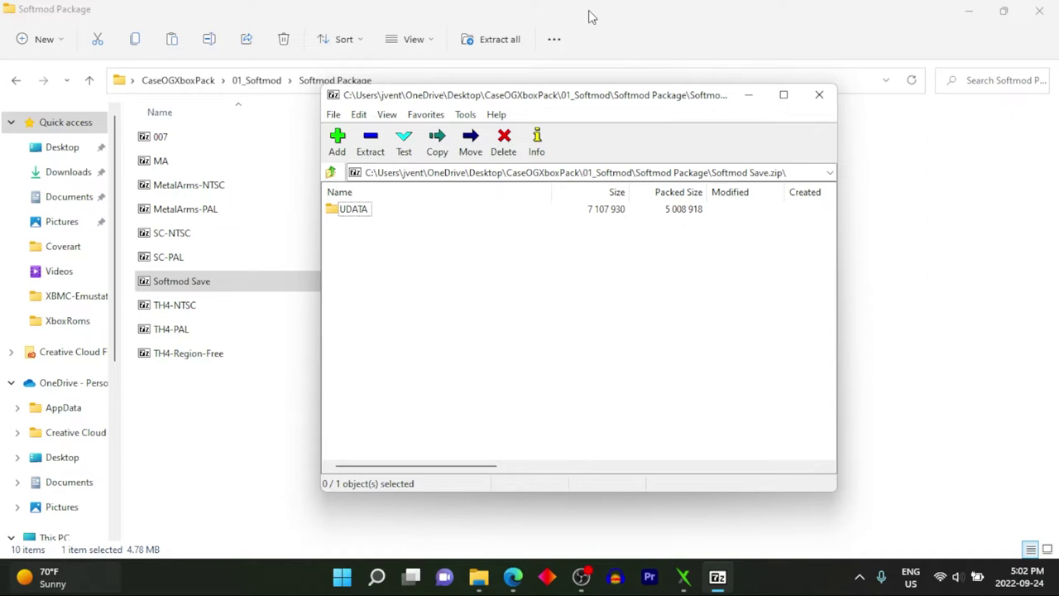
left_click_drag(605, 14, 655, 72)
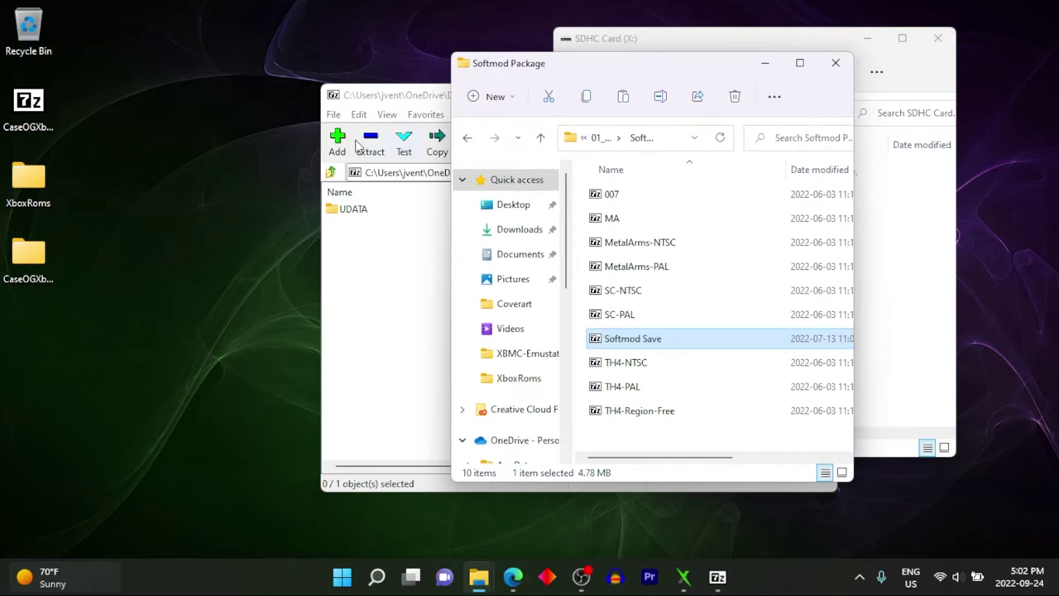
left_click(409, 97)
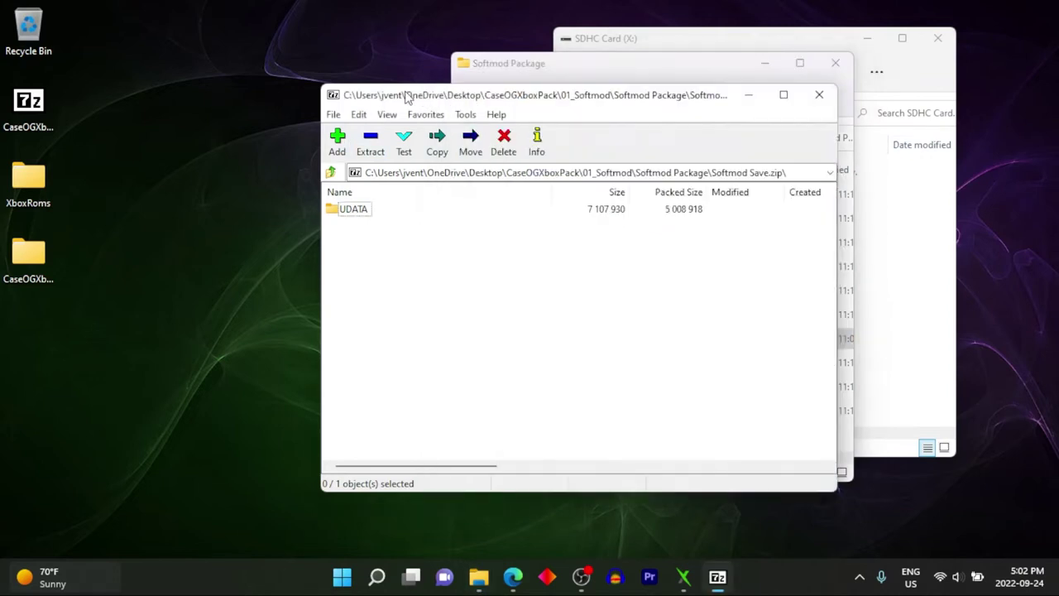
left_click_drag(108, 351, 30, 395)
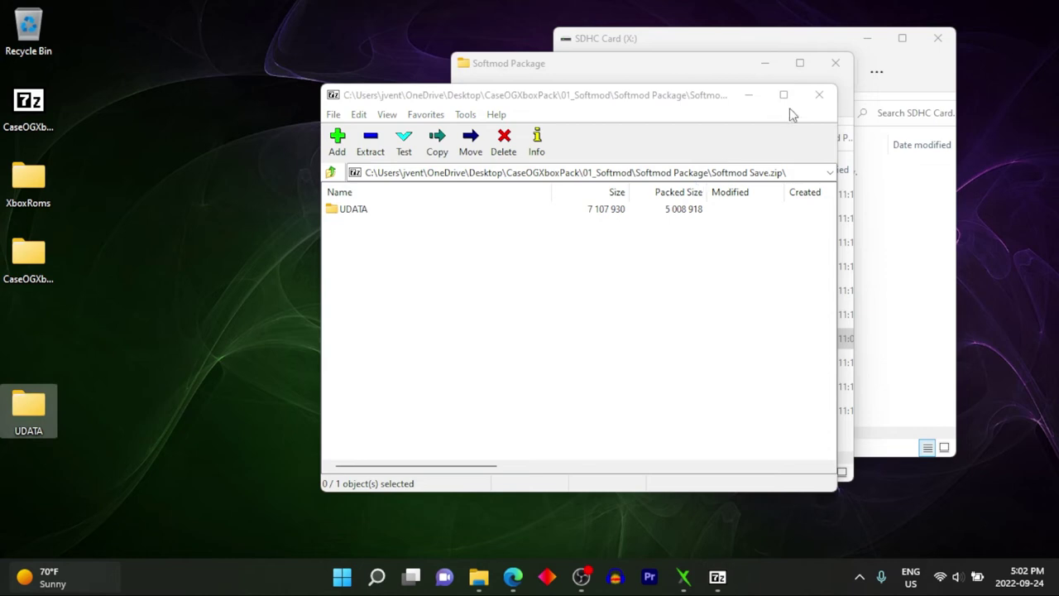
left_click(835, 97)
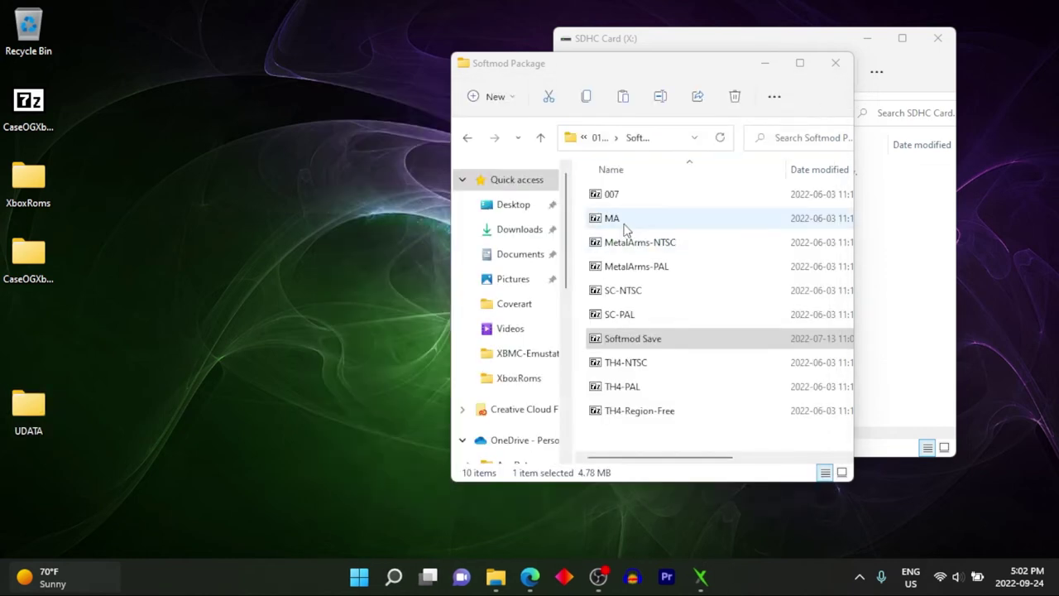
Extract the UDATA folder from the 007 archive onto the desktop and close the archive.
double_click(610, 198)
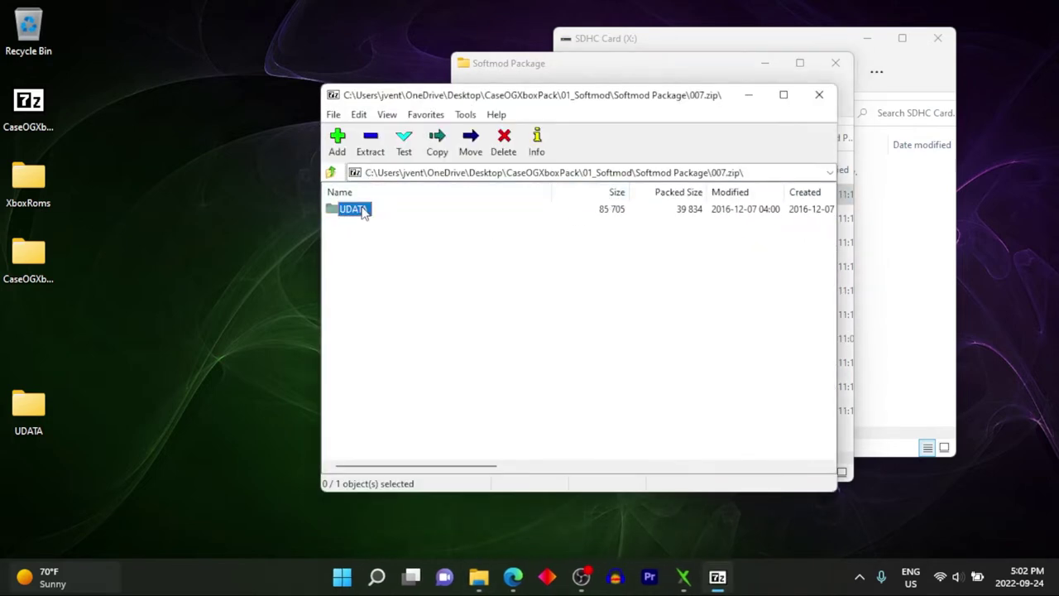
left_click_drag(120, 420, 120, 418)
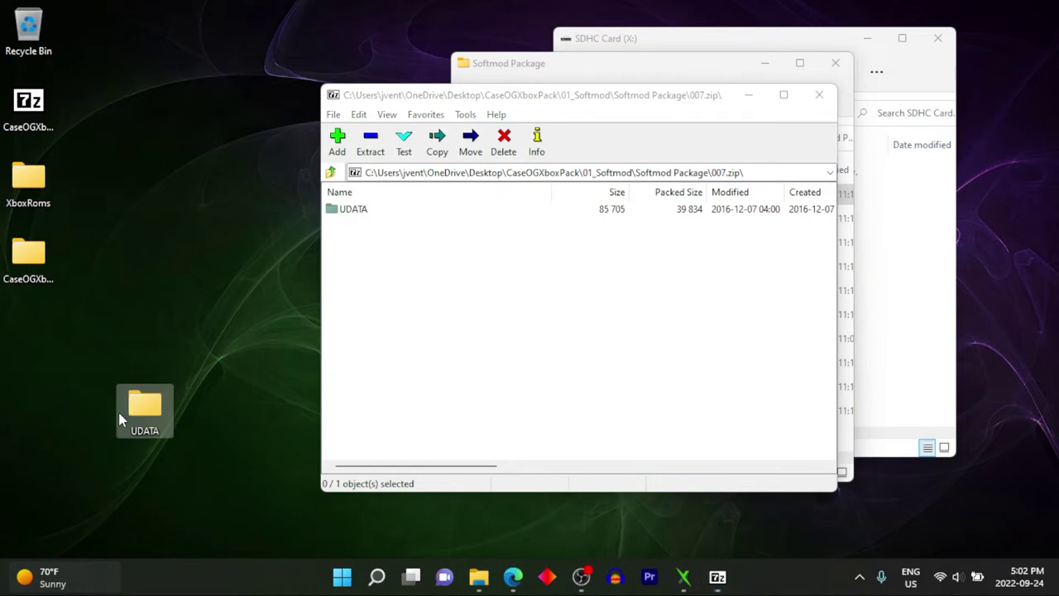
left_click(820, 97)
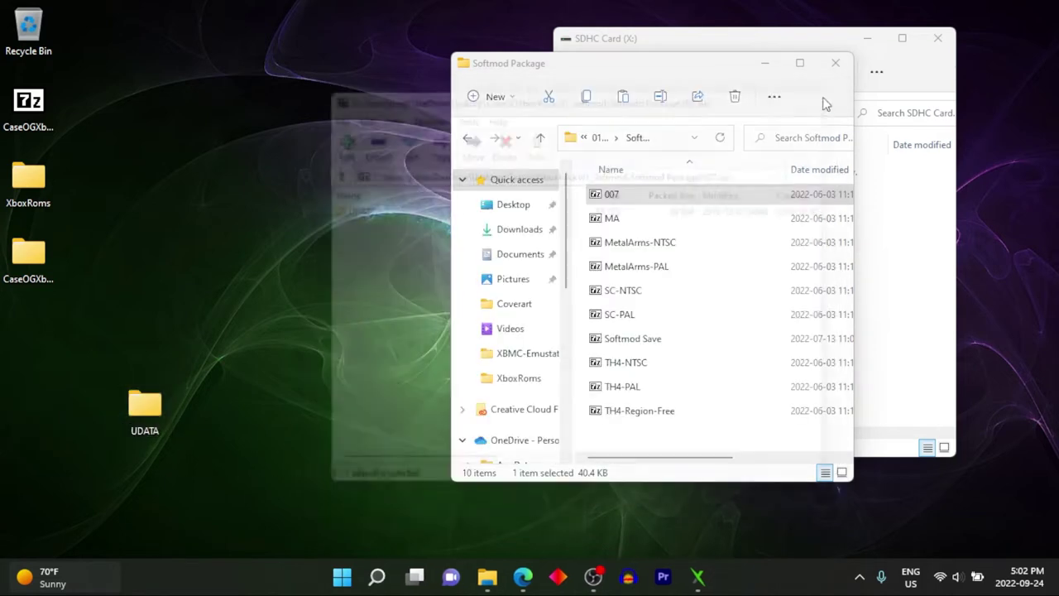
Extract the UDATA folder from the MA archive onto the desktop and close the archive.
double_click(611, 222)
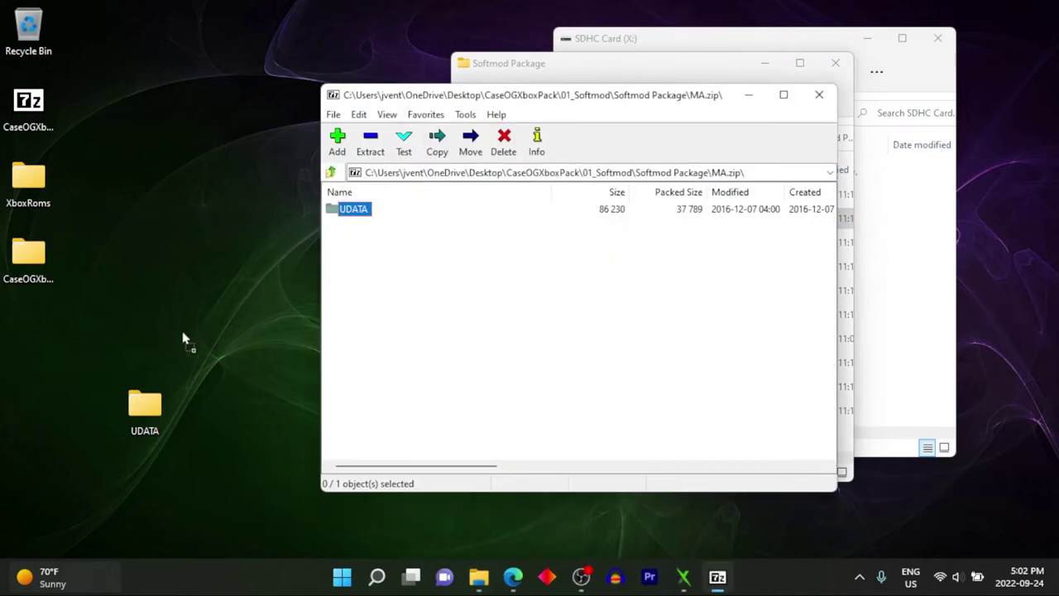
left_click_drag(184, 336, 183, 332)
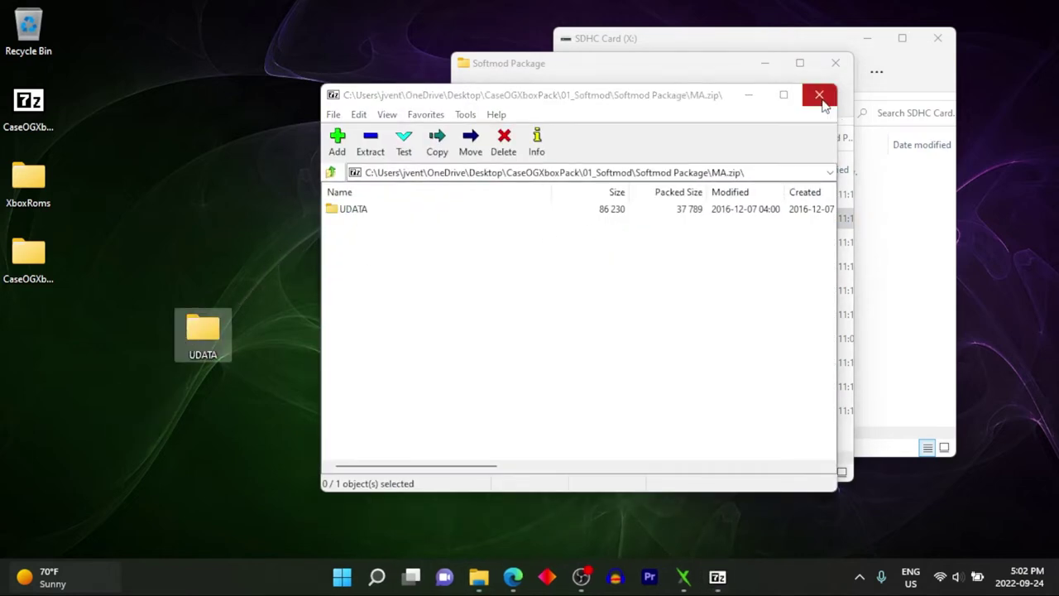
left_click(820, 97)
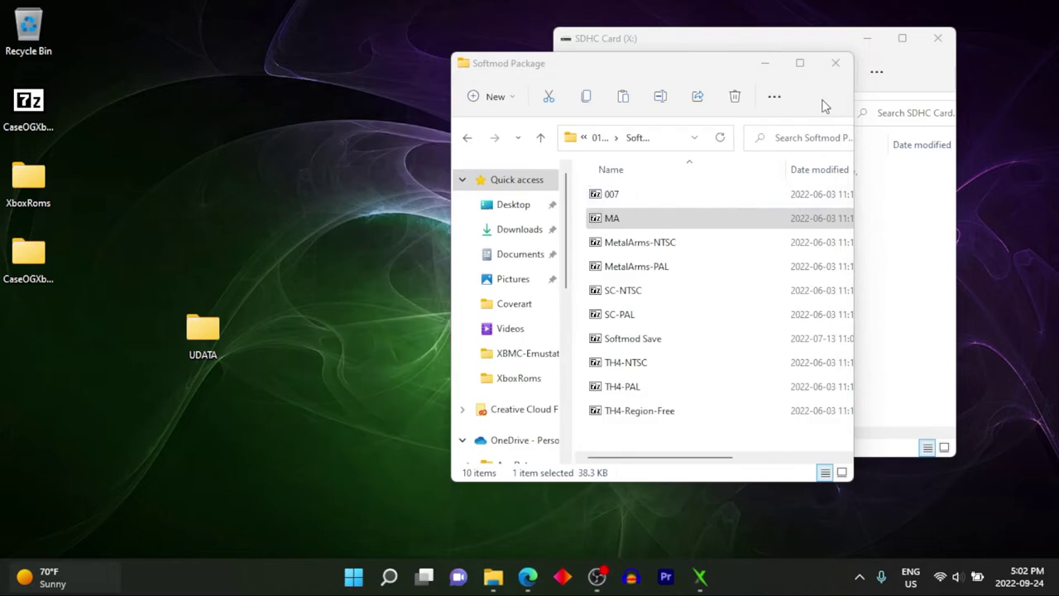
Extract the UDATA folder from the SC-NTSC archive onto the desktop, then close the archive and the Softmod Package folder.
double_click(624, 293)
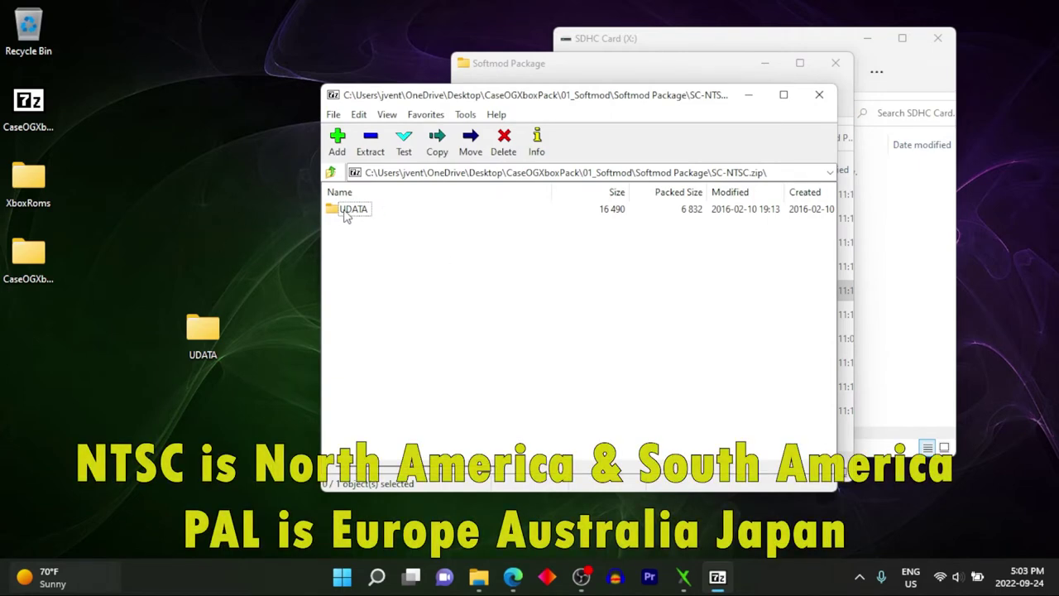
left_click_drag(342, 209, 329, 210)
left_click_drag(237, 243, 232, 236)
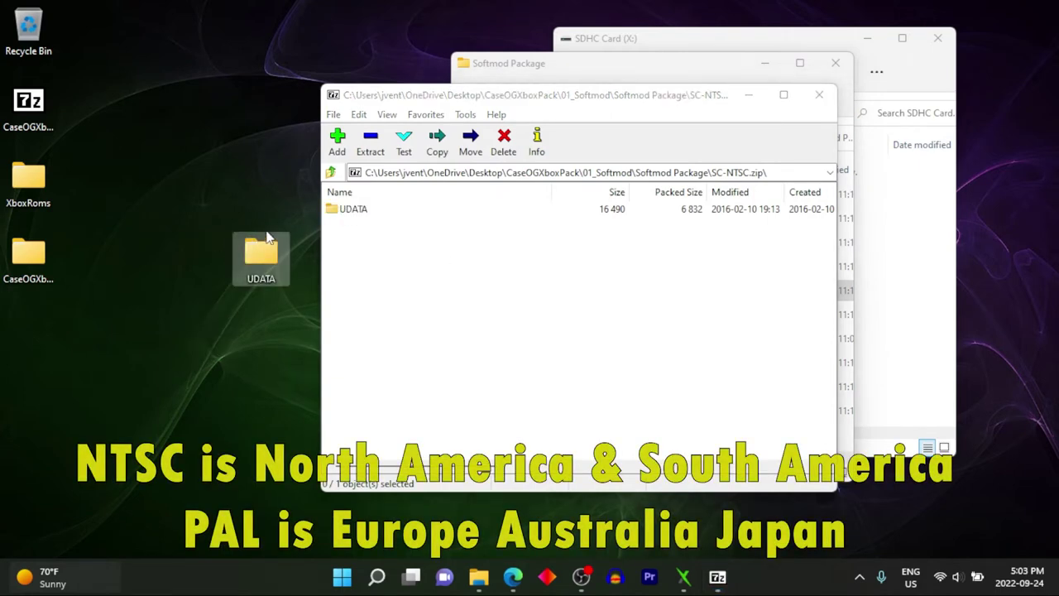
left_click(816, 96)
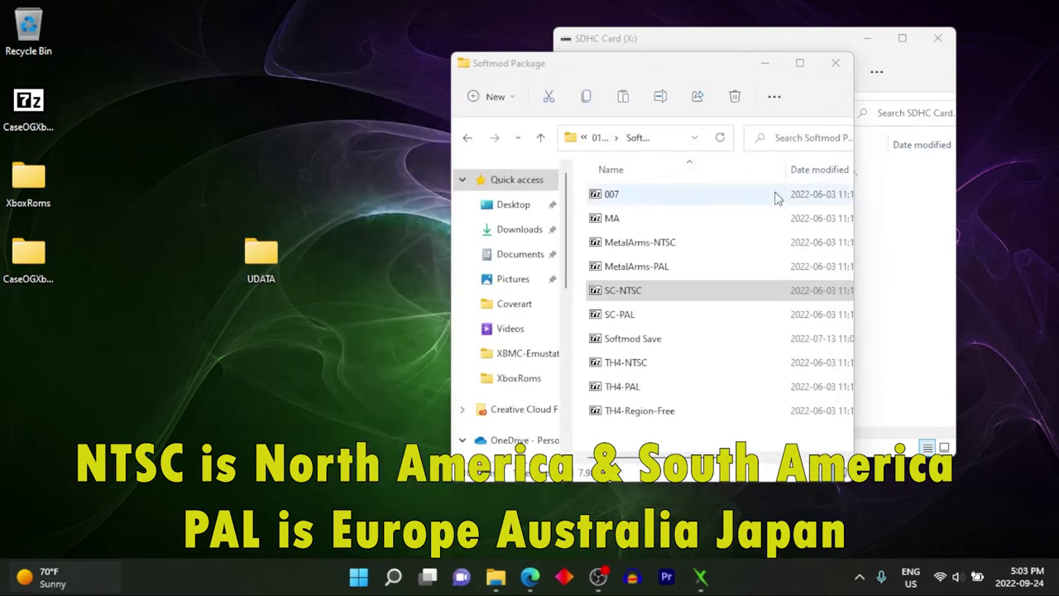
left_click(834, 64)
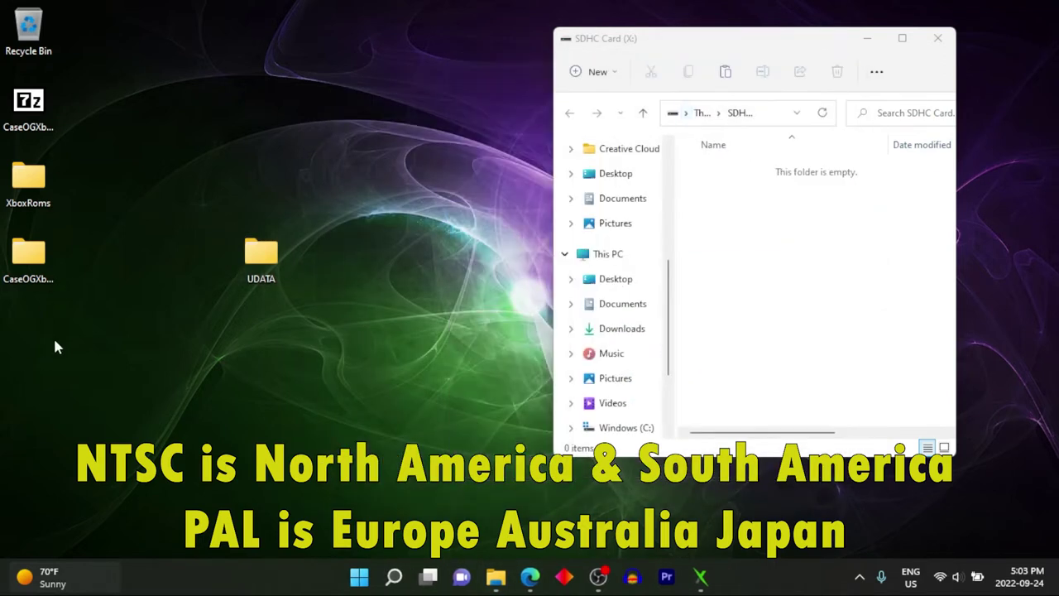
Copy all four save folders from the desktop UDATA folder to the SDHC Card (X:) using Explorer, and close both folder windows.
double_click(259, 257)
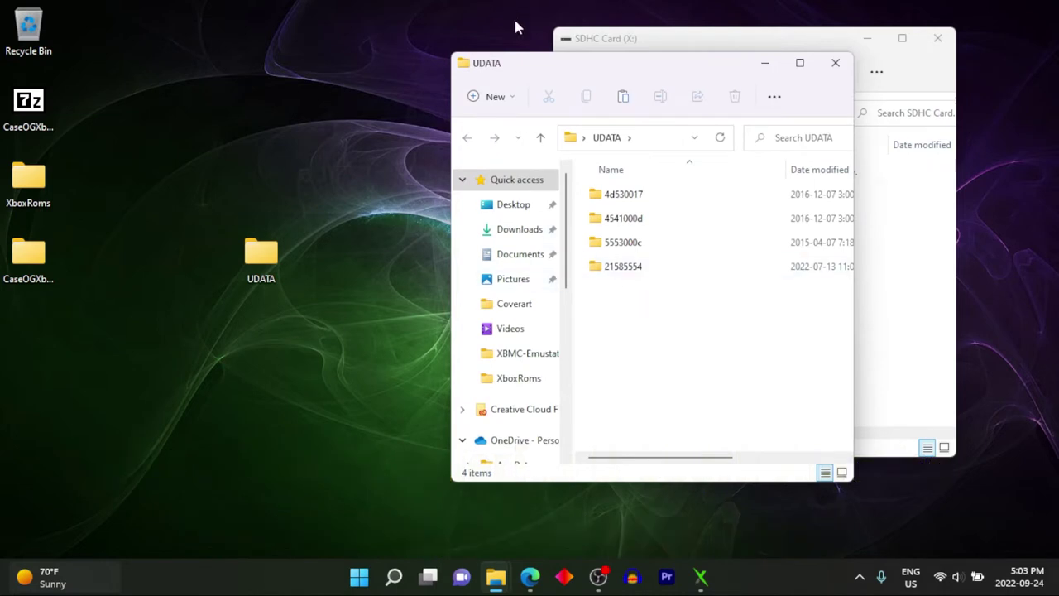
left_click_drag(518, 69, 194, 37)
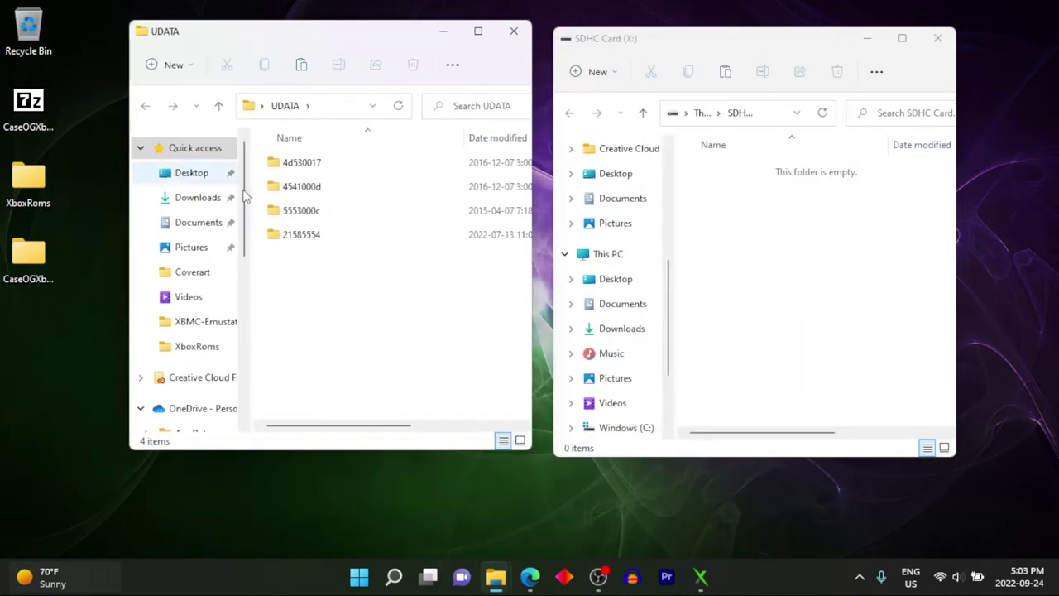
left_click_drag(368, 300, 258, 152)
left_click_drag(333, 183, 778, 287)
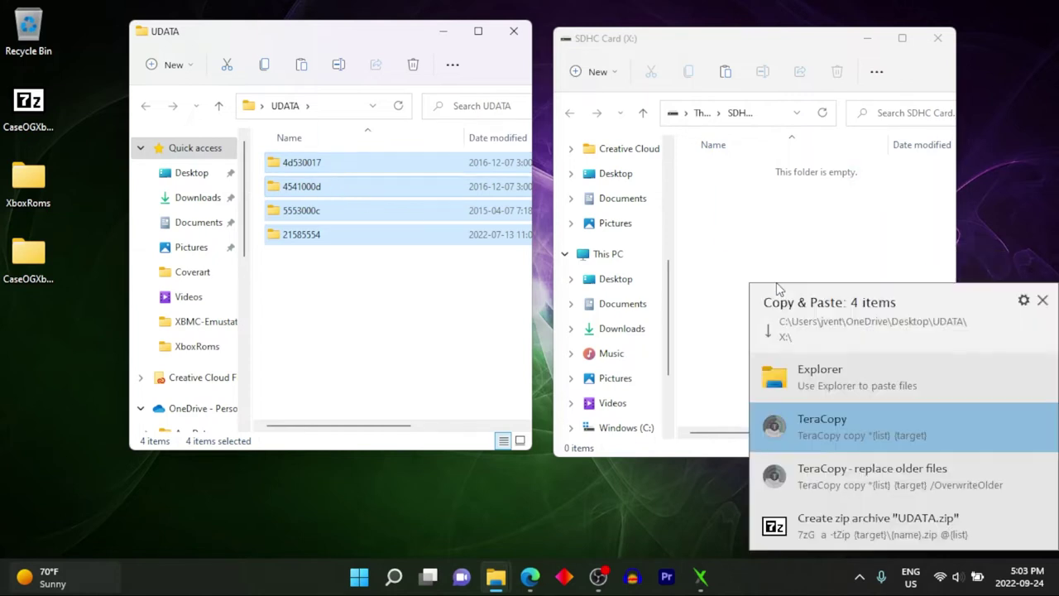
left_click(817, 386)
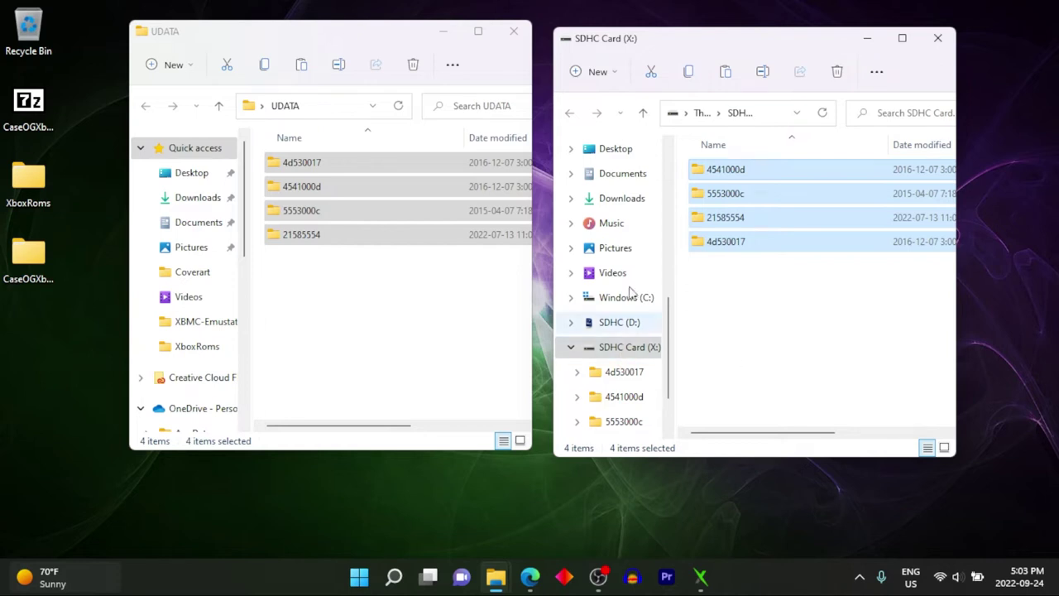
left_click(515, 32)
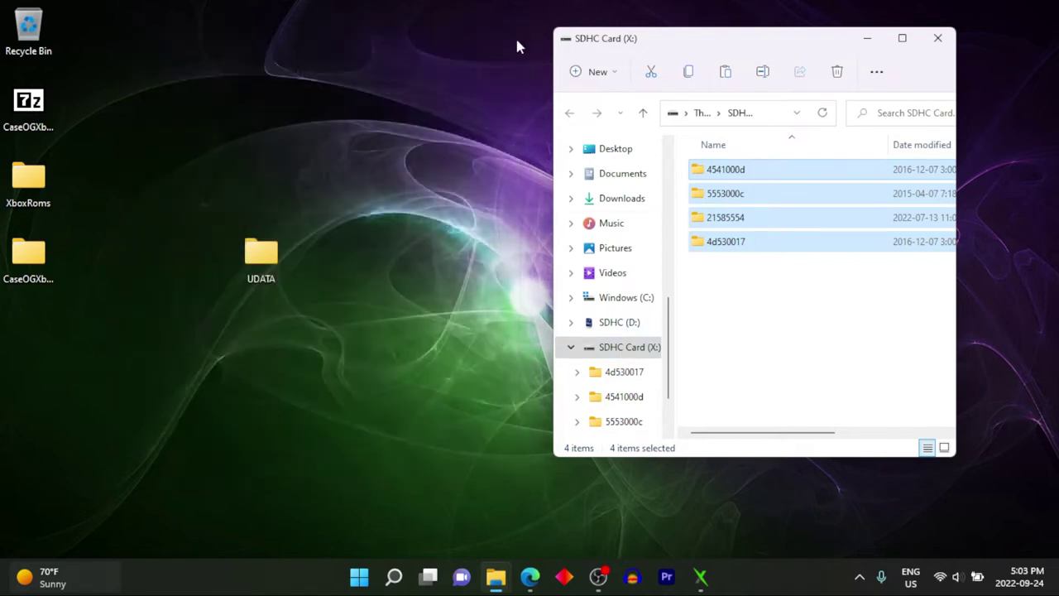
left_click(936, 39)
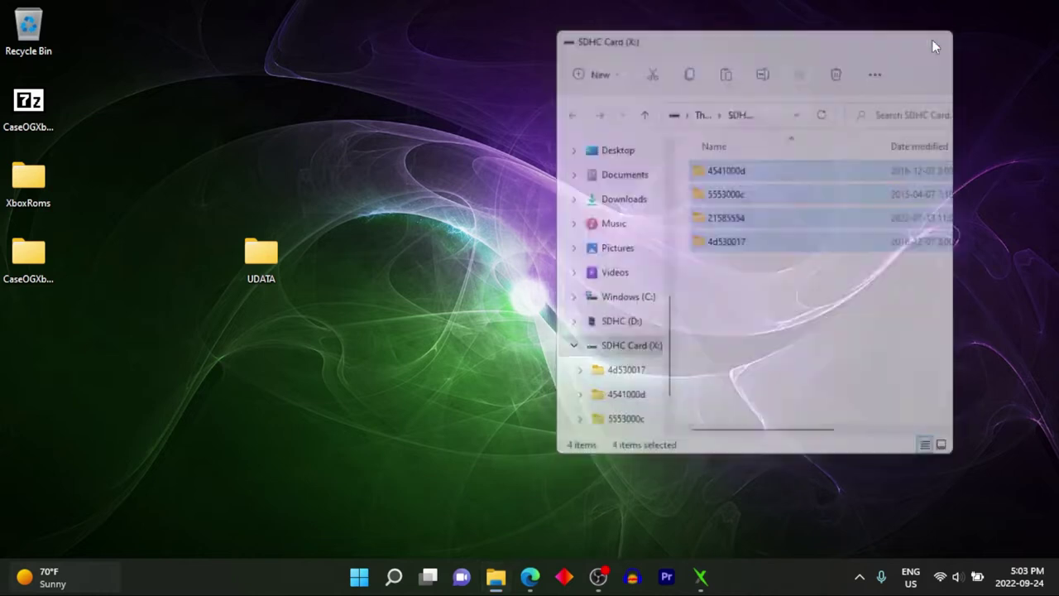
Switch to FATXplorer and exit it, unmounting the mounted card.
left_click(699, 577)
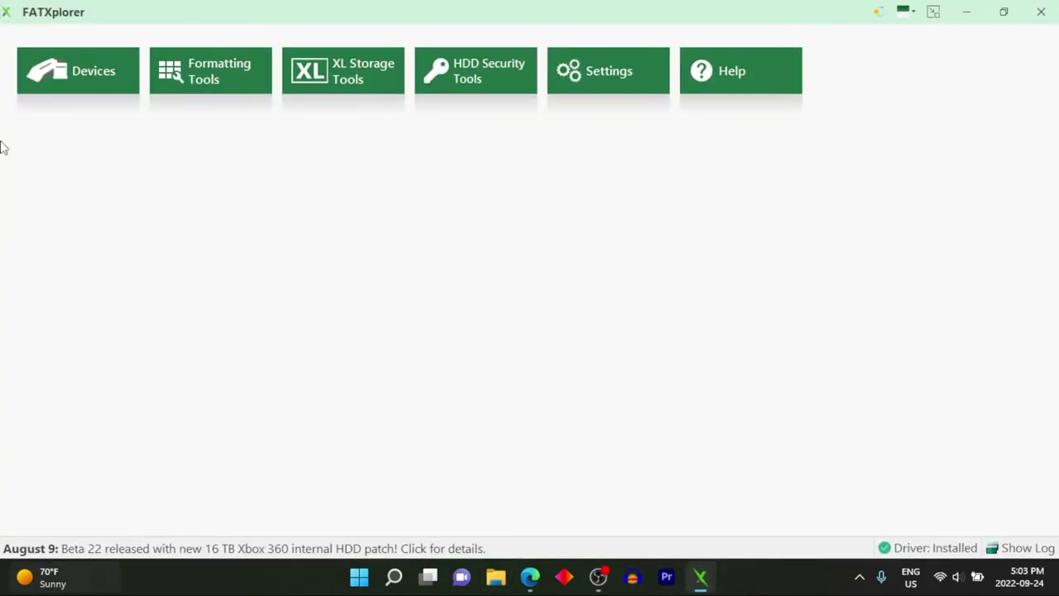
left_click(1040, 12)
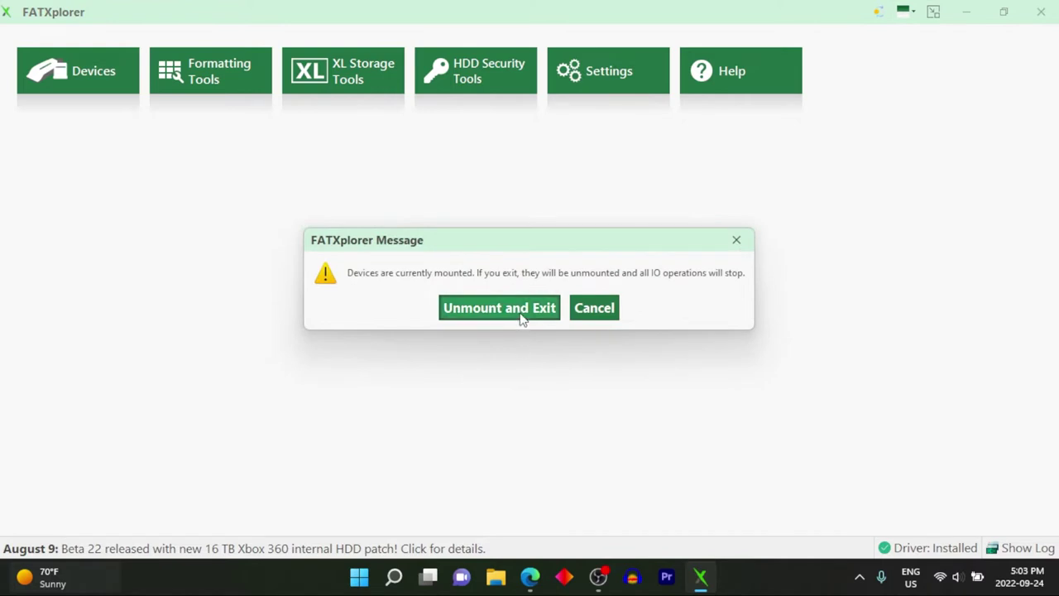
left_click(520, 321)
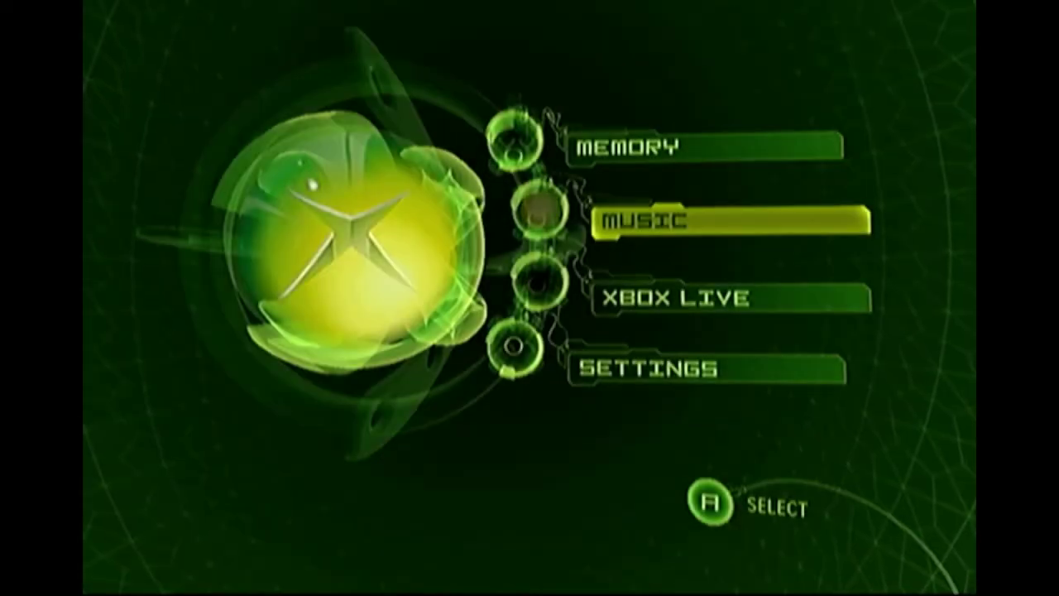
Open the Controller 2 memory unit from the Memory section of the Xbox dashboard.
key("Up")
key("Return")
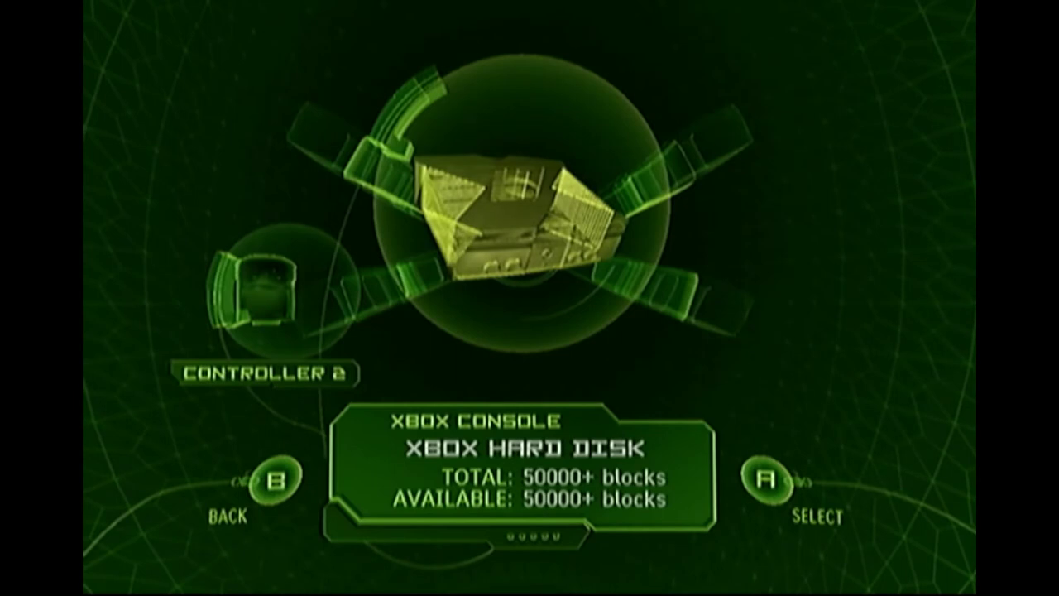
key("Left")
key("Return")
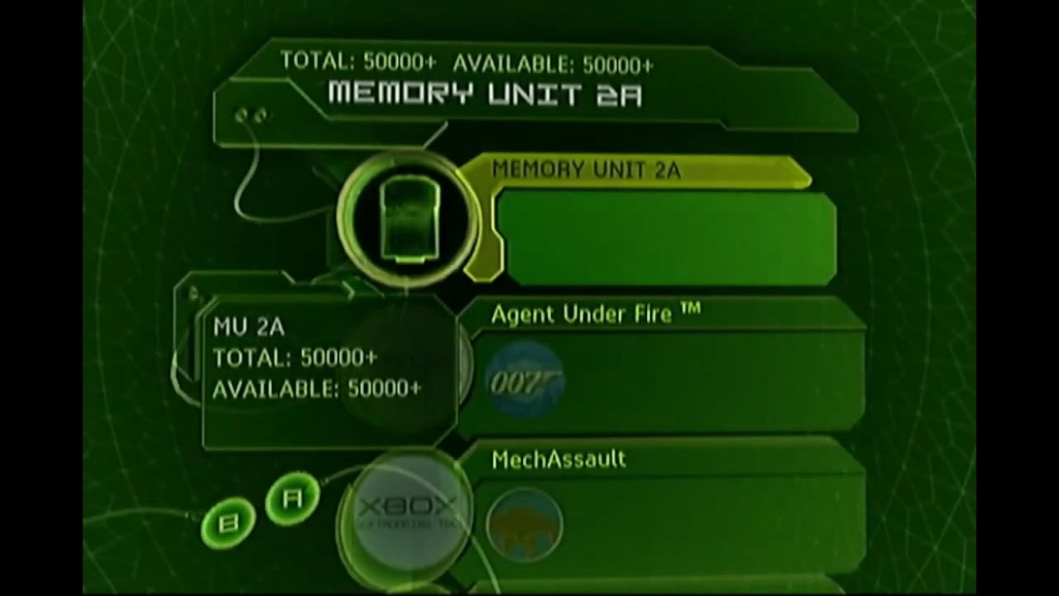
Copy the Agent Under Fire save from the memory unit to the Xbox hard disk and return to the save list.
key("Down")
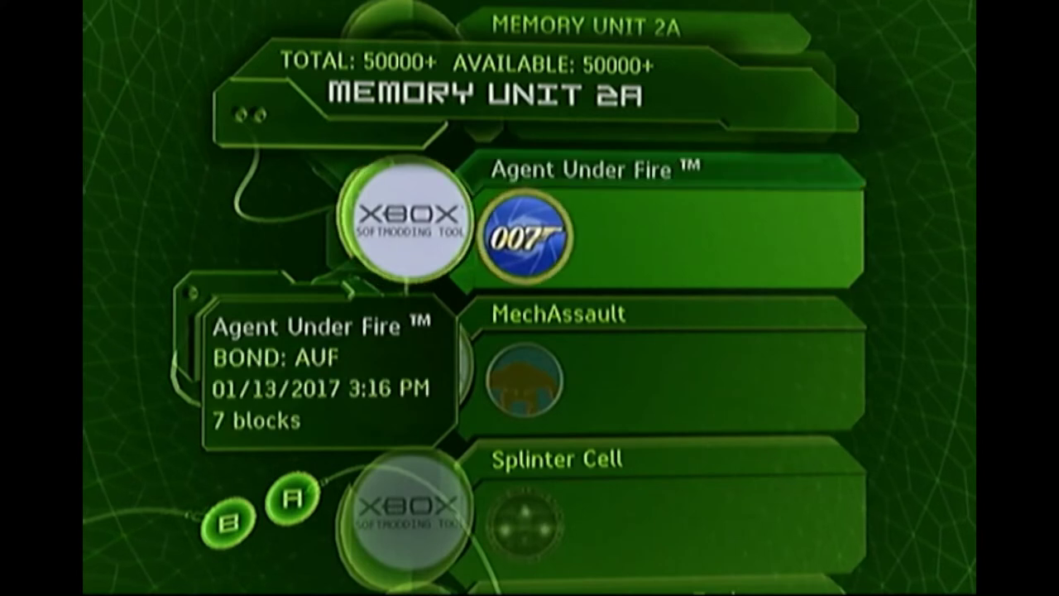
key("Return")
key("Return")
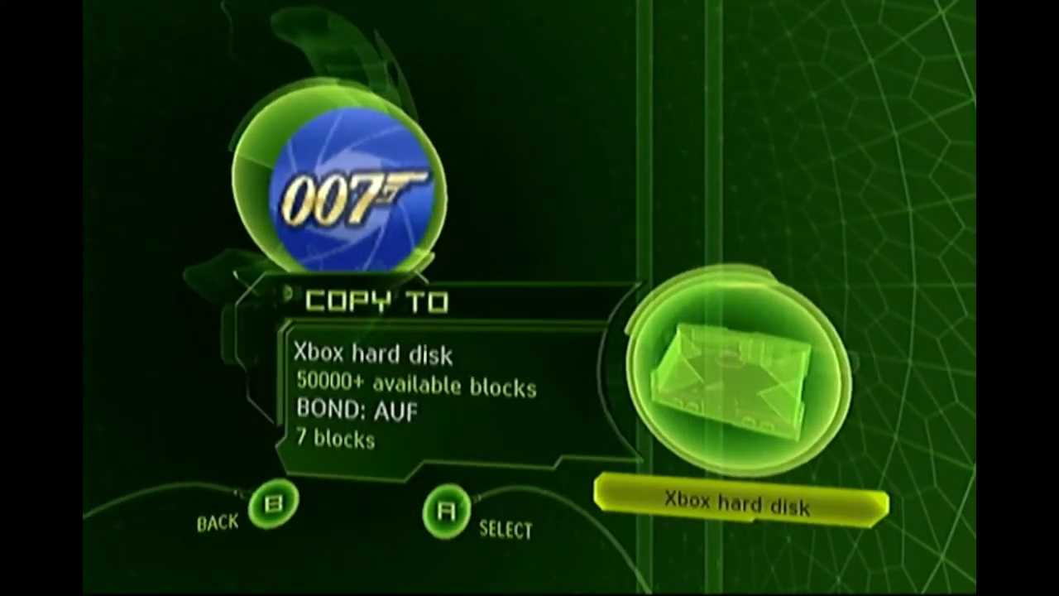
key("Return")
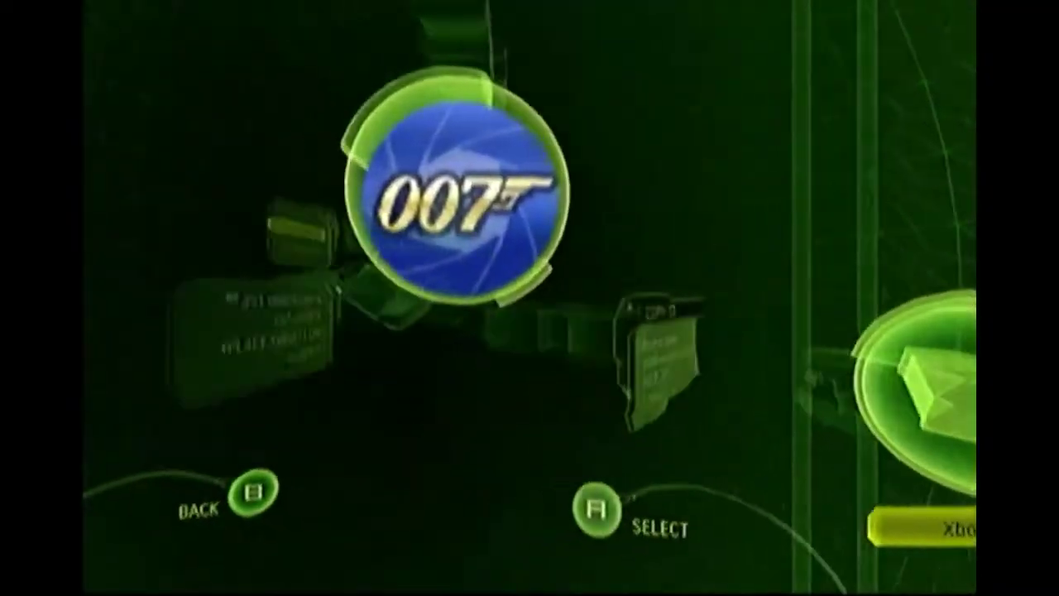
key("Escape")
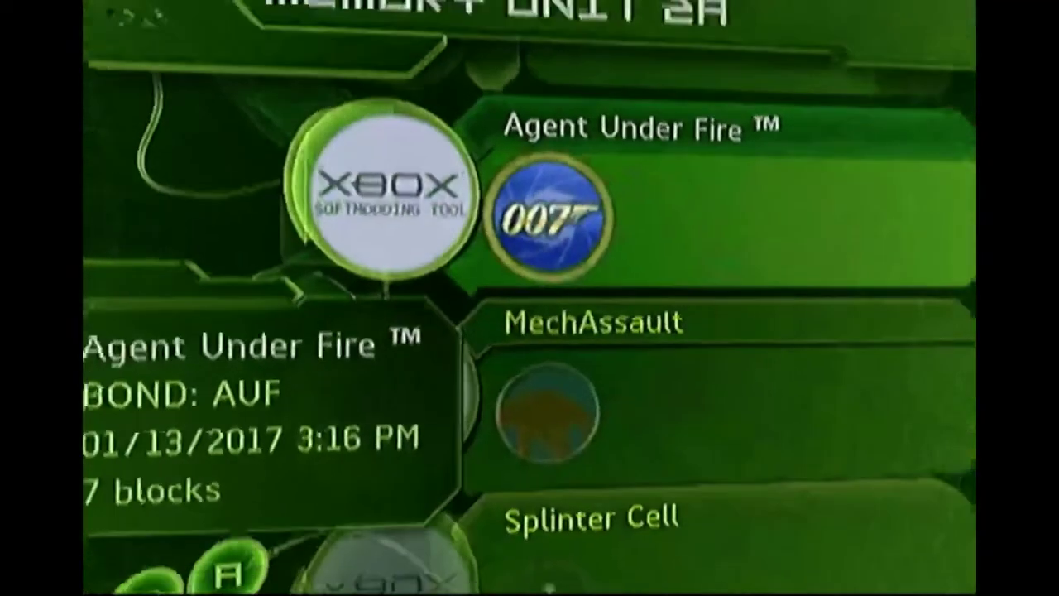
Copy the Splinter Cell LINUX_Profile save from the memory unit to the Xbox hard disk and return to the save list.
key("Down")
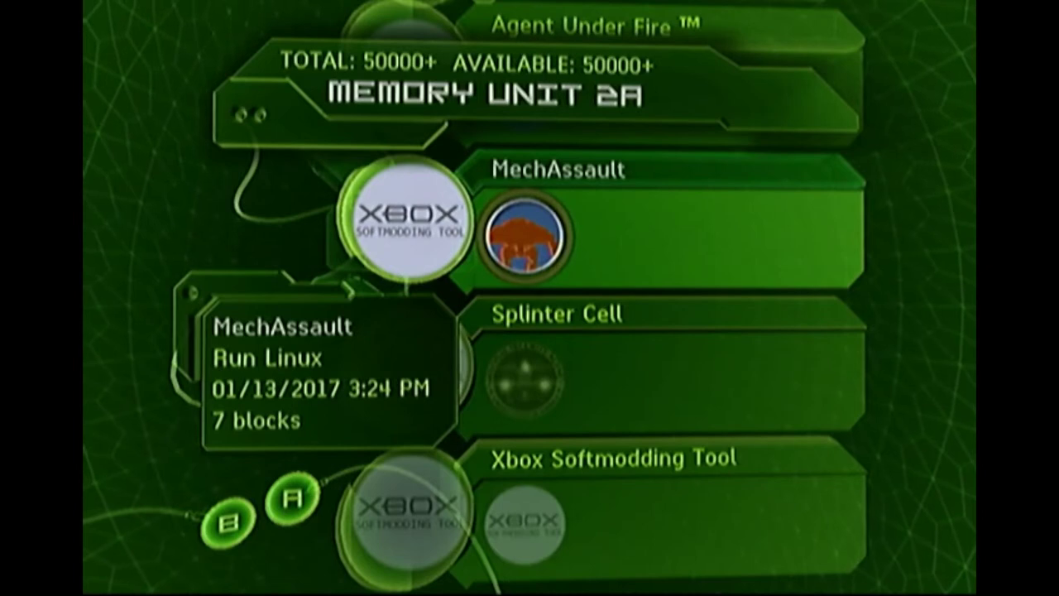
key("Down")
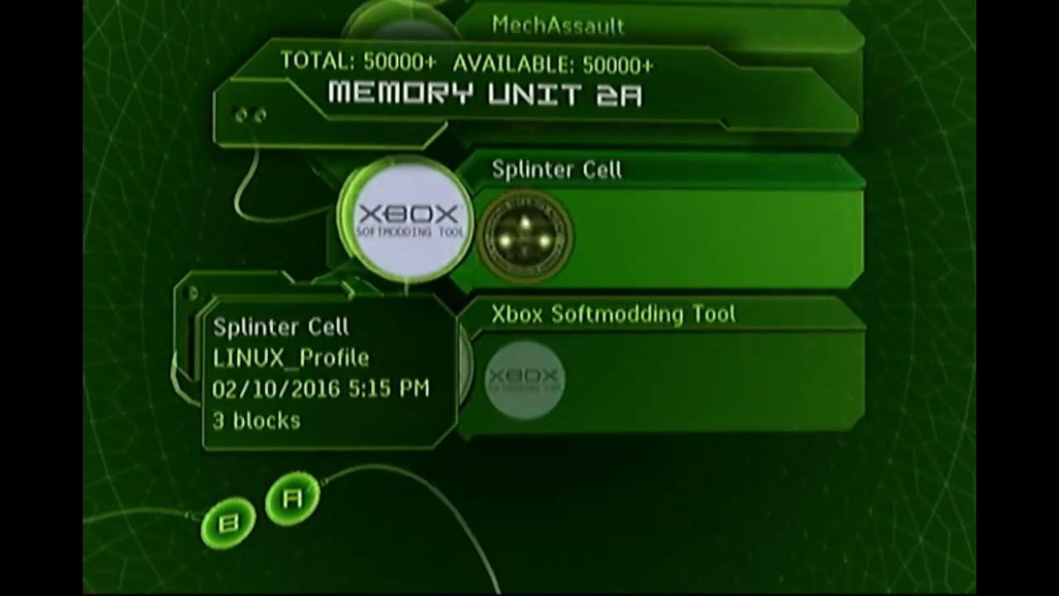
key("Return")
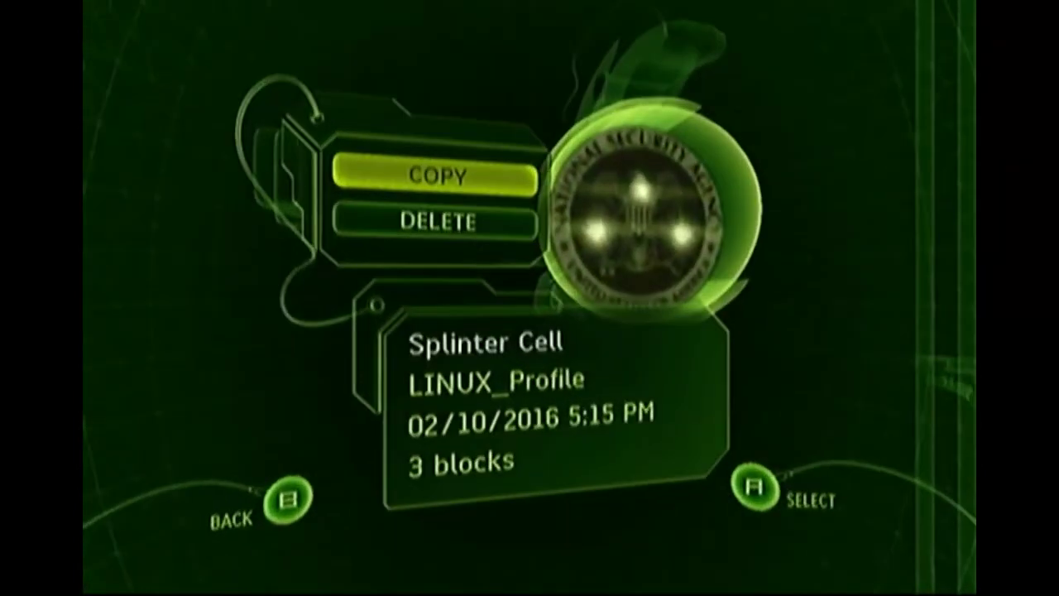
key("Return")
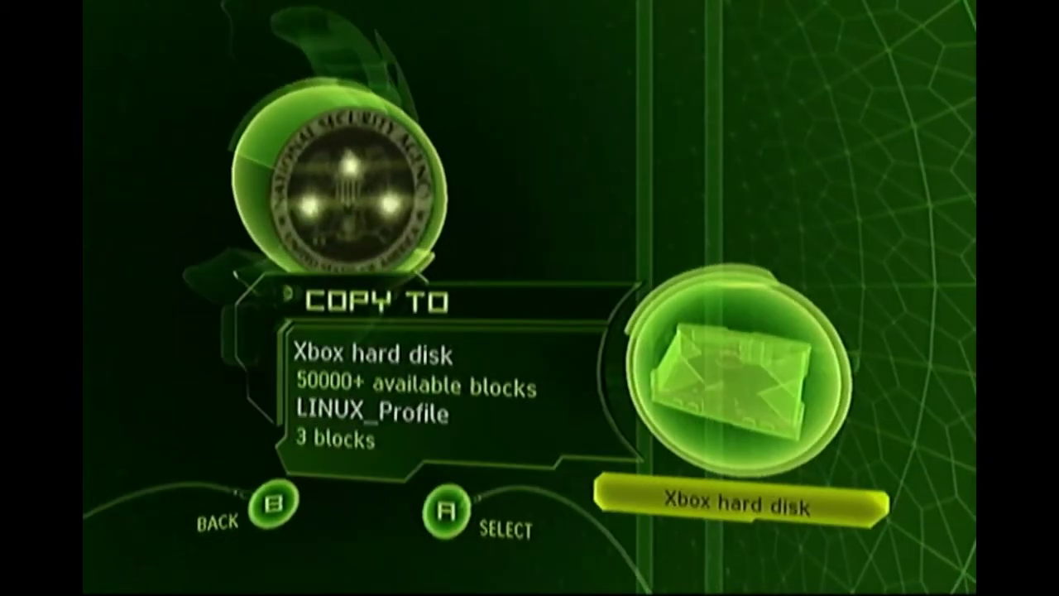
key("Return")
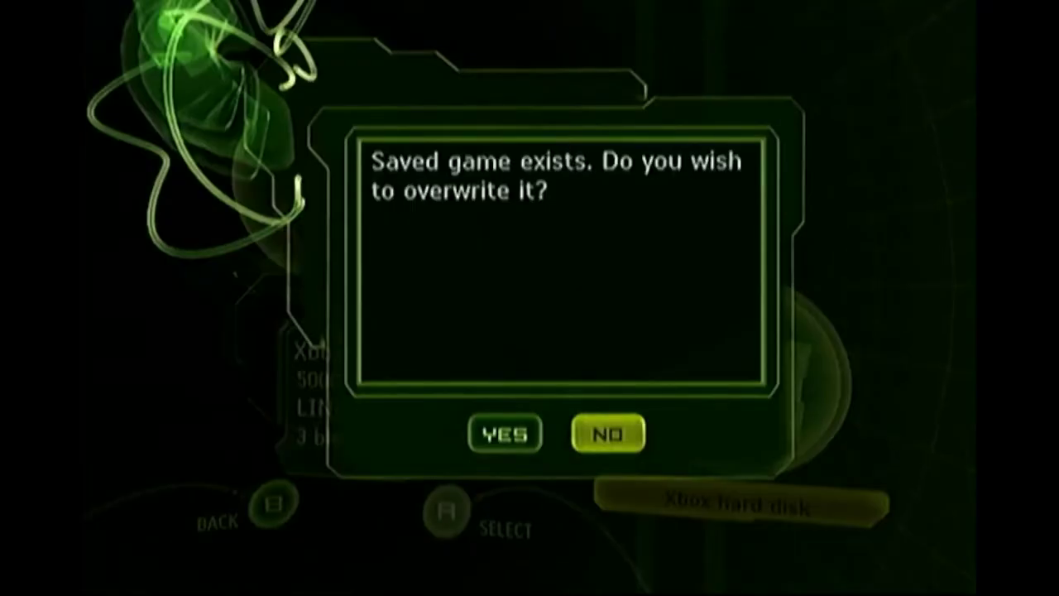
key("Return")
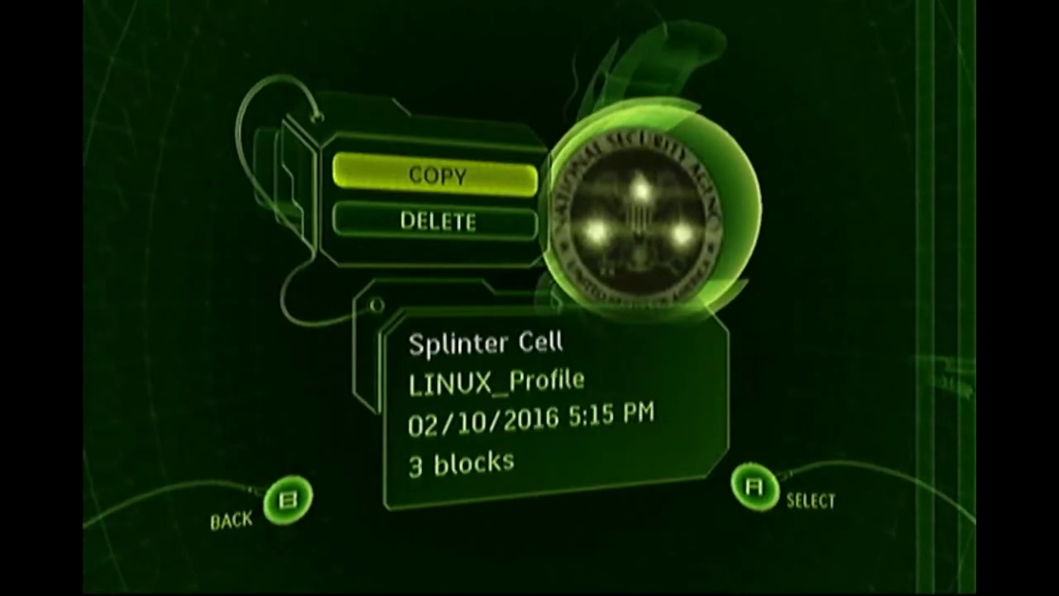
key("Escape")
Copy the Xbox Softmodding Tool save from the memory unit to the Xbox hard disk, overwriting the existing save.
key("Down")
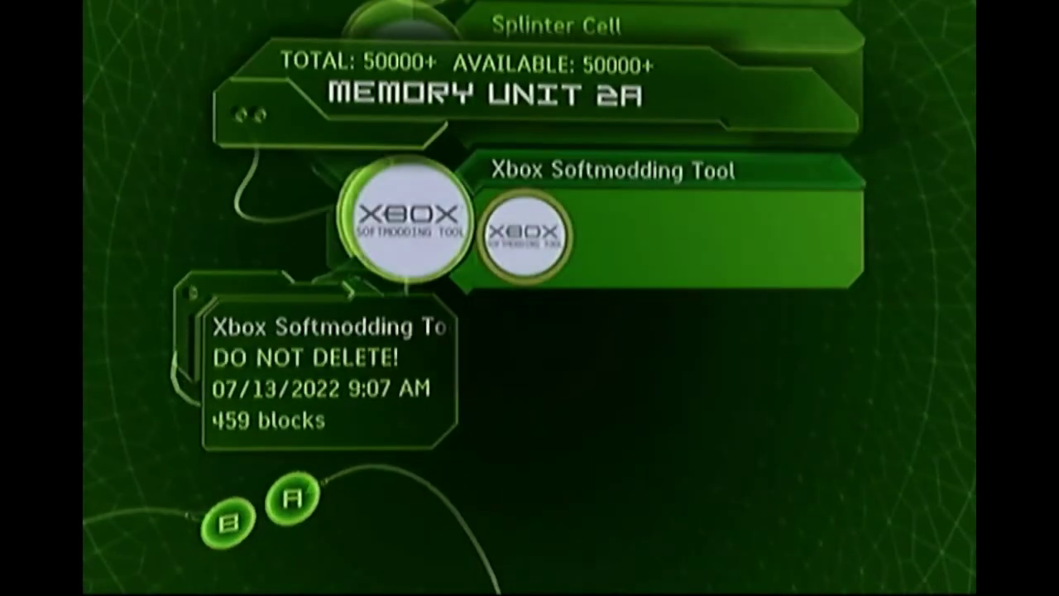
key("Return")
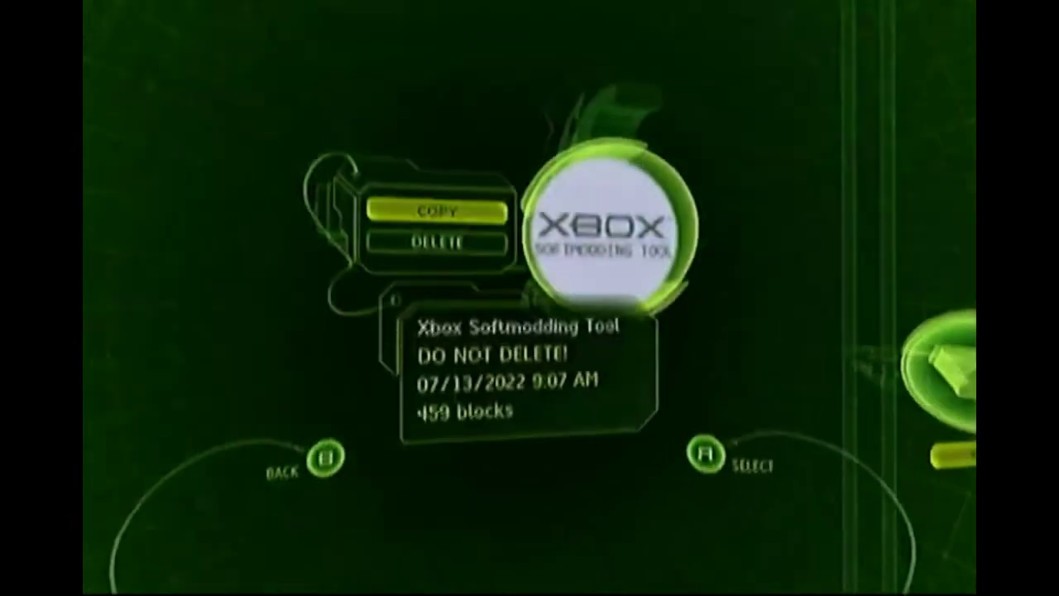
key("Return")
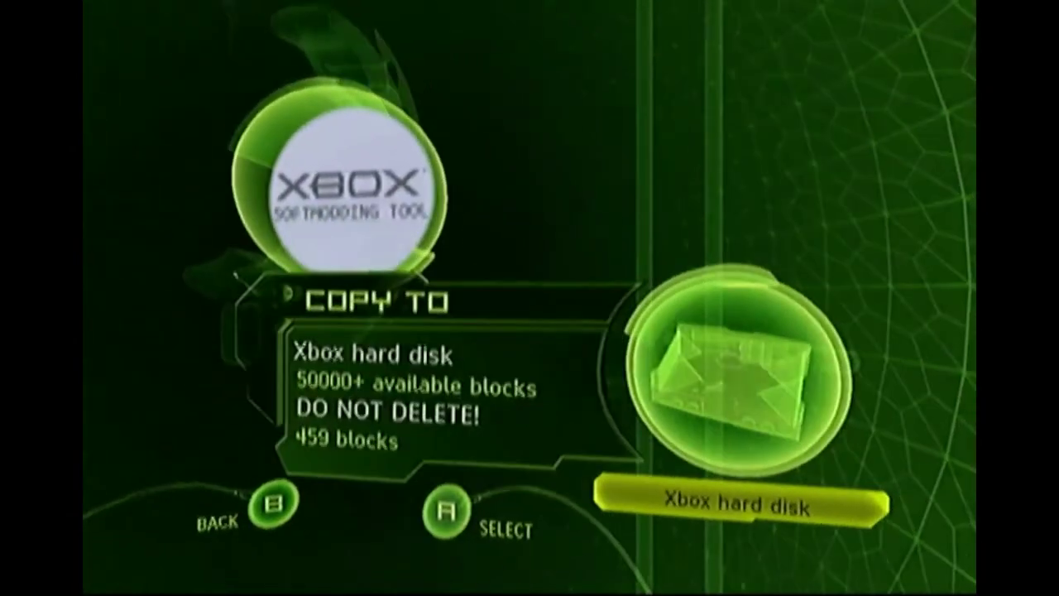
key("Return")
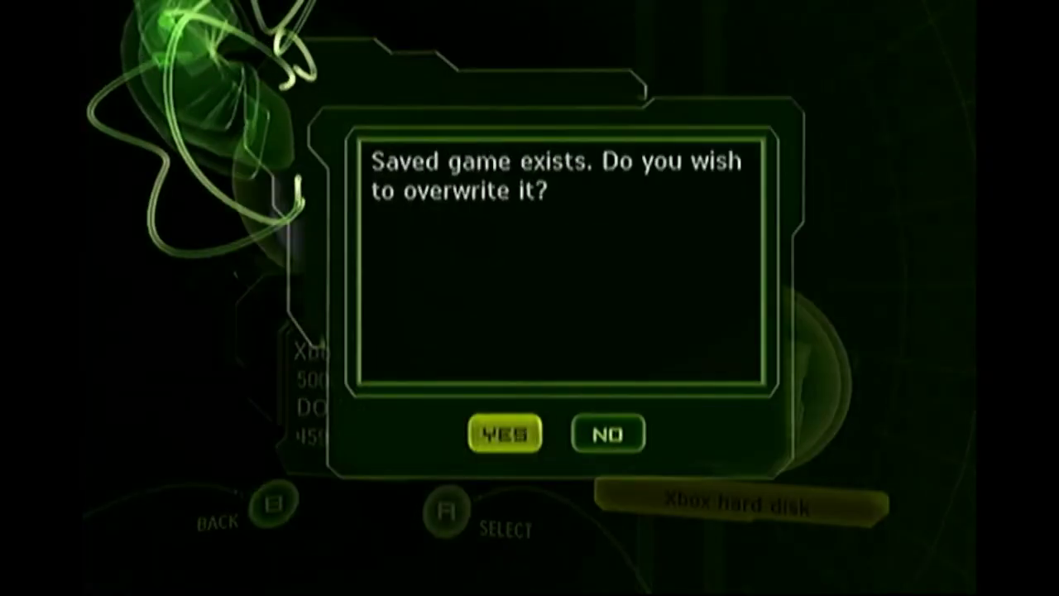
key("Return")
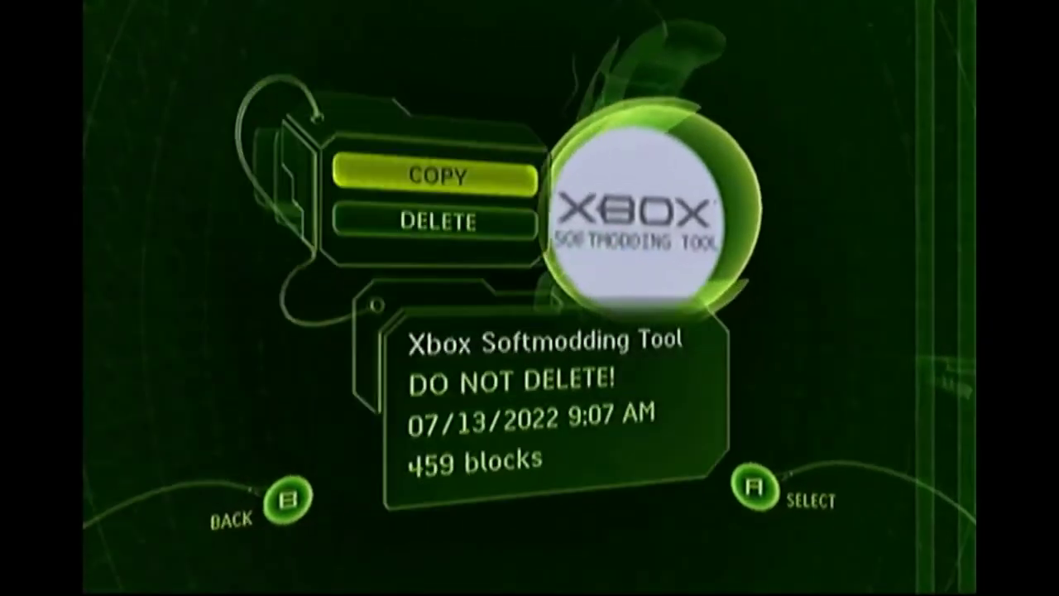
key("Escape")
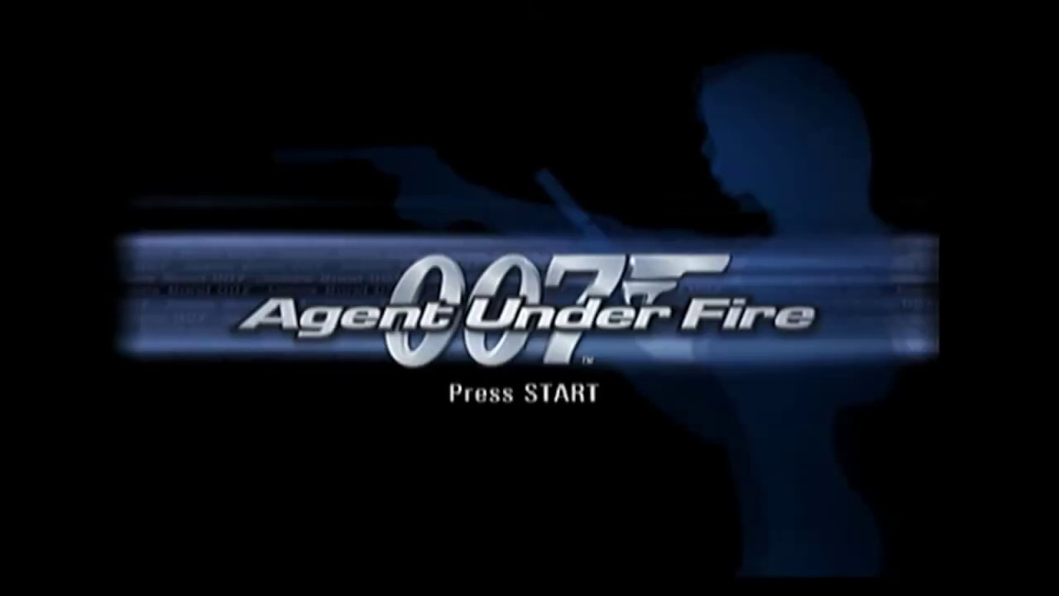
Enter the Agent Under Fire main menu and load the saved mission with Load Mission.
key("Return")
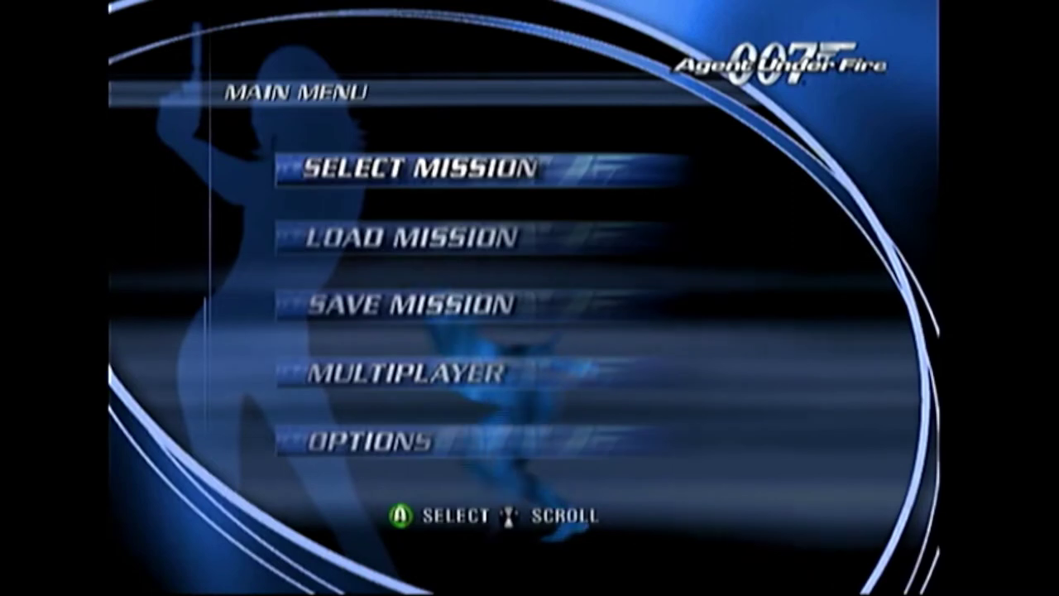
key("Down")
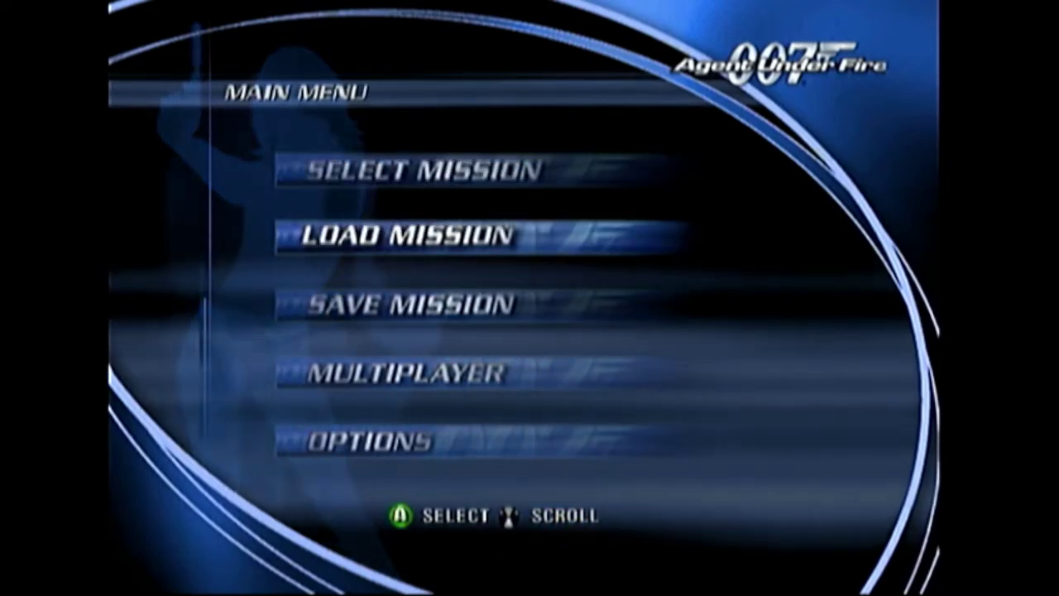
key("Return")
key("Return")
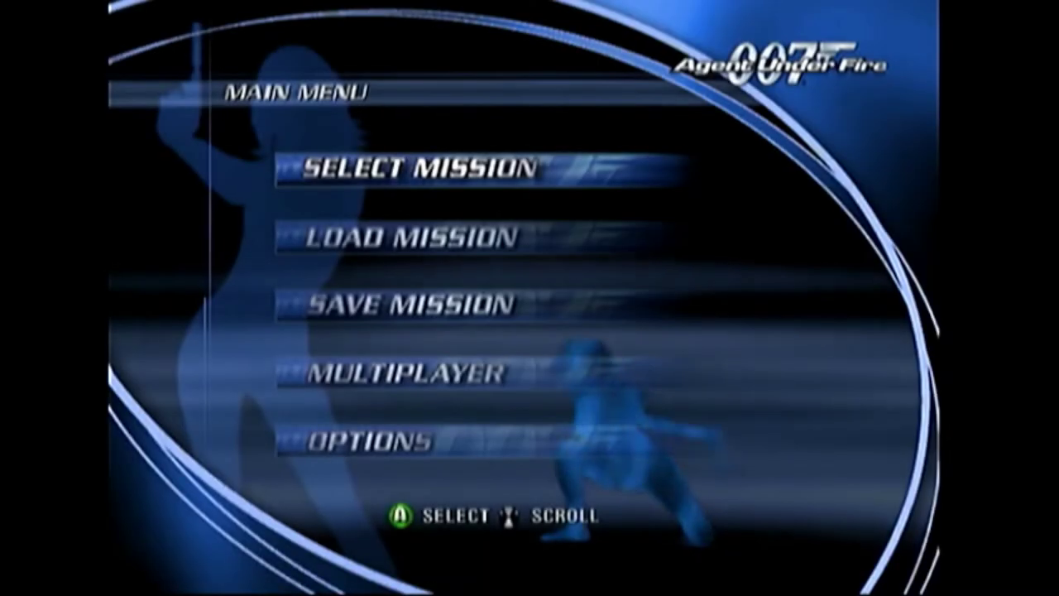
Start the Trouble in Paradise mission, skipping past its briefing and opening video, and quit it from the pause menu with Yes.
key("Return")
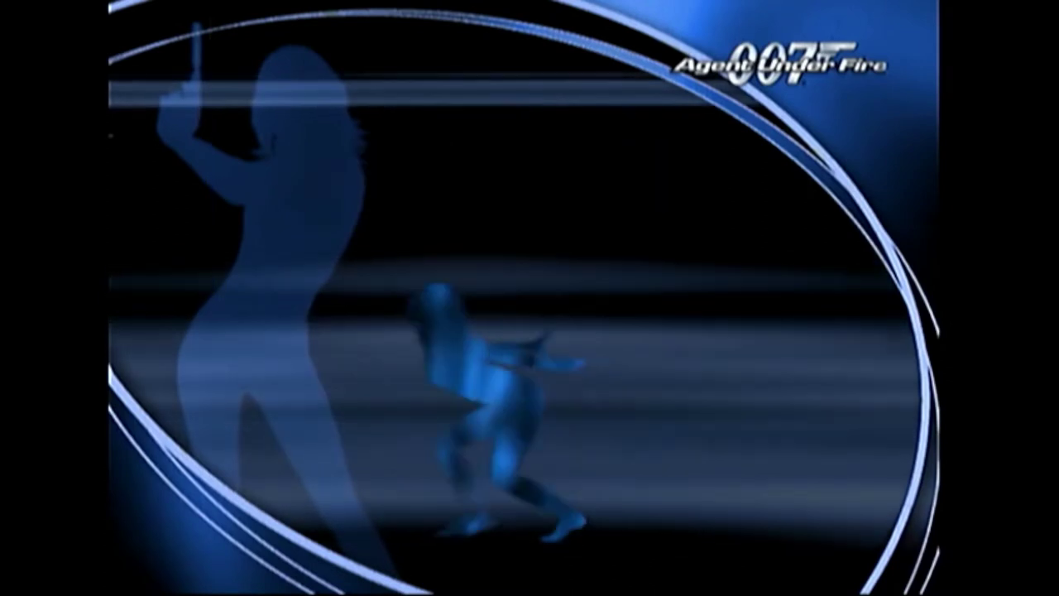
key("Return")
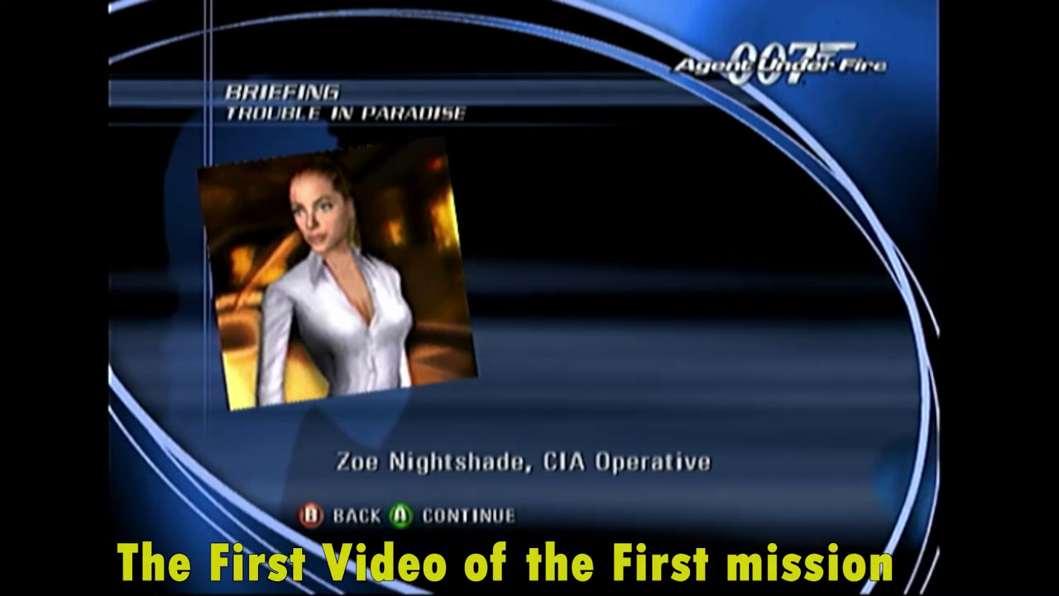
key("Return")
key("Escape")
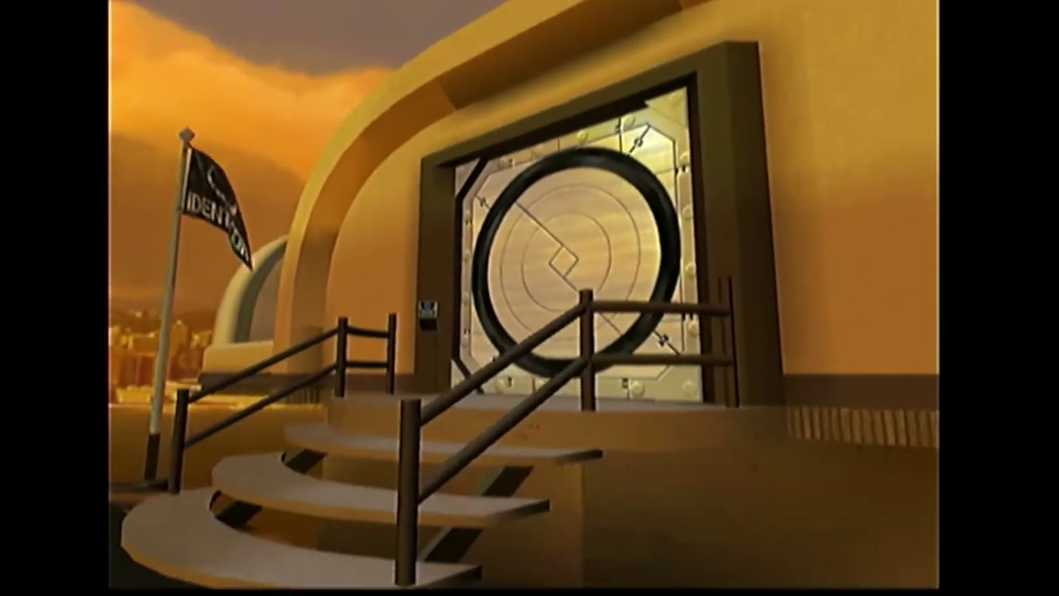
key("Escape")
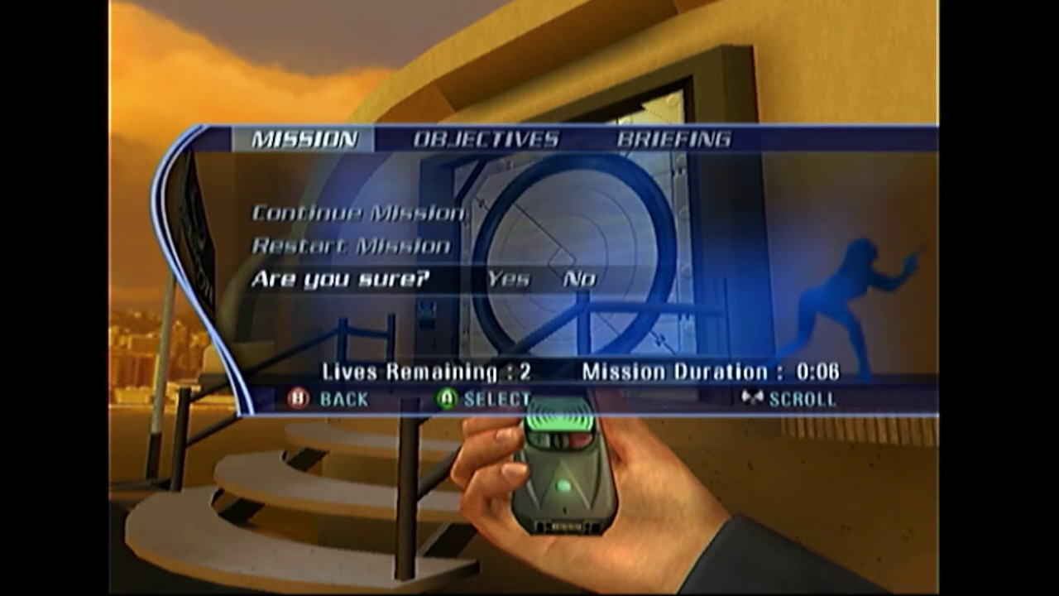
key("Return")
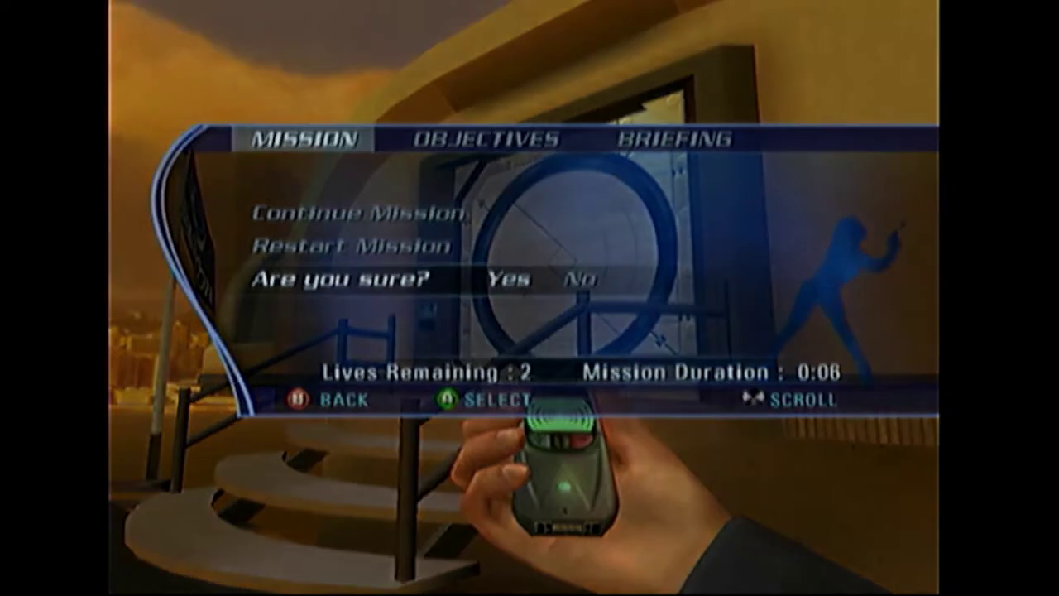
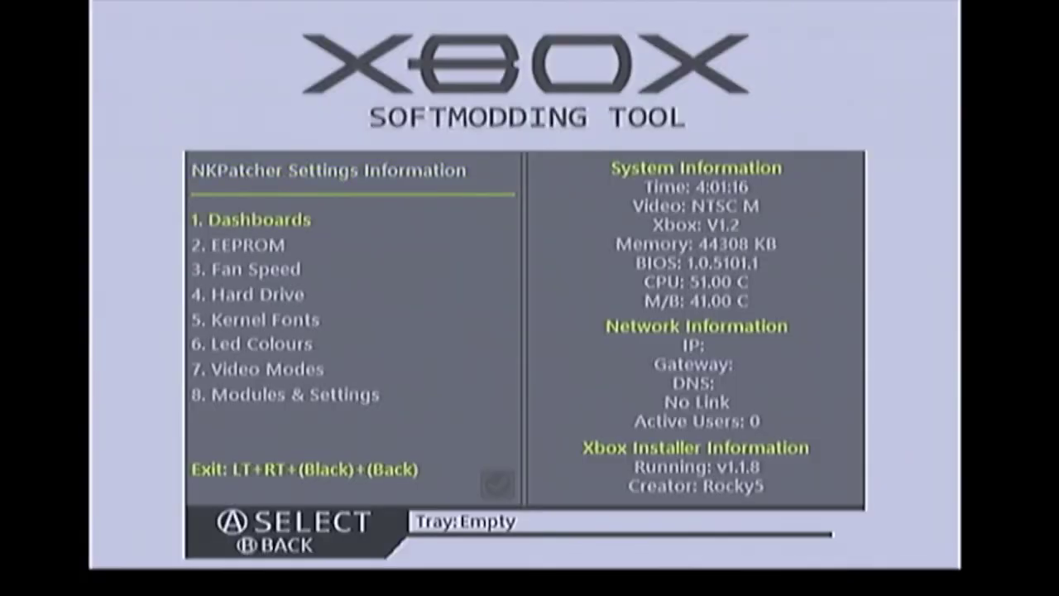
Change the EEPROM HDD key through the EEPROM advanced hard drive features, accepting the disclaimer and the master password notice.
key("Return")
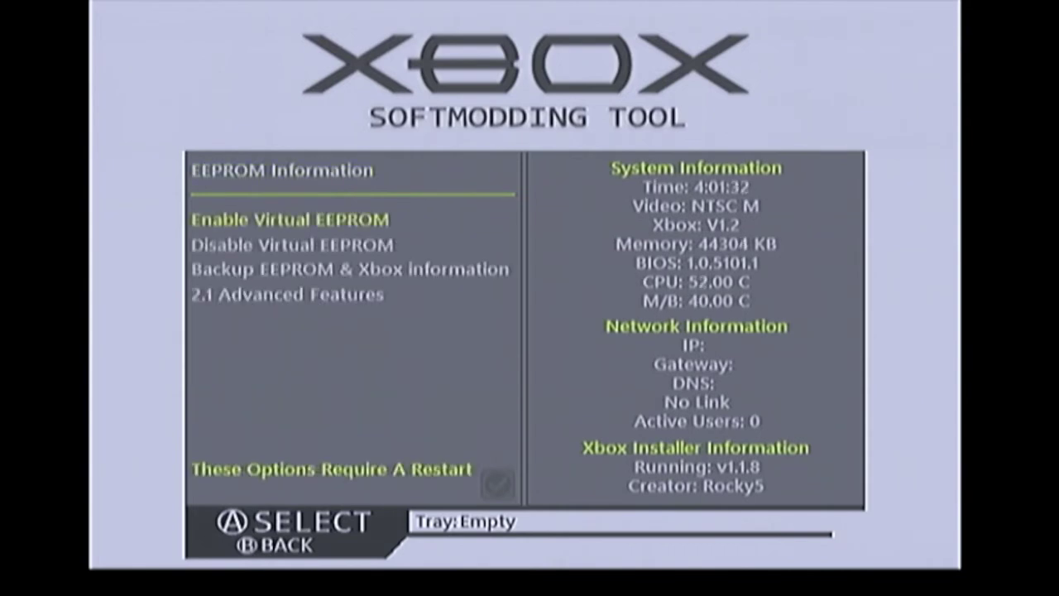
key("Down")
key("Down")
key("Down")
key("Return")
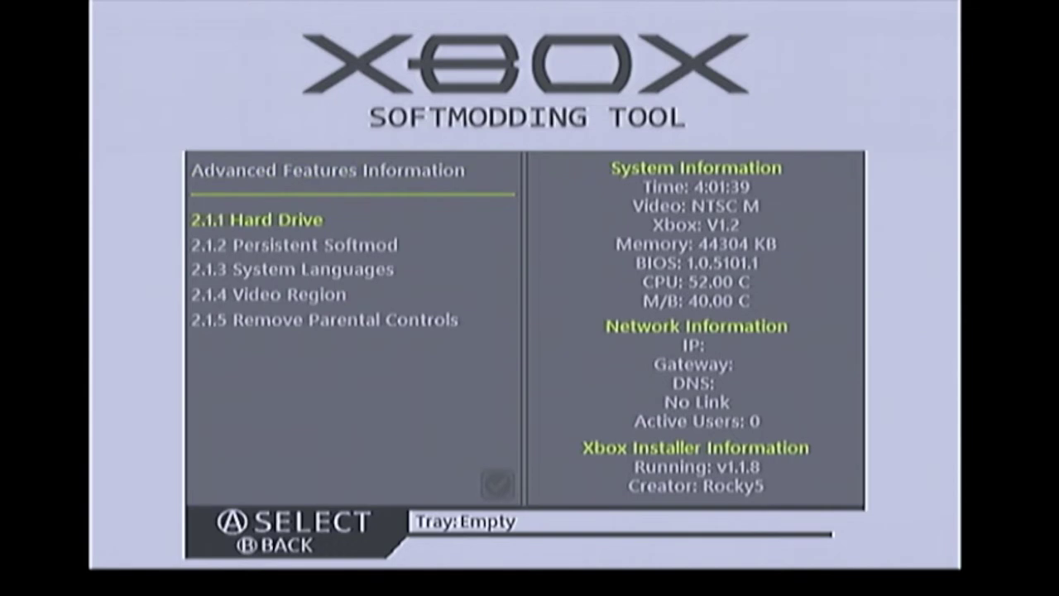
key("Return")
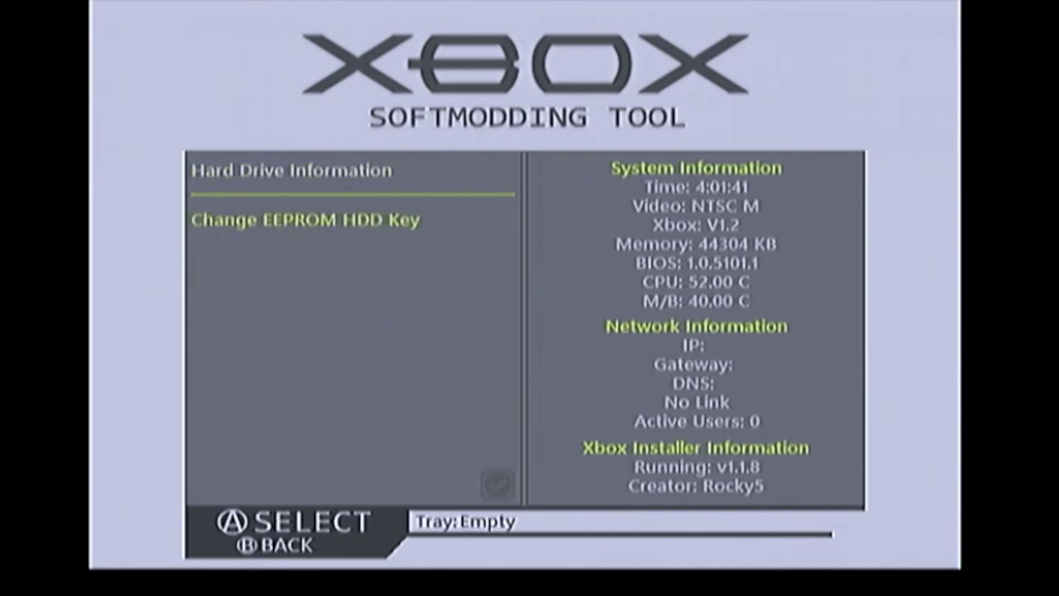
key("Return")
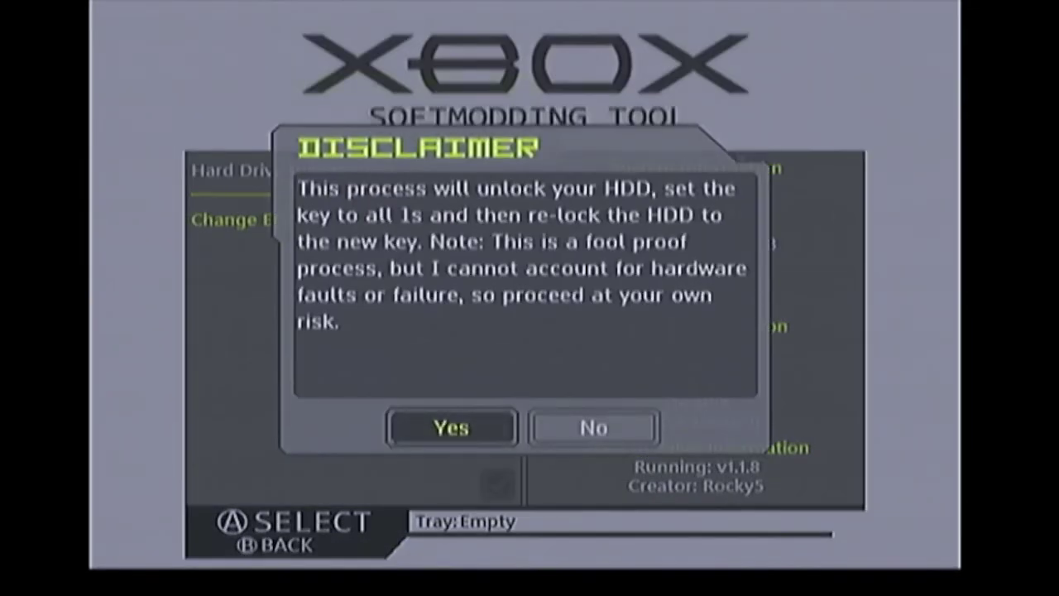
key("Return")
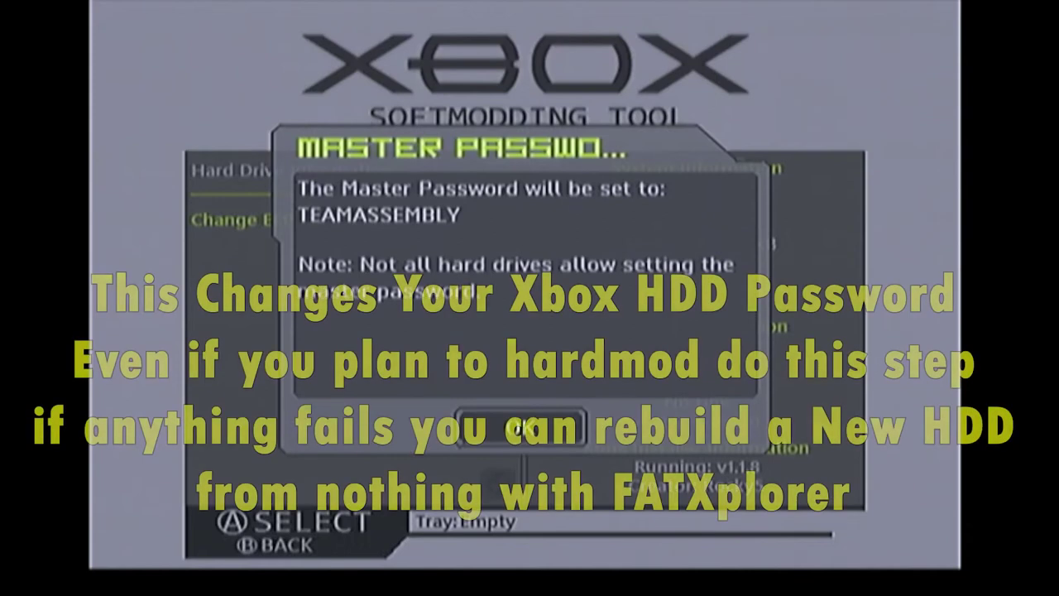
key("Return")
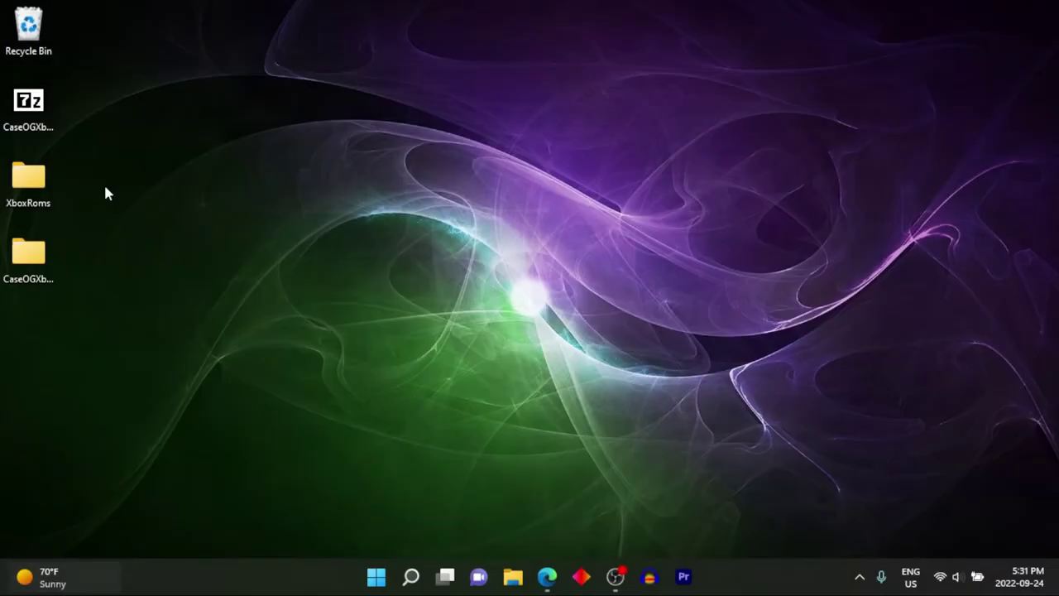
On the Windows PC, launch the FileZilla setup from the CaseOGXboxPack Extras folder and close the folder window once FileZilla is open.
double_click(42, 263)
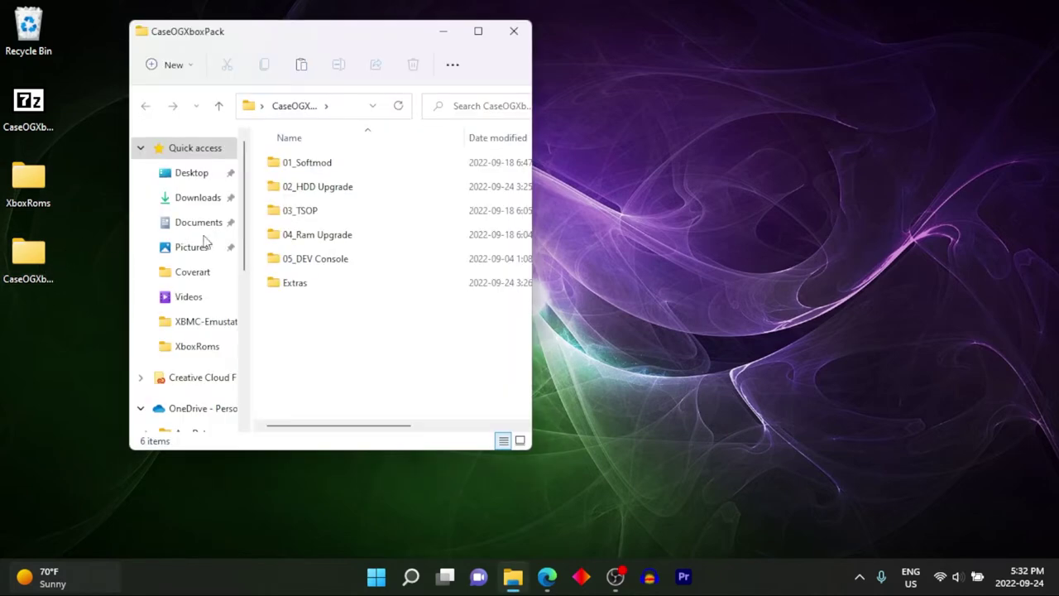
double_click(290, 286)
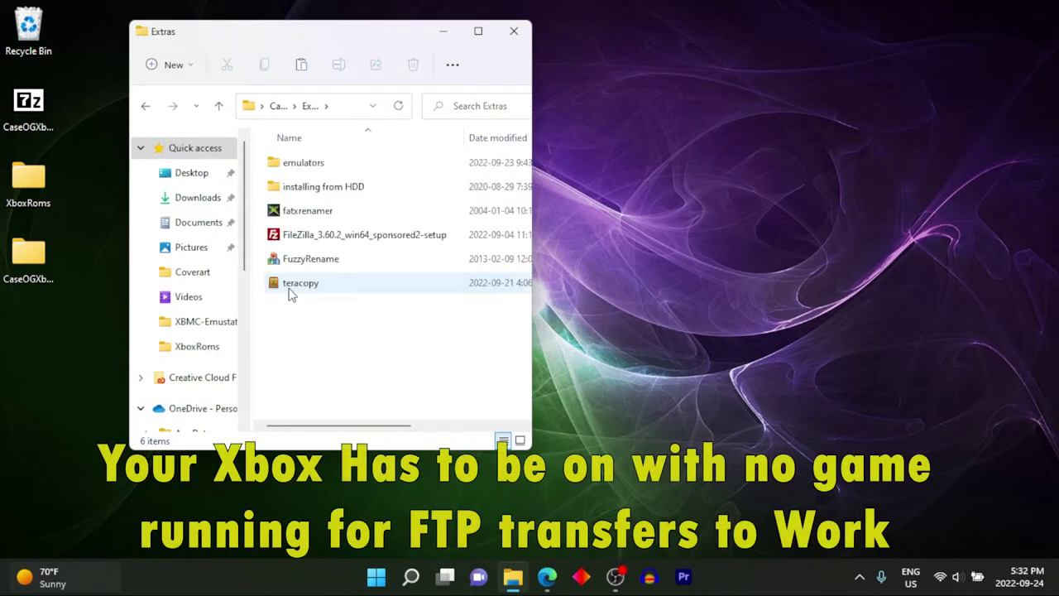
left_click(305, 237)
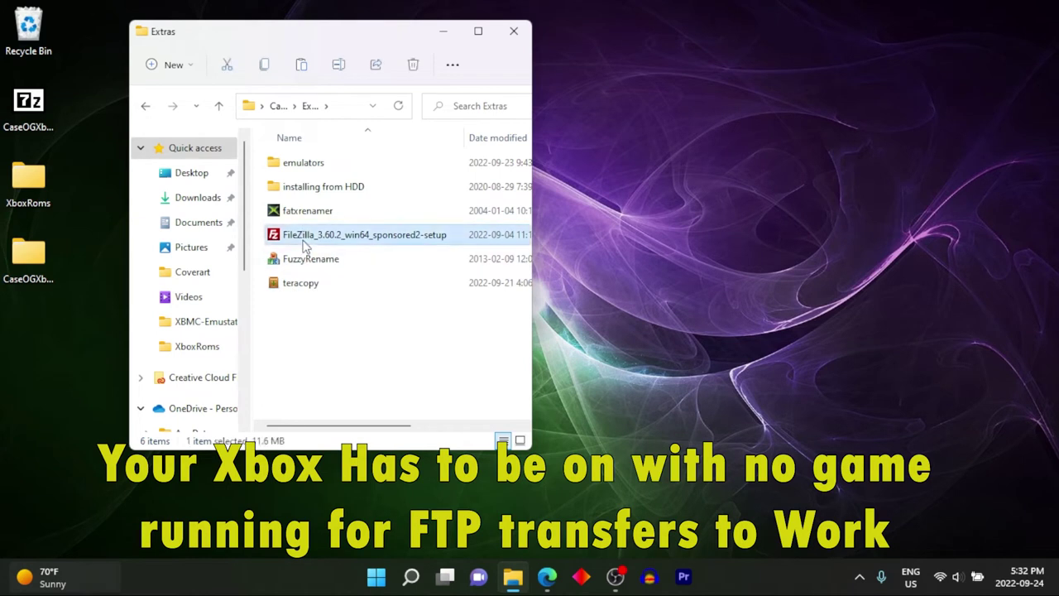
double_click(305, 237)
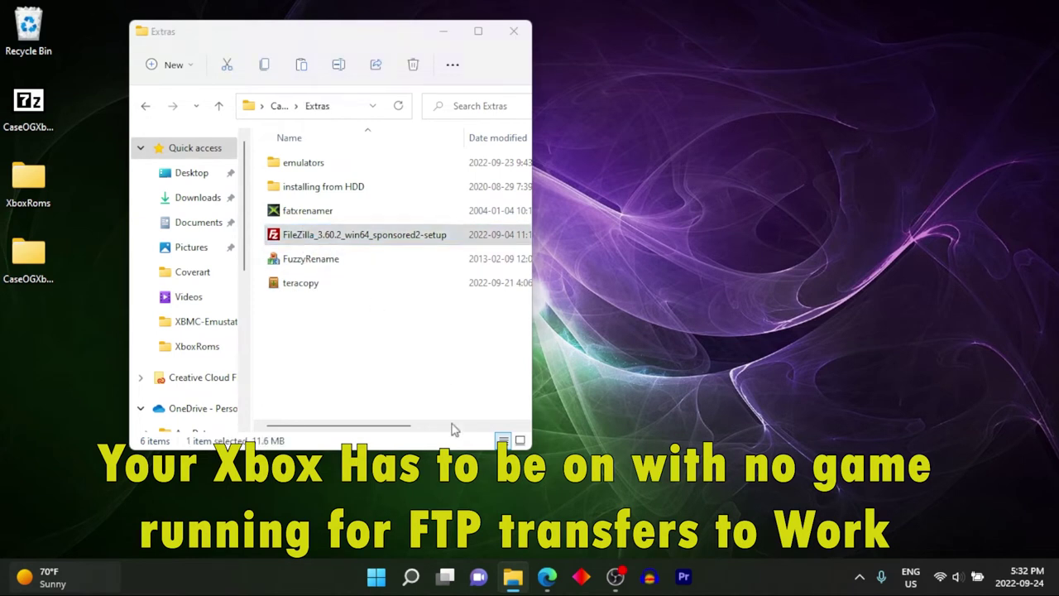
left_click(614, 409)
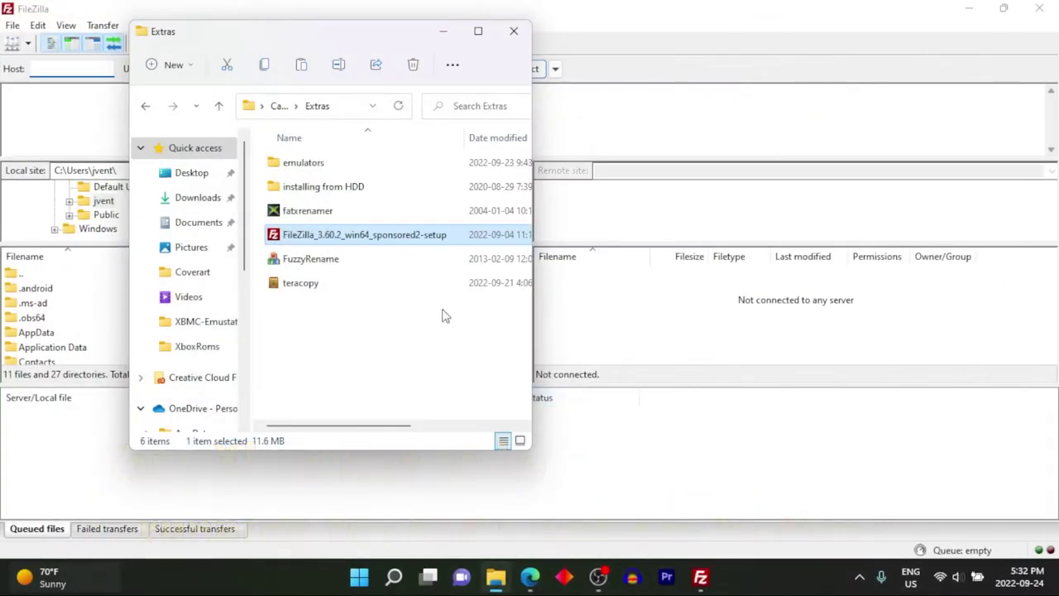
left_click(513, 31)
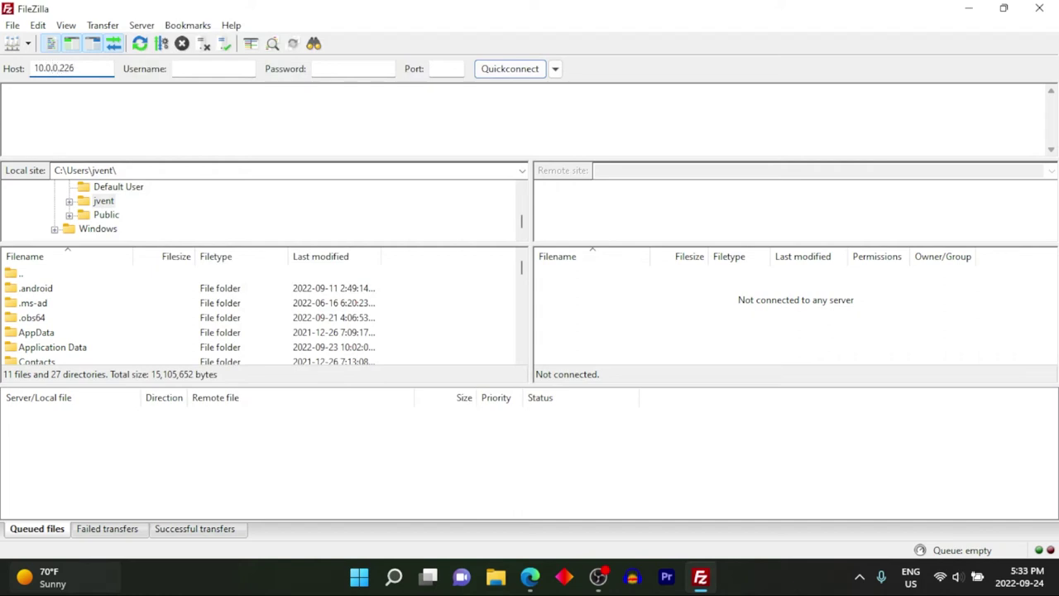
Connect to the Xbox FTP server at host 10.0.0.226 with username xbox and the account password, accepting the insecure connection.
left_click(204, 68)
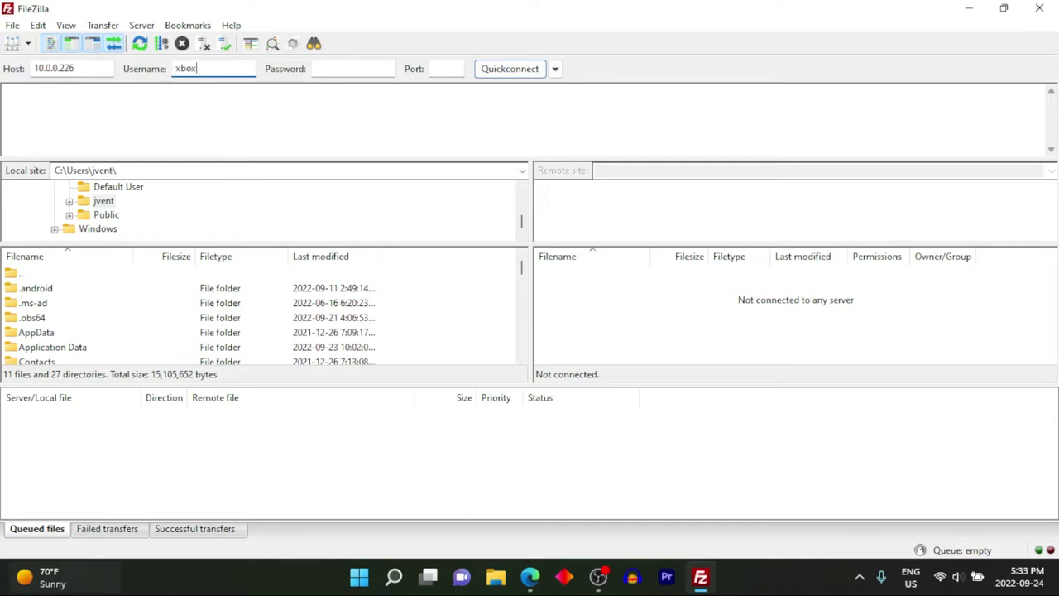
left_click(336, 69)
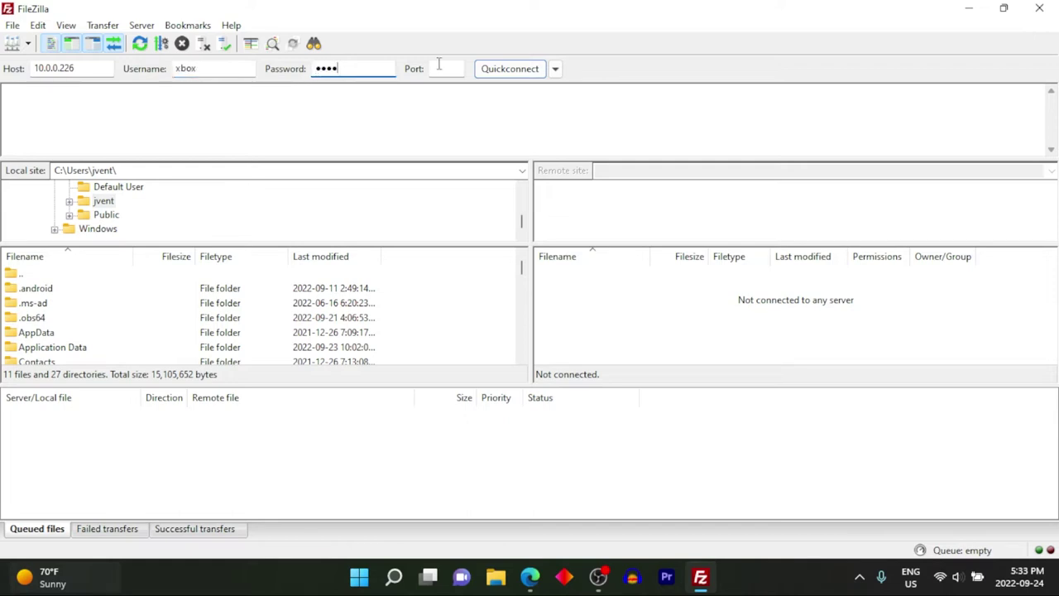
left_click(500, 71)
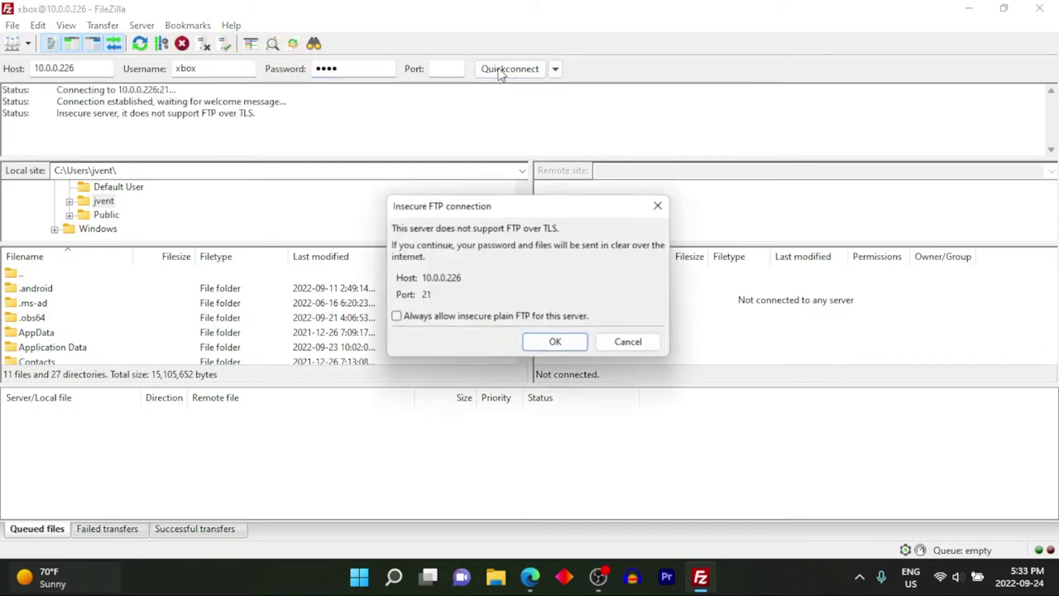
left_click(561, 343)
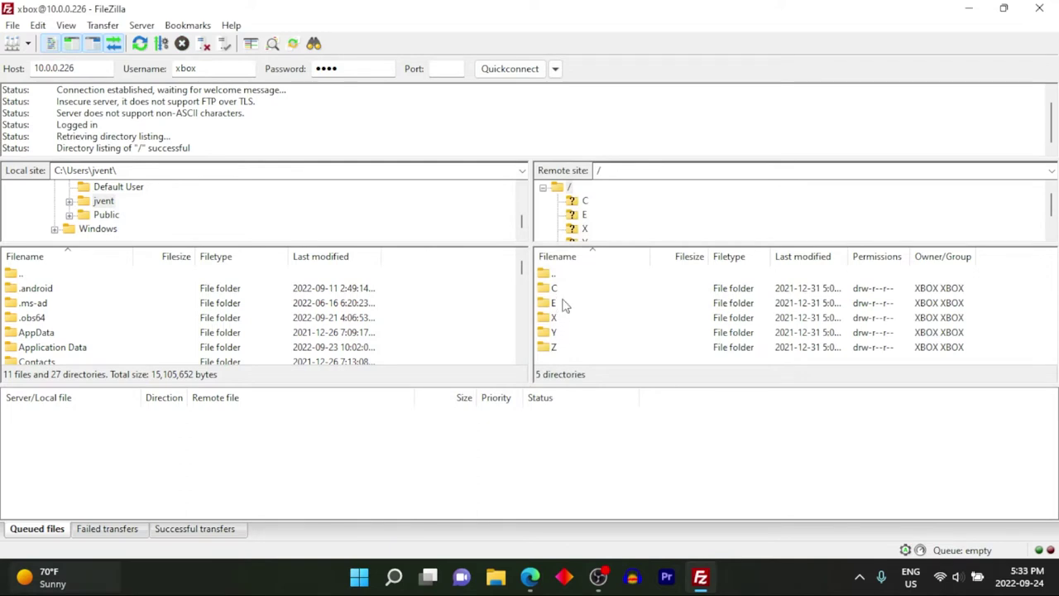
Browse the Xbox E drive's Backup folder and open its Backups folder on the remote site.
left_click(584, 215)
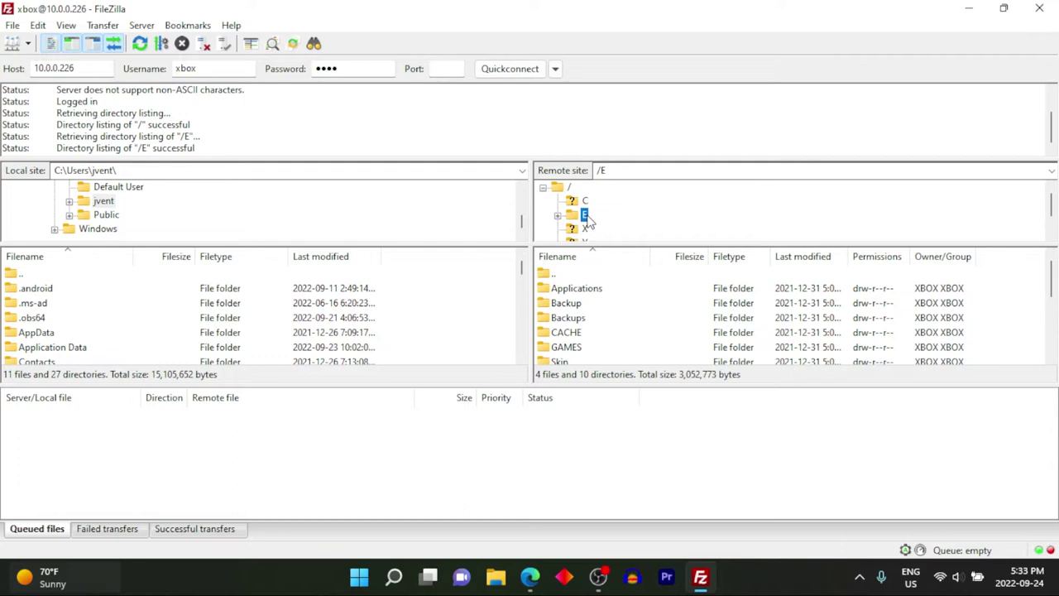
double_click(579, 303)
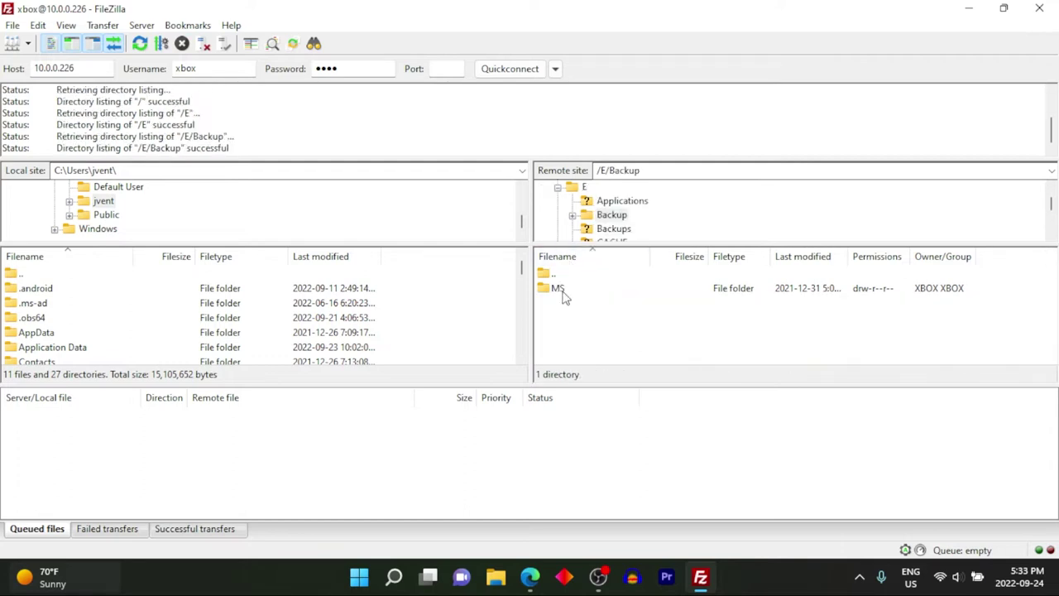
left_click(613, 230)
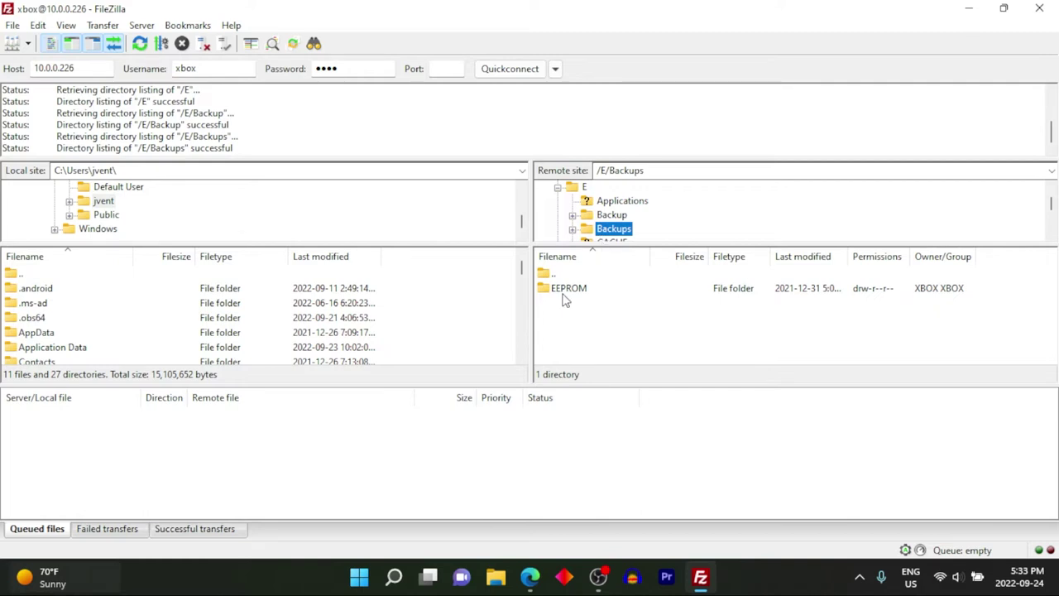
Shrink the FileZilla window to uncover the desktop and create a desktop folder named Xboxbackup.
left_click_drag(468, 14, 540, 29)
right_click(153, 333)
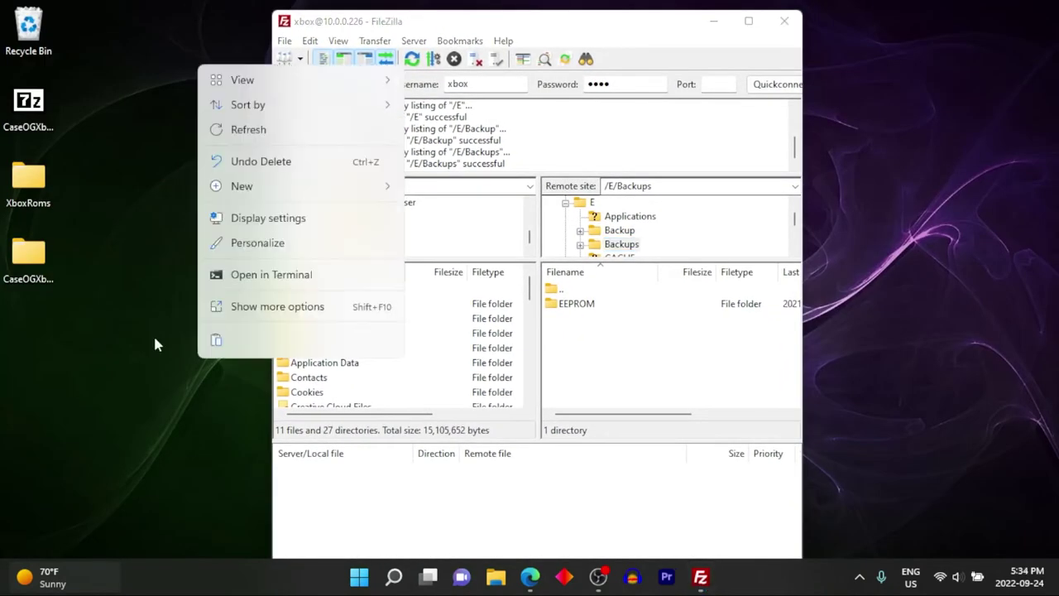
mouse_move(250, 190)
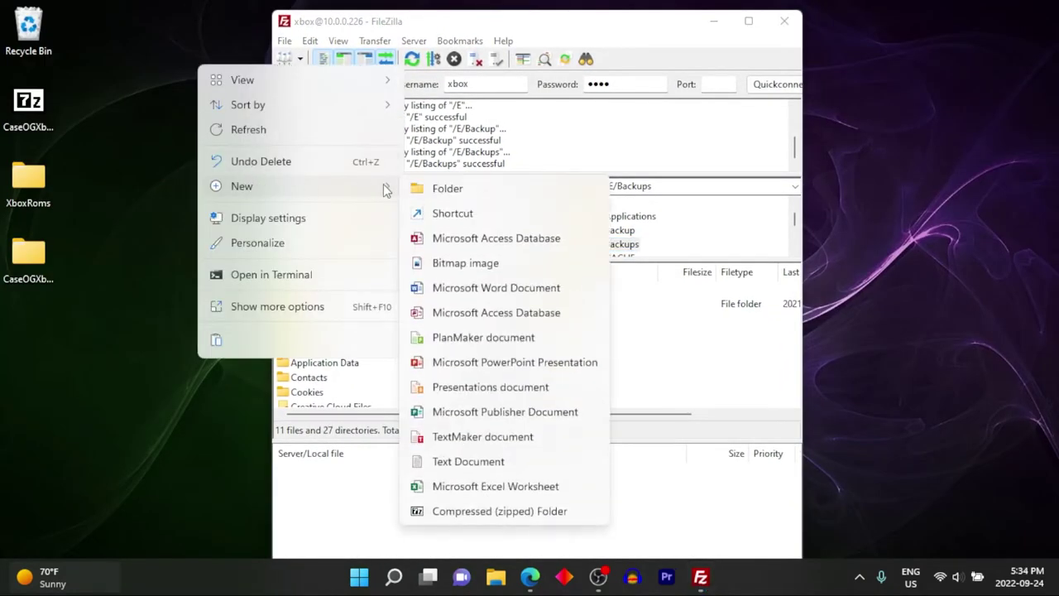
left_click(461, 186)
type("X")
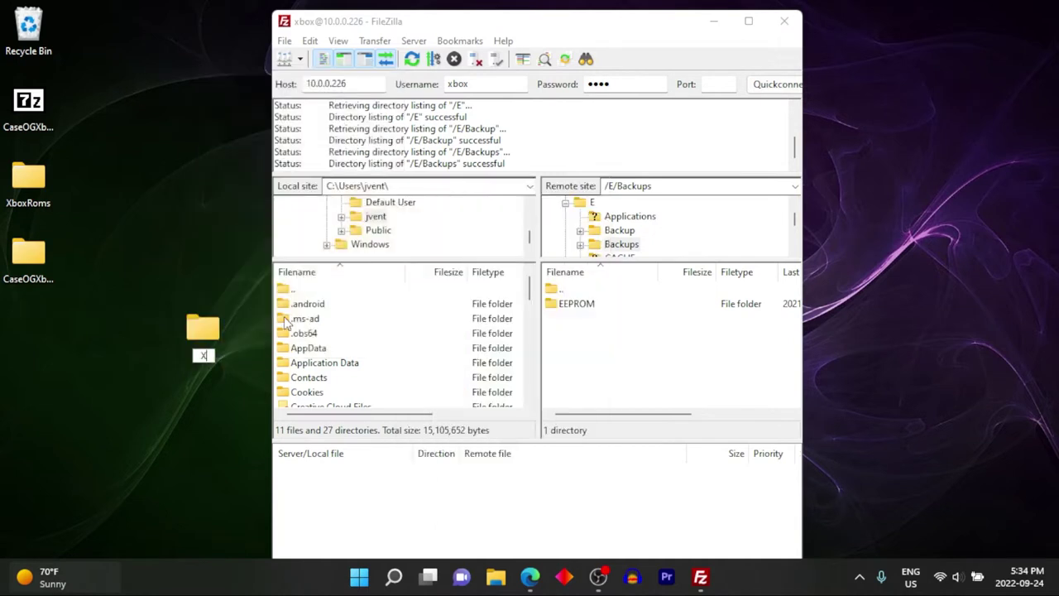
type("boxbackup")
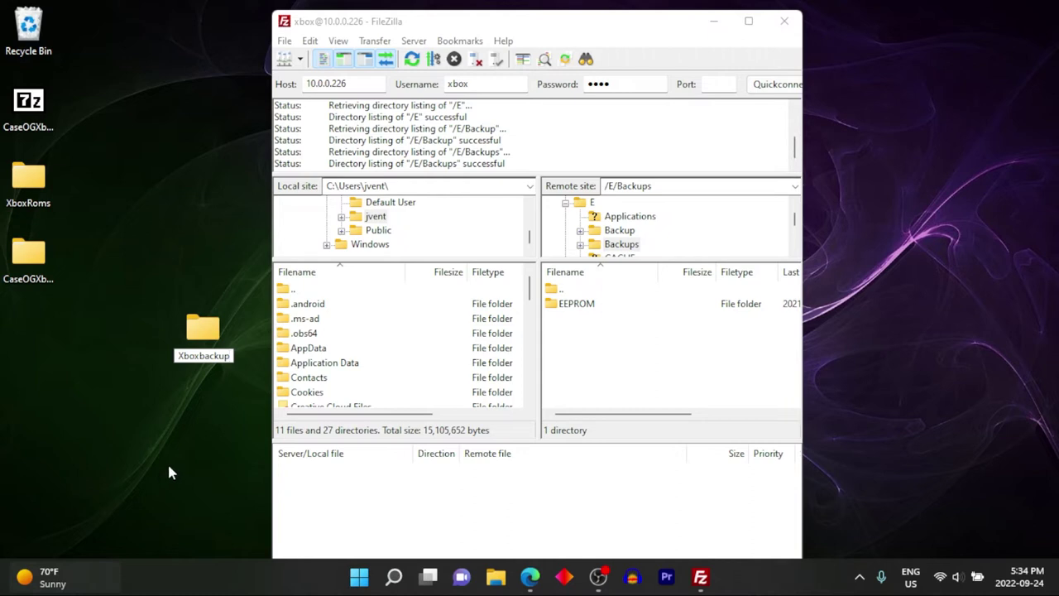
key("Return")
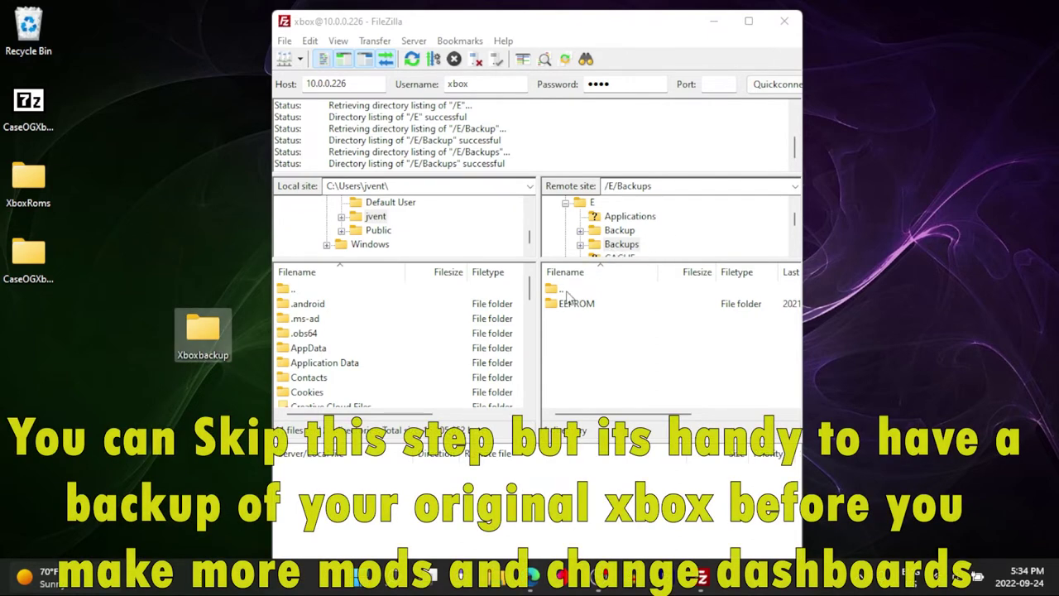
Download the remote EEPROM folder into the Xboxbackup desktop folder and open the remote /E/Backup folder.
left_click_drag(579, 308, 217, 335)
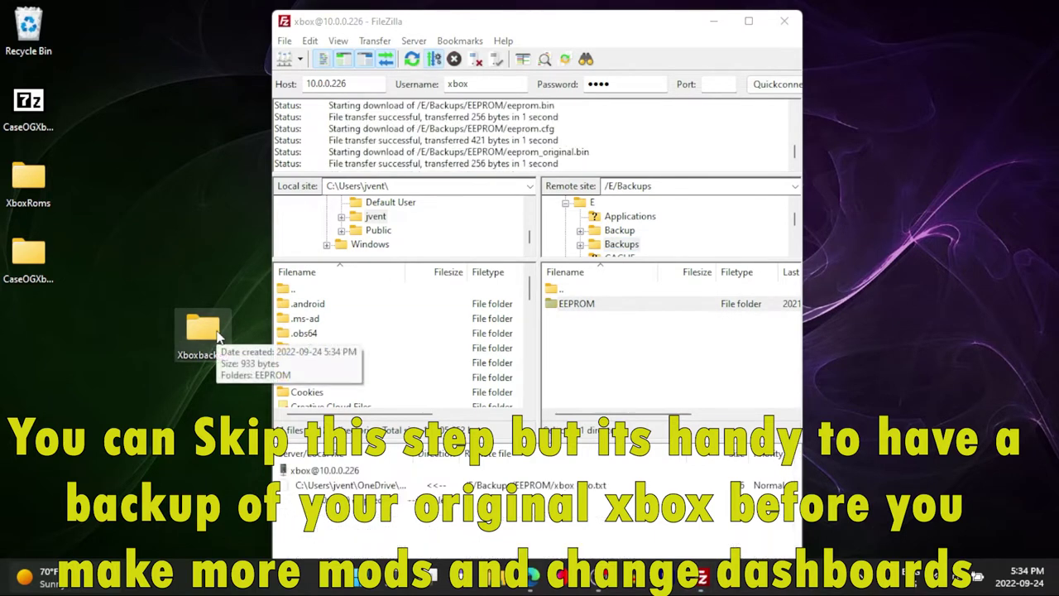
left_click(618, 231)
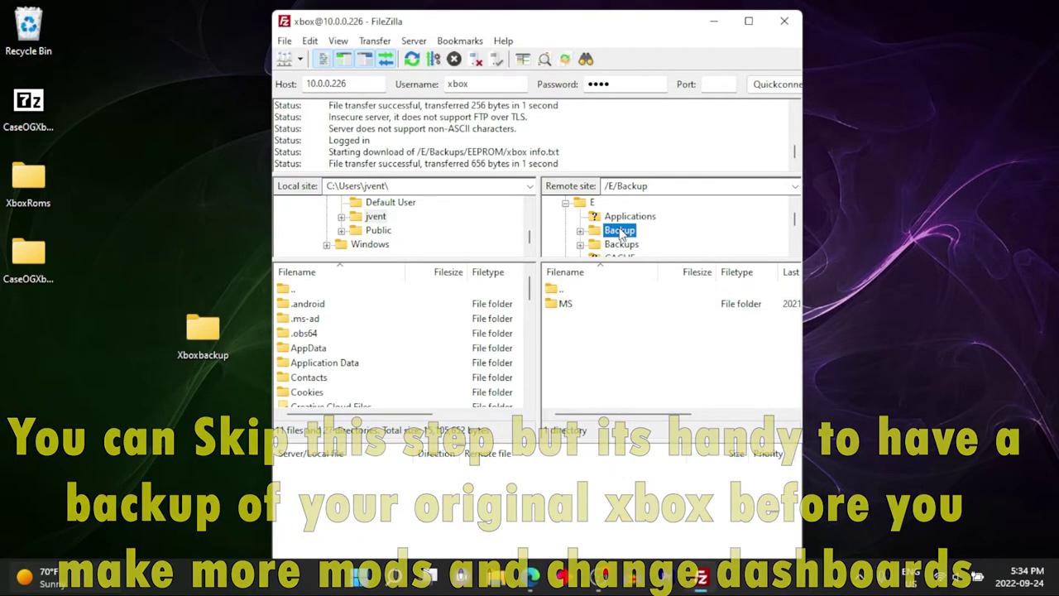
Download the remote MS folder and the backup from the Xbox C drive into the Xboxbackup desktop folder, and open that folder.
left_click_drag(571, 308, 194, 341)
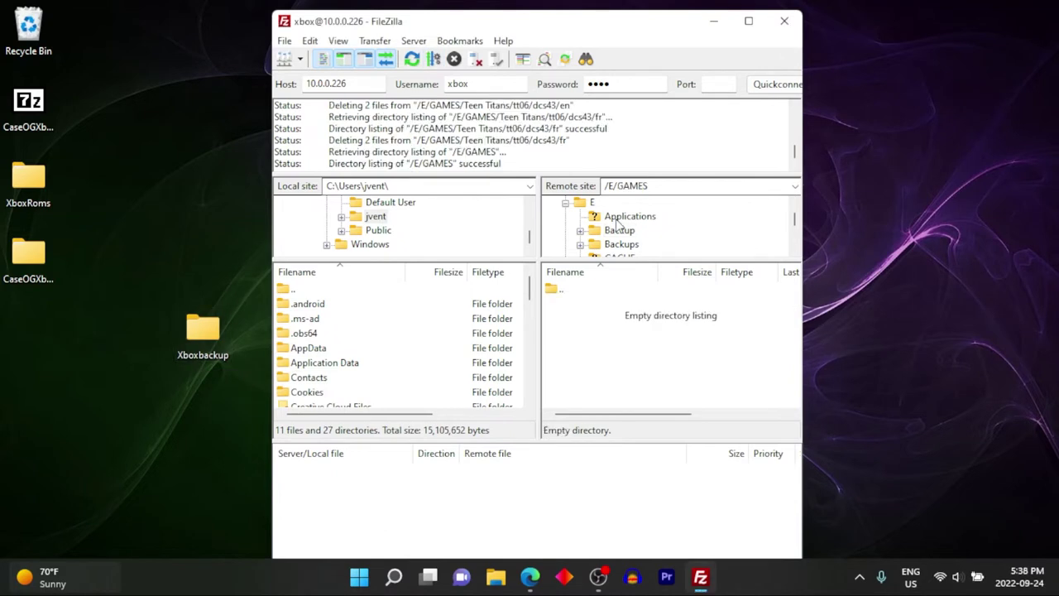
scroll(603, 216, "up", 1)
left_click(591, 217)
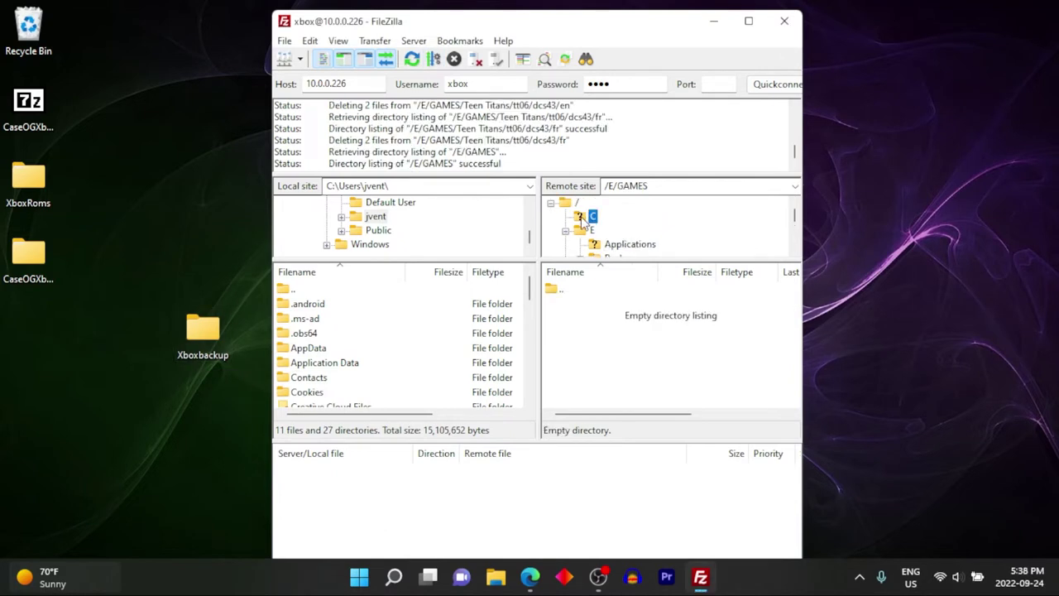
left_click_drag(584, 309, 213, 333)
double_click(213, 333)
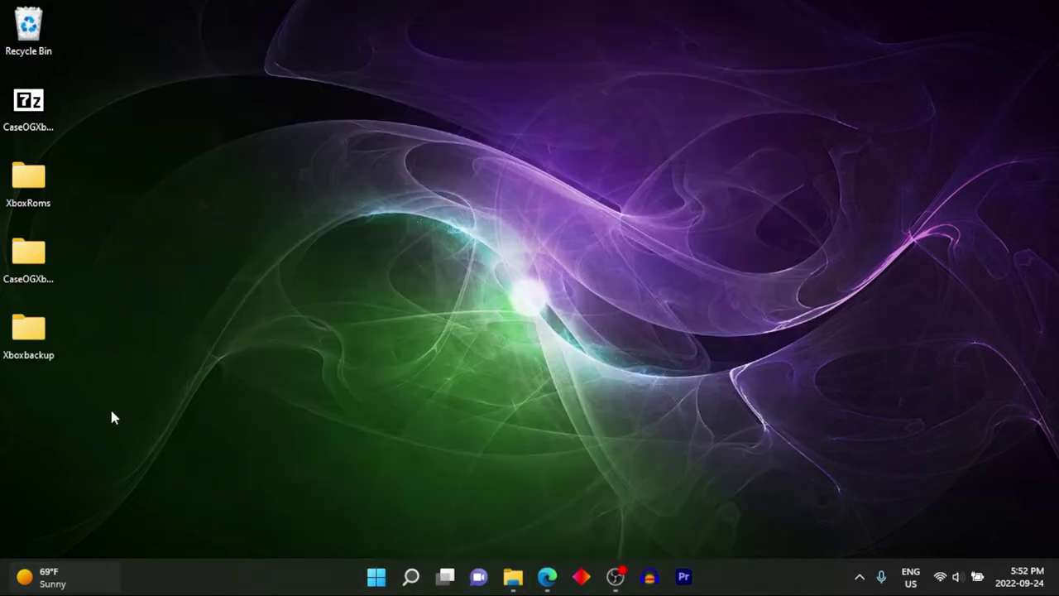
Open the 02_HDD Upgrade folder of the CaseOGXboxPack and install ImgBurn 2.5.8.0 from its setup file.
double_click(37, 263)
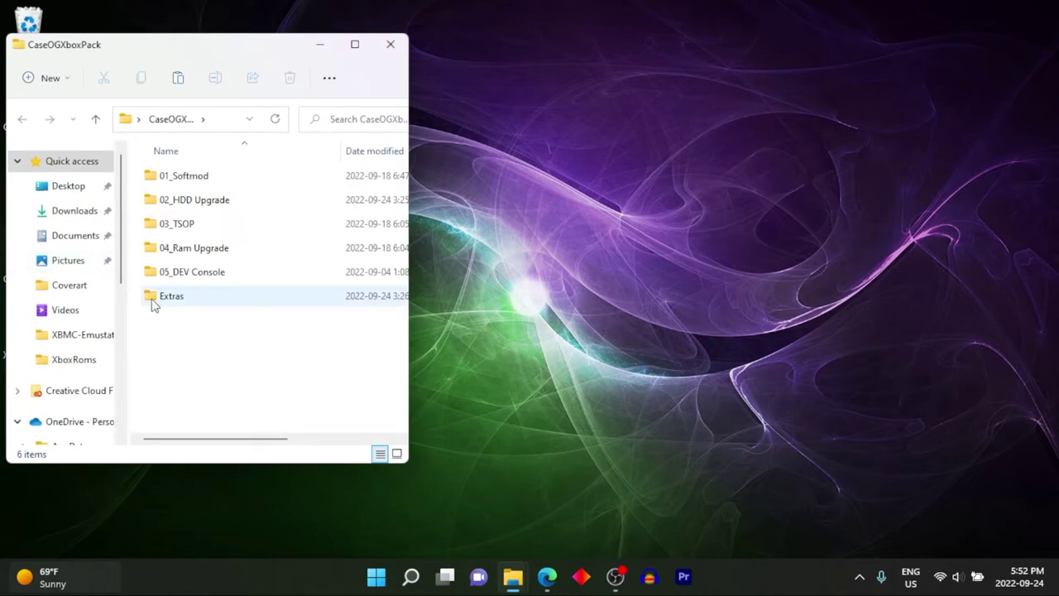
double_click(162, 206)
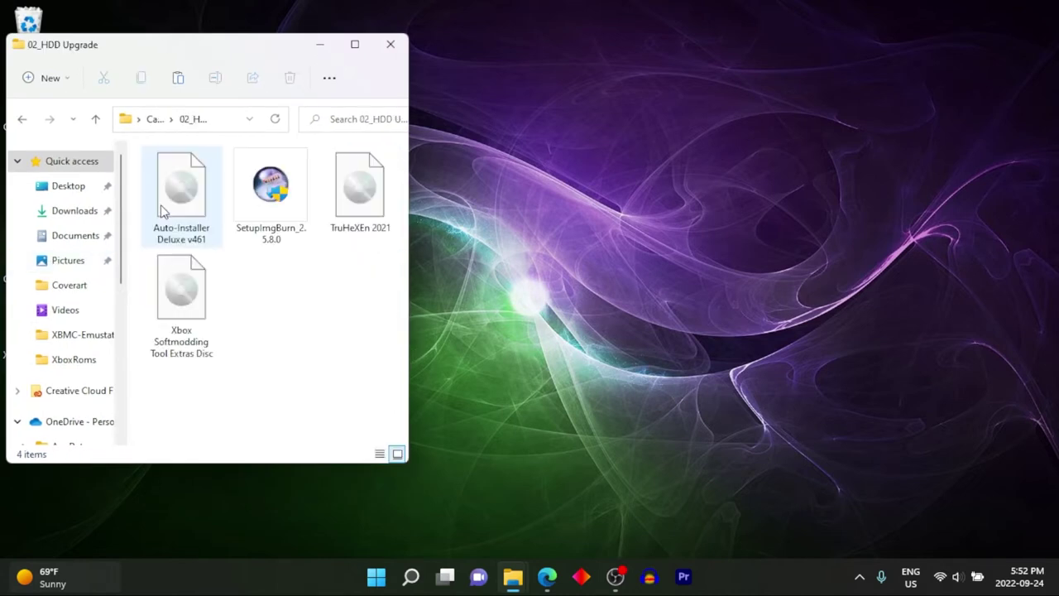
left_click(374, 204)
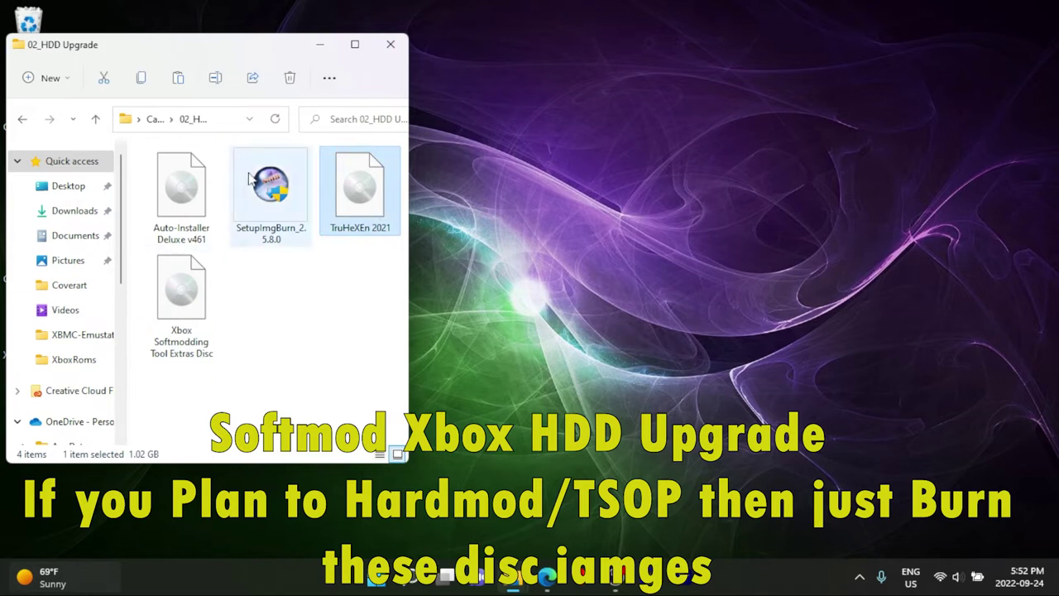
double_click(272, 232)
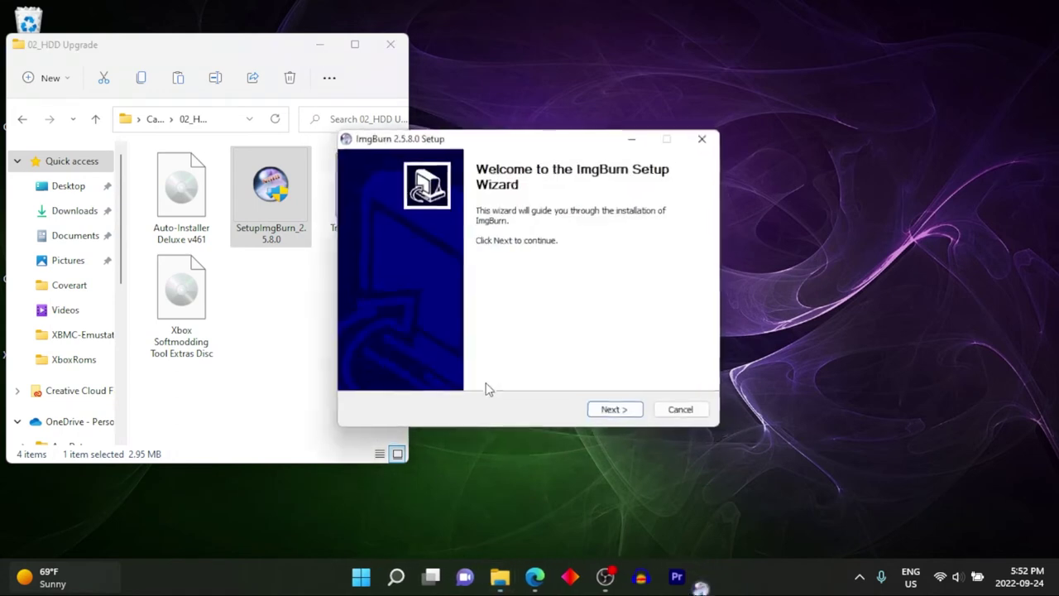
left_click(597, 412)
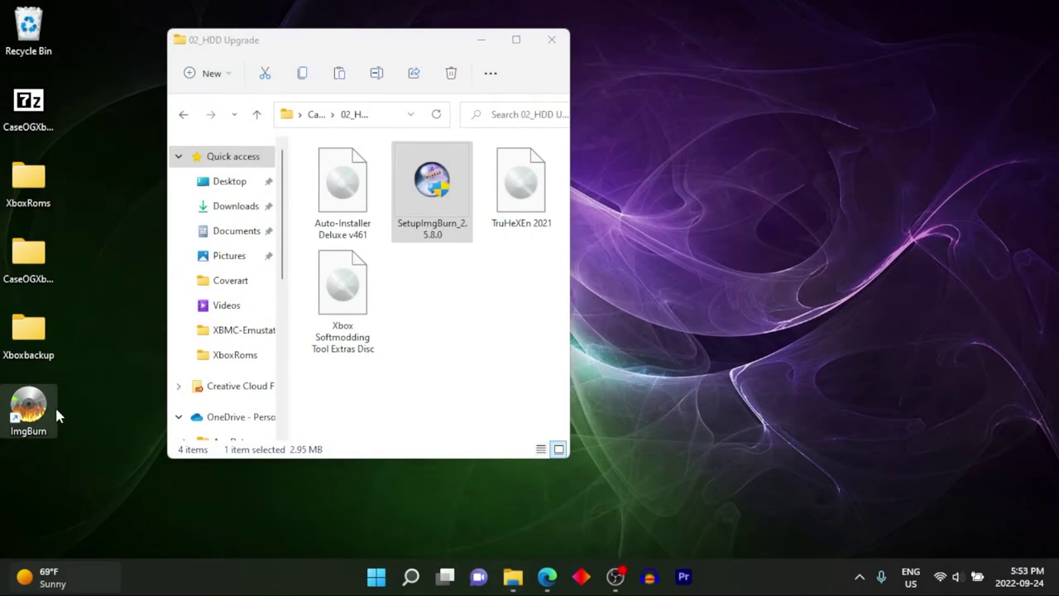
Launch ImgBurn in its write-image-file-to-disc mode and load the TruHeXEn 2021 image as the source.
left_click(55, 413)
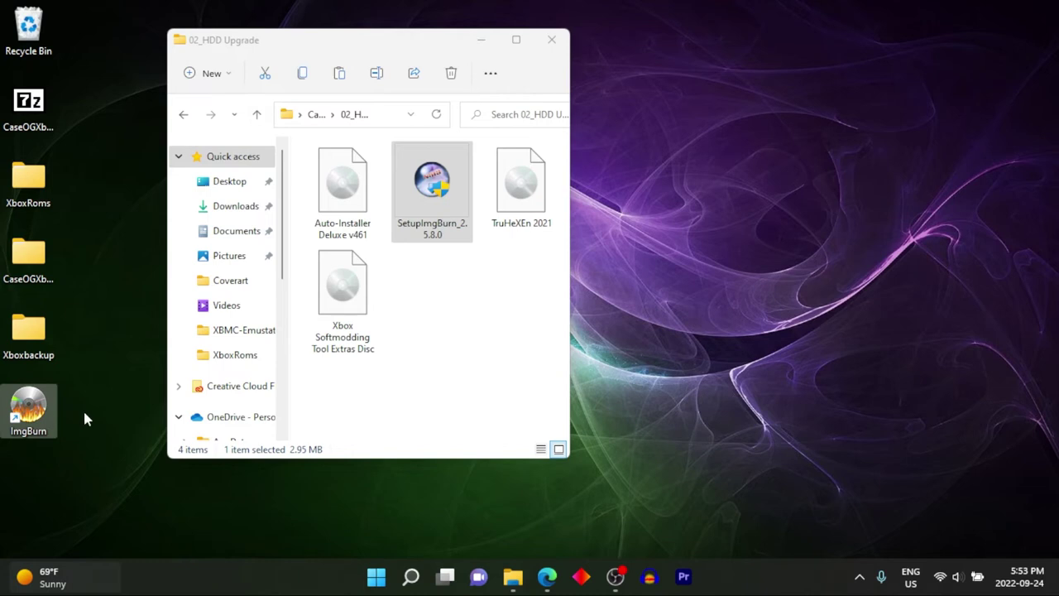
key("Return")
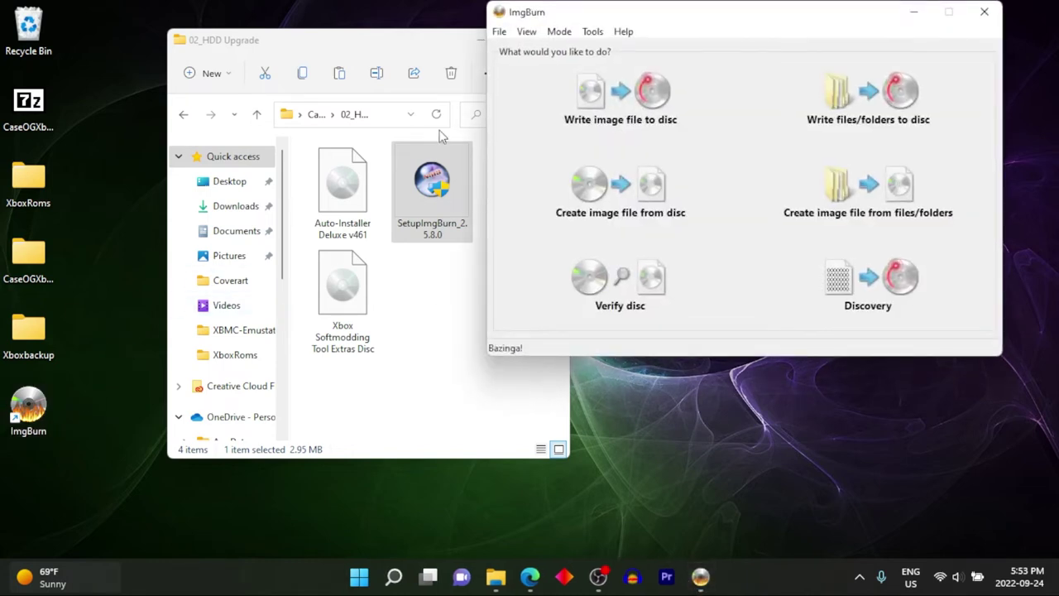
left_click(695, 100)
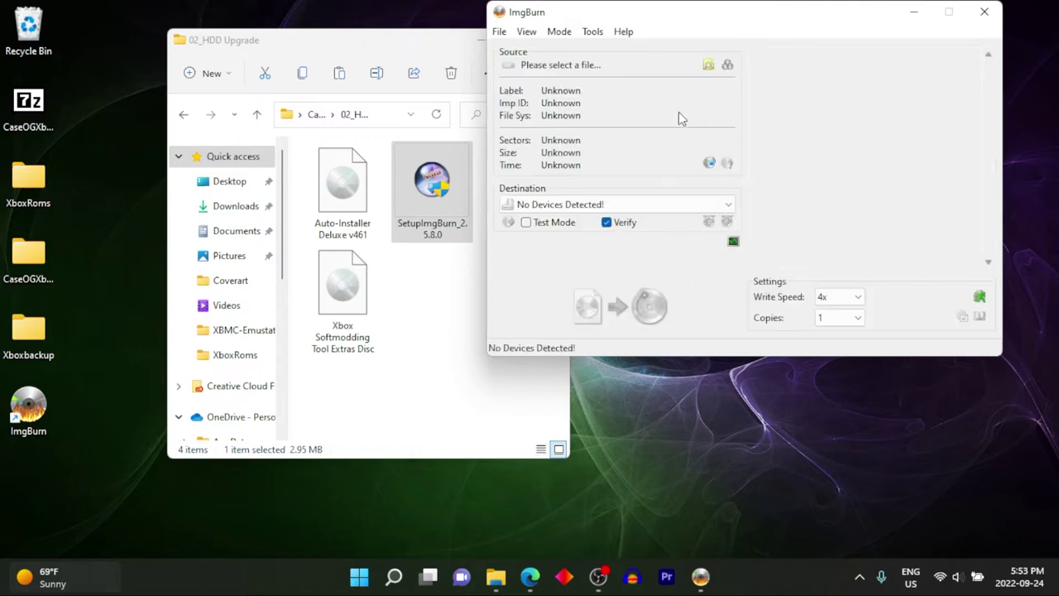
left_click_drag(522, 20, 597, 31)
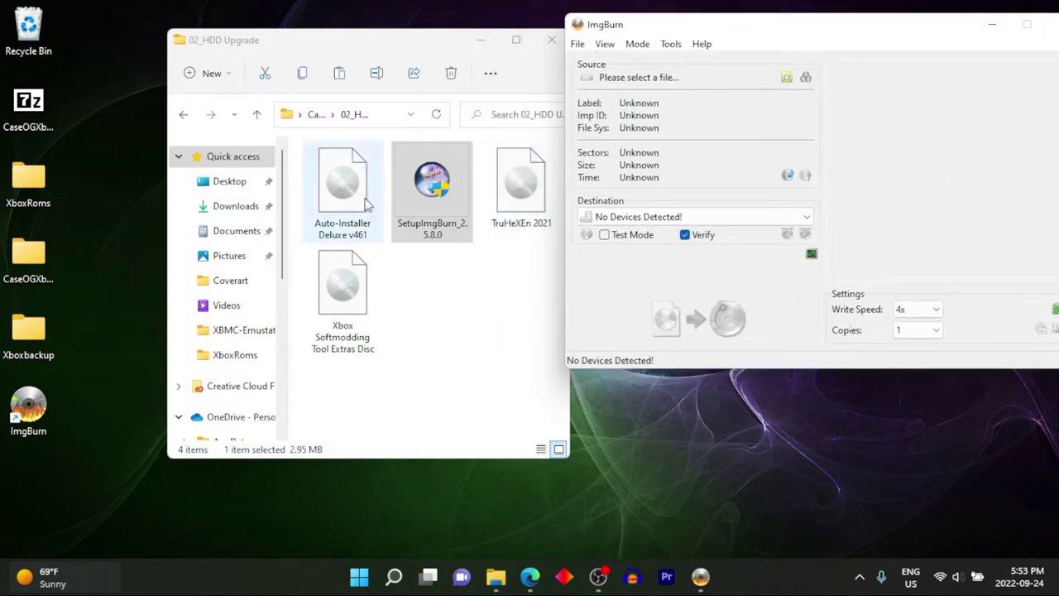
left_click(511, 207)
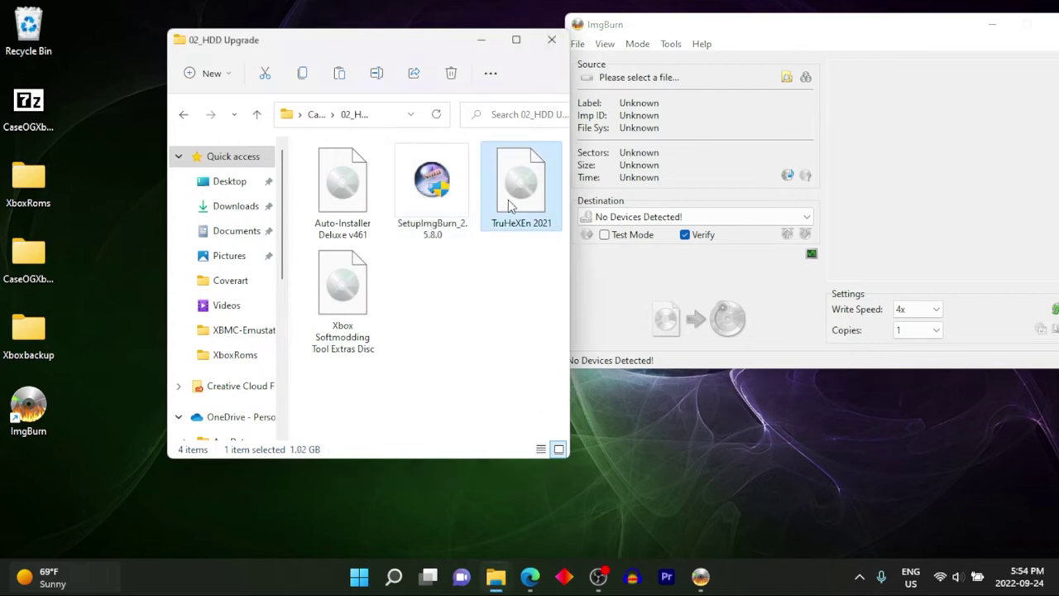
left_click_drag(514, 203, 687, 76)
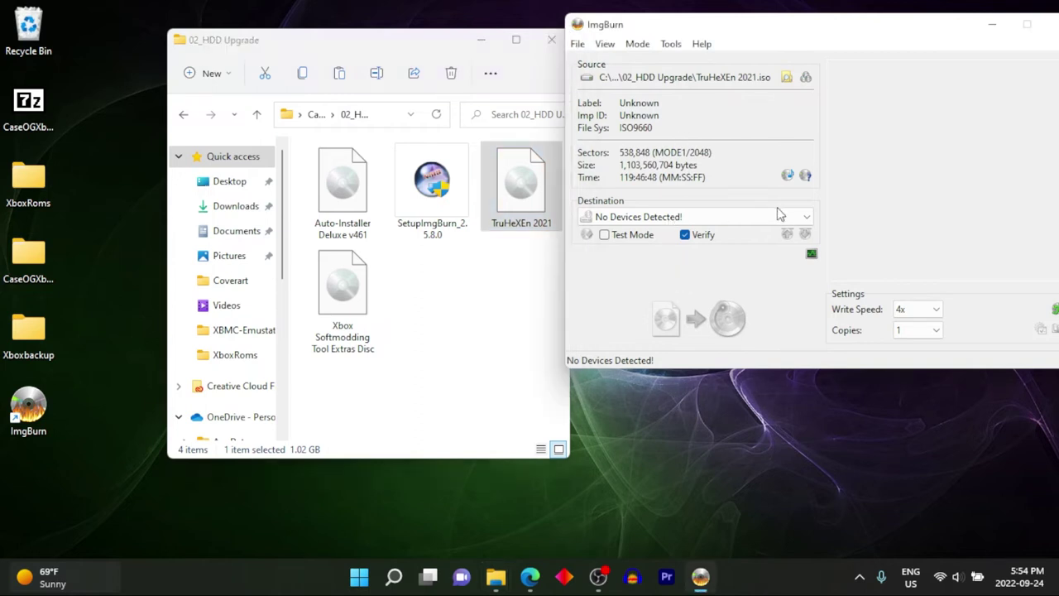
Close ImgBurn and the 02_HDD Upgrade folder window.
left_click_drag(950, 31, 765, 35)
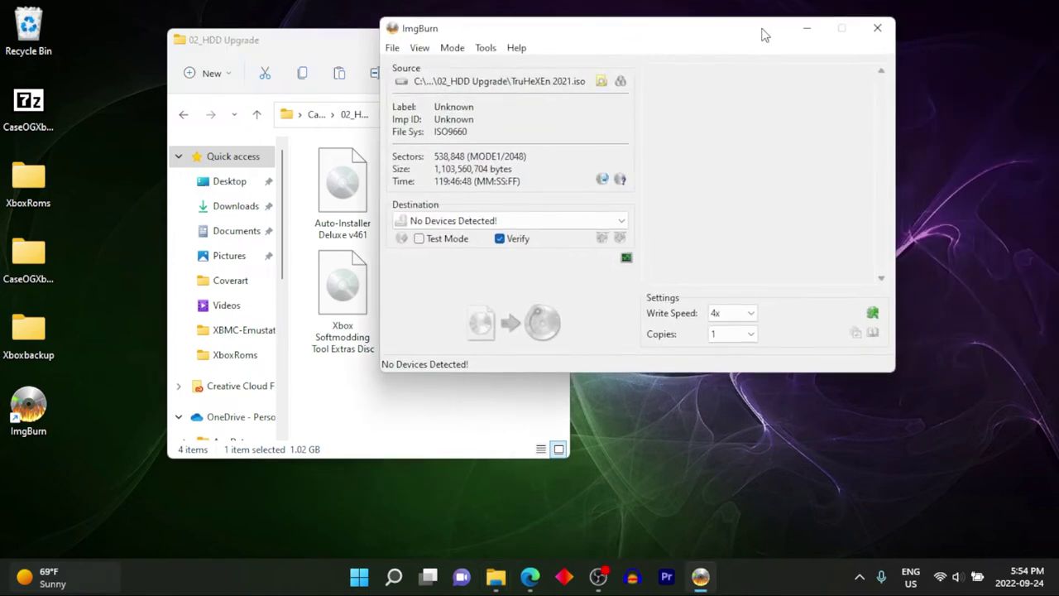
left_click(875, 31)
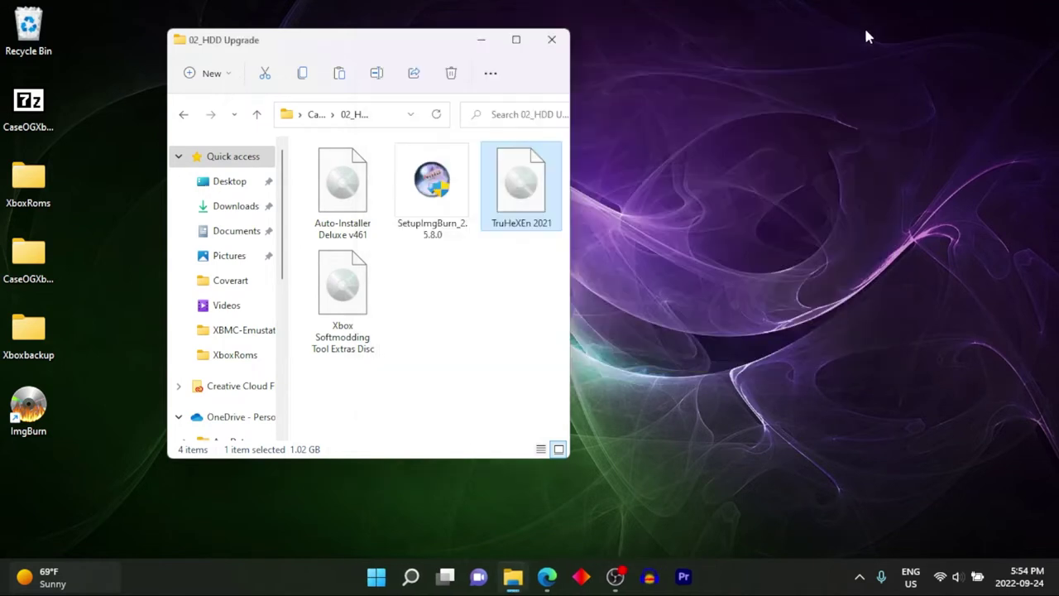
left_click(552, 40)
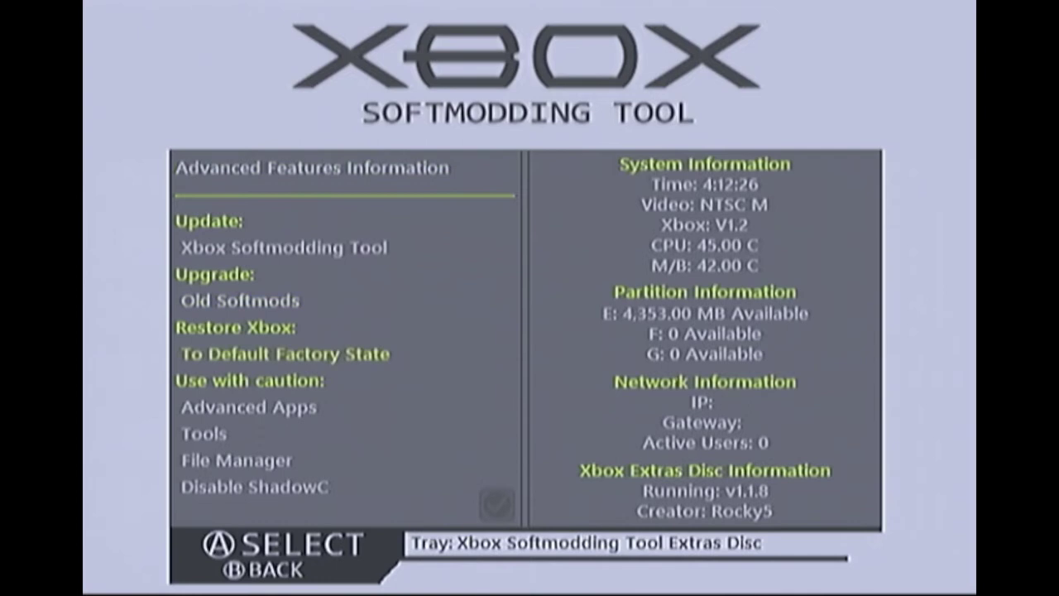
Install Chimp 261812 from the Advanced Apps of the Xbox Softmodding Tool Extras Disc and return to the app list.
key("Return")
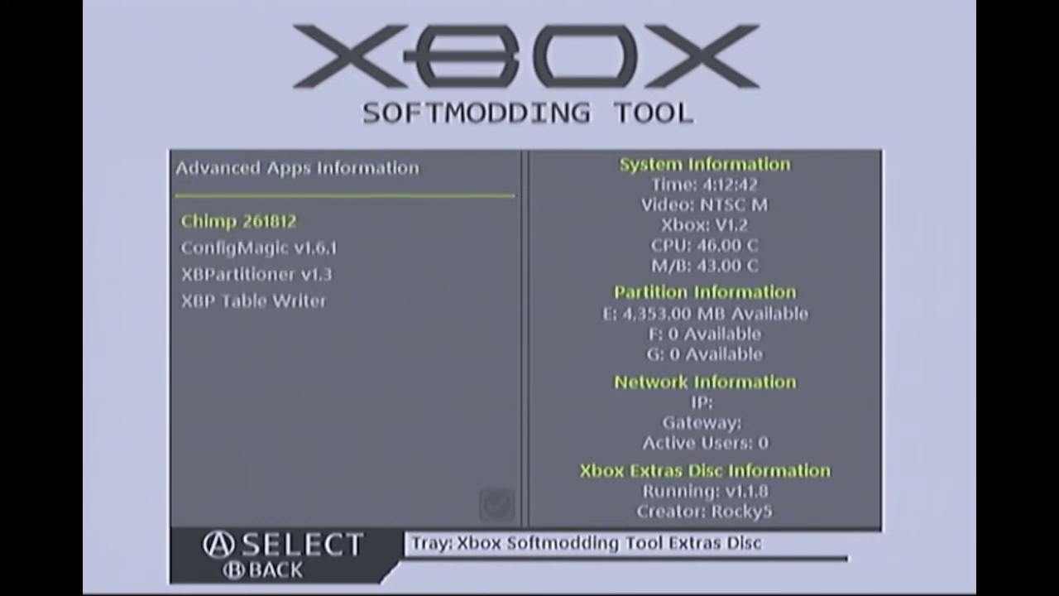
key("Return")
key("Return")
key("Return")
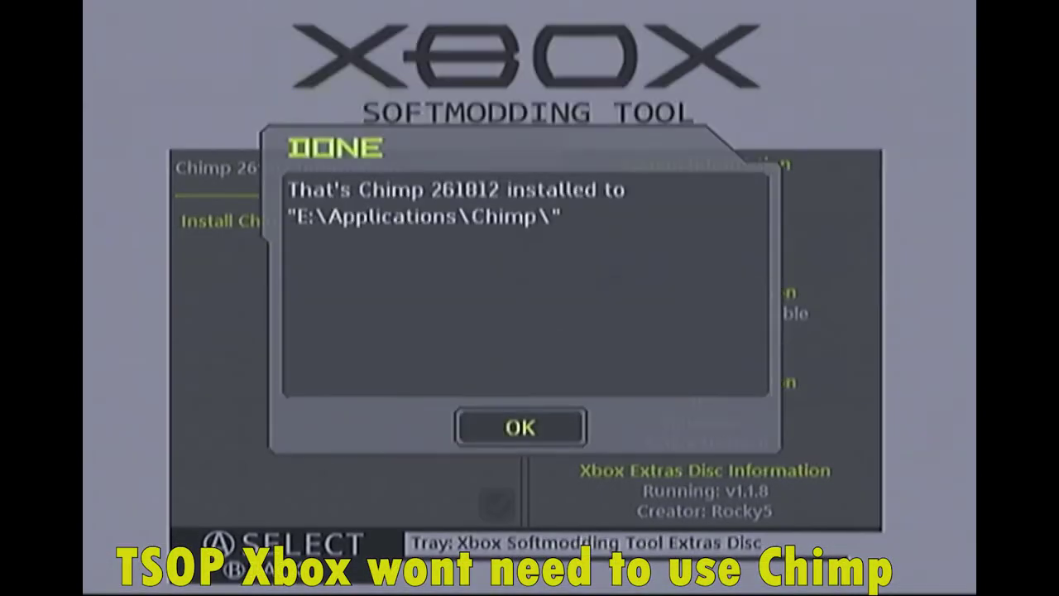
key("Return")
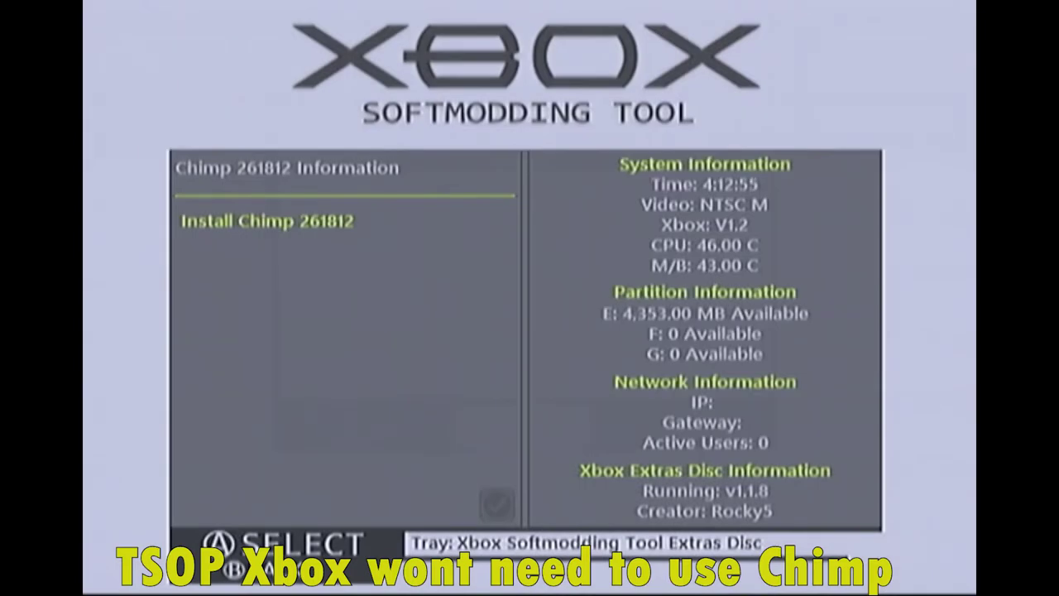
key("Escape")
Install XBPartitioner v1.3 to E:\Applications\ and return to the Advanced Apps list.
key("Down")
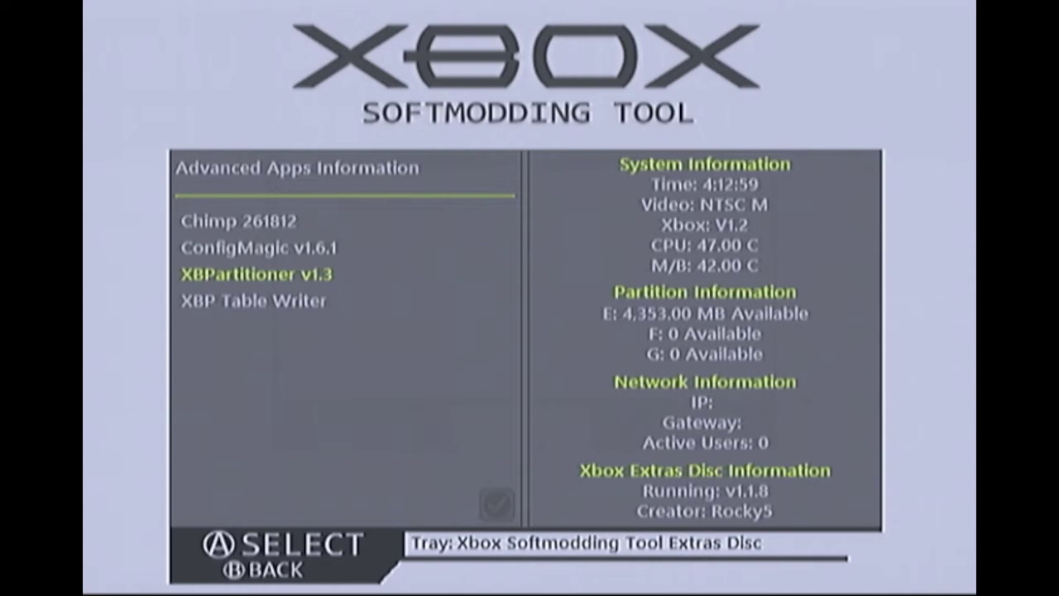
key("Return")
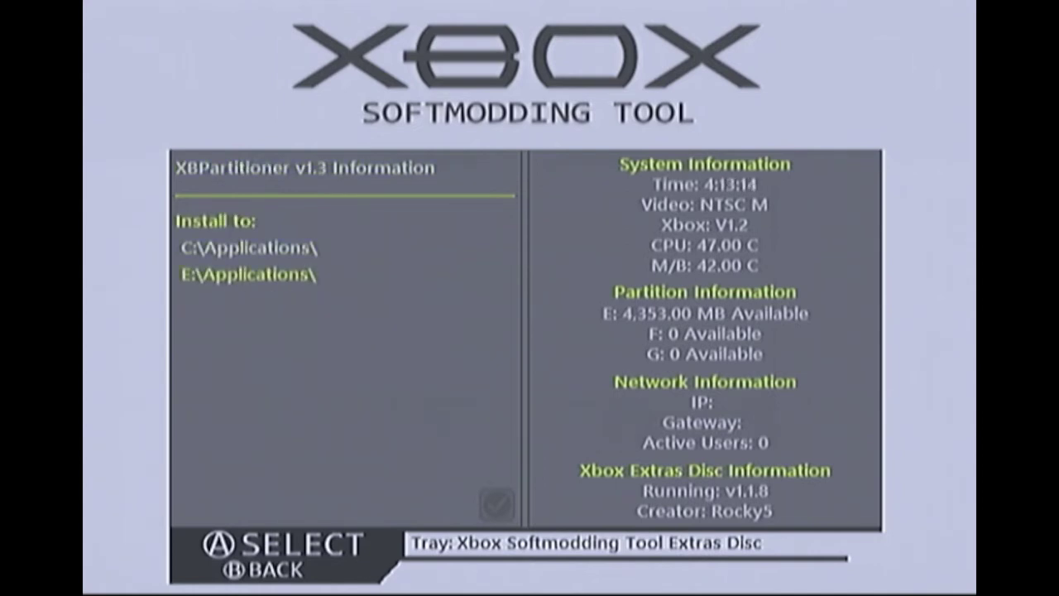
key("Return")
key("Return")
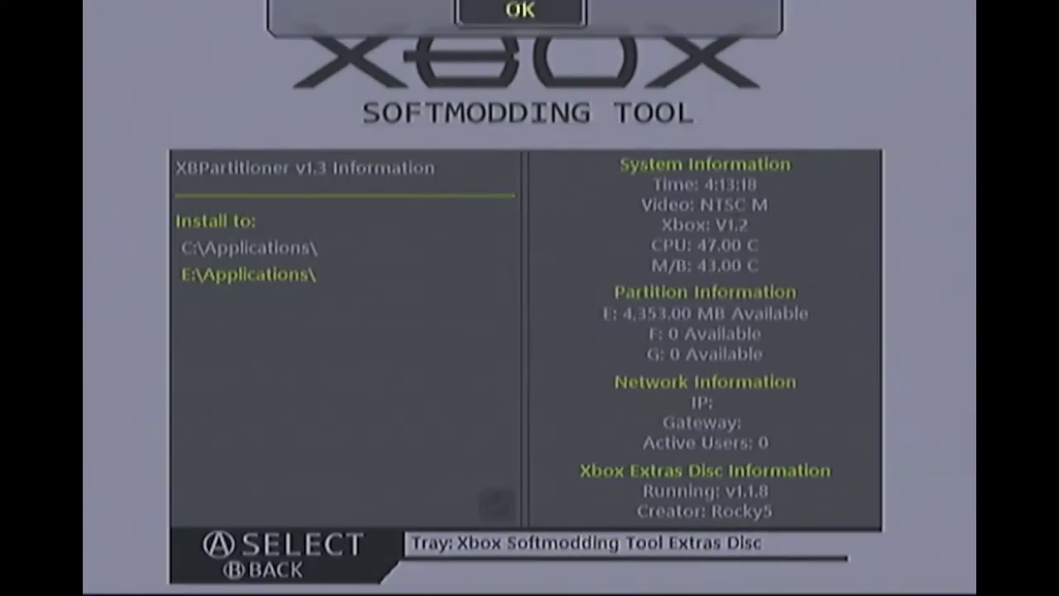
key("Return")
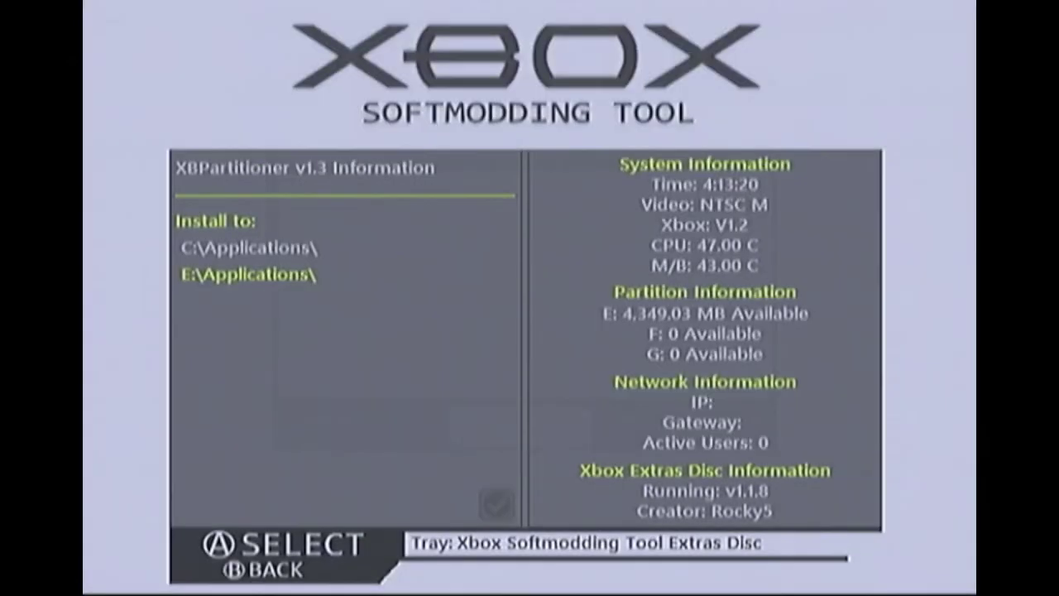
key("Escape")
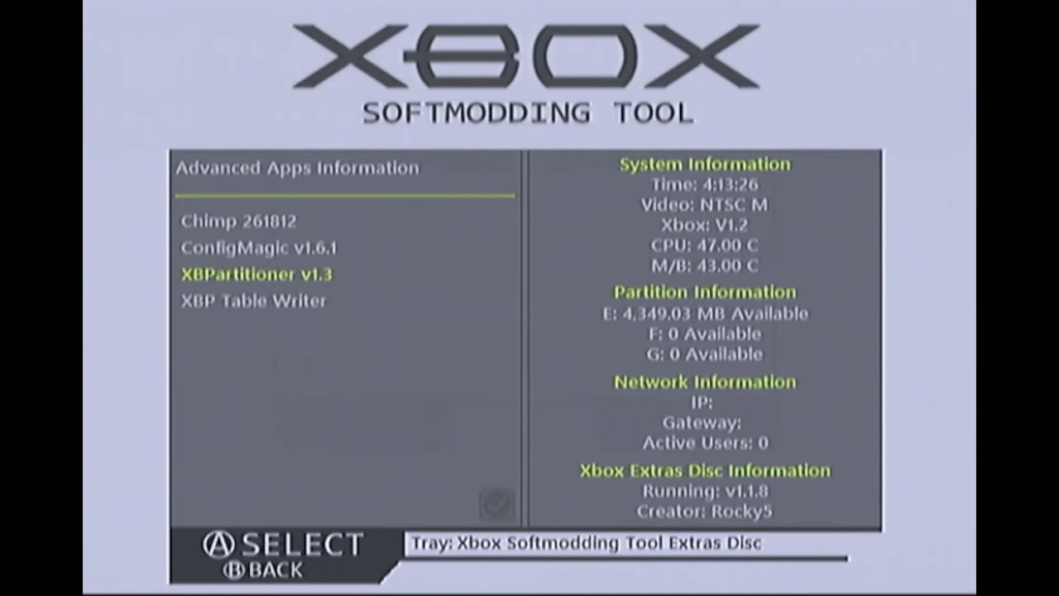
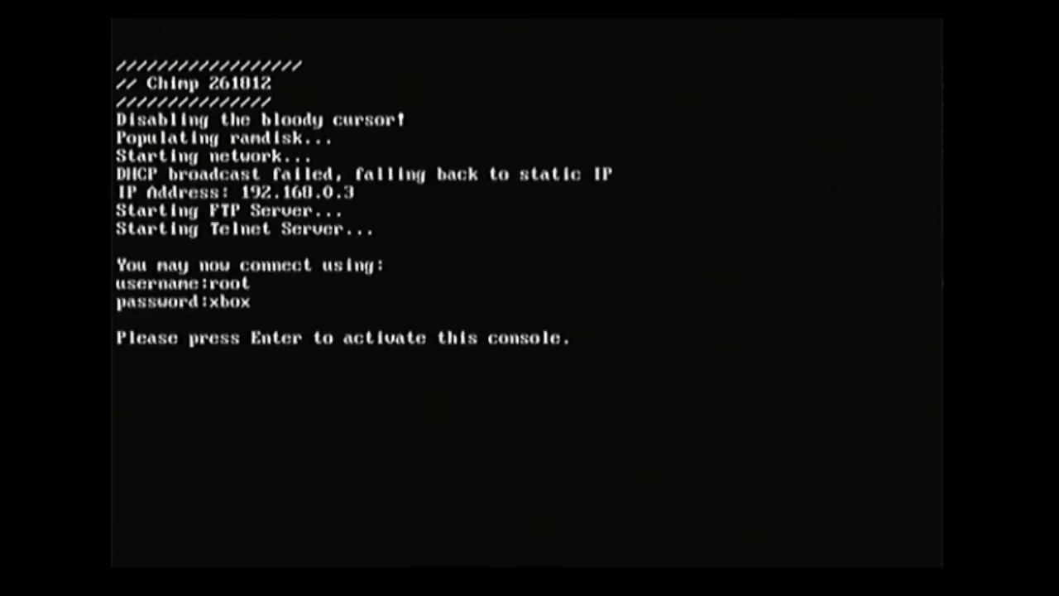
Activate the Chimp 261812 console, choose and confirm the Softmodded Xbox option, and accept the disclaimer.
key("Return")
key("Down")
key("Return")
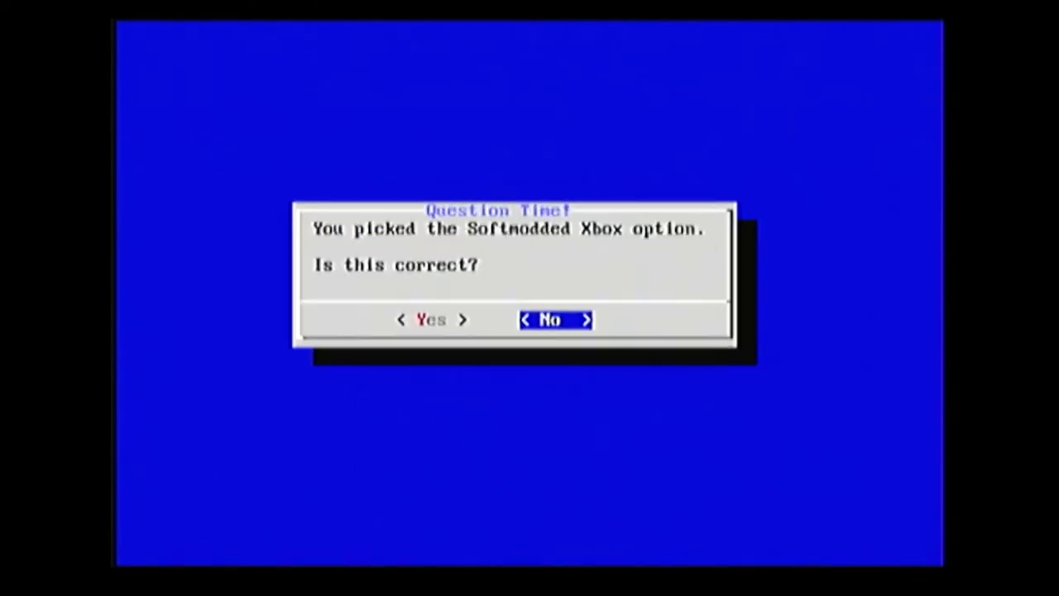
key("Left")
key("Return")
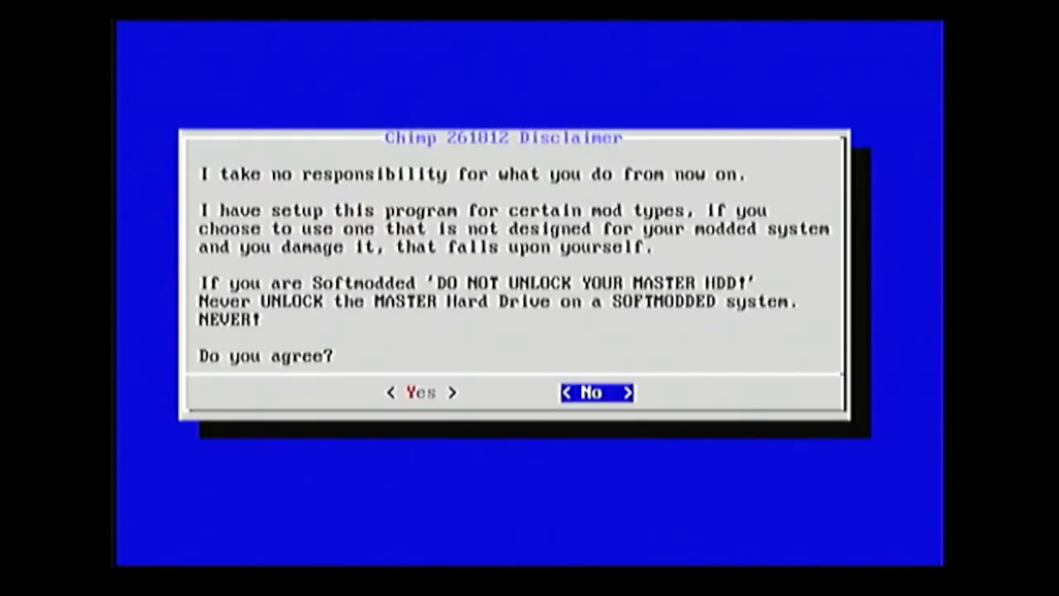
key("Left")
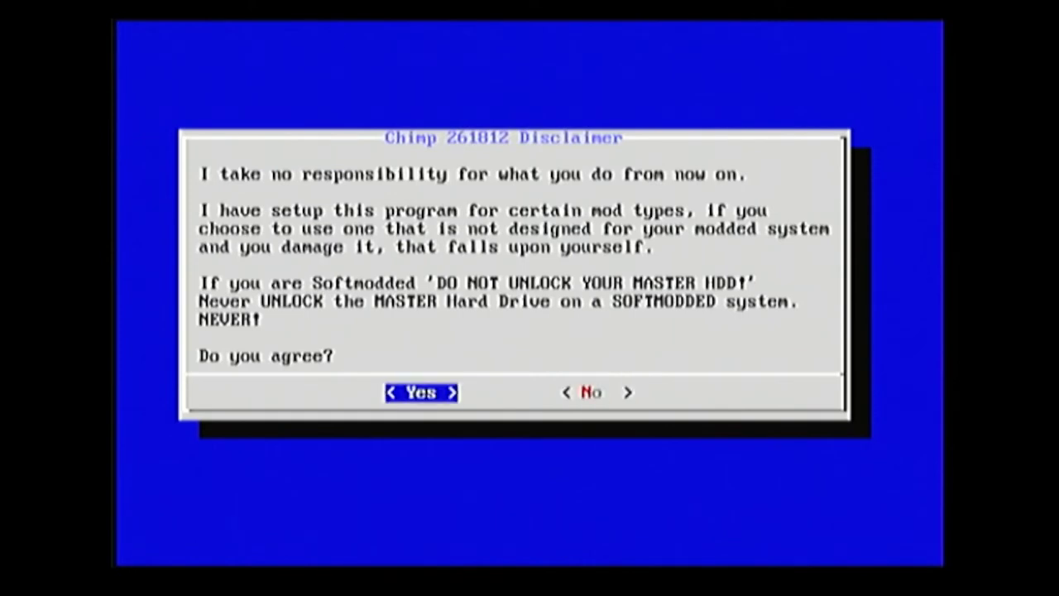
key("Return")
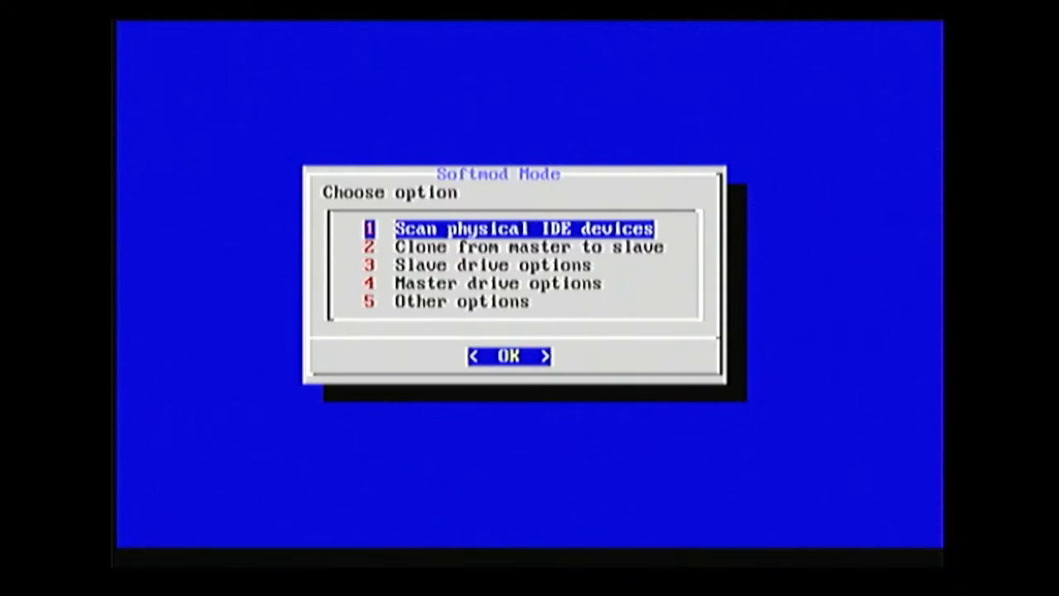
Scan the physical IDE devices, then choose a selective partition clone from master to slave.
key("Return")
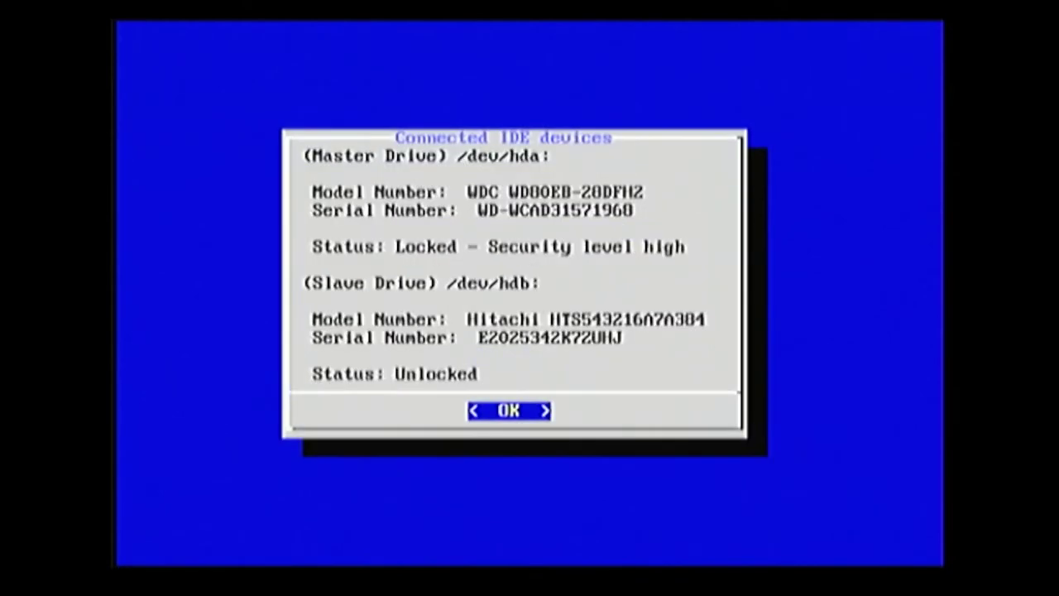
key("Return")
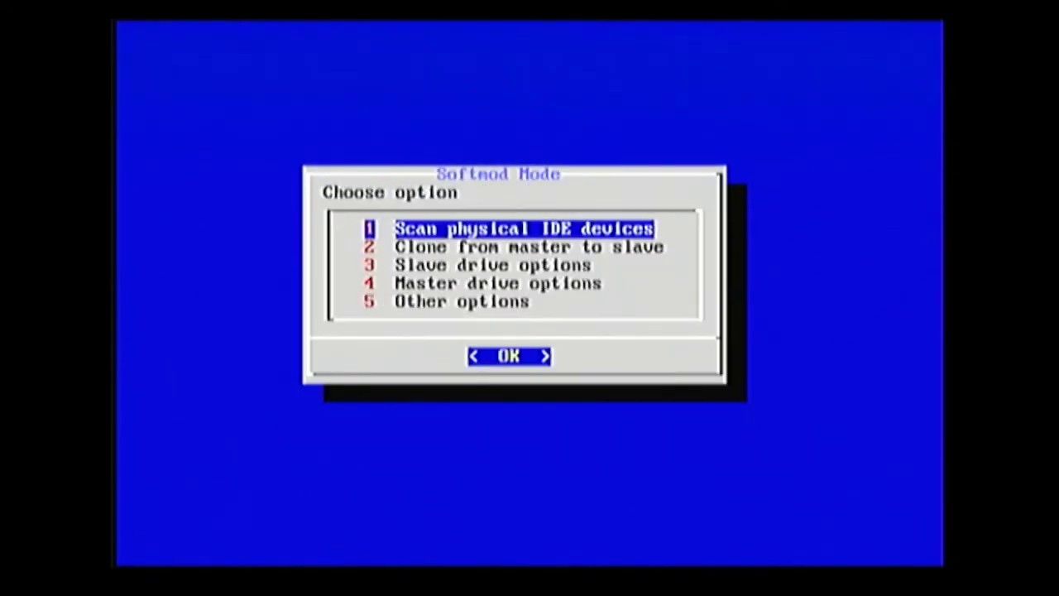
key("Down")
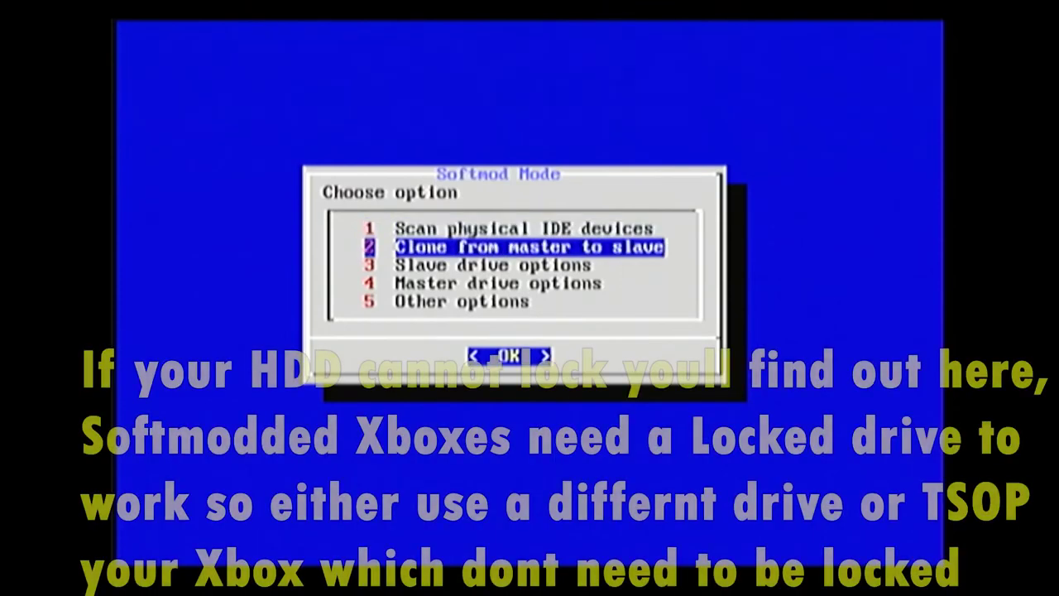
key("Return")
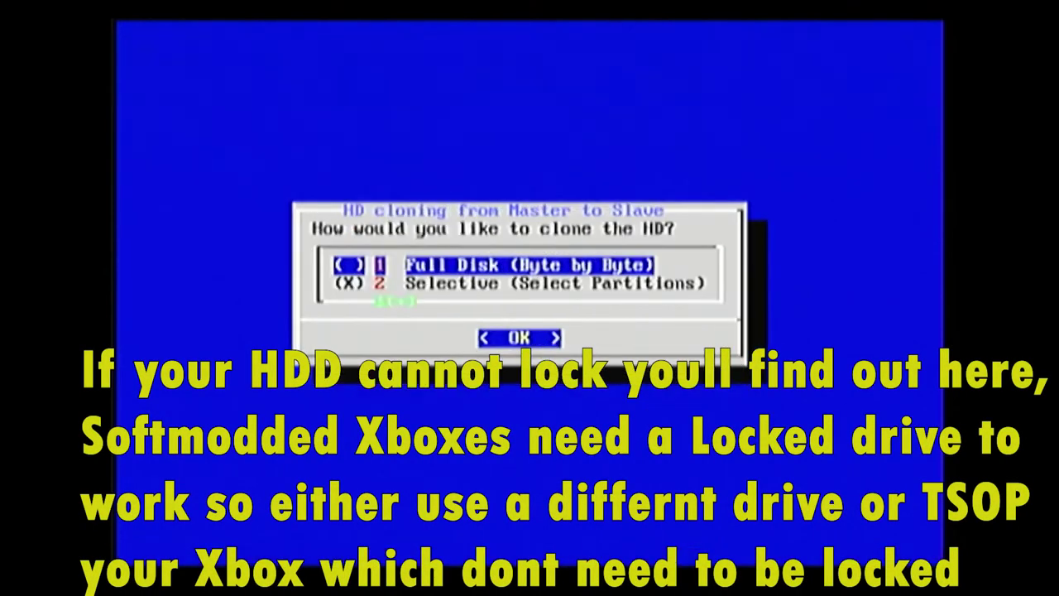
key("Down")
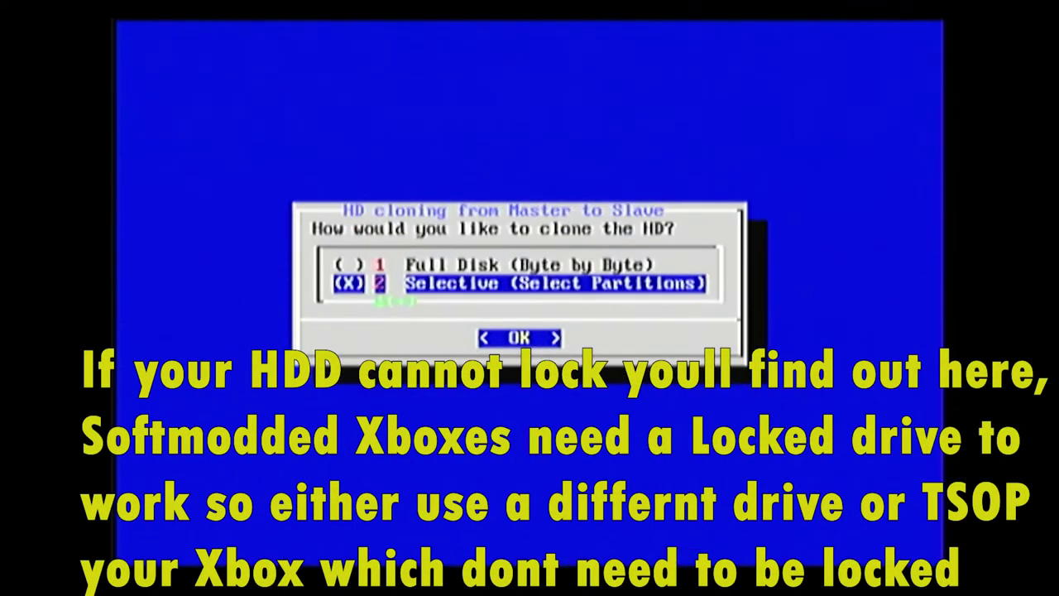
key("Return")
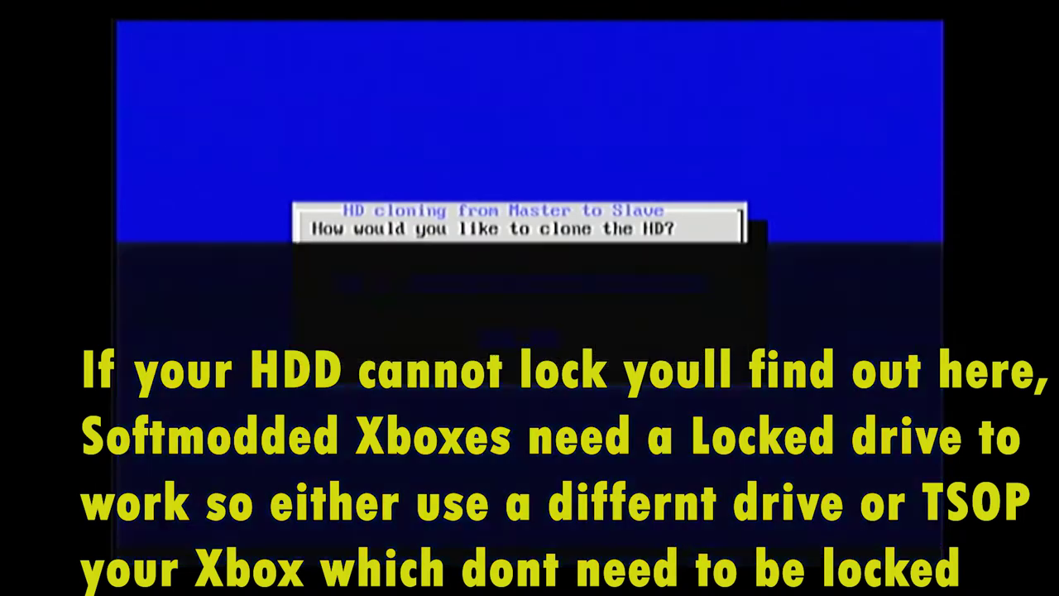
Keep C & E as the partitions to clone and accept the extra partition setup with F capped at 137GB.
key("Down")
key("Down")
key("Down")
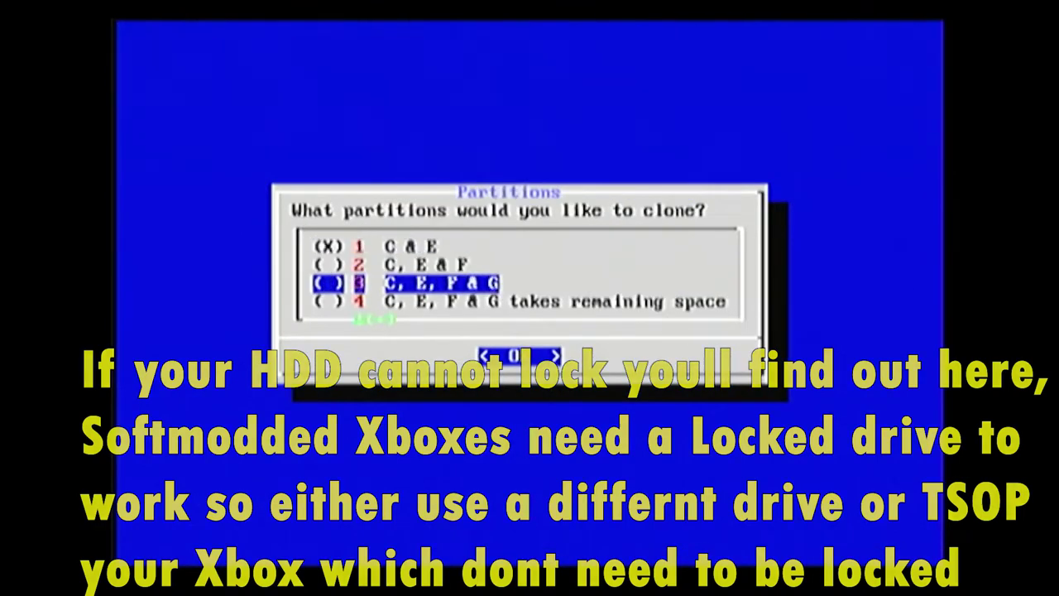
key("Return")
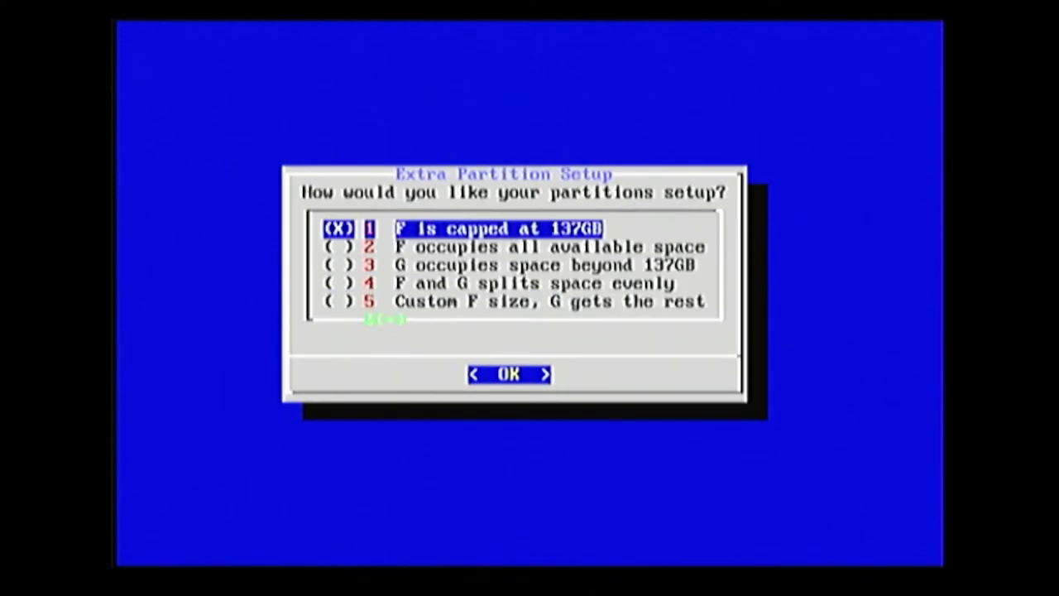
key("Down")
key("Down")
key("Down")
key("Down")
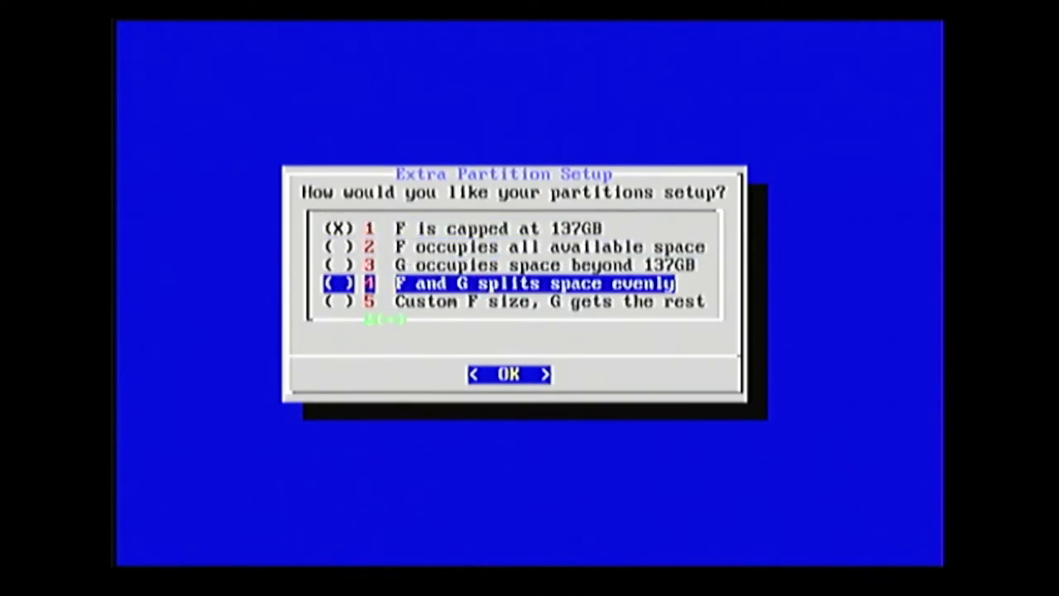
key("Return")
Confirm the cloning and lock the slave hard drive once it completes.
key("Left")
key("Return")
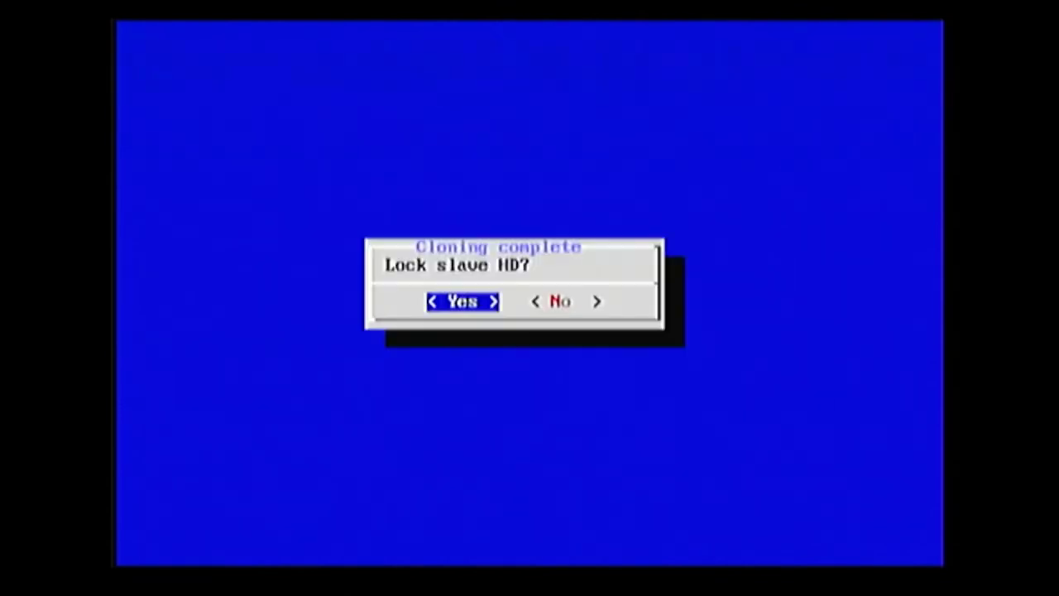
key("Return")
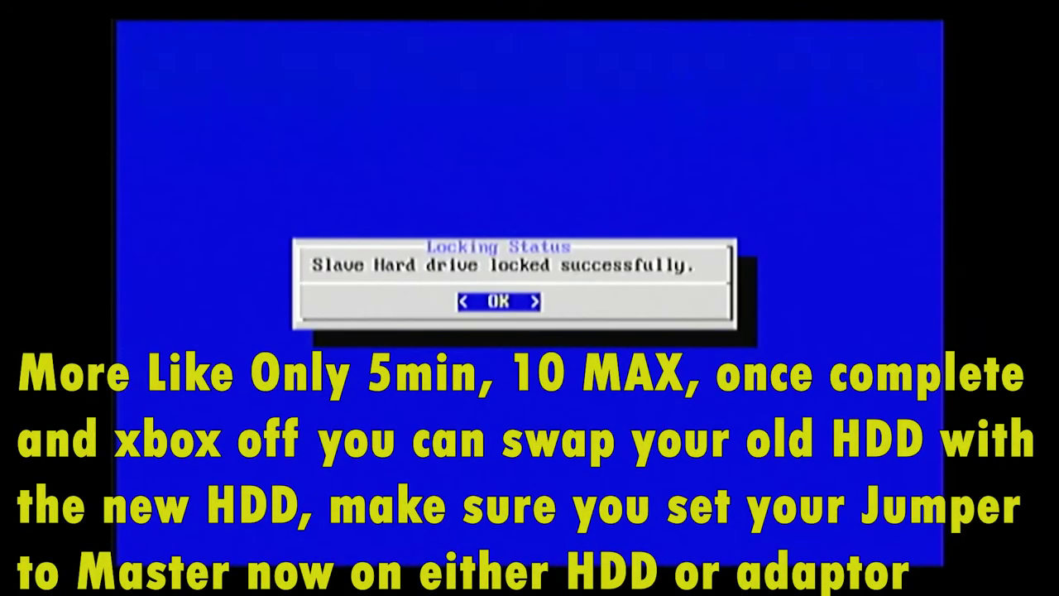
key("Return")
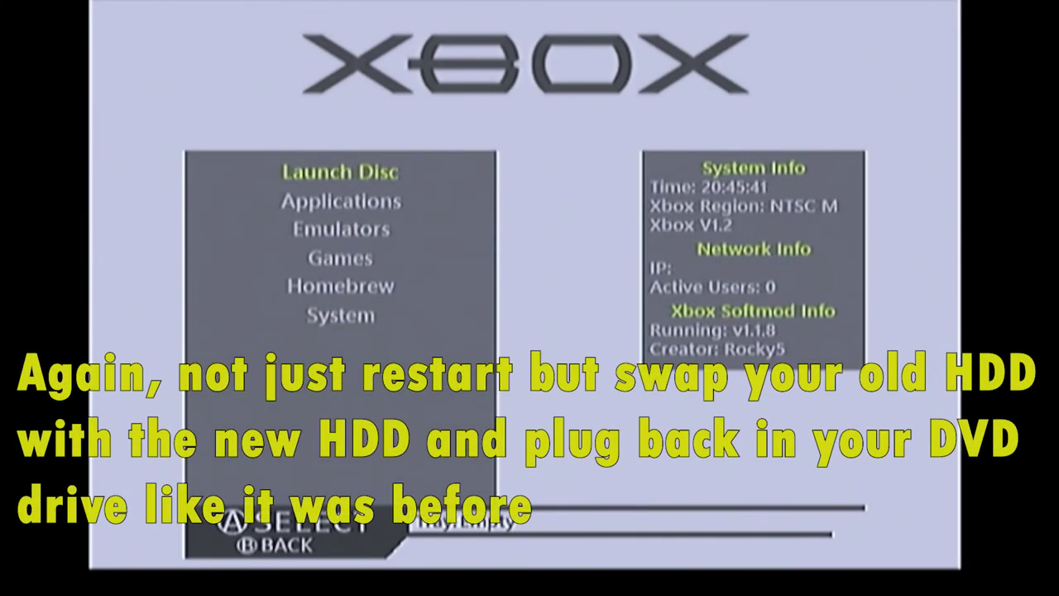
Launch XBpartitioner 1.3 from the dashboard's applications.
key("Down")
key("Return")
key("Down")
key("Down")
key("Down")
key("Down")
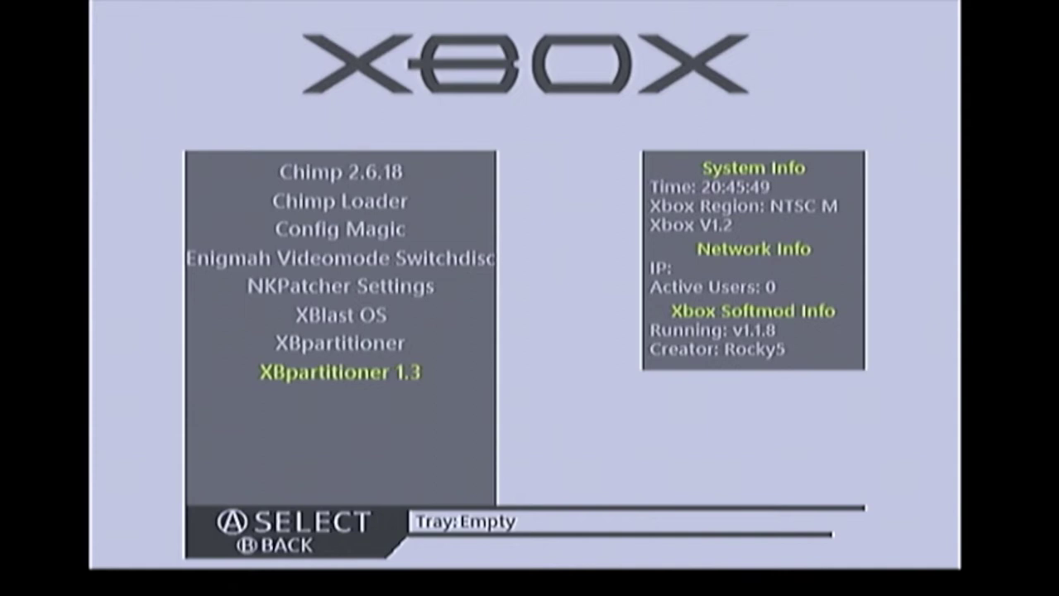
key("Return")
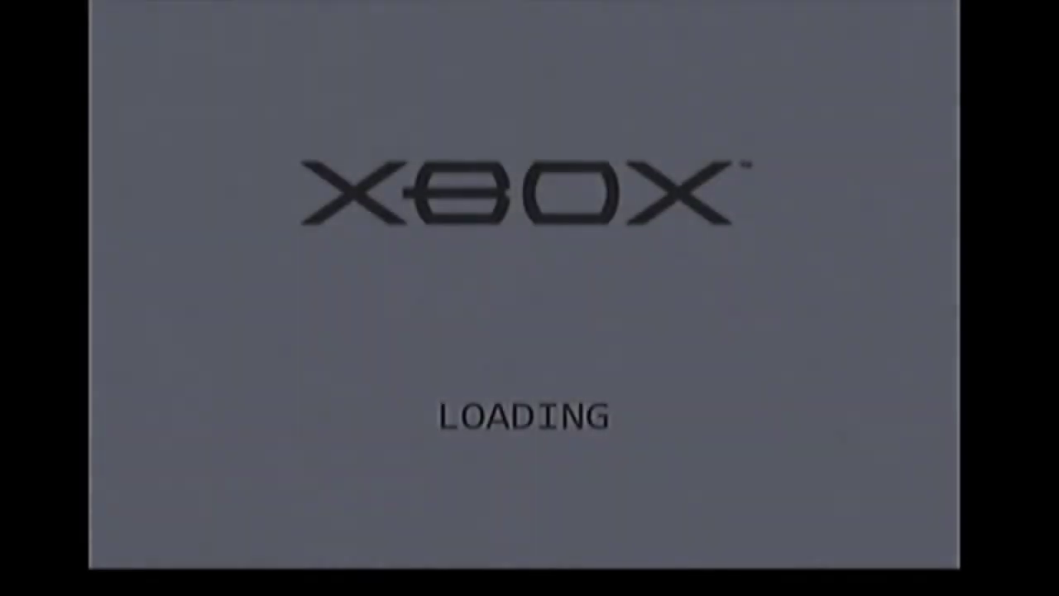
Assign the drive's remaining space to extended partition 7 as 21.05 GB, then write the partition table and format the changed partitions.
key("Down")
key("Up")
key("Up")
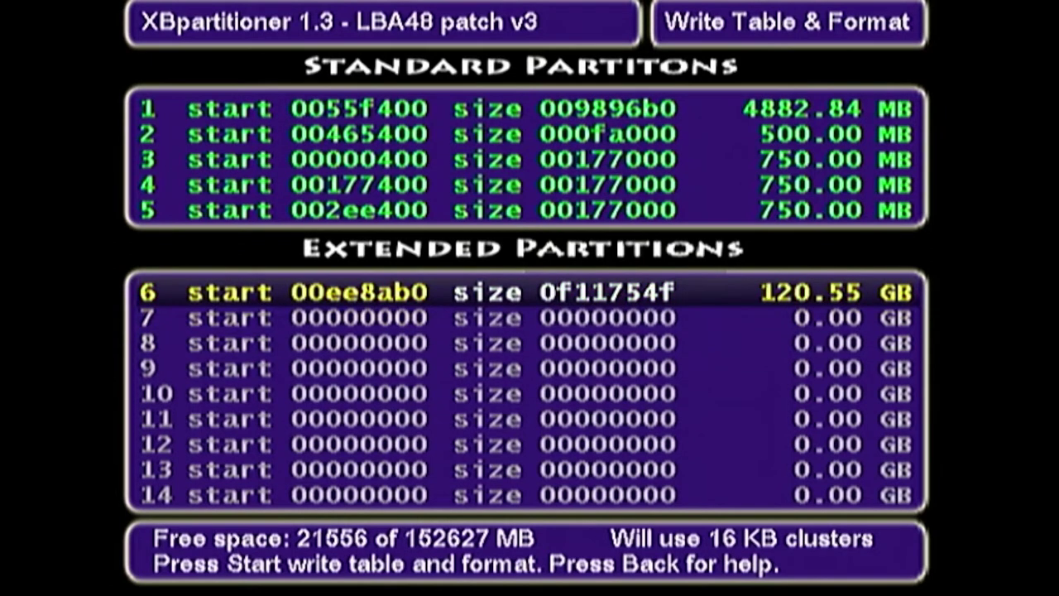
key("Right")
key("Down")
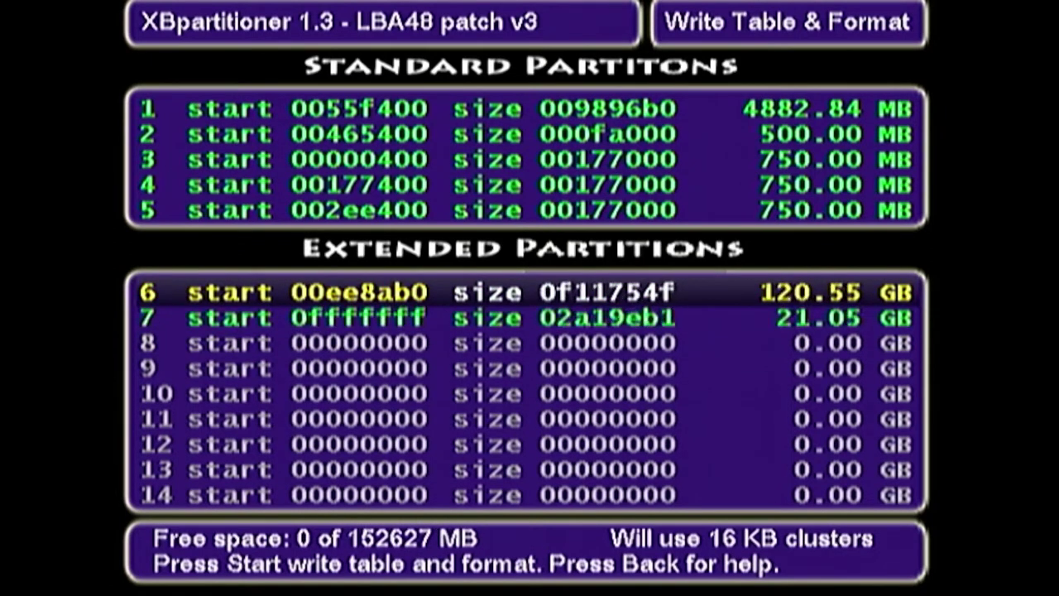
key("Down")
key("Left")
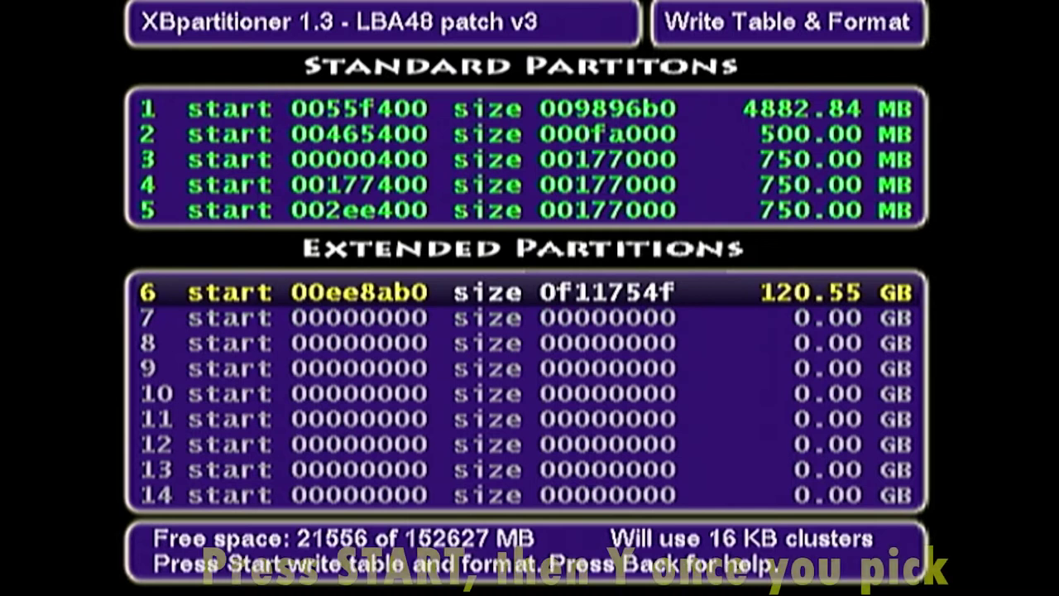
key("Right")
key("Down")
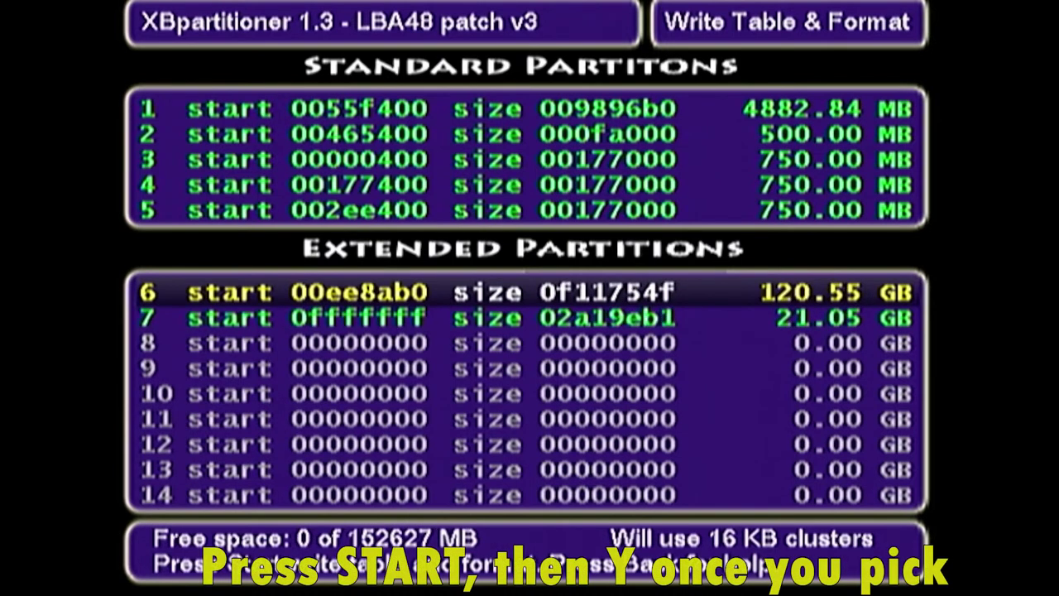
key("Return")
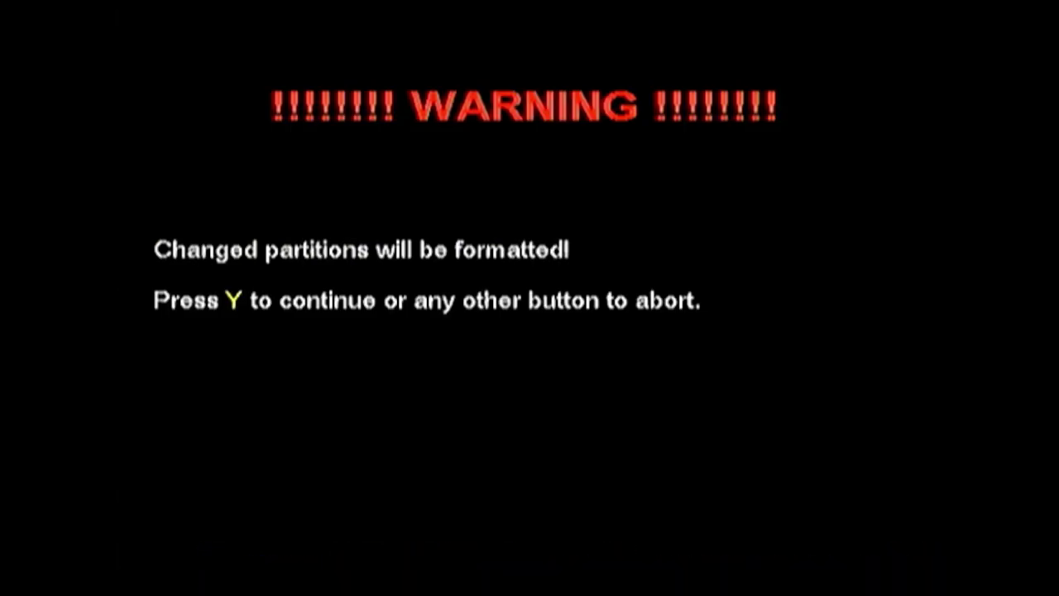
key("y")
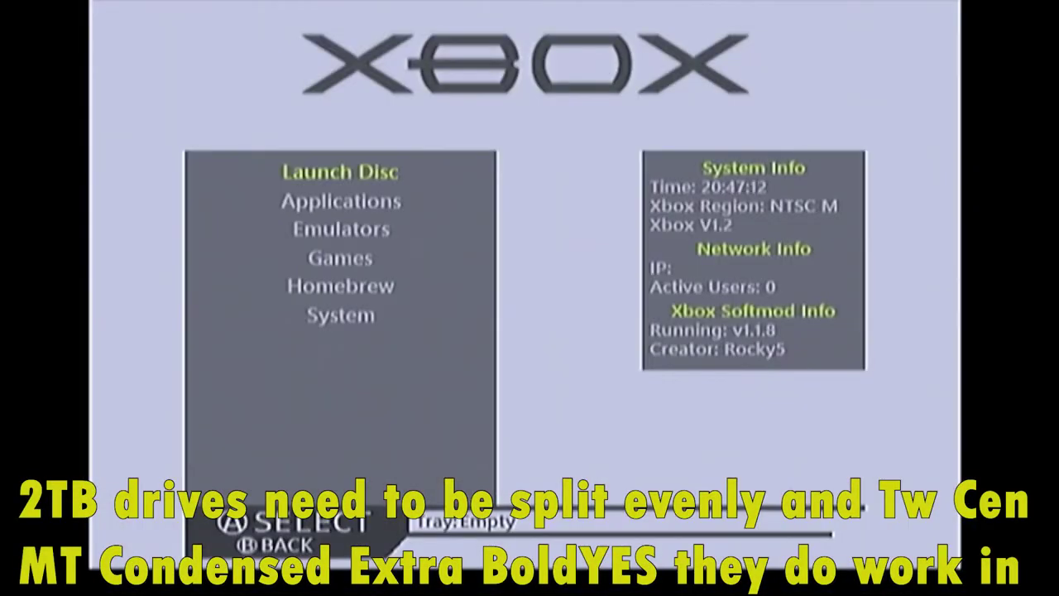
Open the dashboard's File Explorer to check the sizes of the F and G drives.
key("Down")
key("Down")
key("Down")
key("Return")
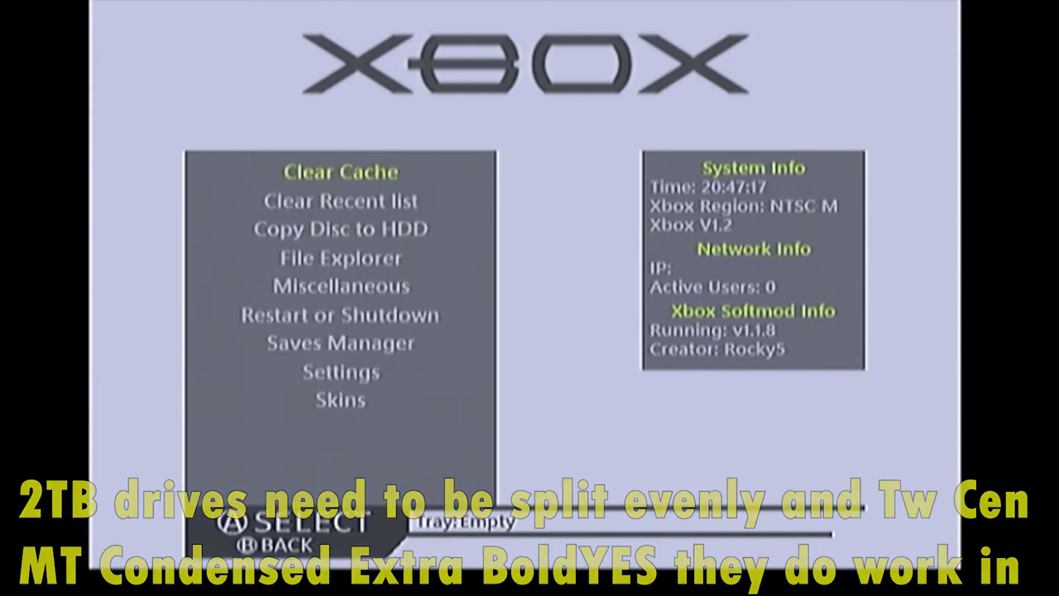
key("Down")
key("Down")
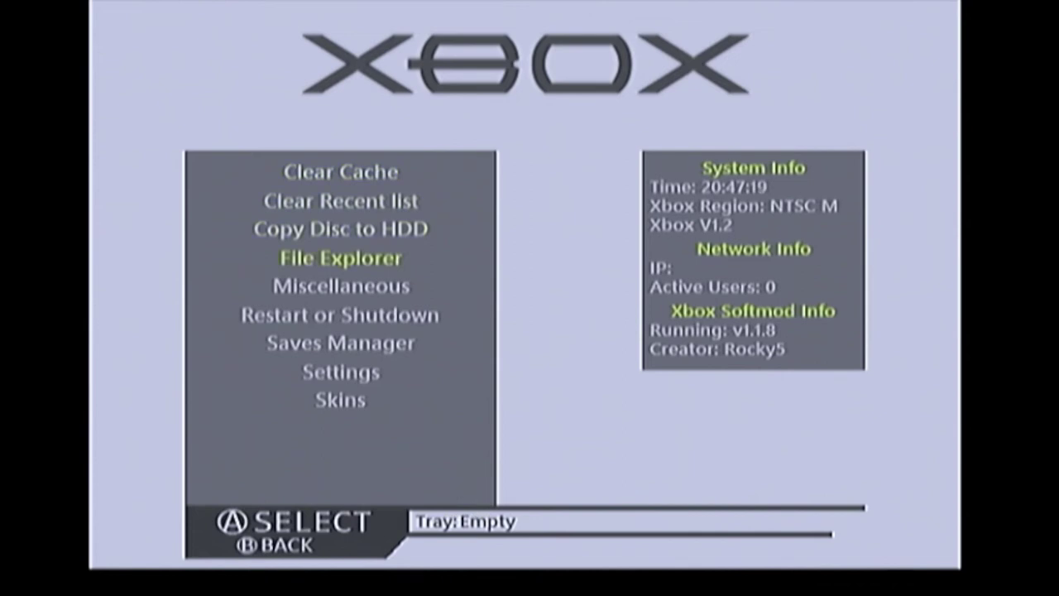
key("Up")
key("Return")
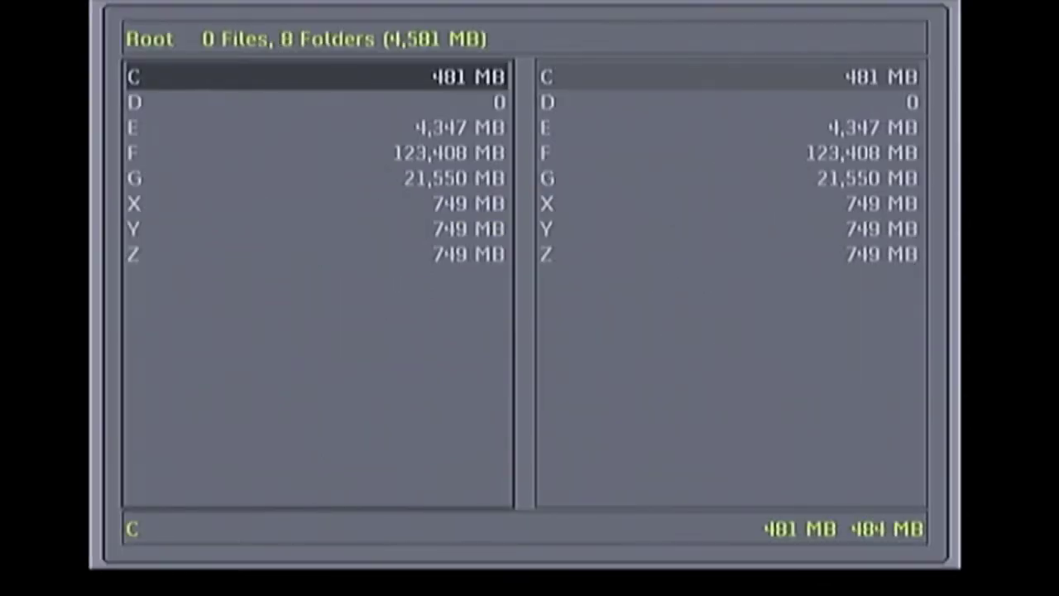
On Heimdall's Xbox Engineering Disc, launch the Modchip / TSOP flasher for non-Winbond chips and accept its warning.
key("Down")
key("Down")
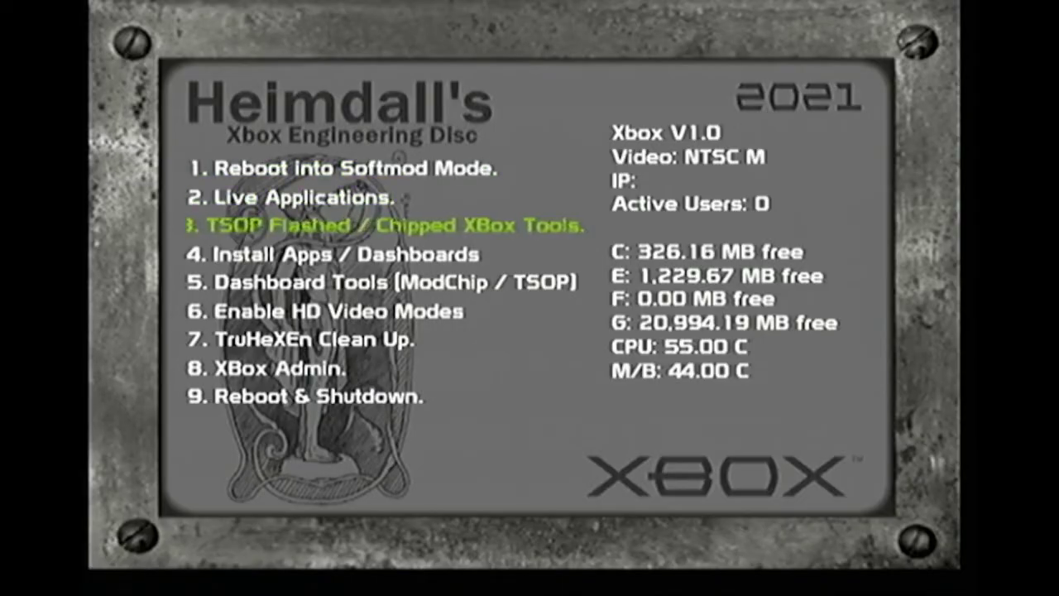
key("Return")
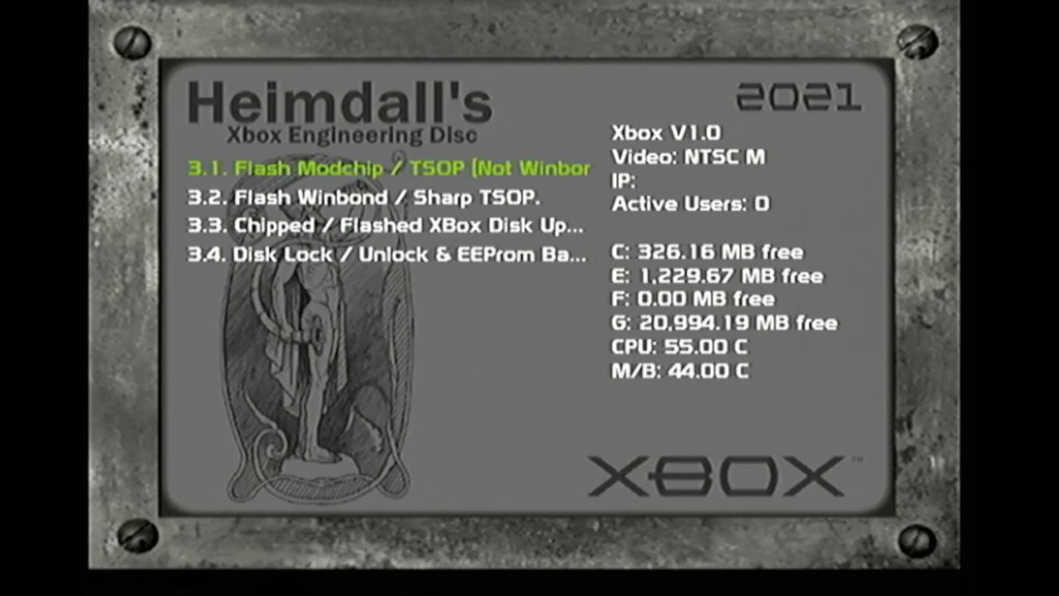
key("Return")
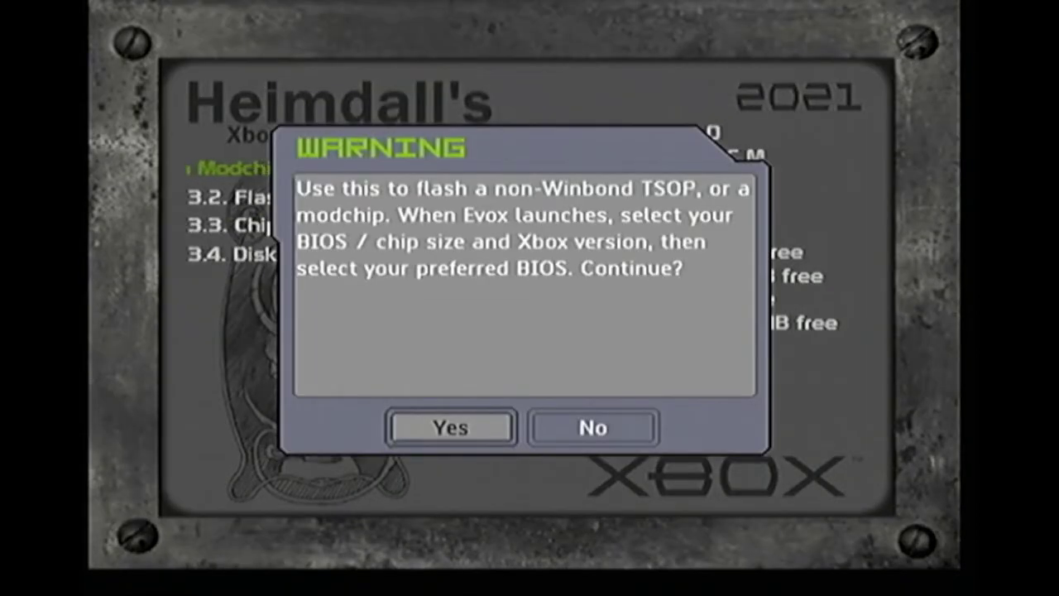
key("Return")
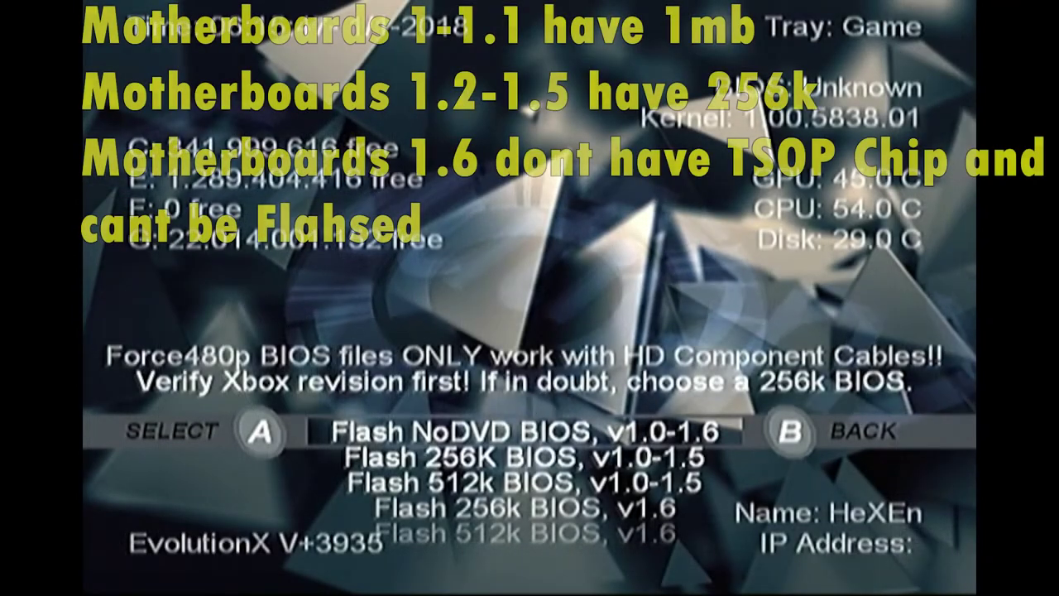
Flash the iND.BIOS.5004 F and G image from the 256K BIOS list for v1.0-1.5 consoles.
key("Down")
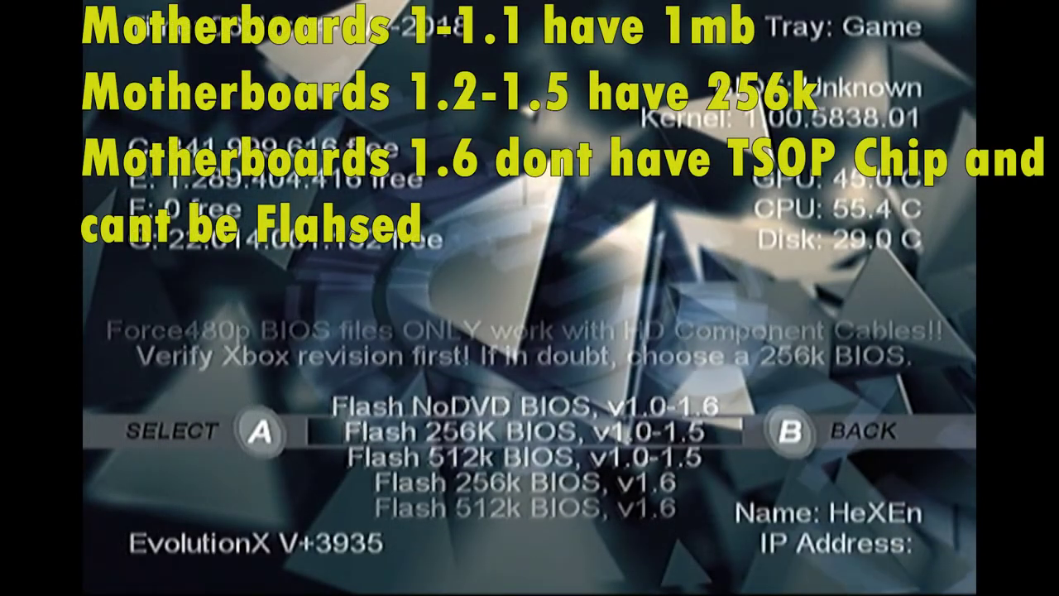
key("Down")
key("Down")
key("Down")
key("Down")
key("Down")
key("Down")
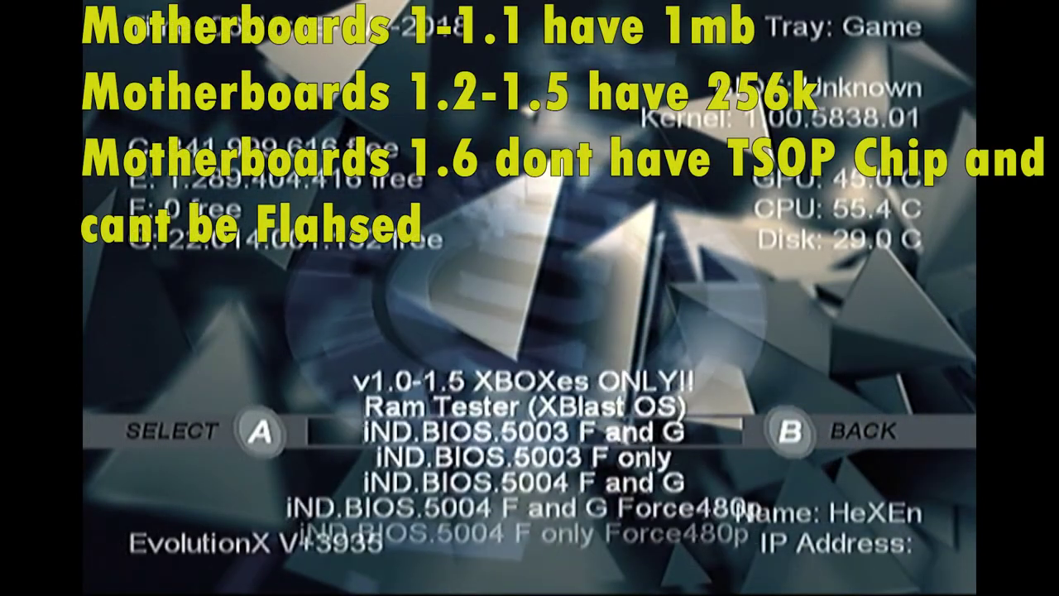
key("Down")
key("Down")
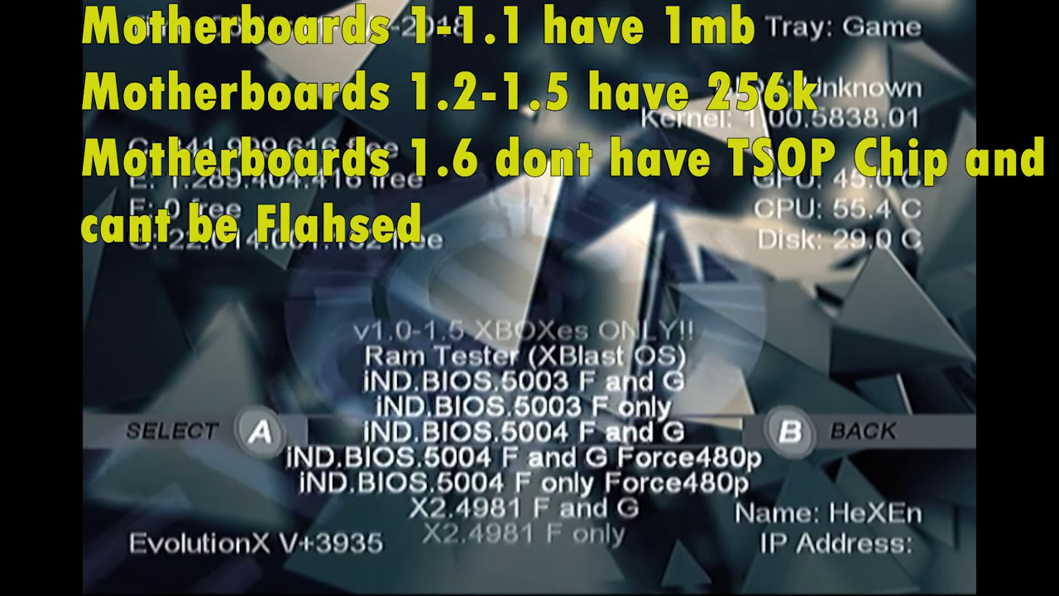
key("Return")
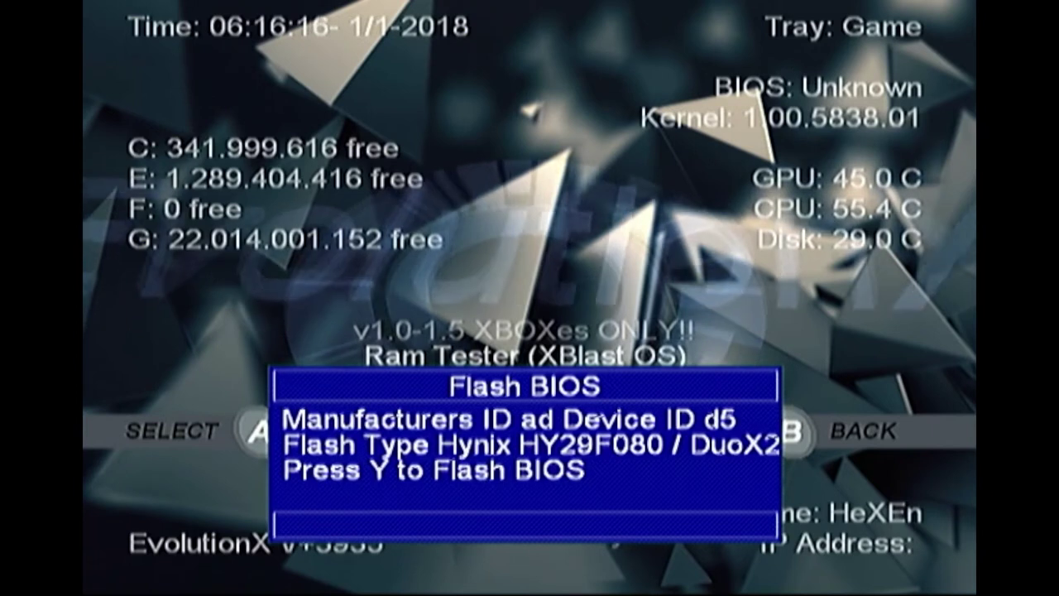
key("y")
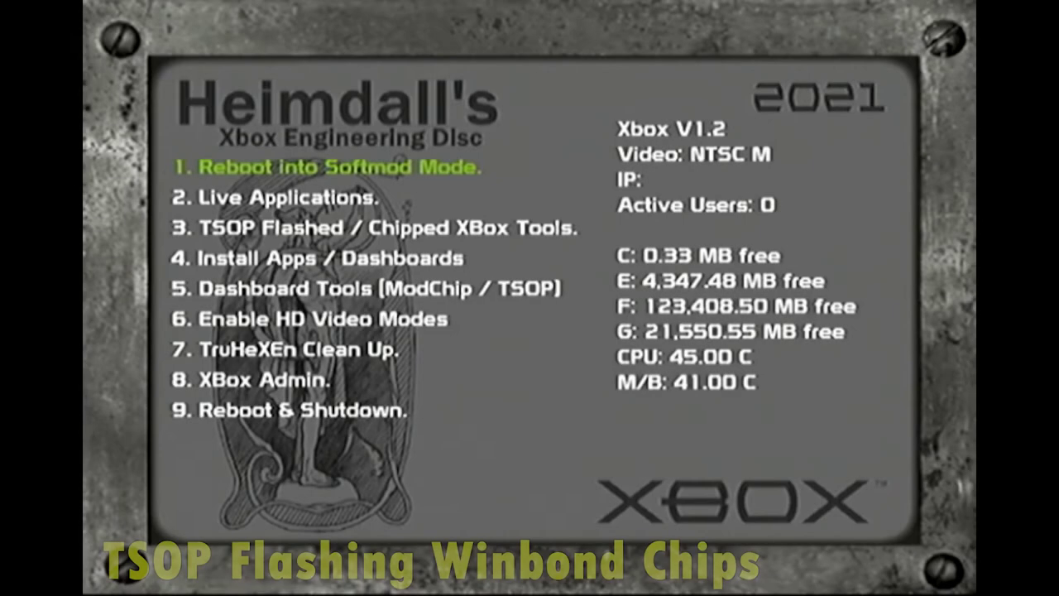
Try to launch the Winbond TSOP flash with the Evox M8+ (F & G) BIOS from the TSOP Flashed / Chipped XBox Tools.
key("Down")
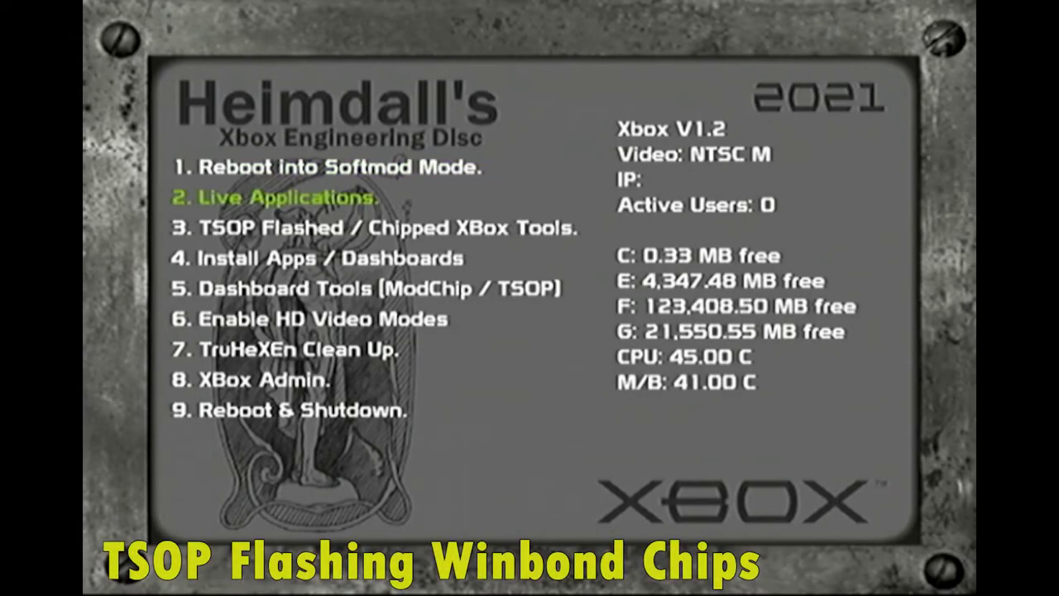
key("Down")
key("Return")
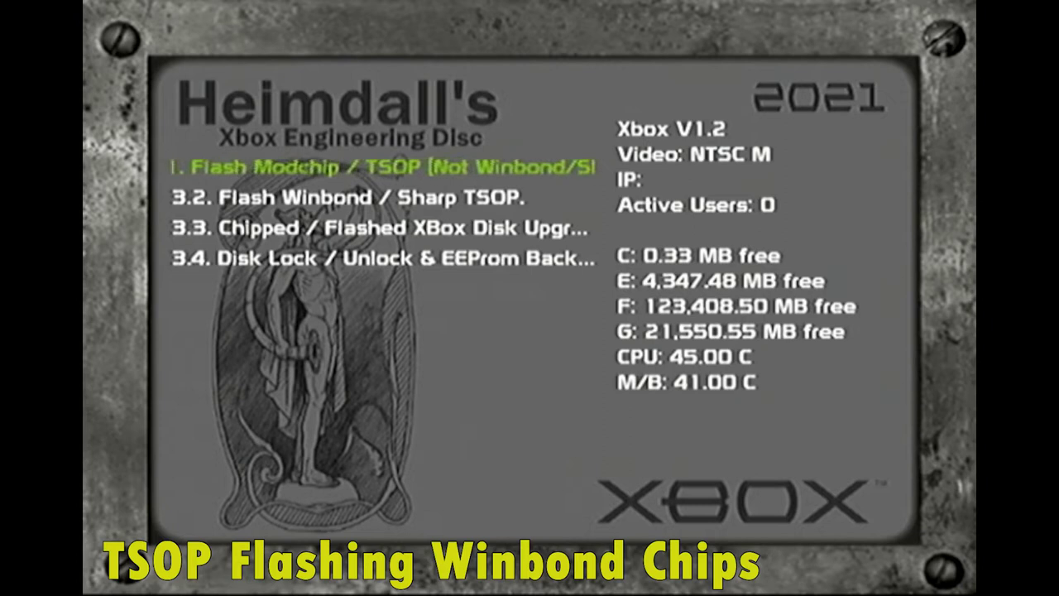
key("Down")
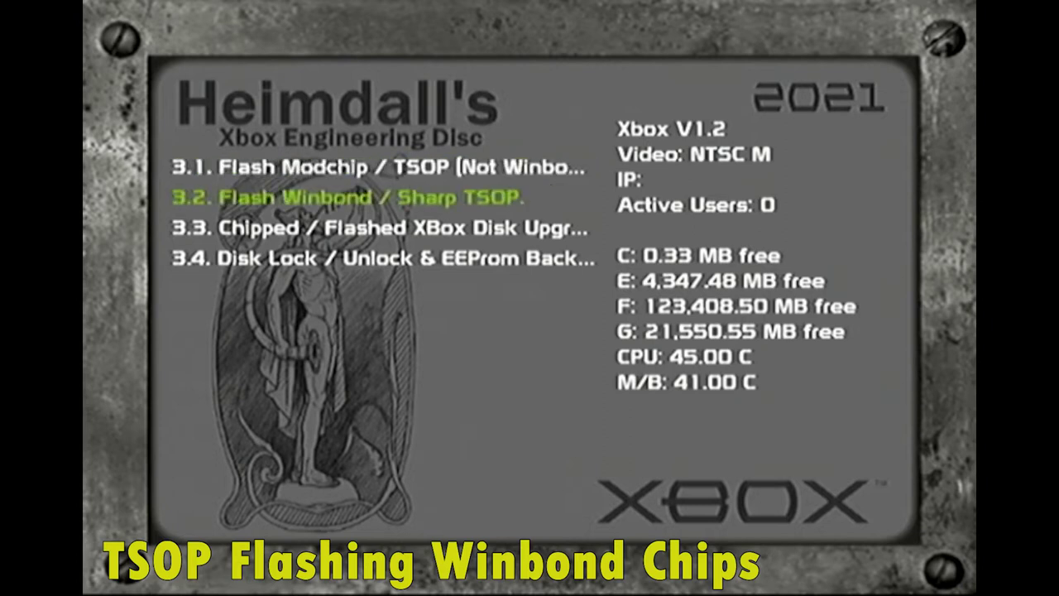
key("Return")
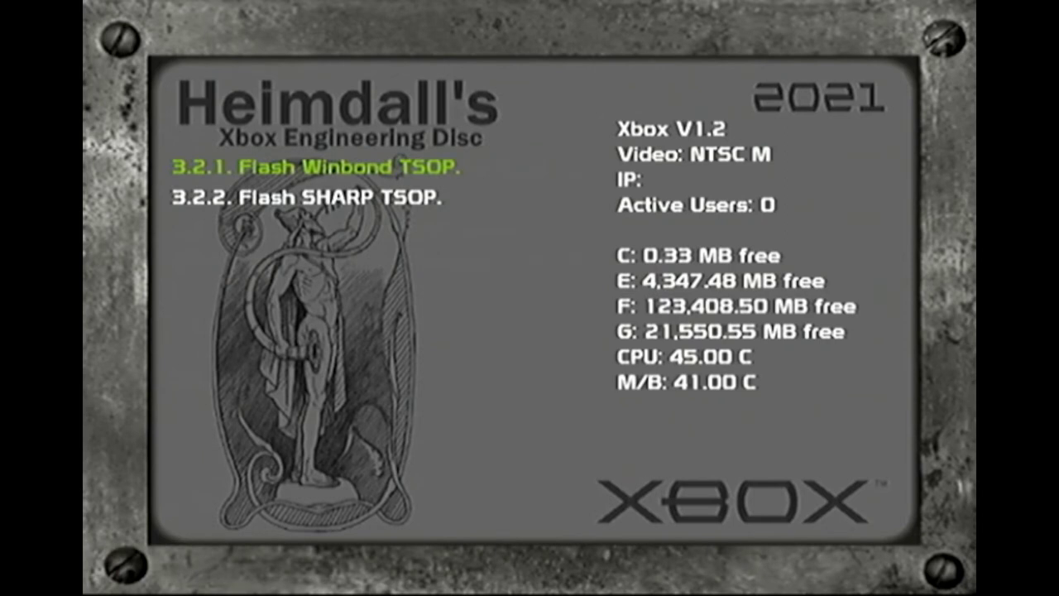
key("Return")
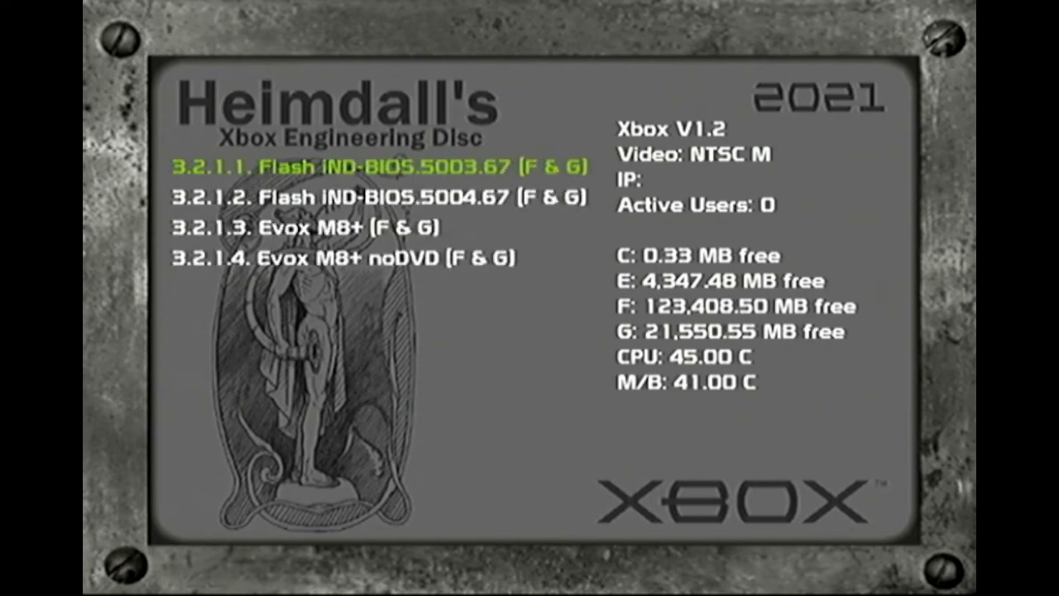
key("Down")
key("Down")
key("Return")
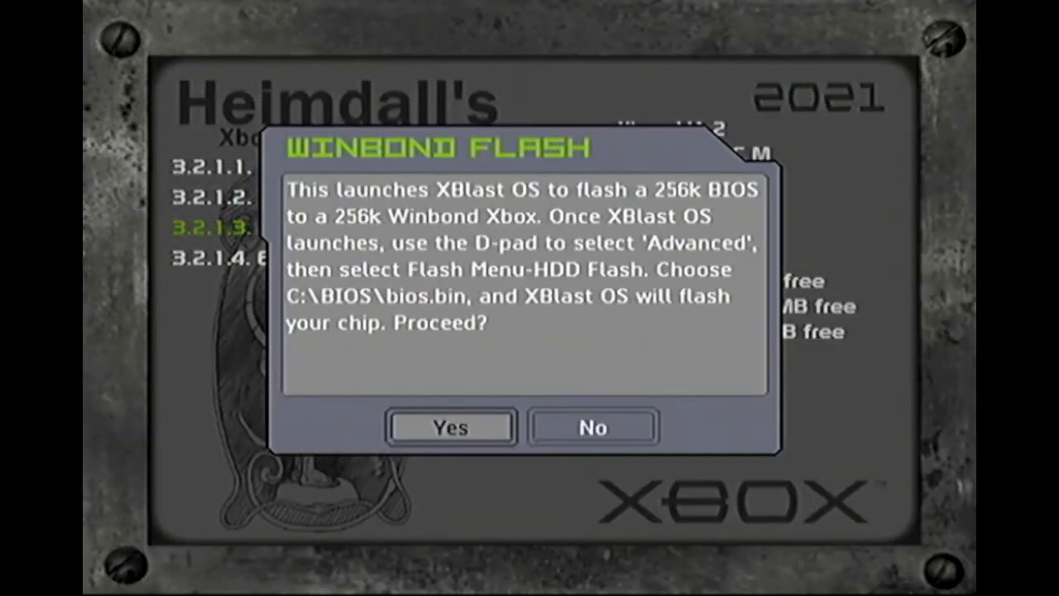
key("Return")
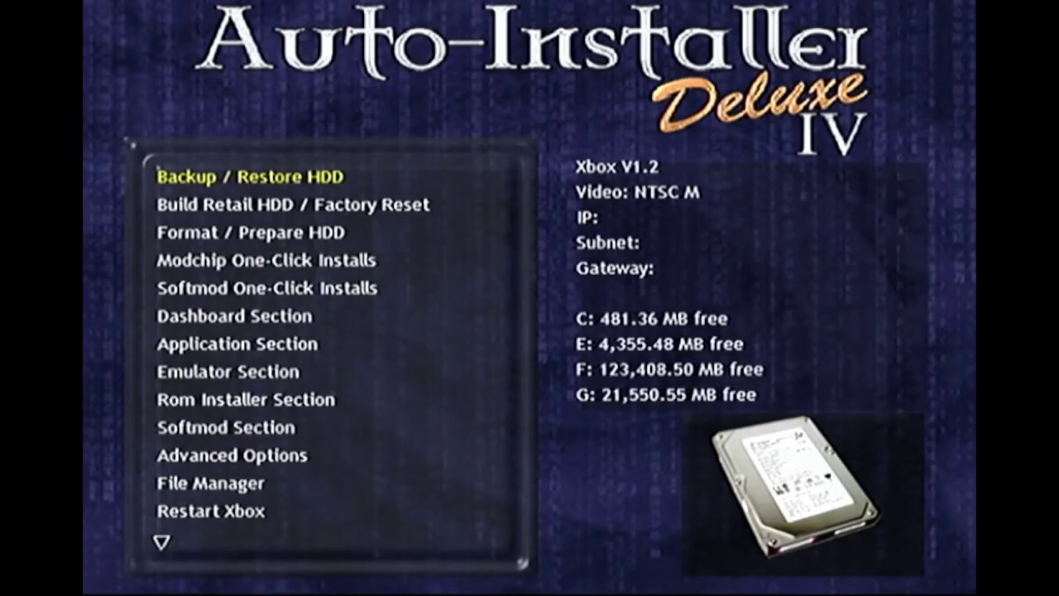
Switch to Auto-Installer Deluxe and unmount Virtual C Drive v2 from the Build Retail HDD / Factory Reset options.
key("Down")
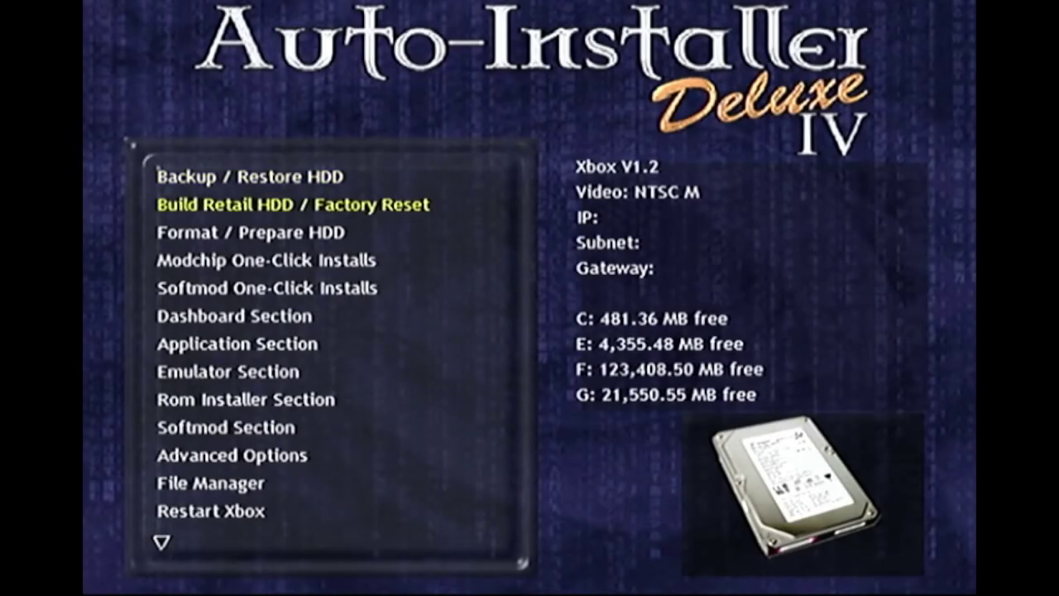
key("Return")
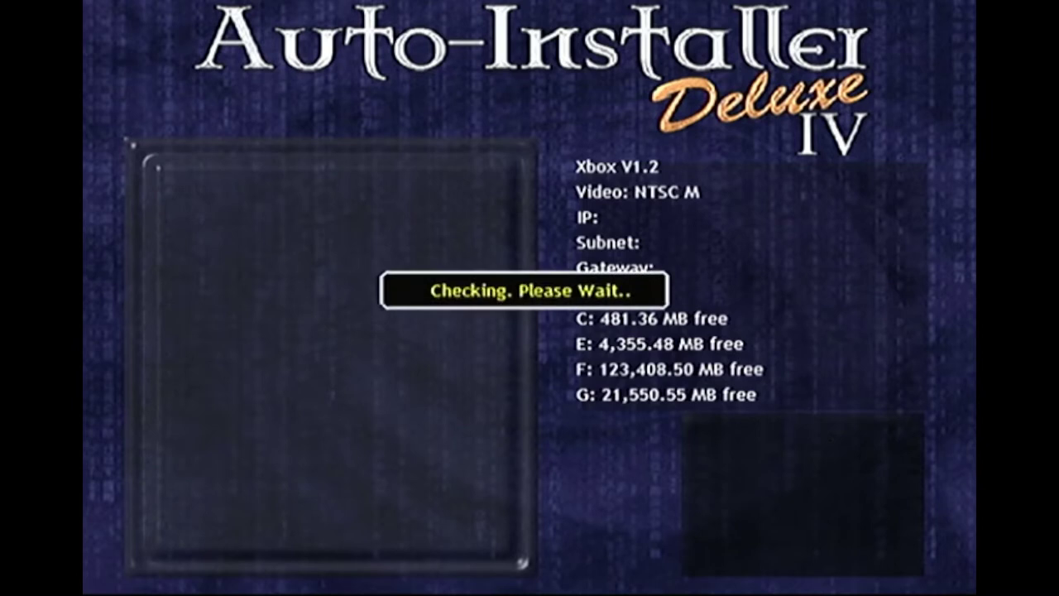
key("Down")
key("Down")
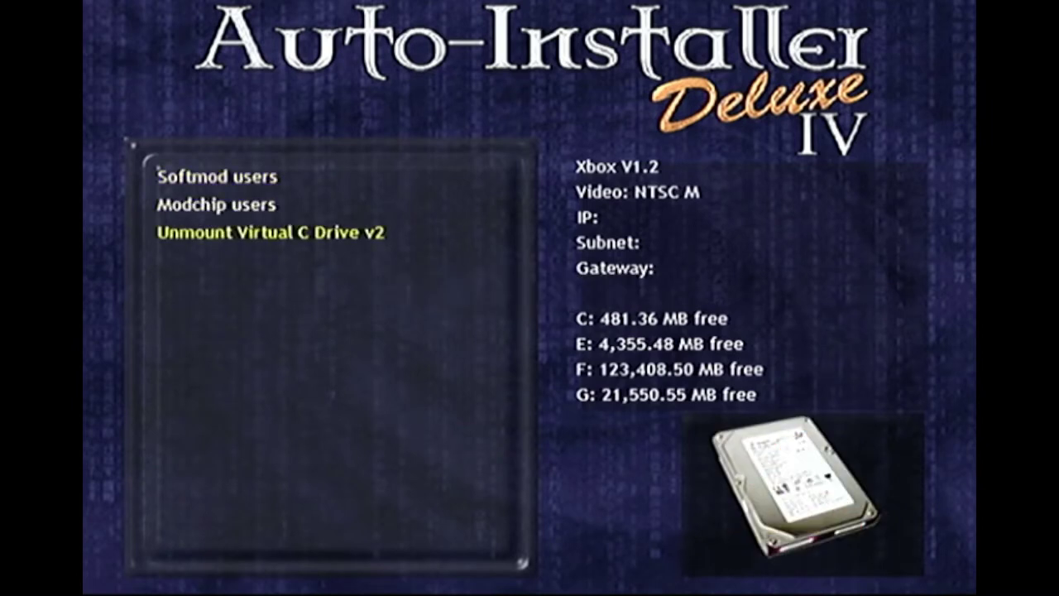
key("Return")
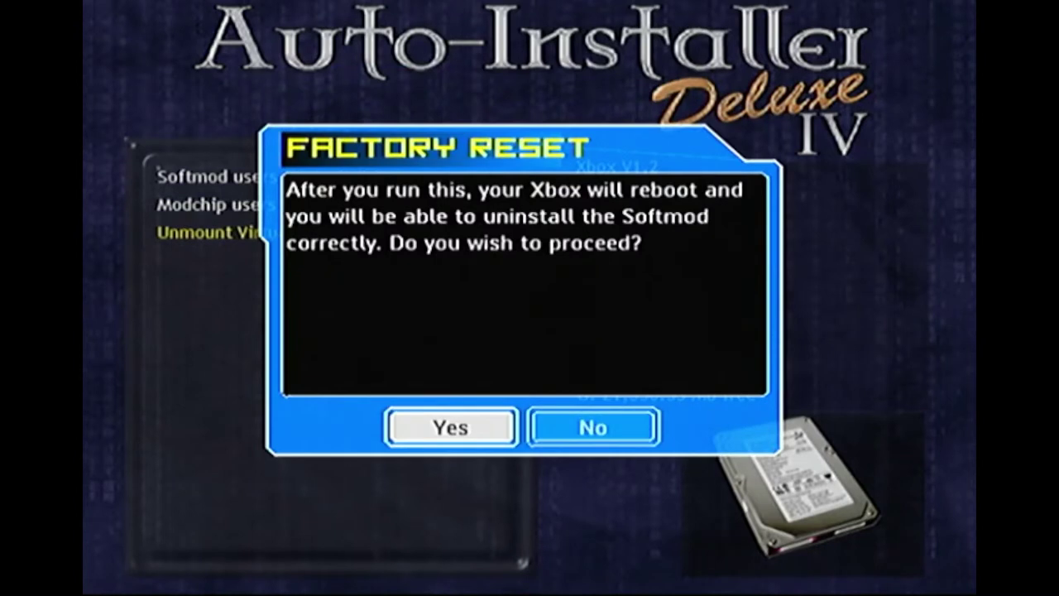
key("Escape")
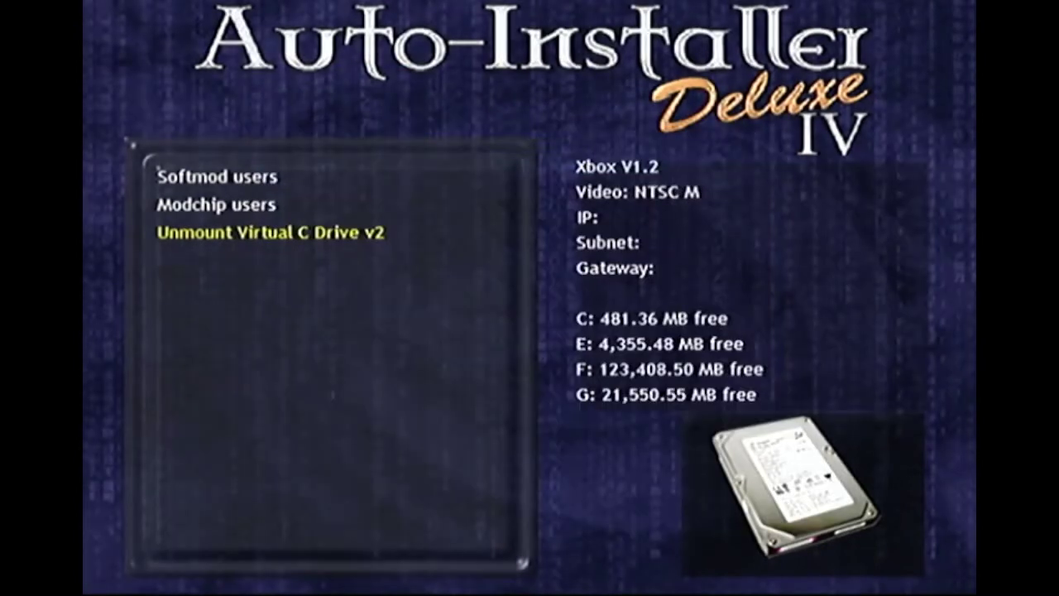
key("Return")
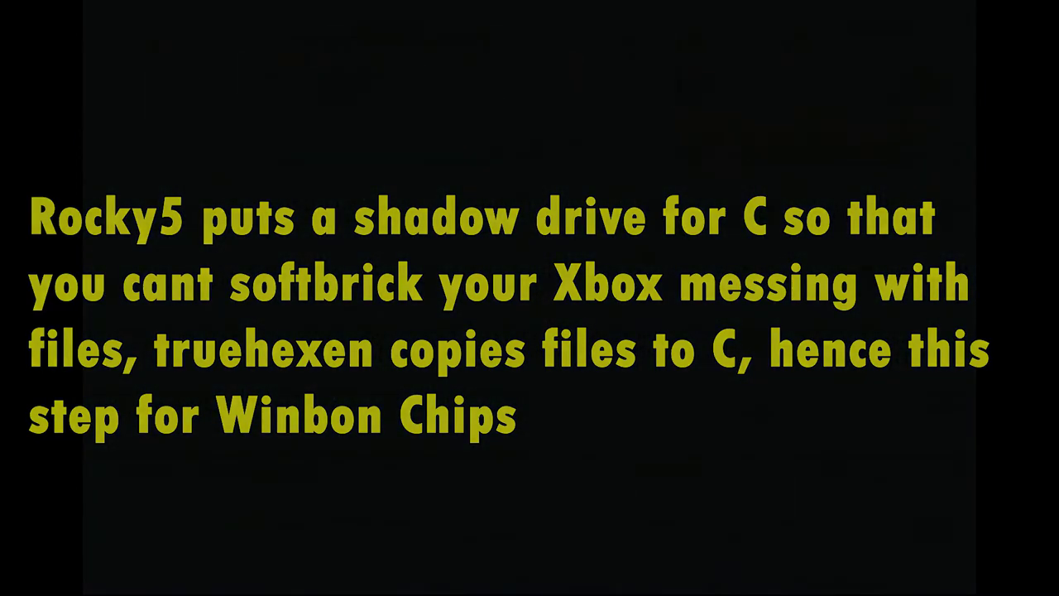
Choose the Single Boot No Virtual C variant of the softmod one-click installs.
key("Down")
key("Down")
key("Down")
key("Return")
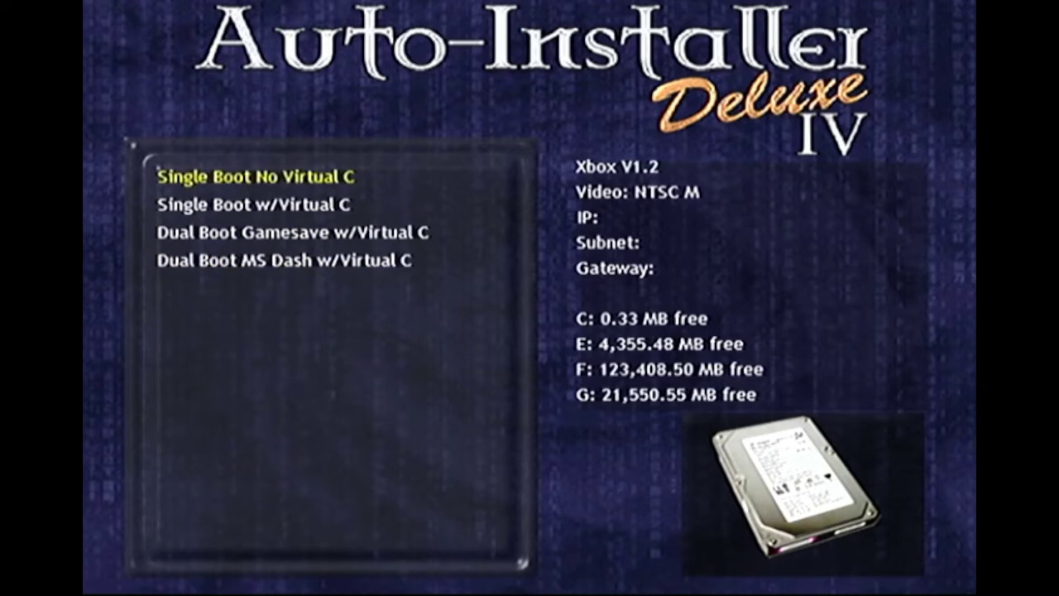
key("Return")
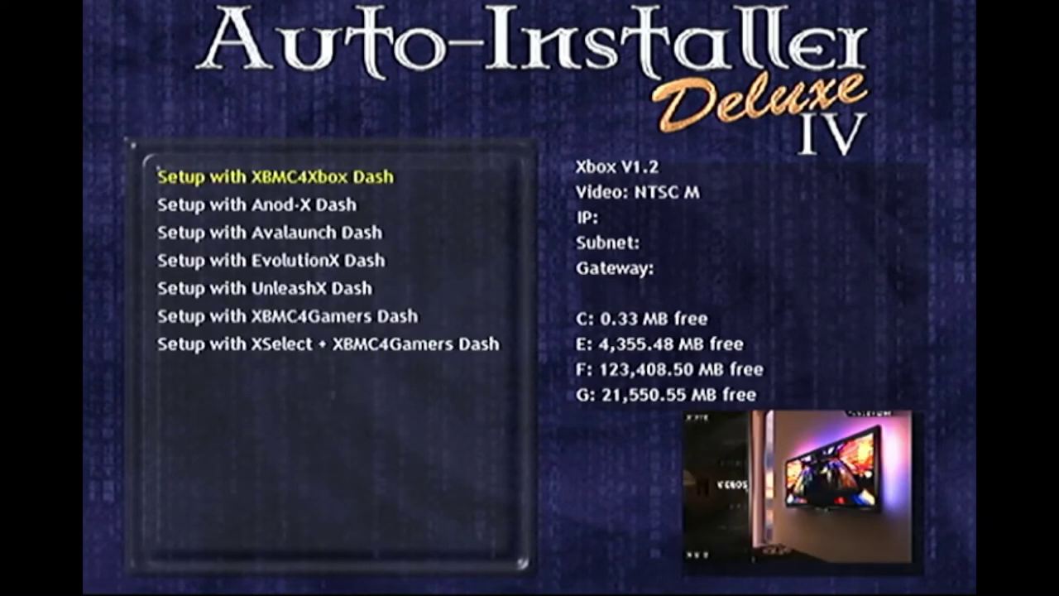
Install the softmod with the UnleashX Dash setup, accept formatting the C drive, and shut the Xbox down.
key("Down")
key("Down")
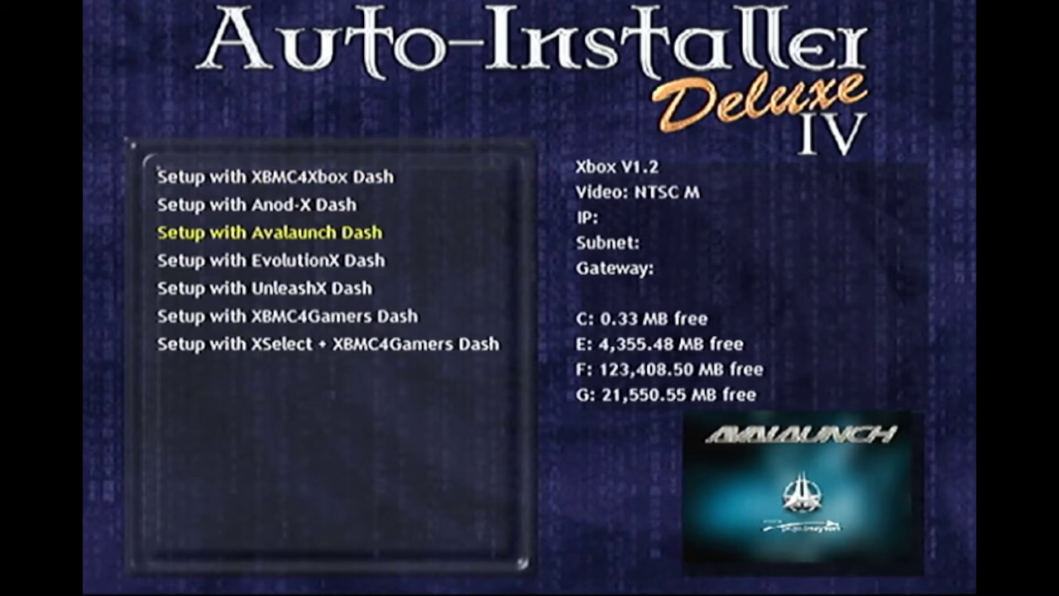
key("Down")
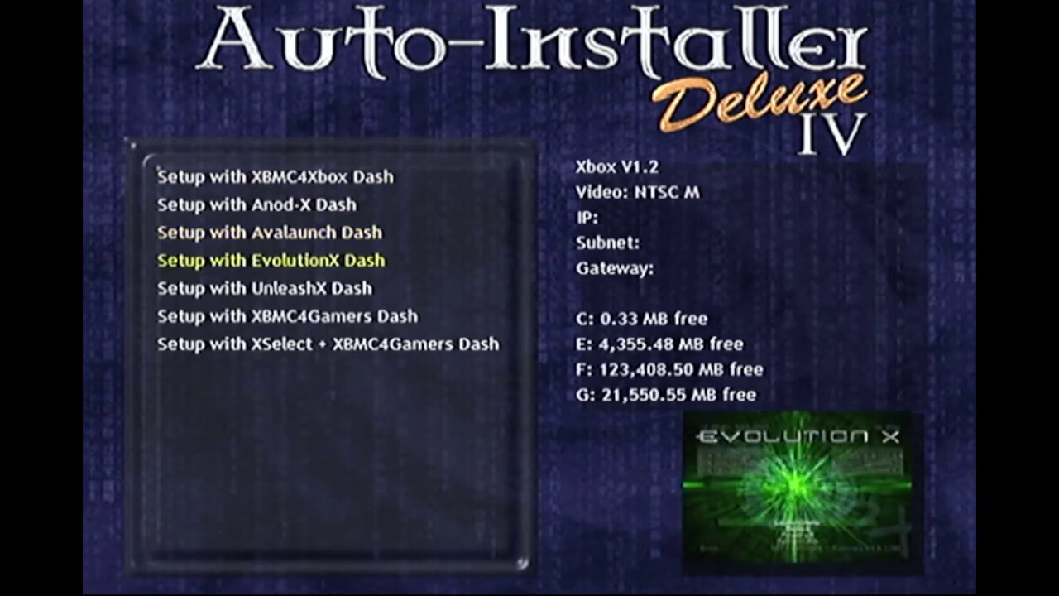
key("Down")
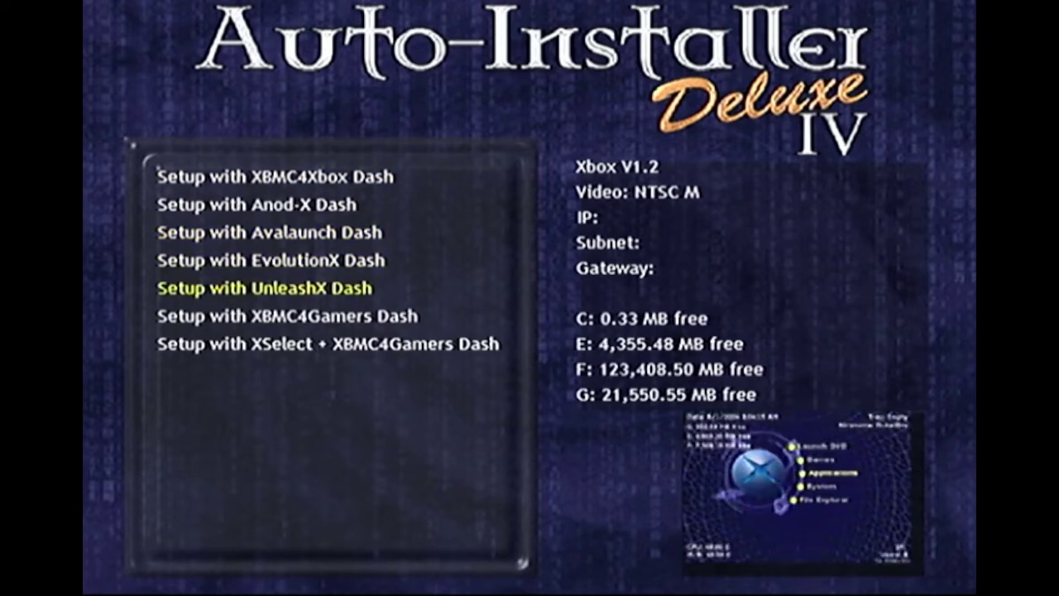
key("Return")
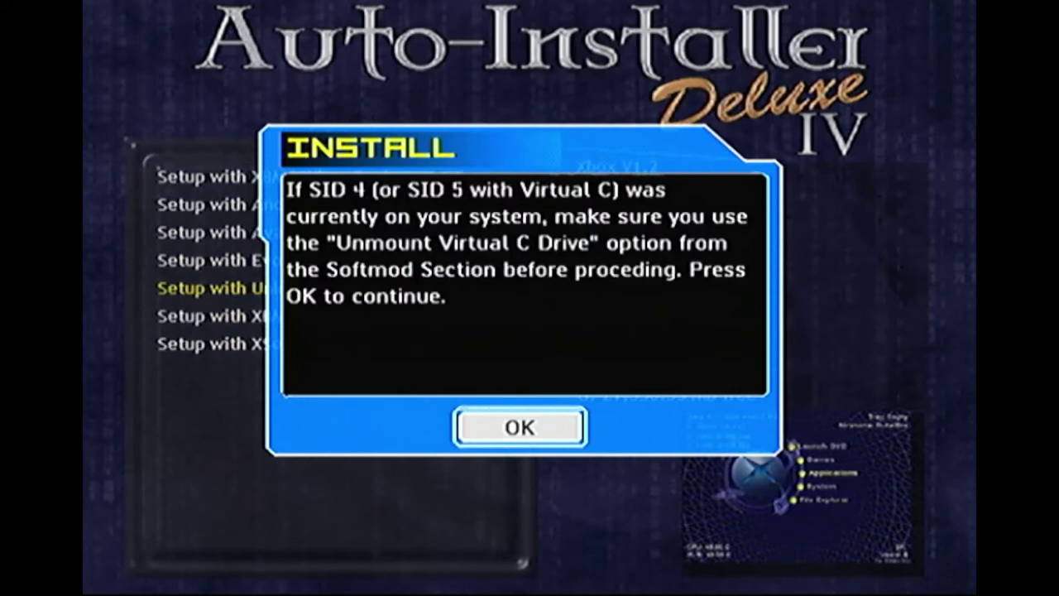
key("Return")
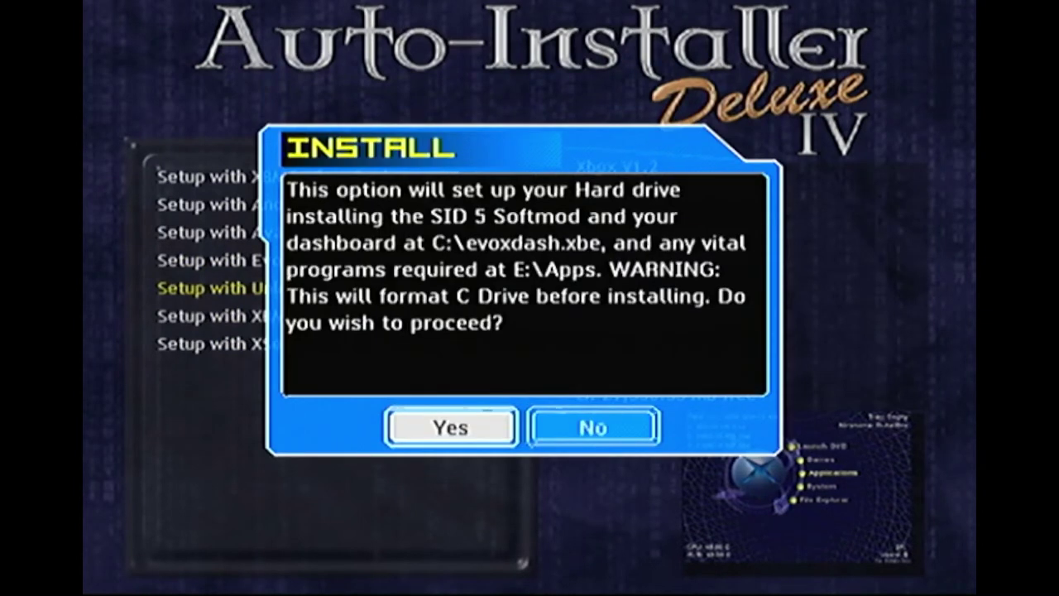
key("Return")
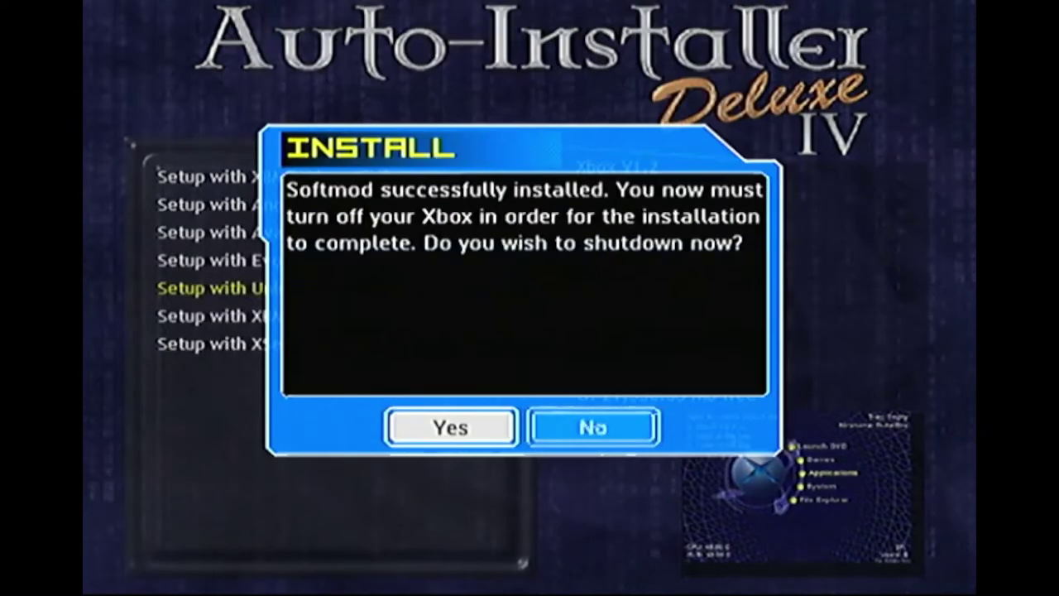
key("Return")
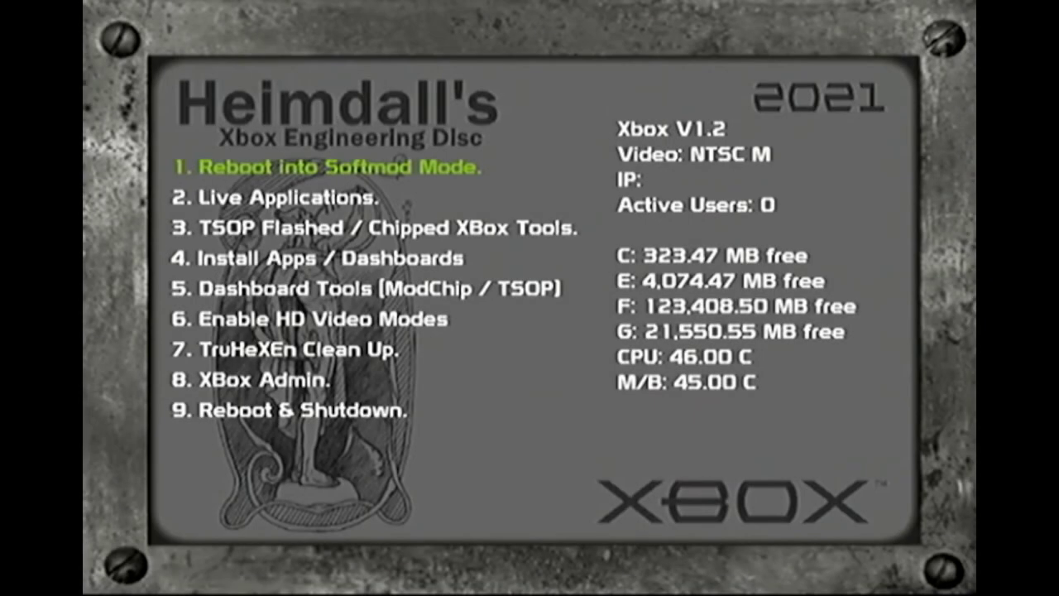
On Heimdall's Xbox Engineering Disc, choose Evox M8+ (F & G) for the Winbond TSOP and launch XBlast OS.
key("Down")
key("Down")
key("Return")
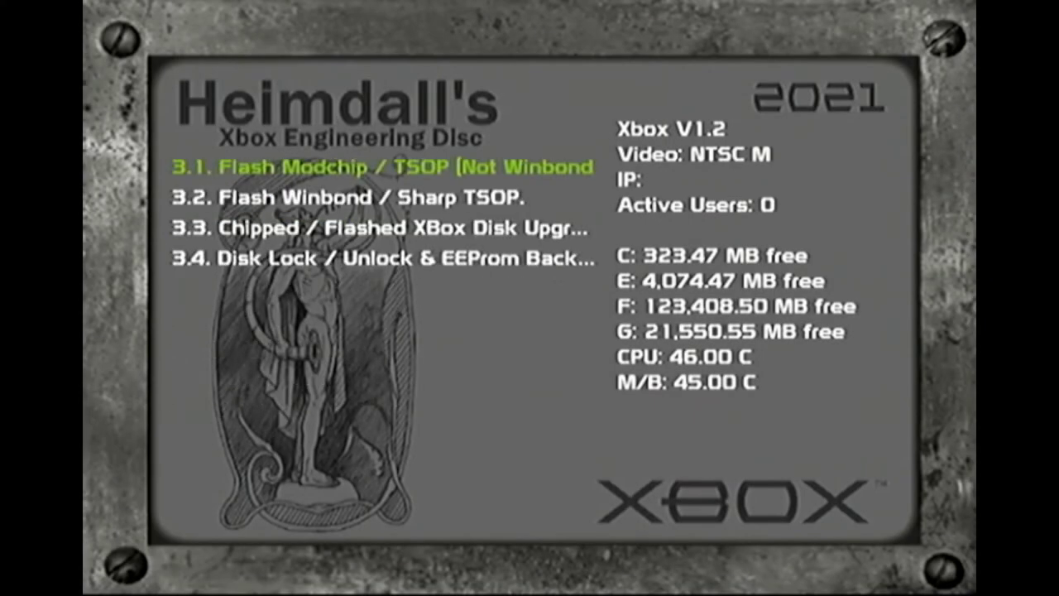
key("Down")
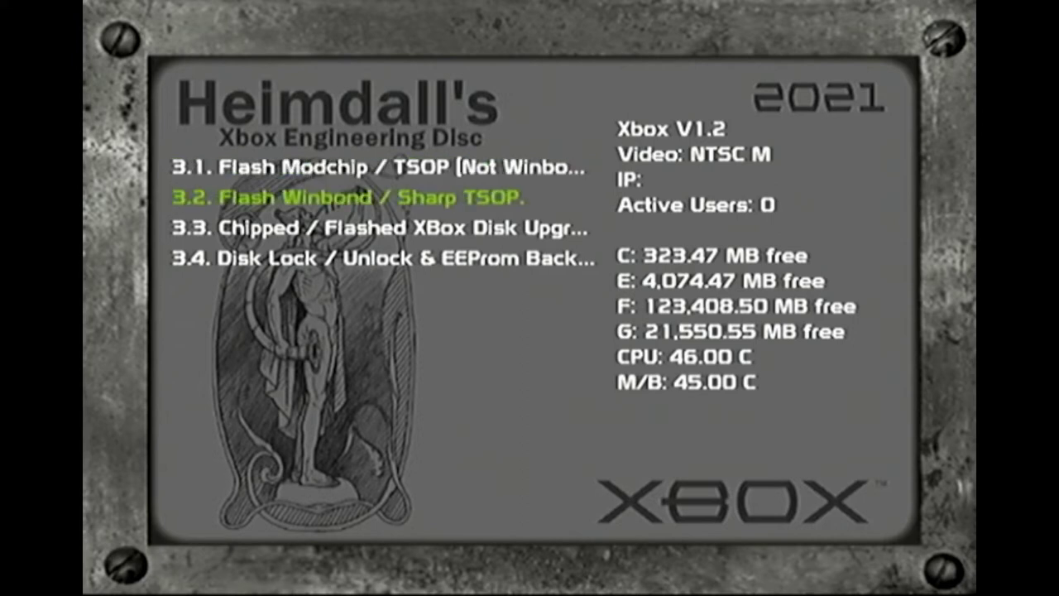
key("Return")
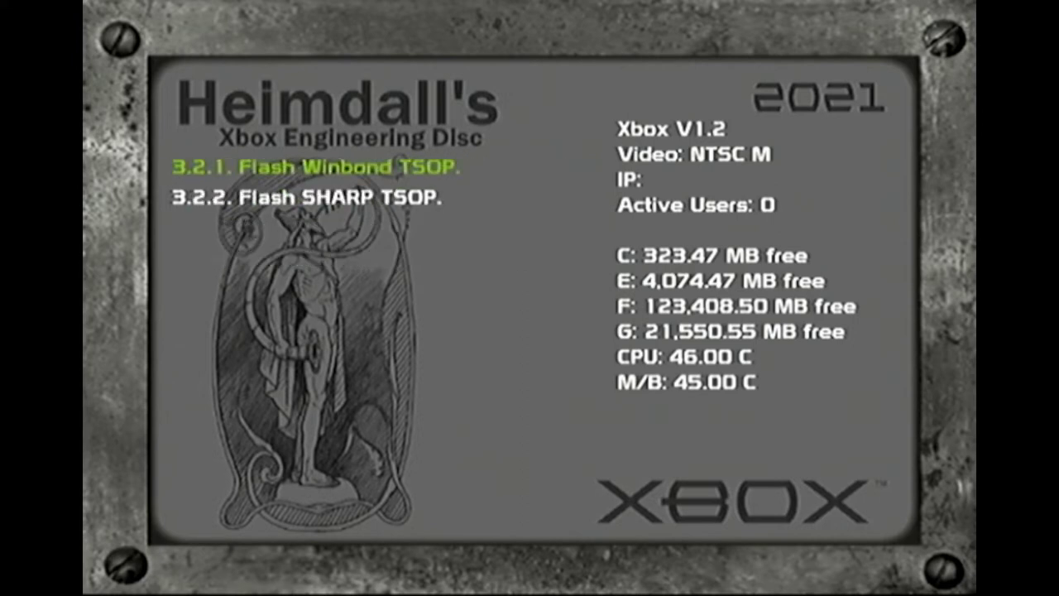
key("Down")
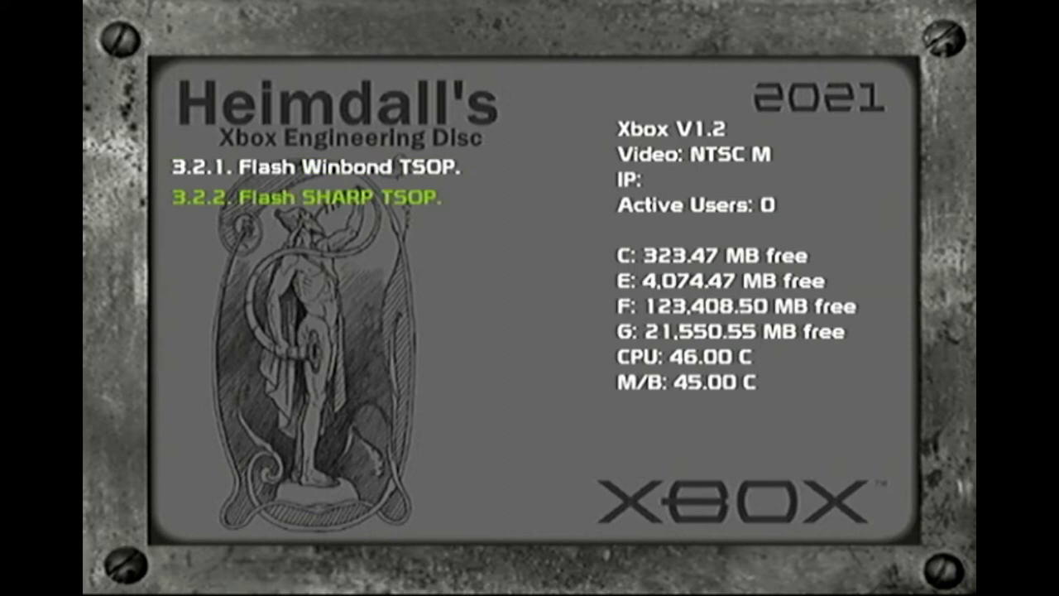
key("Up")
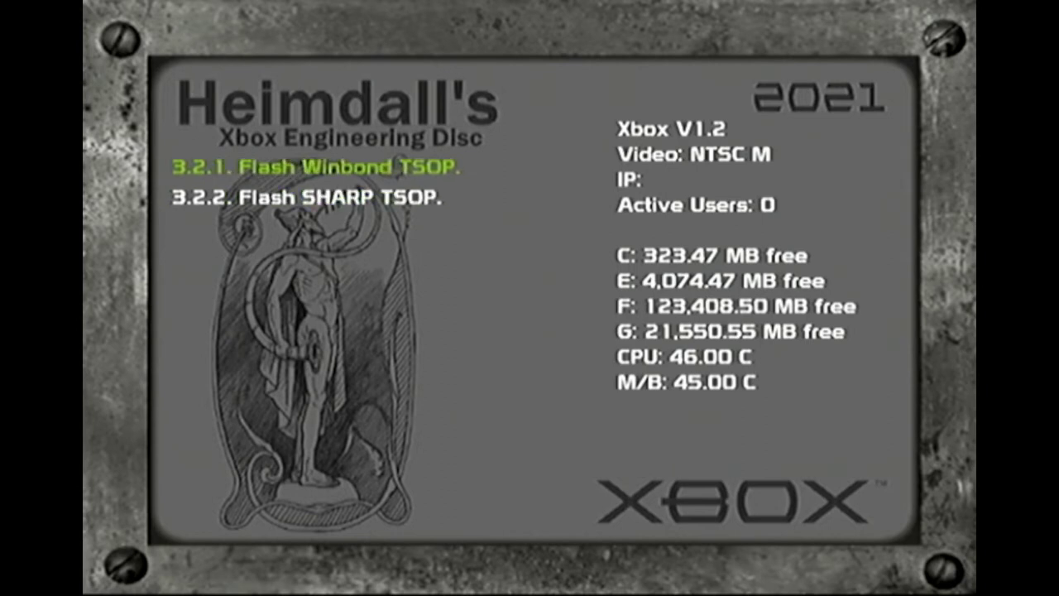
key("Return")
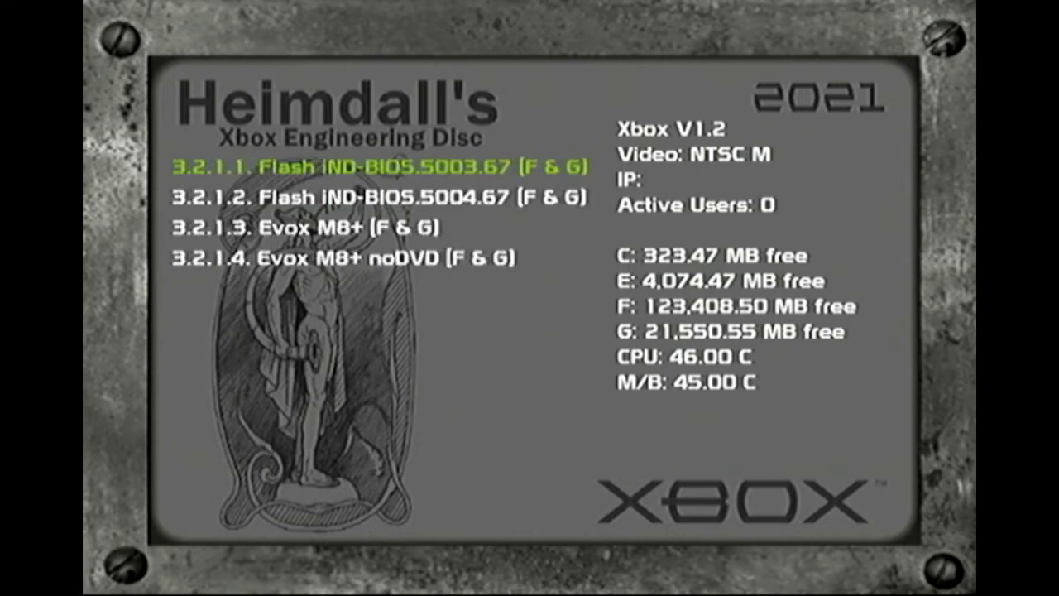
key("Down")
key("Down")
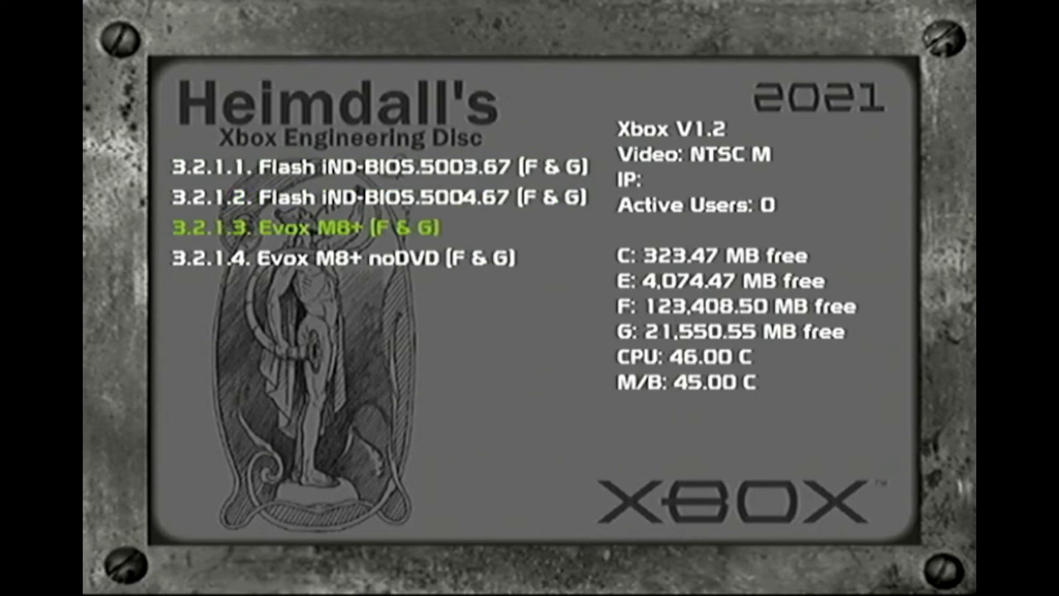
key("Return")
key("Return")
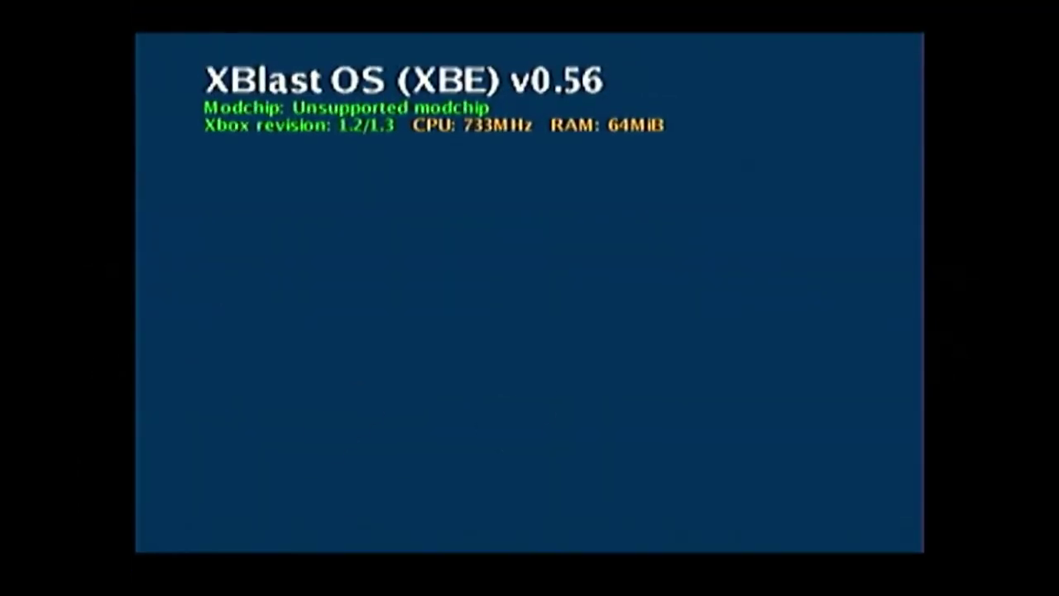
Examine the flash device's manufacturer, name and size in the XBlast OS settings.
key("Right")
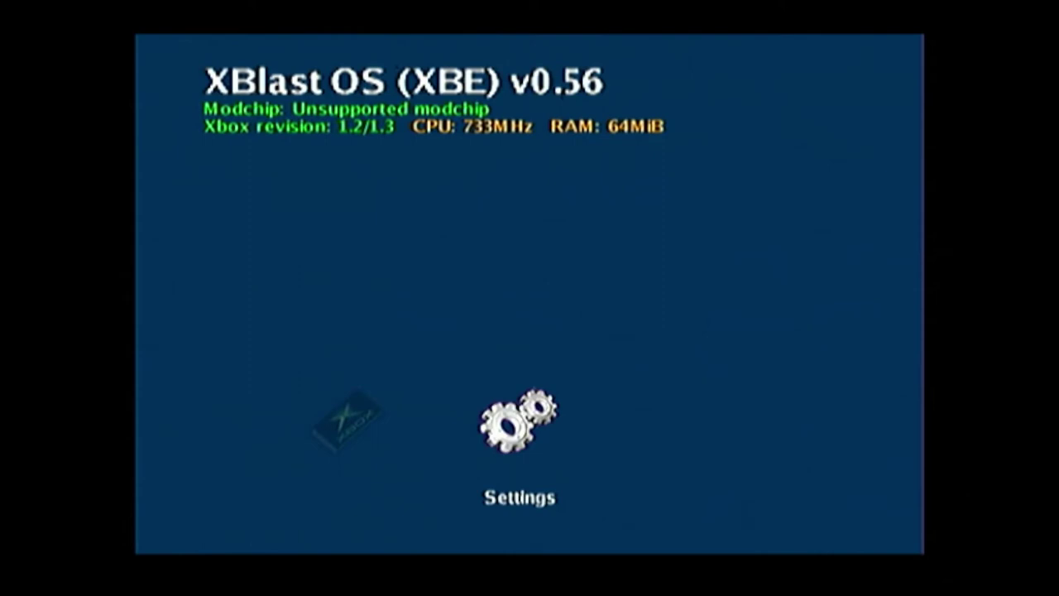
key("Return")
key("Down")
key("Down")
key("Down")
key("Down")
key("Down")
key("Return")
key("Down")
key("Down")
key("Down")
key("Return")
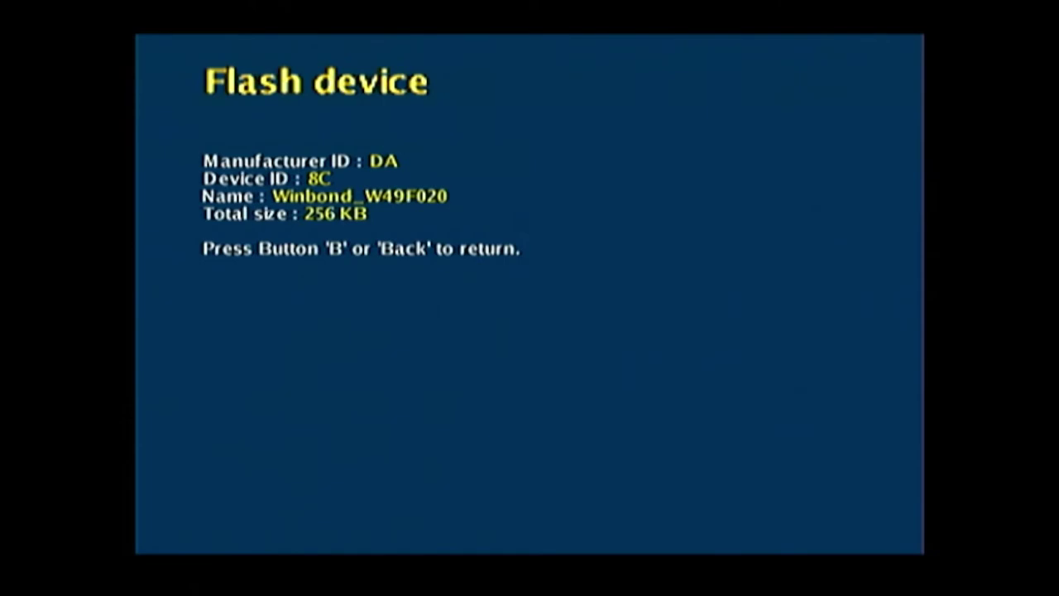
key("Escape")
key("Escape")
Flash bios.bin from the hard drive's C:\BIOS folder to the active bank through the Flash menu and confirm it.
key("Up")
key("Up")
key("Up")
key("Return")
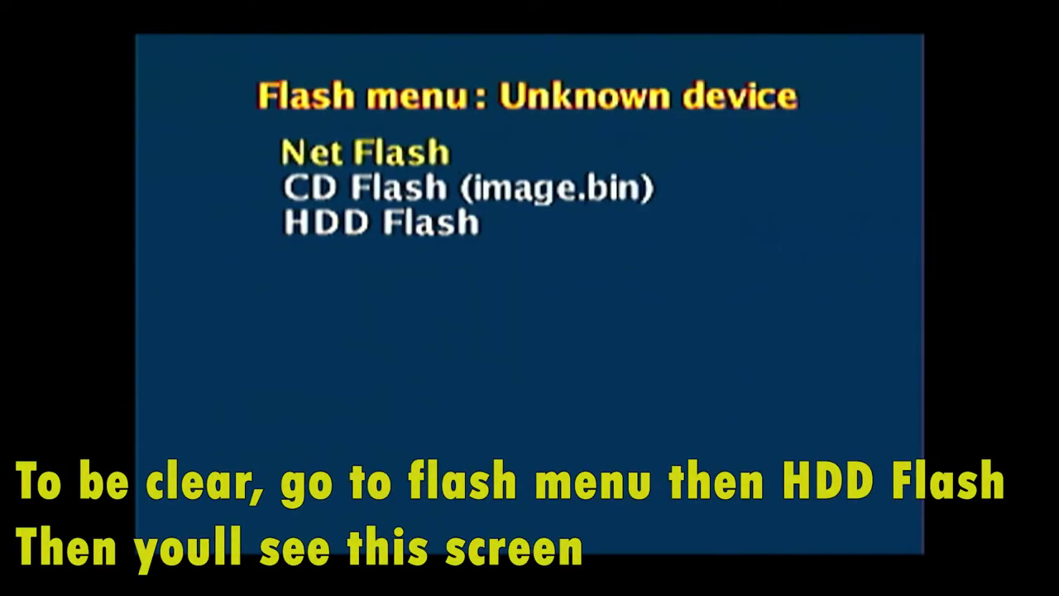
key("Down")
key("Down")
key("Return")
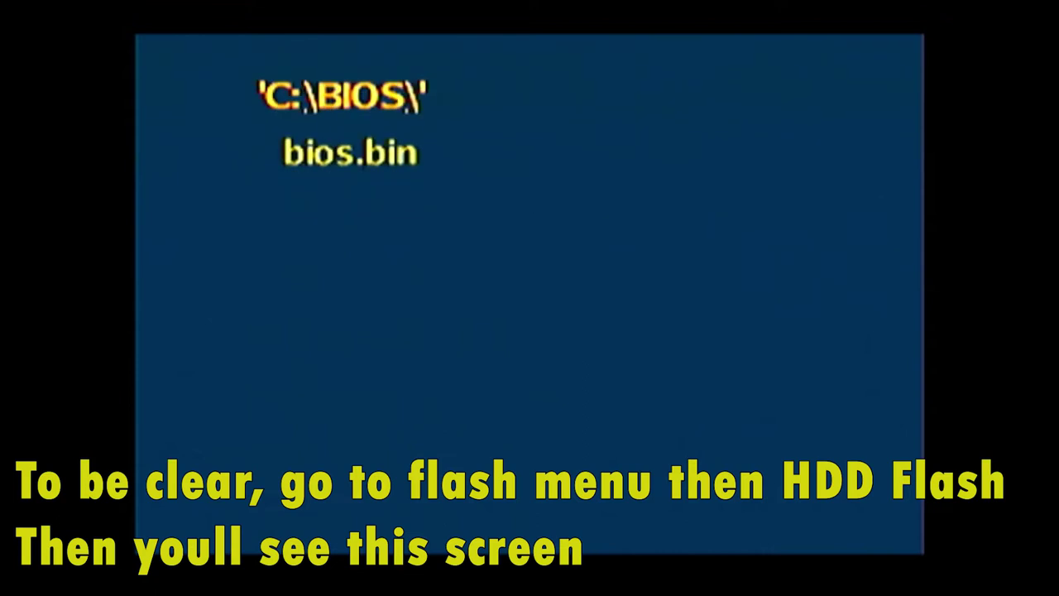
key("Return")
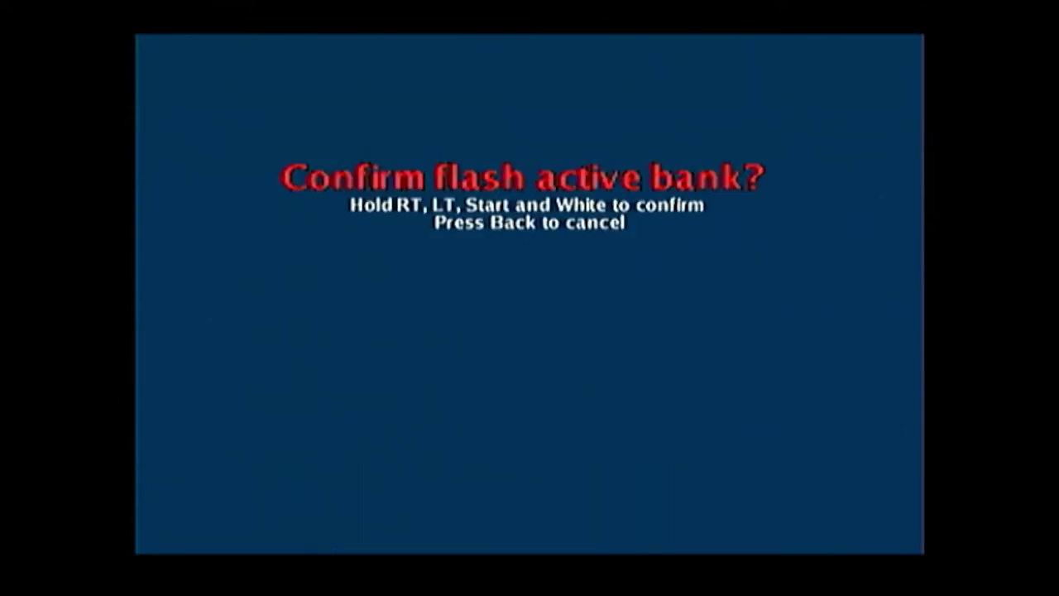
key("Return")
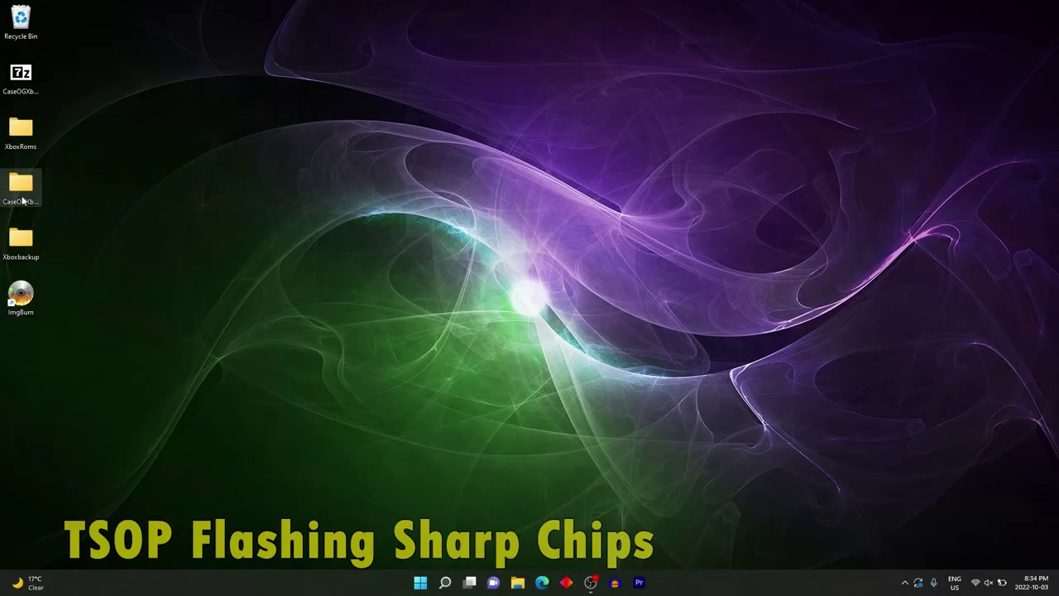
Switch to the Windows desktop and open the Sharp folder inside 03_TSOP of CaseOGXboxPack.
double_click(22, 197)
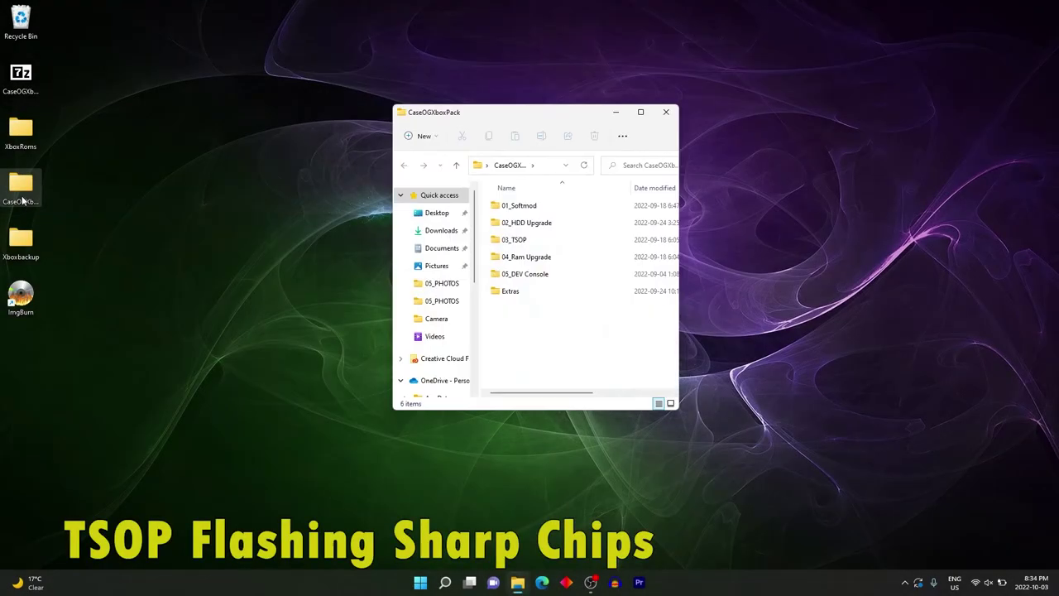
double_click(509, 240)
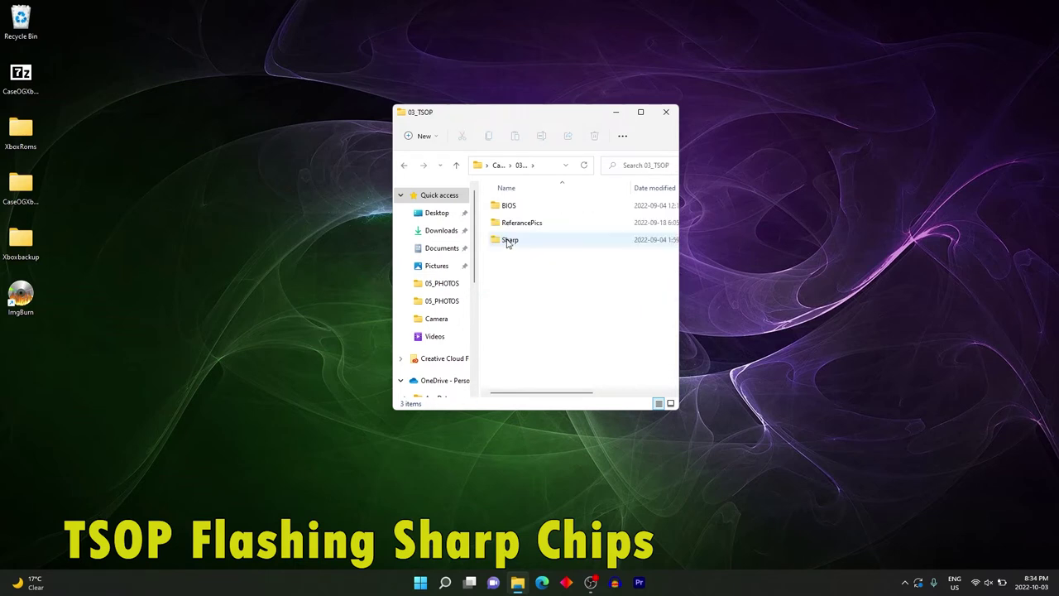
left_click(509, 225)
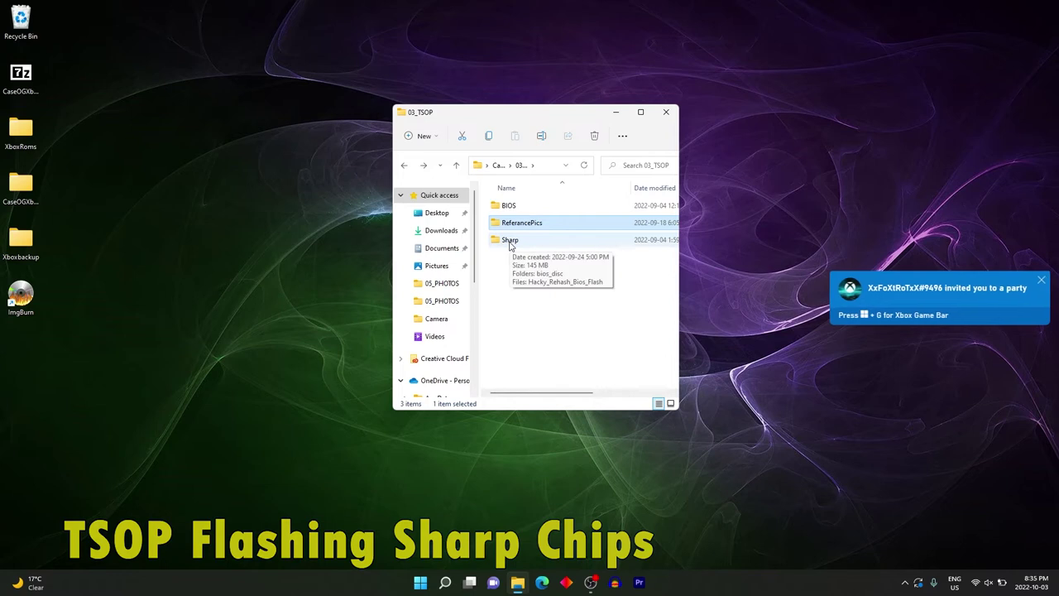
left_click(510, 244)
double_click(510, 242)
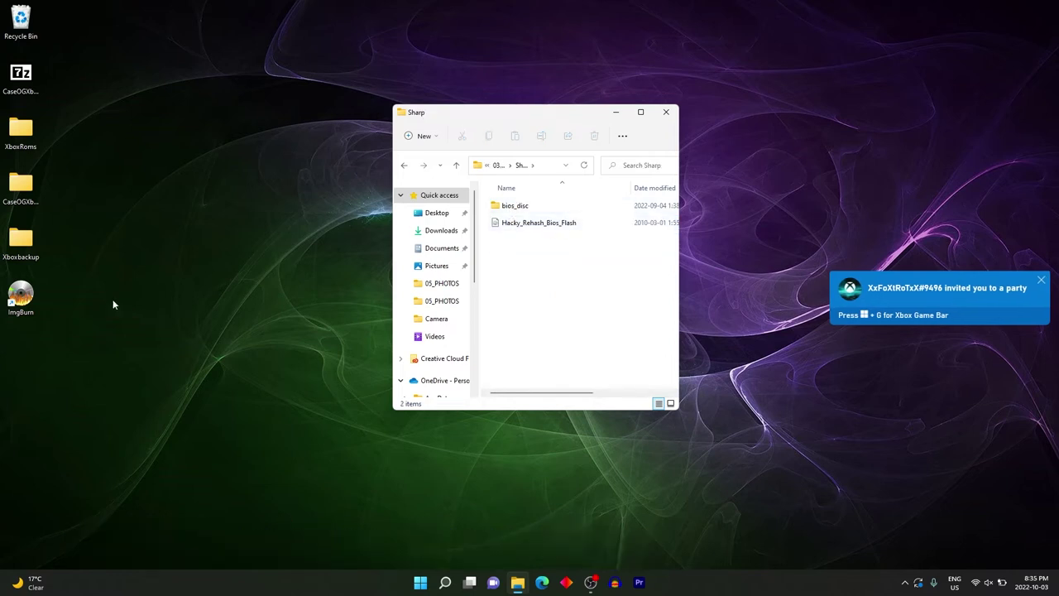
Load Hacky_Rehash_Bios_Flash.iso as the source for writing an image to disc in ImgBurn, and close ImgBurn.
double_click(37, 289)
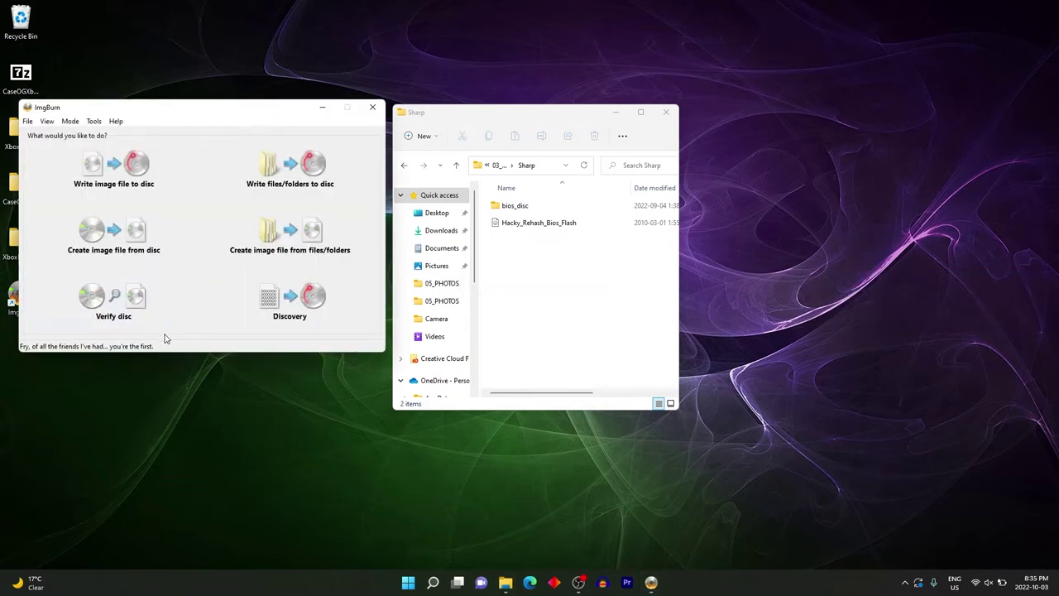
left_click(115, 189)
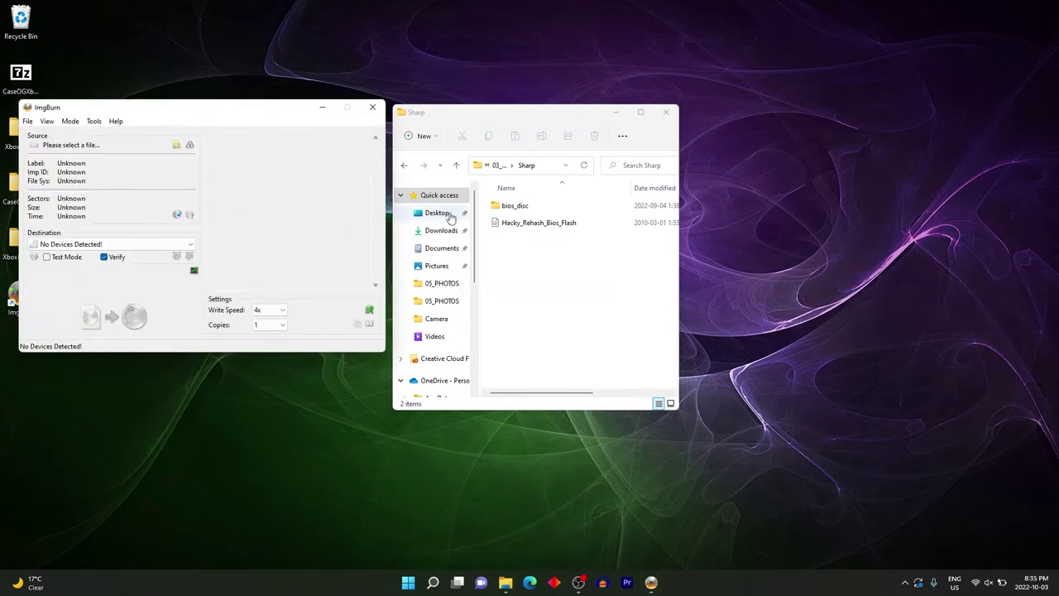
left_click_drag(538, 222, 131, 195)
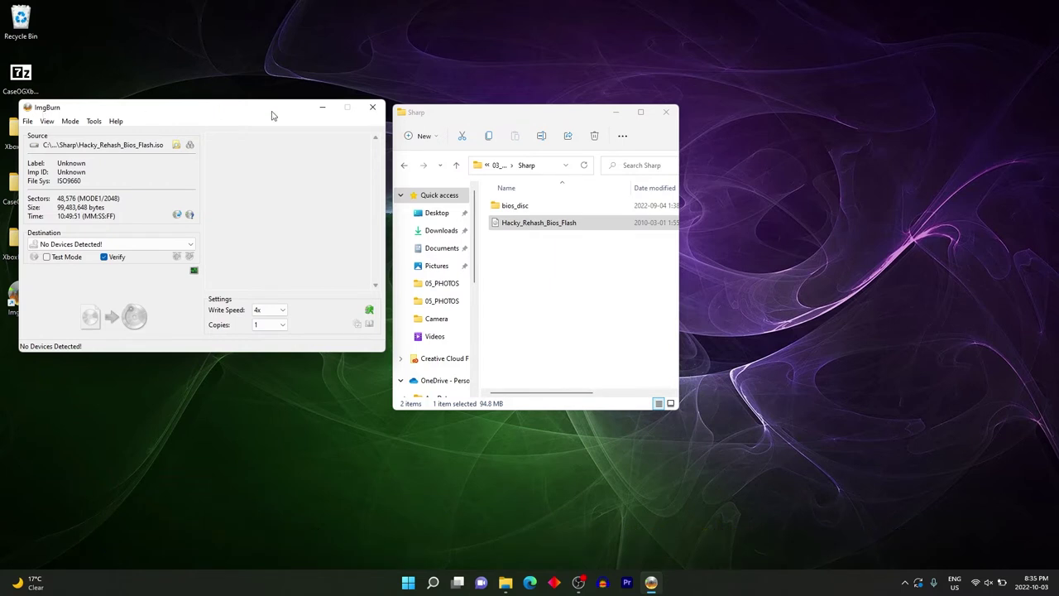
left_click(373, 109)
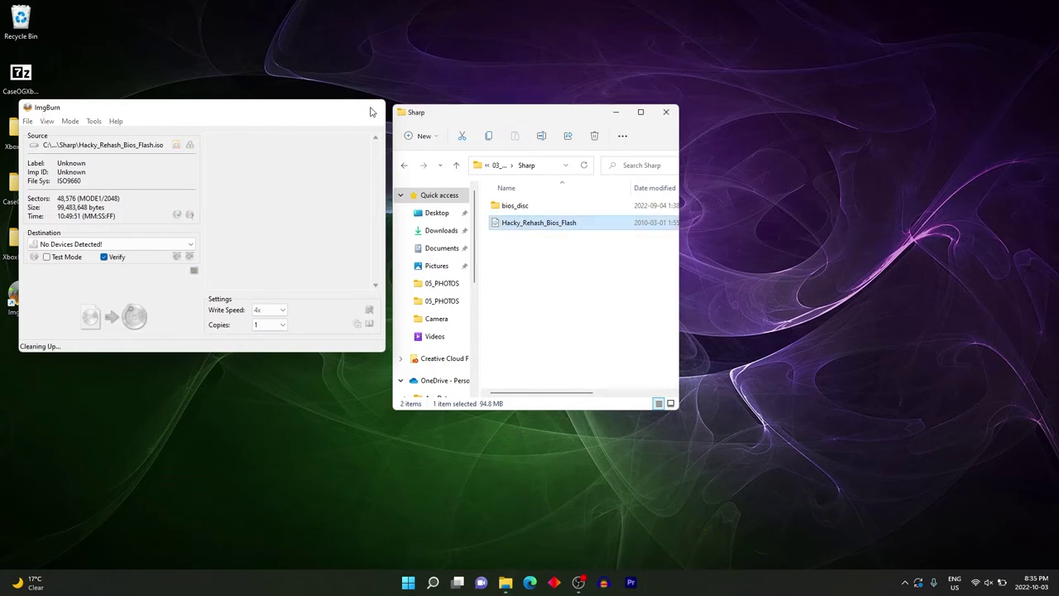
Start a files-to-disc project in ImgBurn and add bios.bin, bios, dummy50mb and raincoat from the bios_disc folder.
double_click(21, 296)
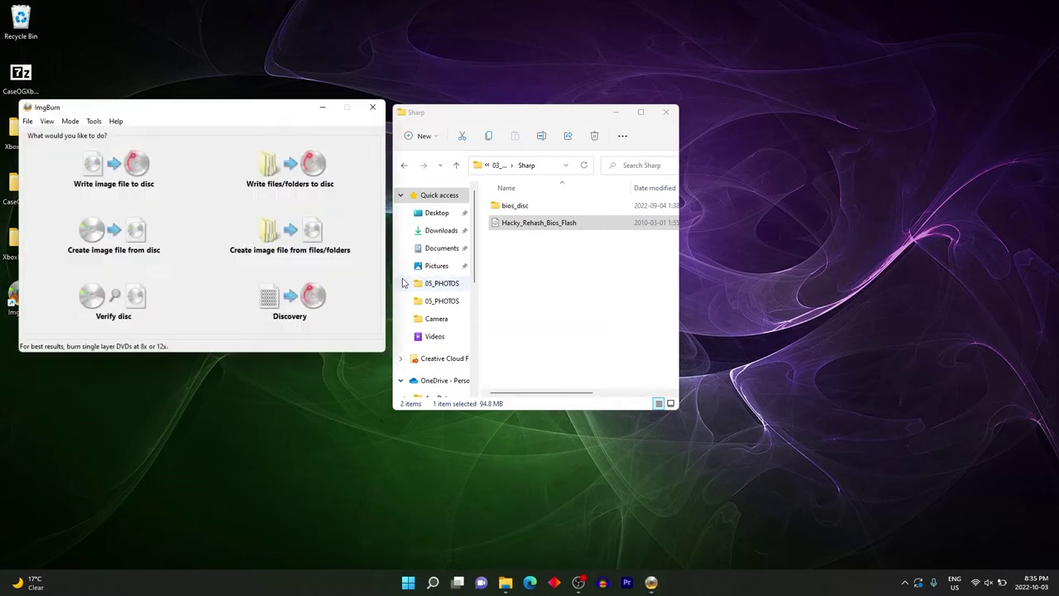
left_click(309, 169)
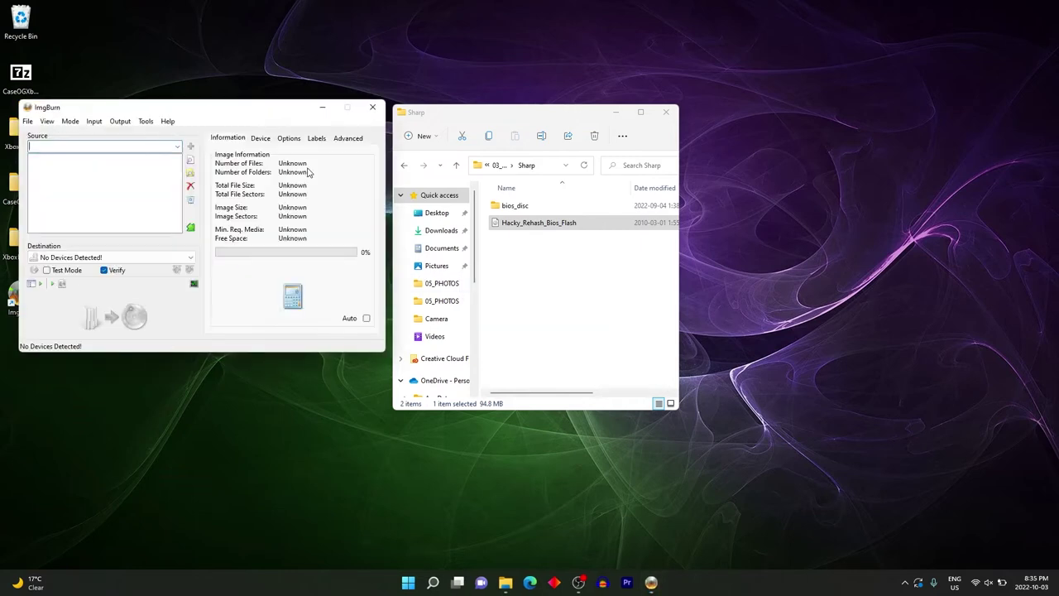
left_click(505, 205)
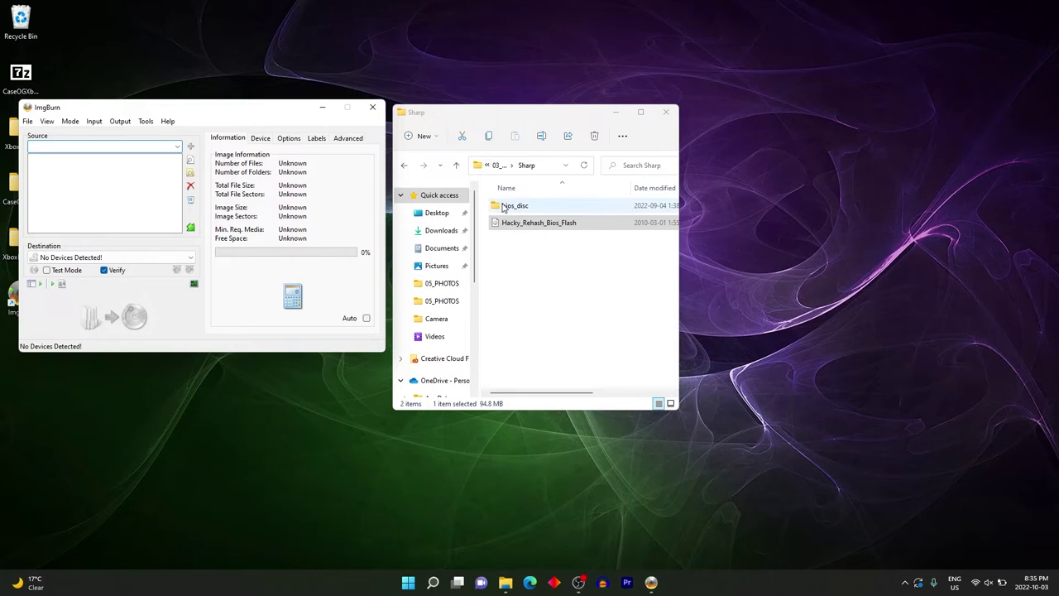
double_click(505, 206)
left_click_drag(542, 288, 480, 193)
mouse_move(521, 224)
left_mouse_down()
mouse_move(530, 236)
mouse_move(514, 224)
left_mouse_up()
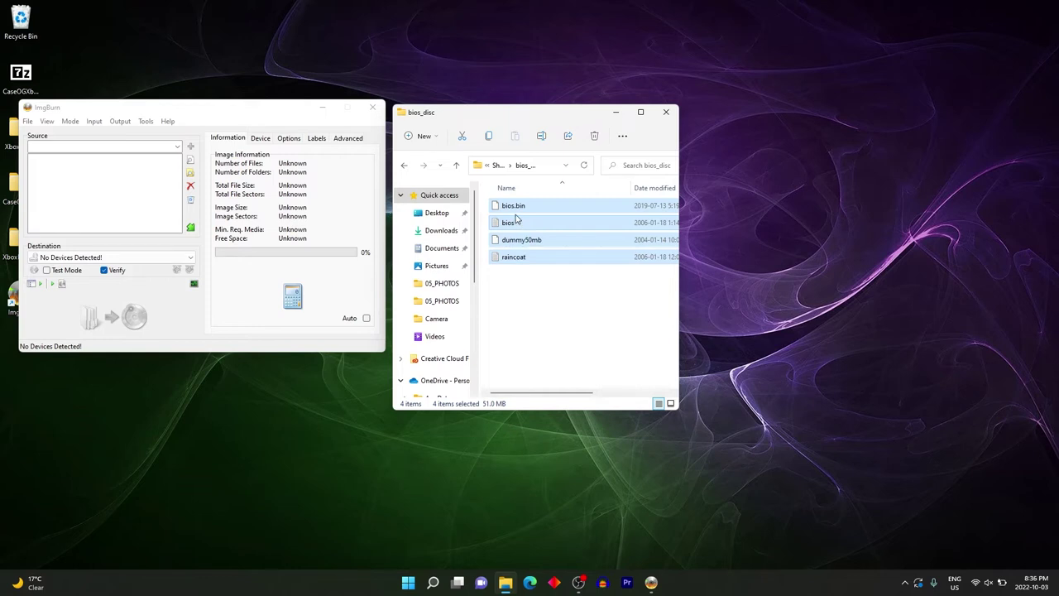
left_click_drag(278, 214, 148, 208)
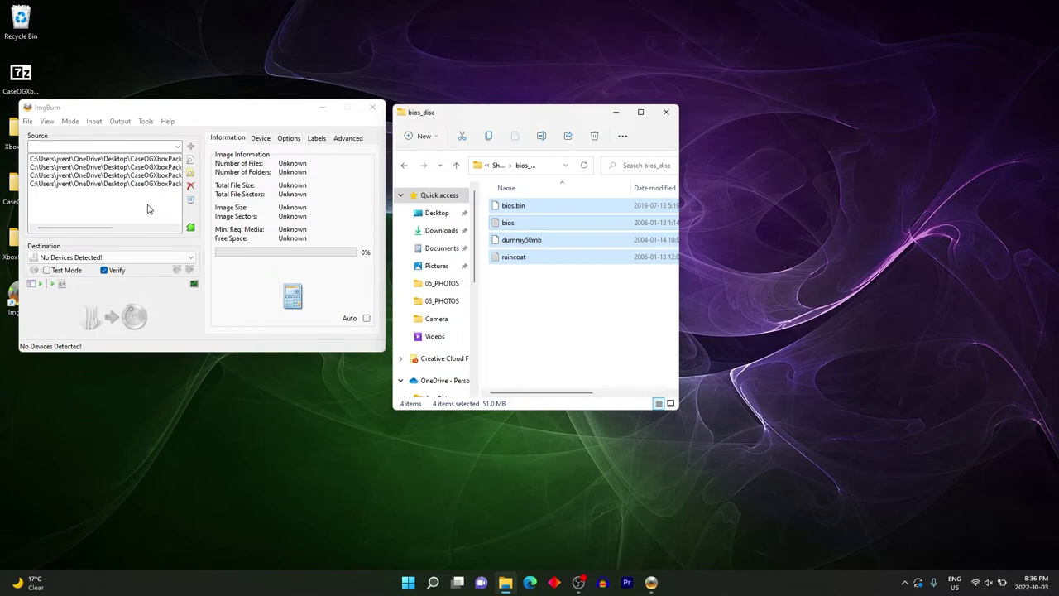
Check that the ImgBurn project's file system is ISO9660 + UDF, and close ImgBurn.
left_click(287, 139)
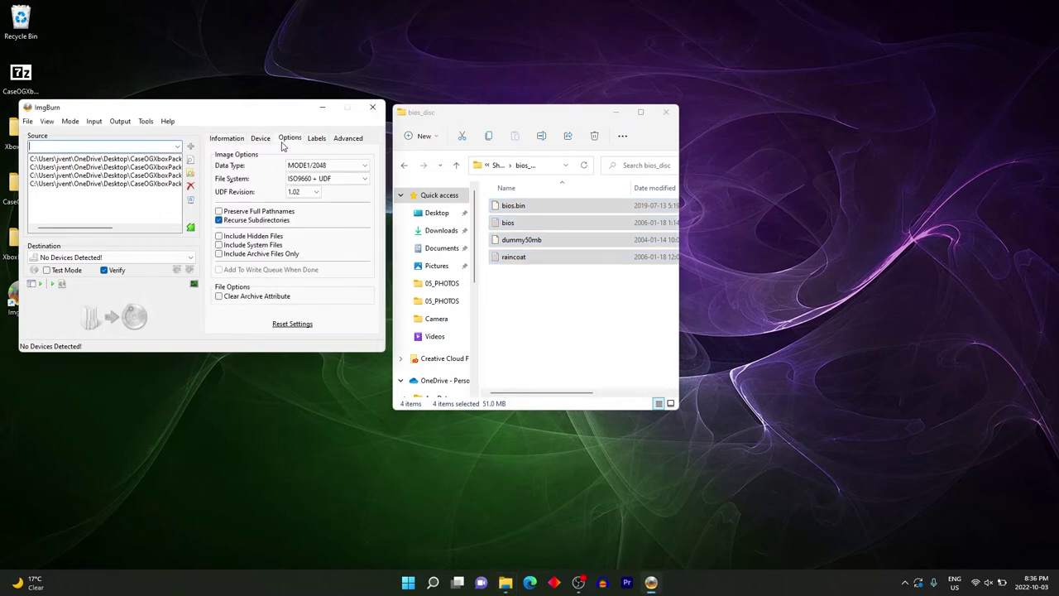
left_click(327, 179)
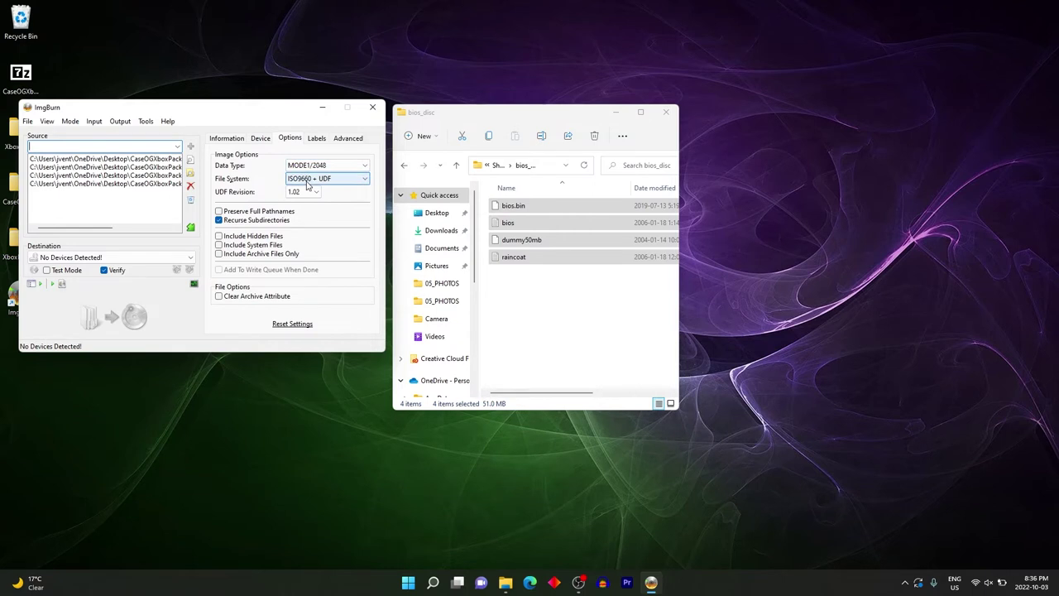
left_click(231, 140)
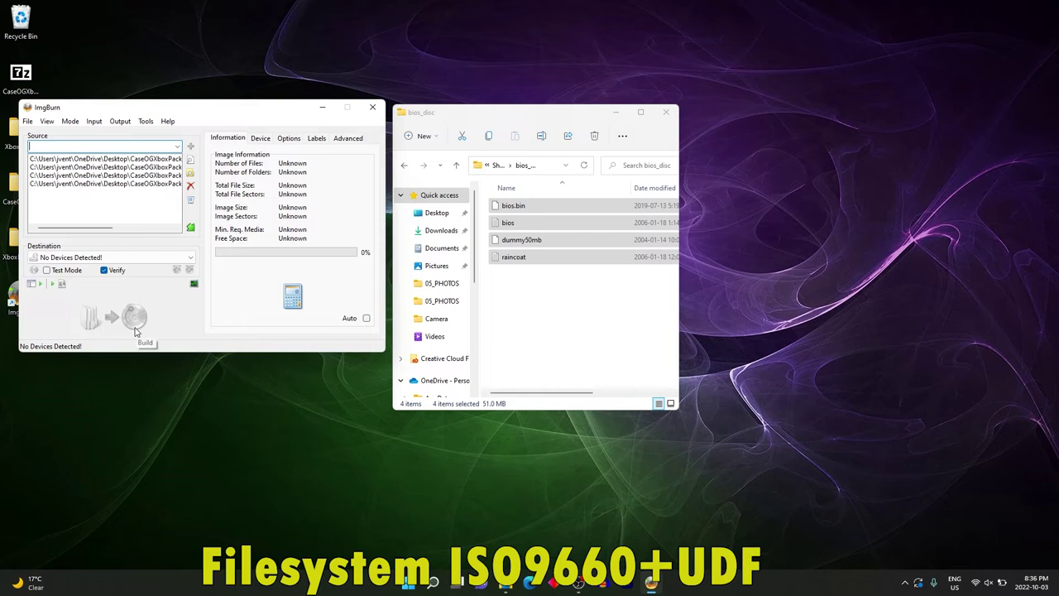
left_click(372, 107)
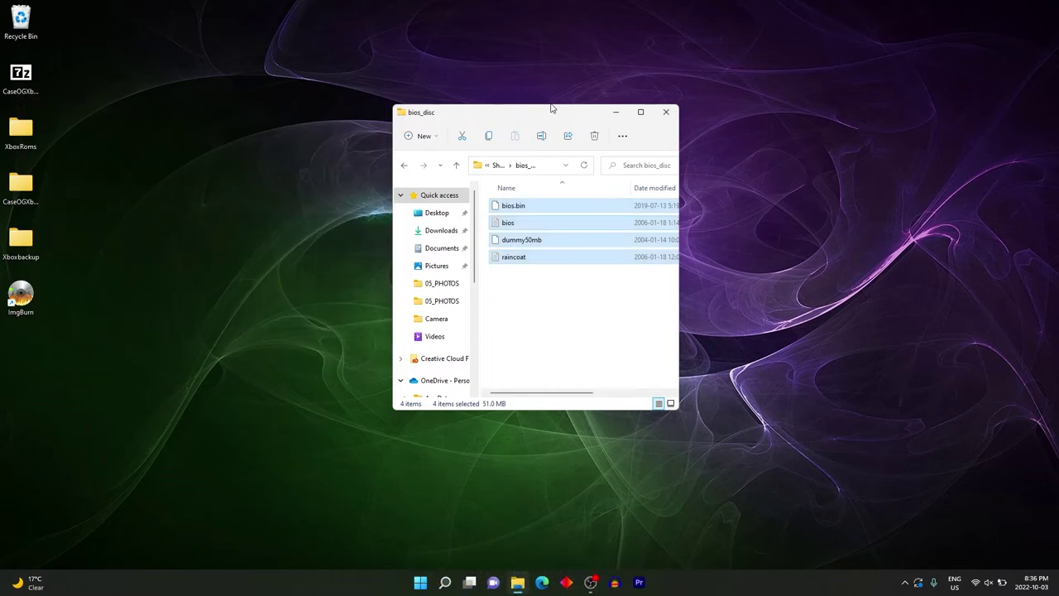
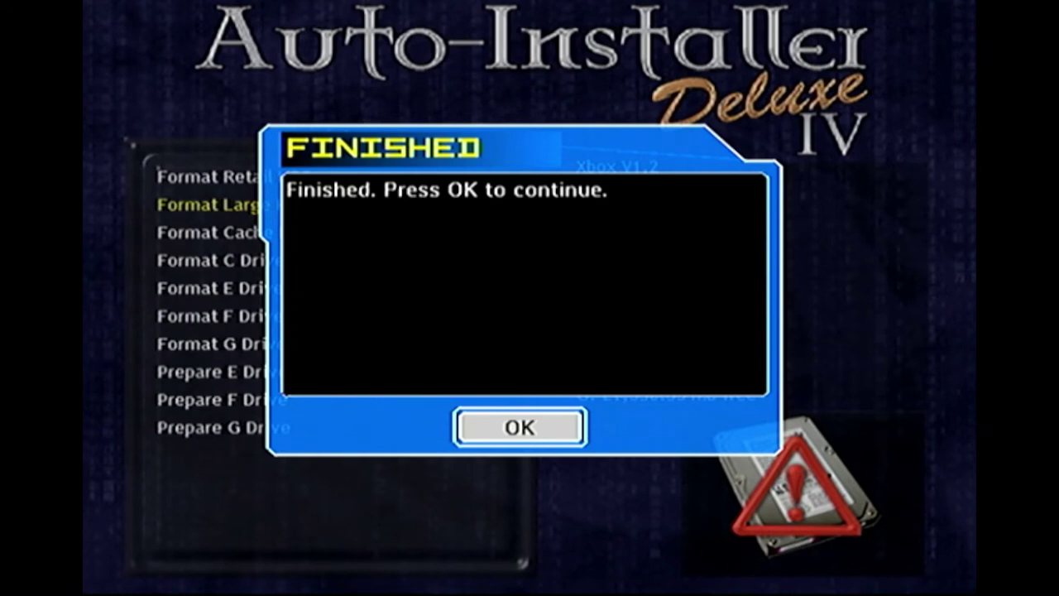
Close the finished-format notice and run the modchip one-click install with UnleashX Dash, accepting the C drive format.
key("Return")
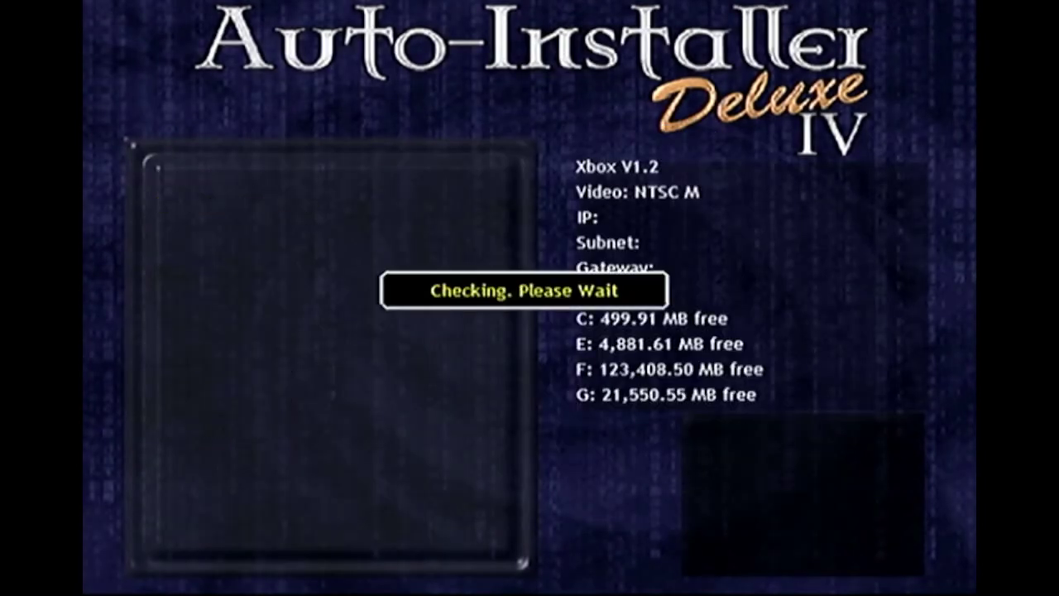
key("Down")
key("Return")
key("Down")
key("Down")
key("Down")
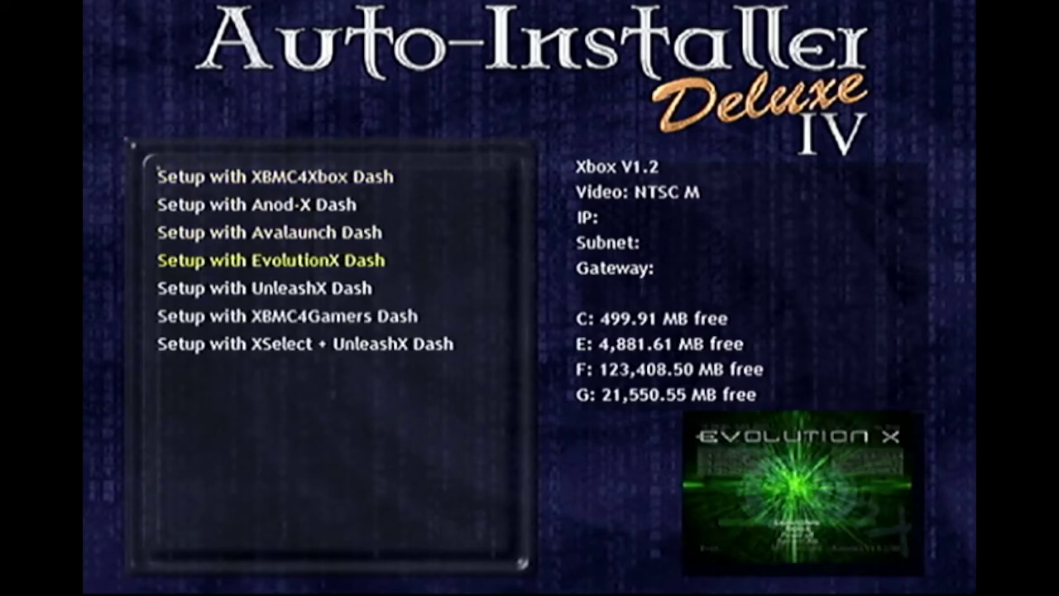
key("Down")
key("Return")
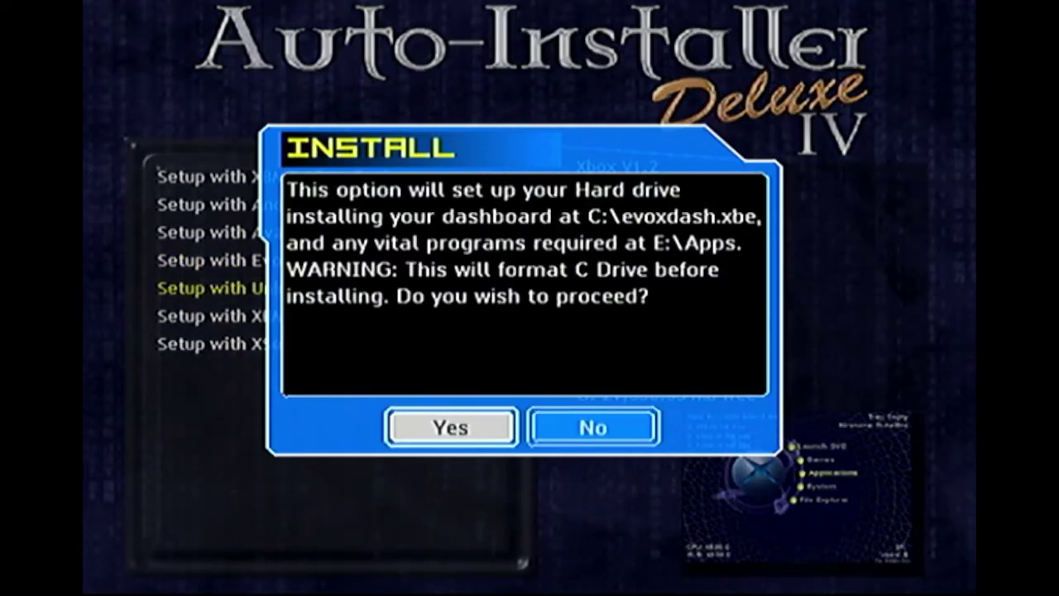
key("Return")
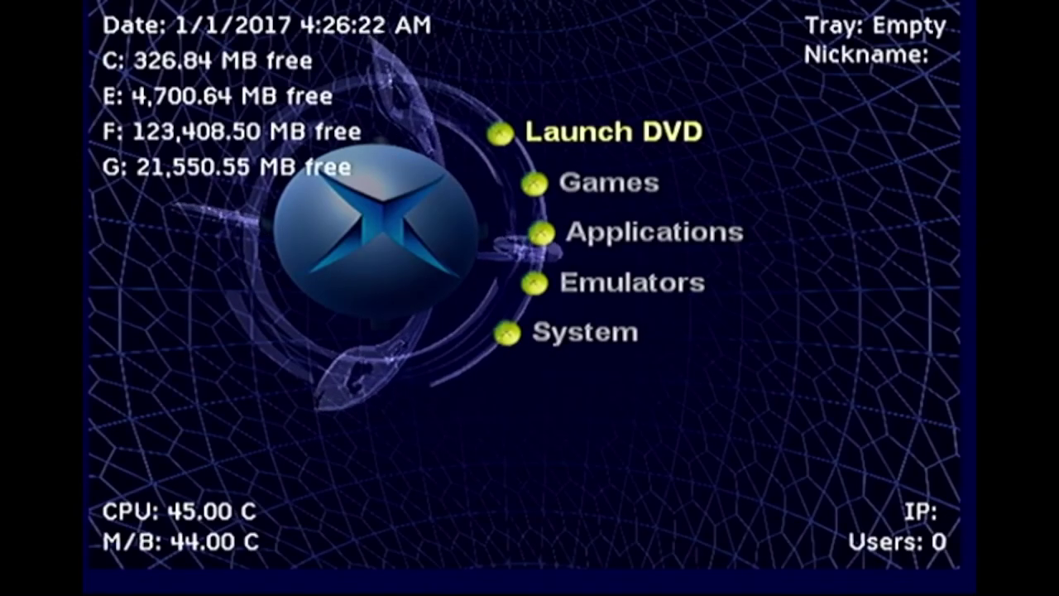
Look through the entries of the UnleashX dashboard's main menu, down to Shutdown.
key("Down")
key("Down")
key("Down")
key("Down")
key("Down")
key("Down")
key("Down")
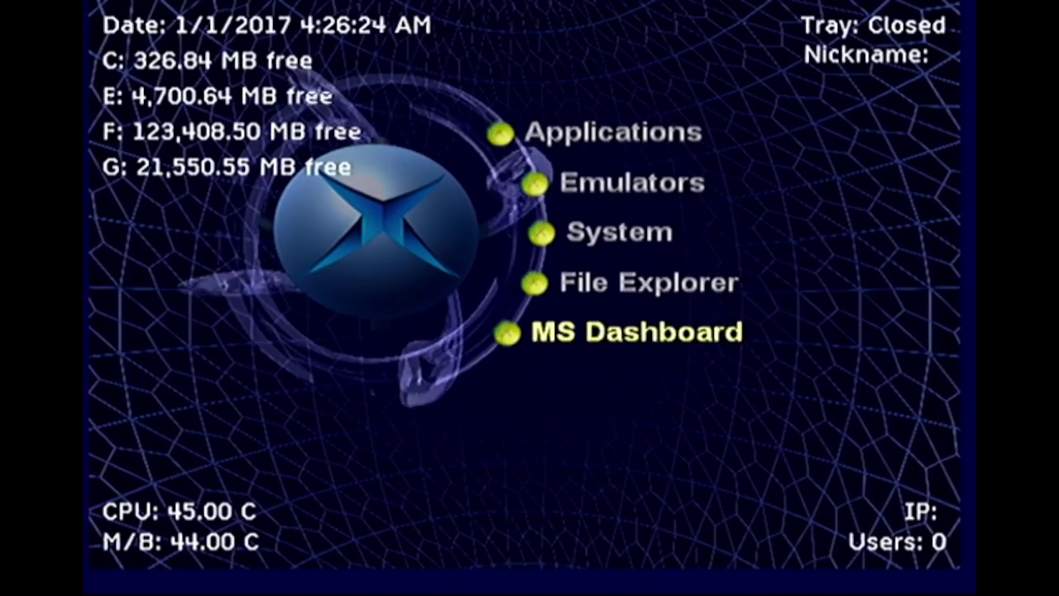
key("Down")
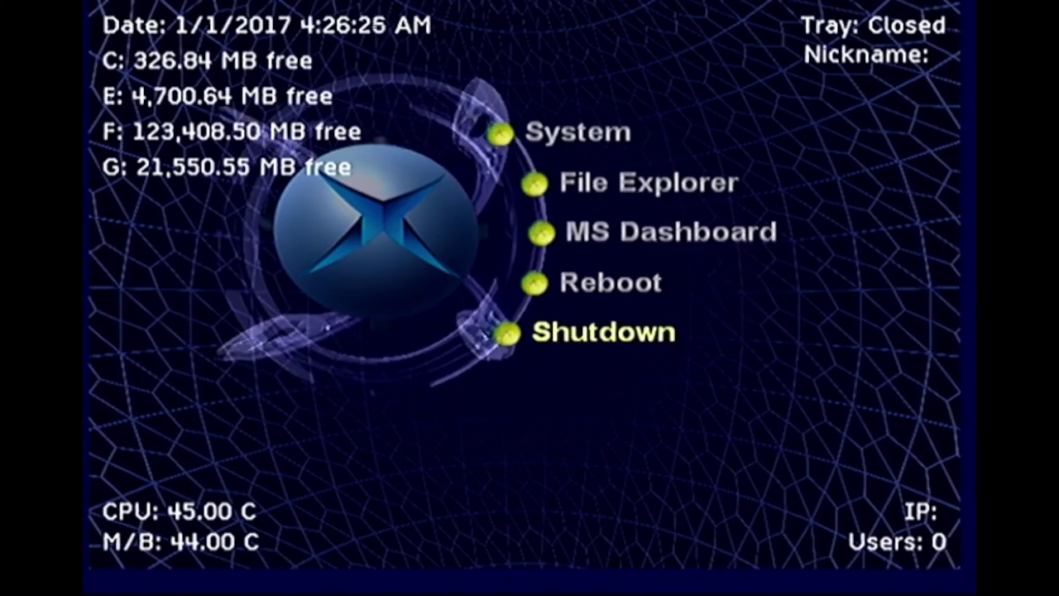
key("Up")
key("Up")
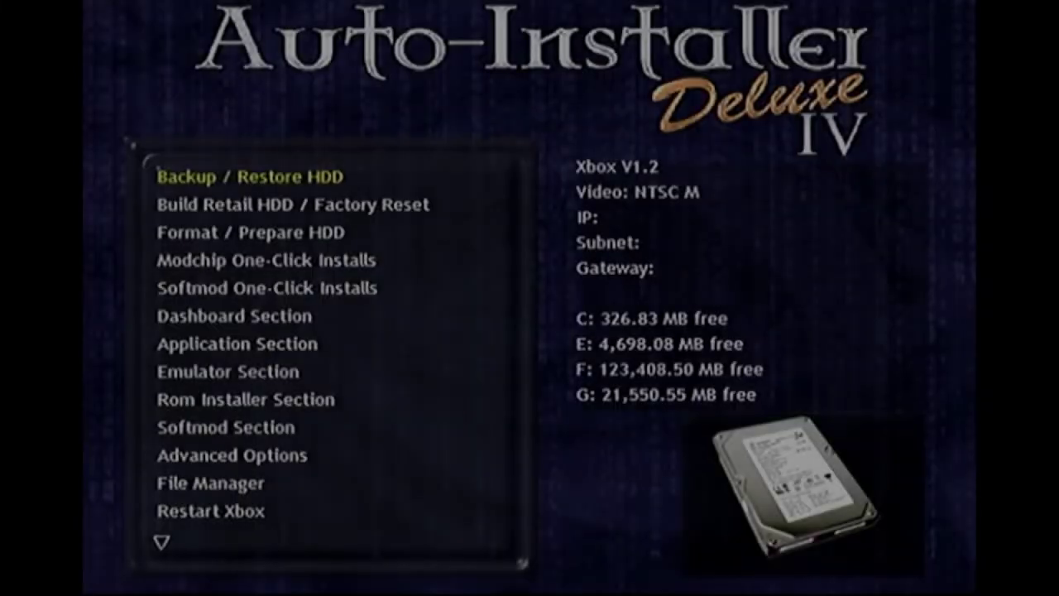
From the Emulator Section of Auto-Installer Deluxe, install all emulators to the G drive and acknowledge completion.
key("Down")
key("Down")
key("Down")
key("Down")
key("Down")
key("Down")
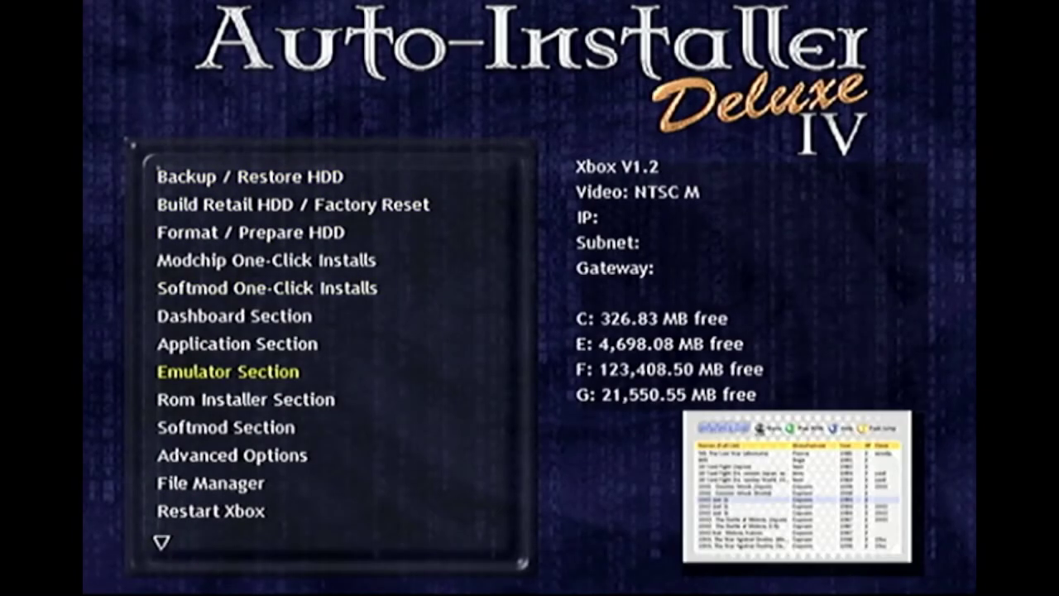
key("Return")
key("Down")
key("Down")
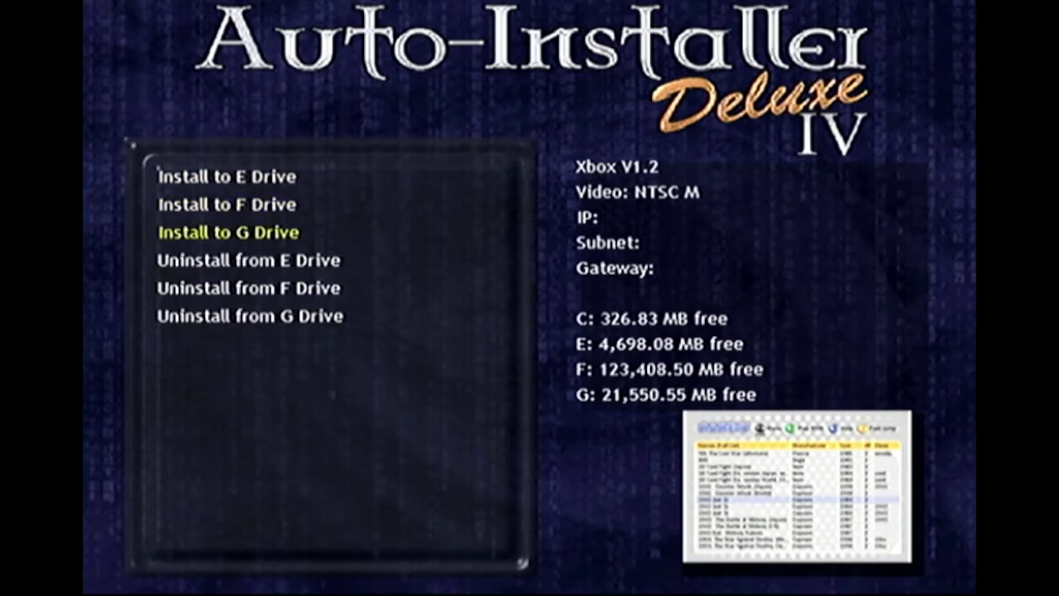
key("Return")
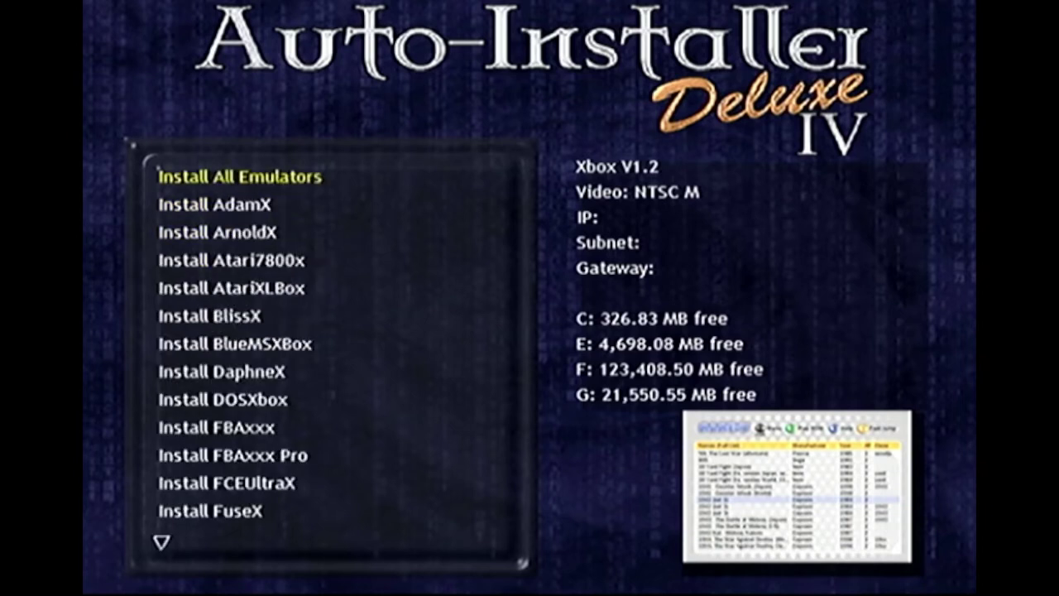
key("Return")
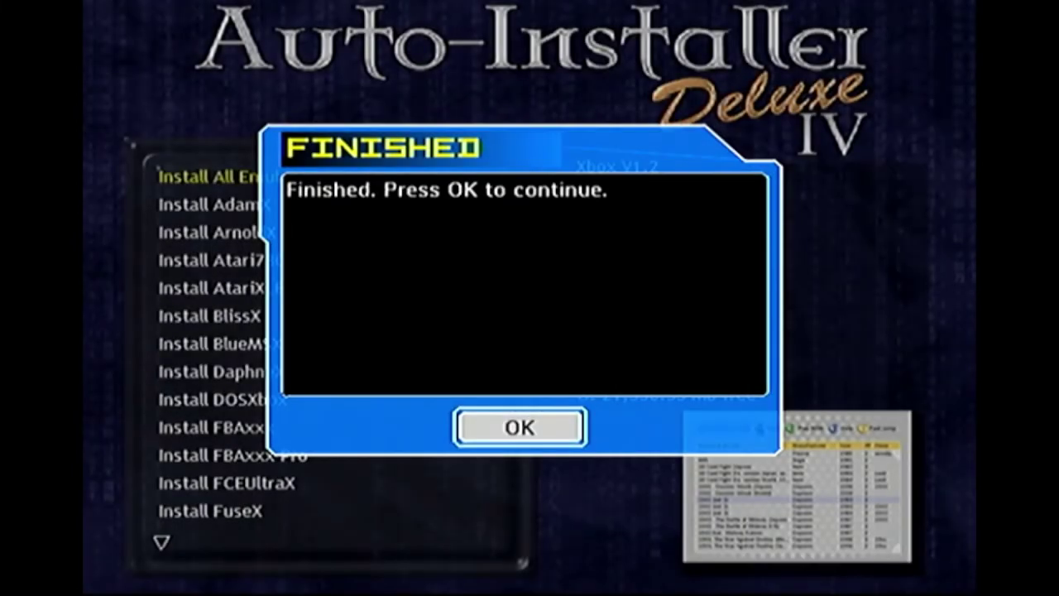
key("Return")
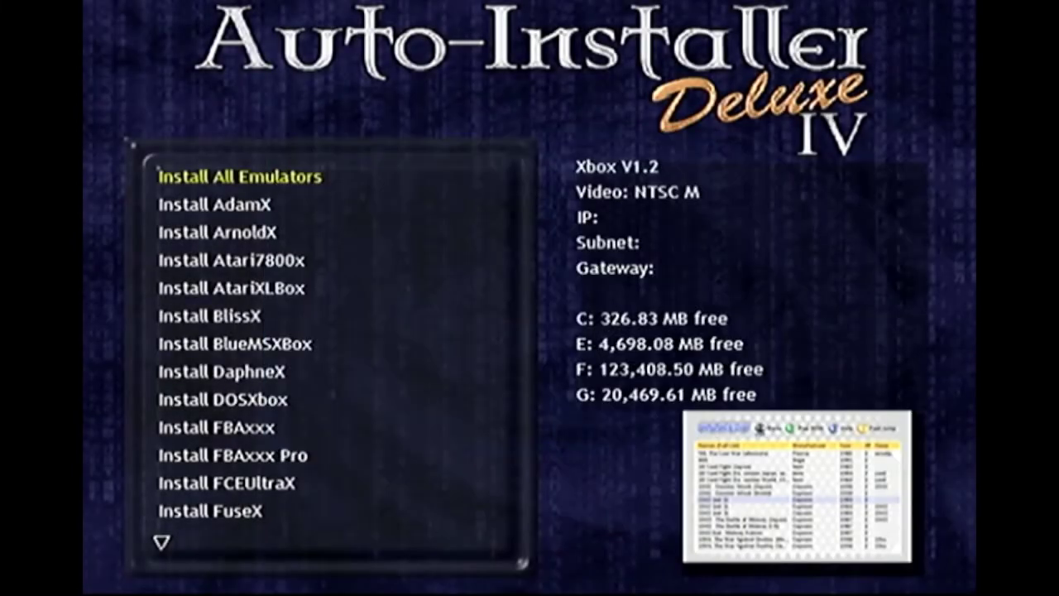
From the Rom Installer Section, install the ROMs for AdamX to the G drive and acknowledge completion.
key("Return")
key("Escape")
key("Down")
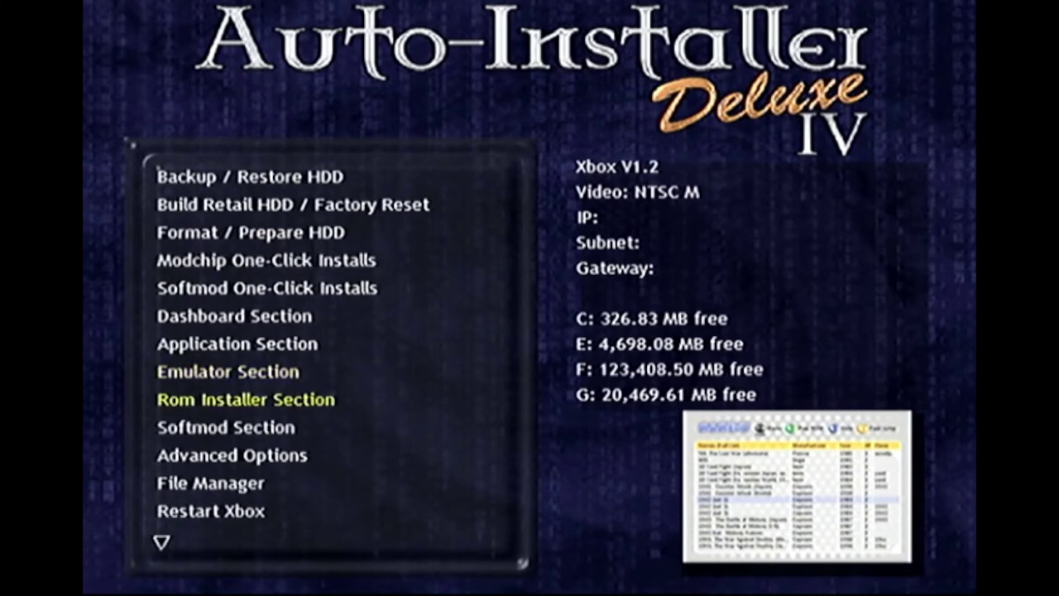
key("Return")
key("Down")
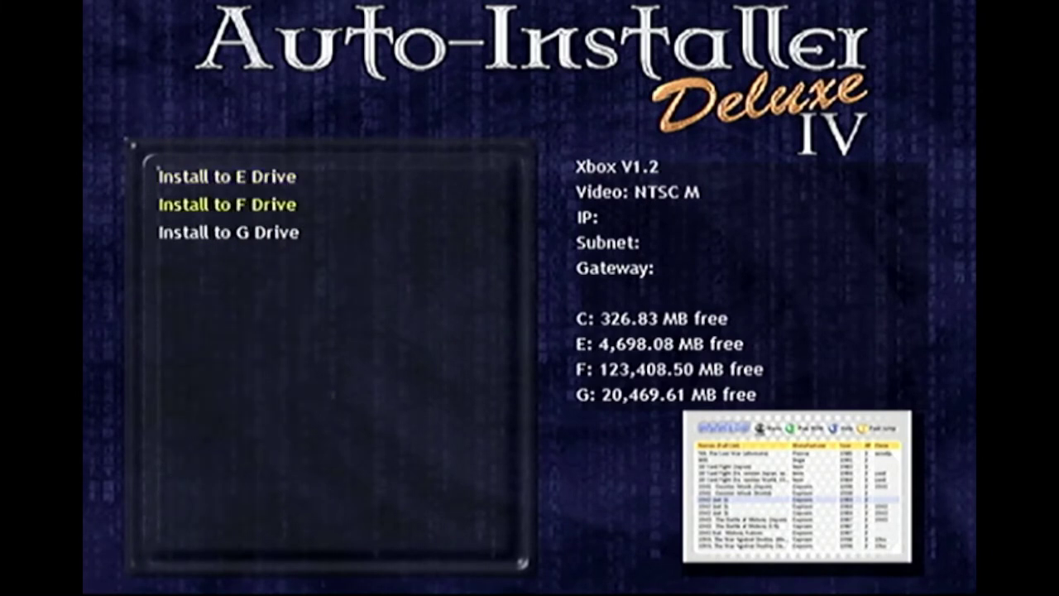
key("Return")
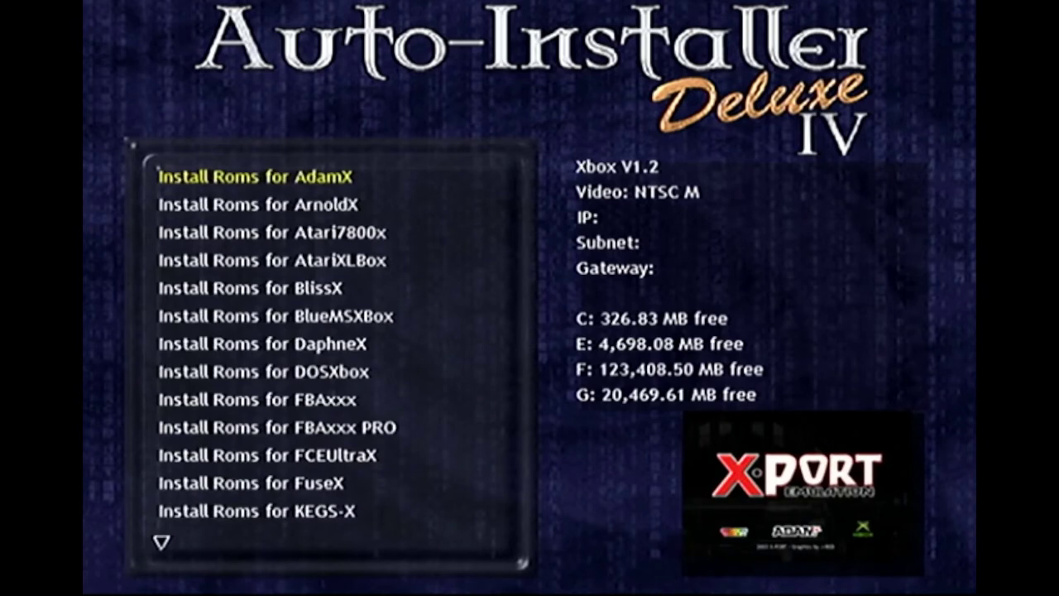
key("Return")
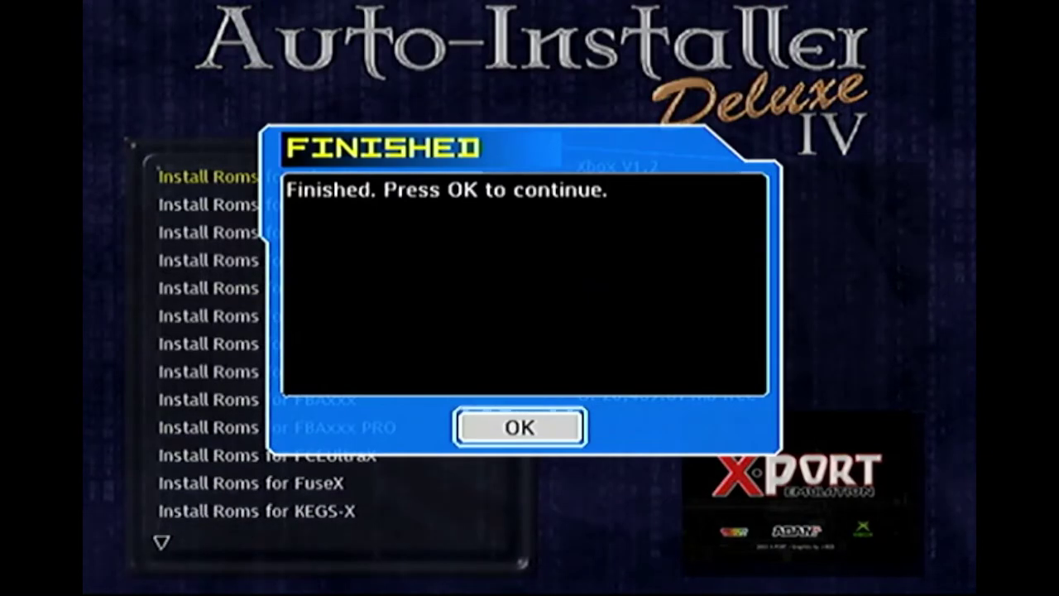
key("Return")
From the Application Section, install all applications to the G drive and acknowledge completion.
key("Up")
key("Return")
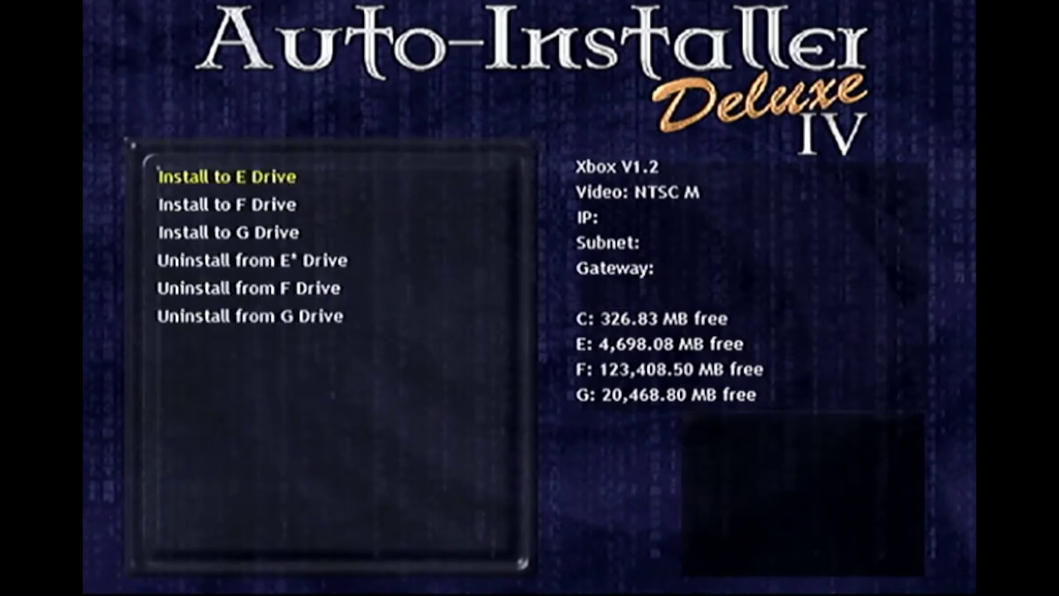
key("Down")
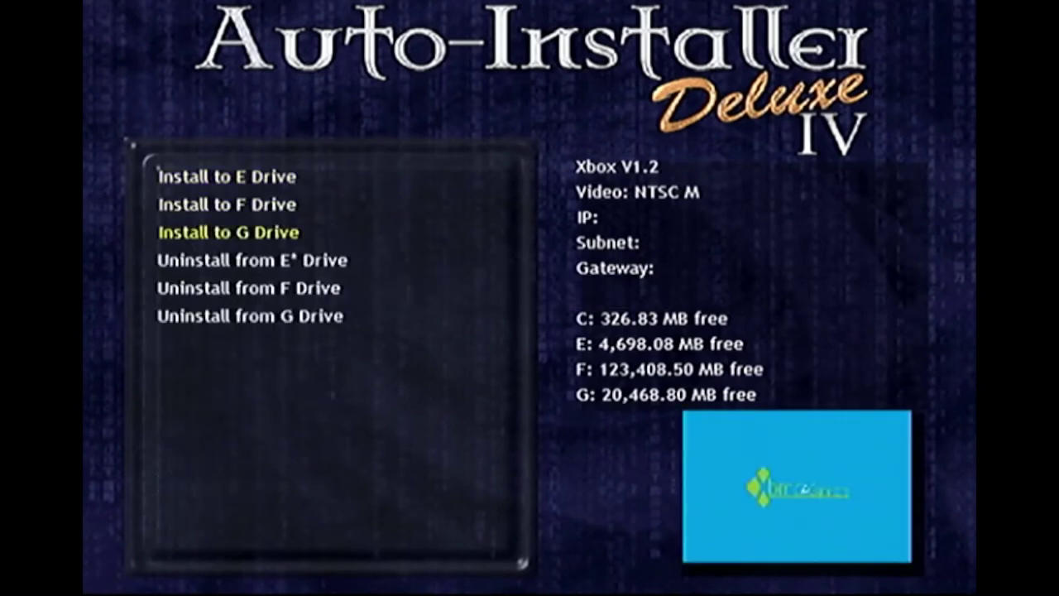
key("Return")
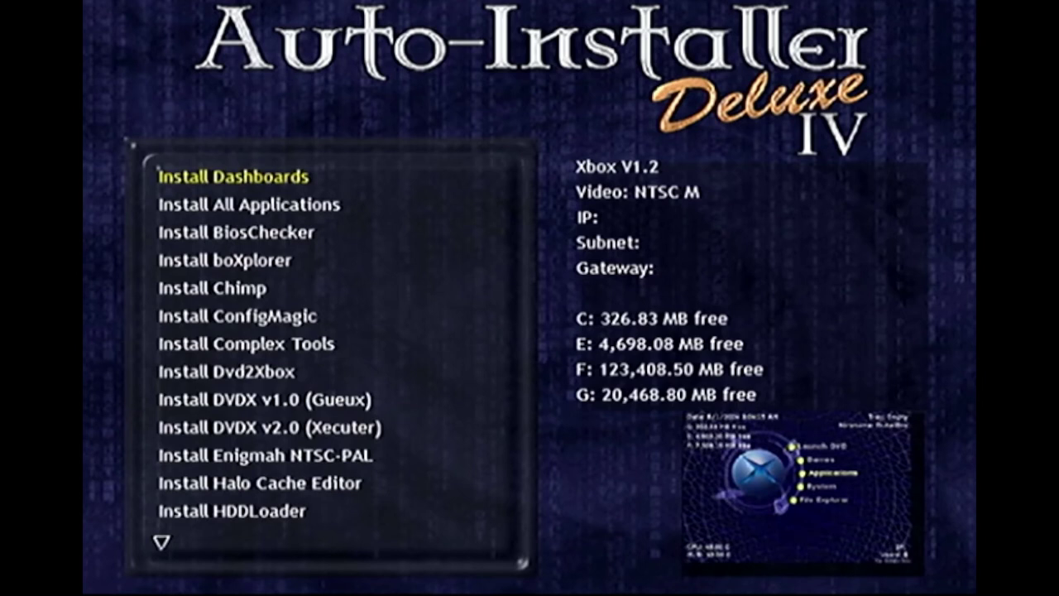
key("Down")
key("Return")
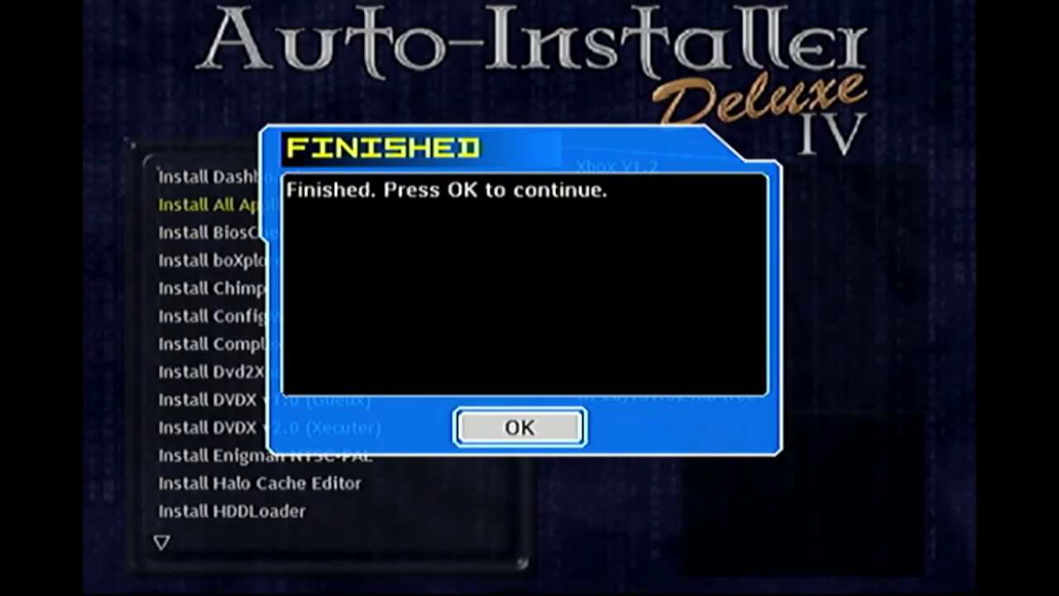
key("Return")
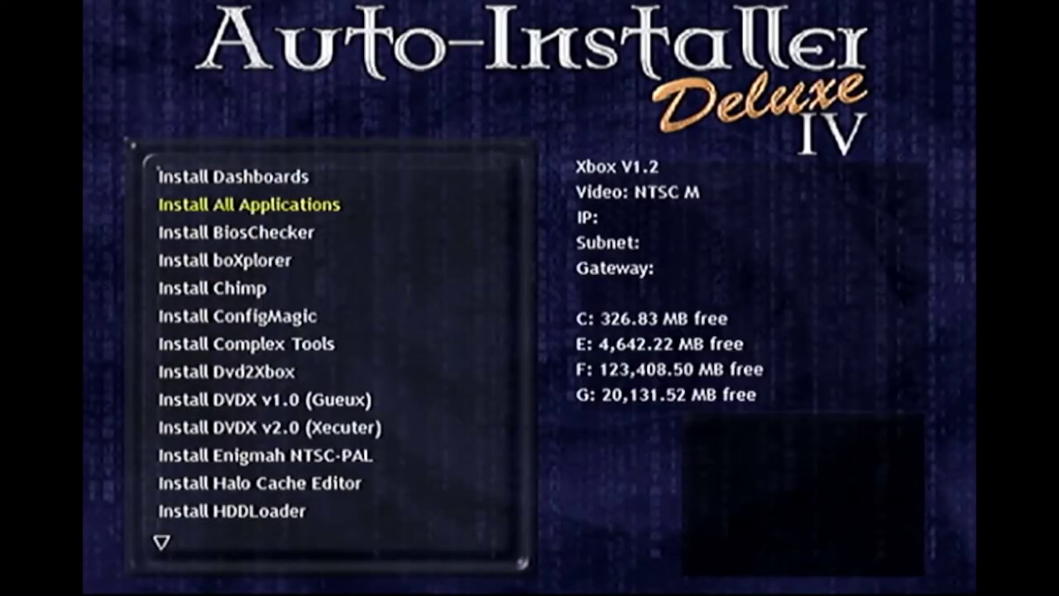
From the Install Dashboards list, install XBMC4Gamers and acknowledge completion.
key("Up")
key("Return")
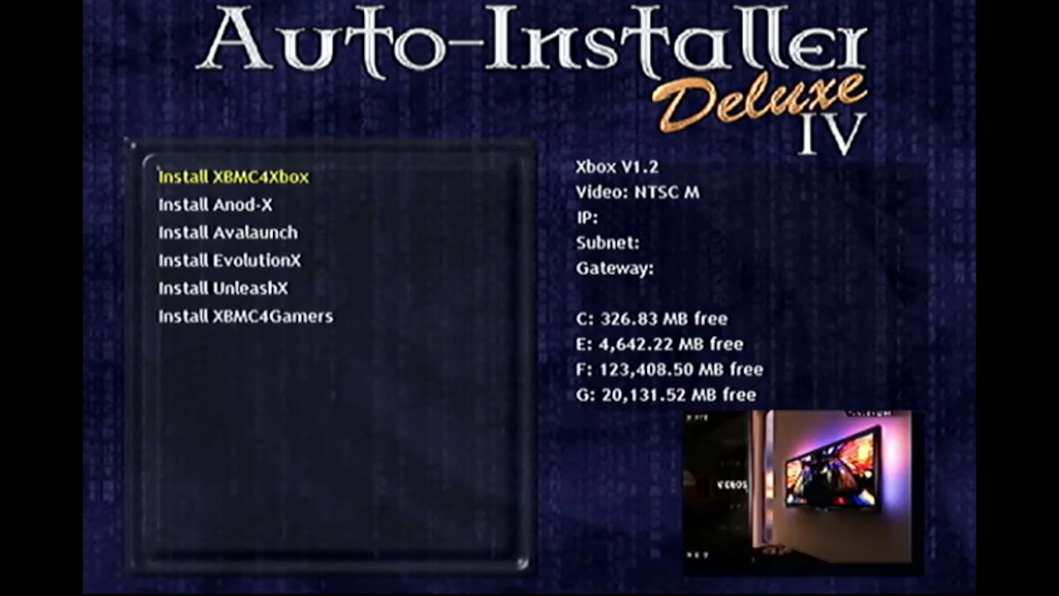
key("Return")
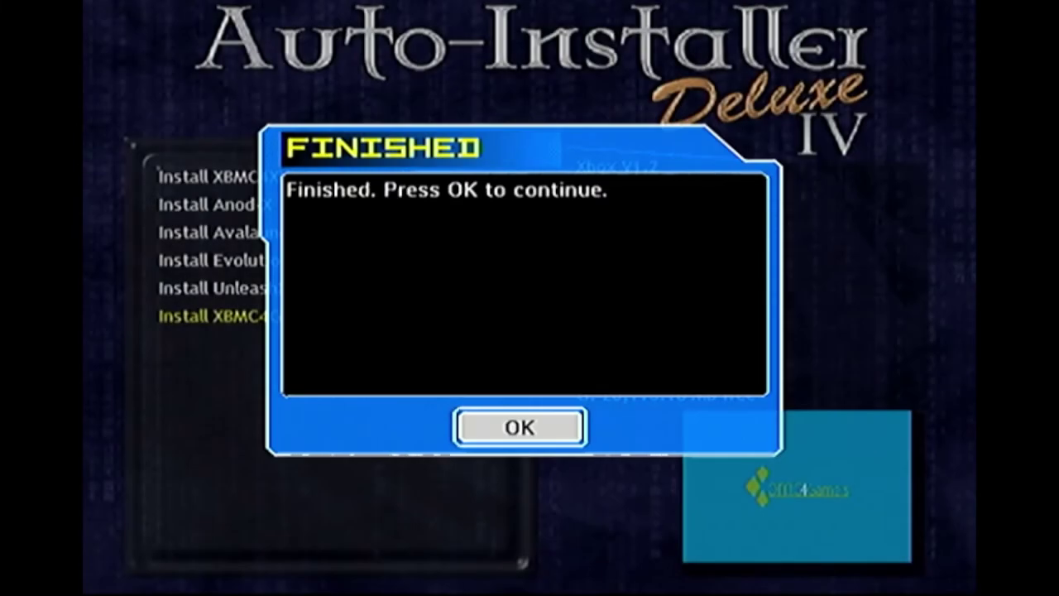
key("Return")
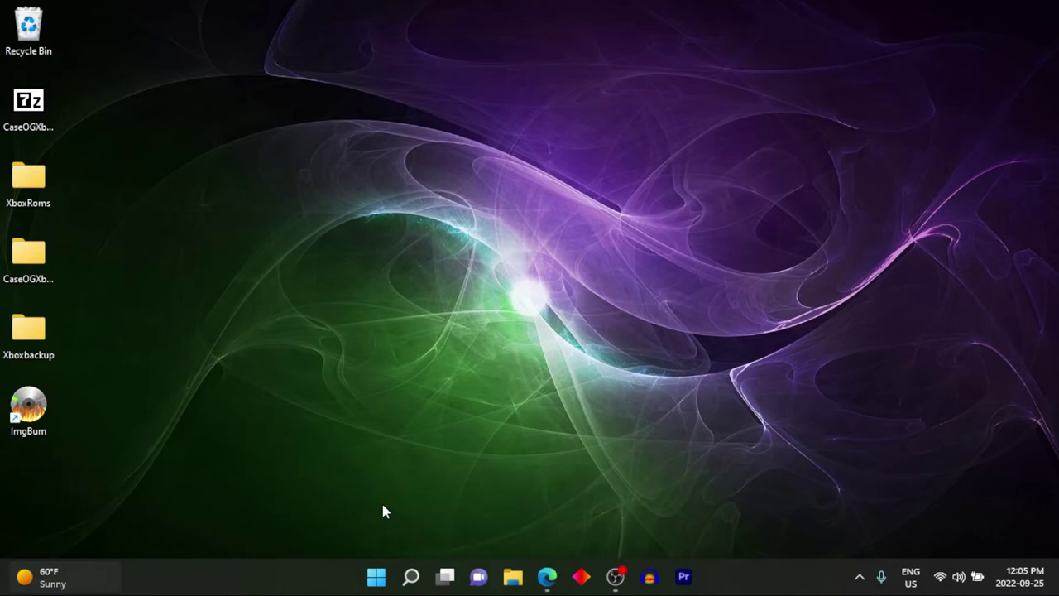
On the PC, open the XboxRoms folder from the desktop and look through its Games and Media subfolders.
double_click(25, 203)
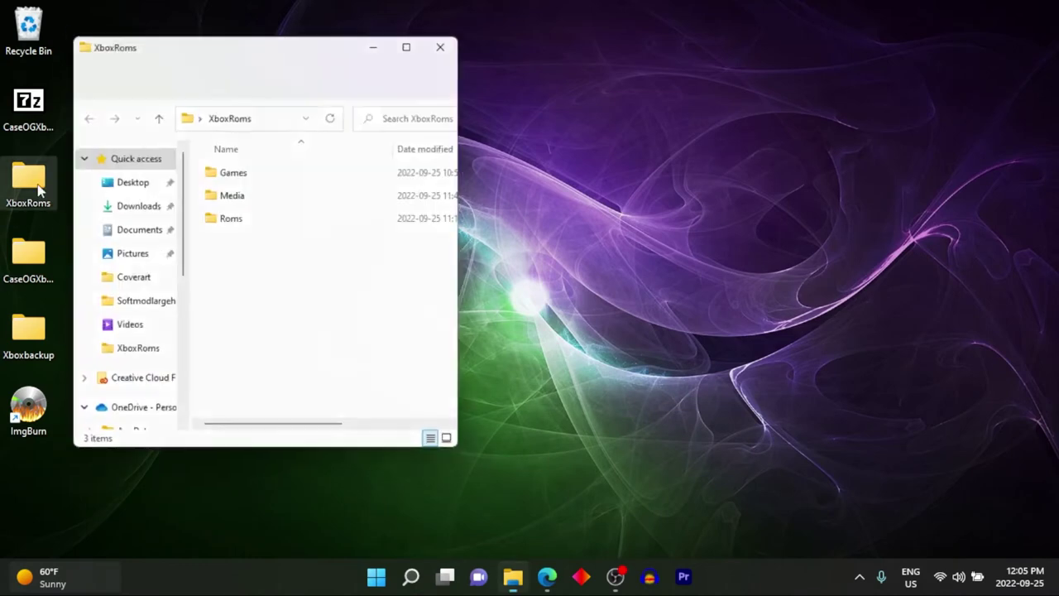
left_click_drag(145, 47, 587, 50)
double_click(677, 178)
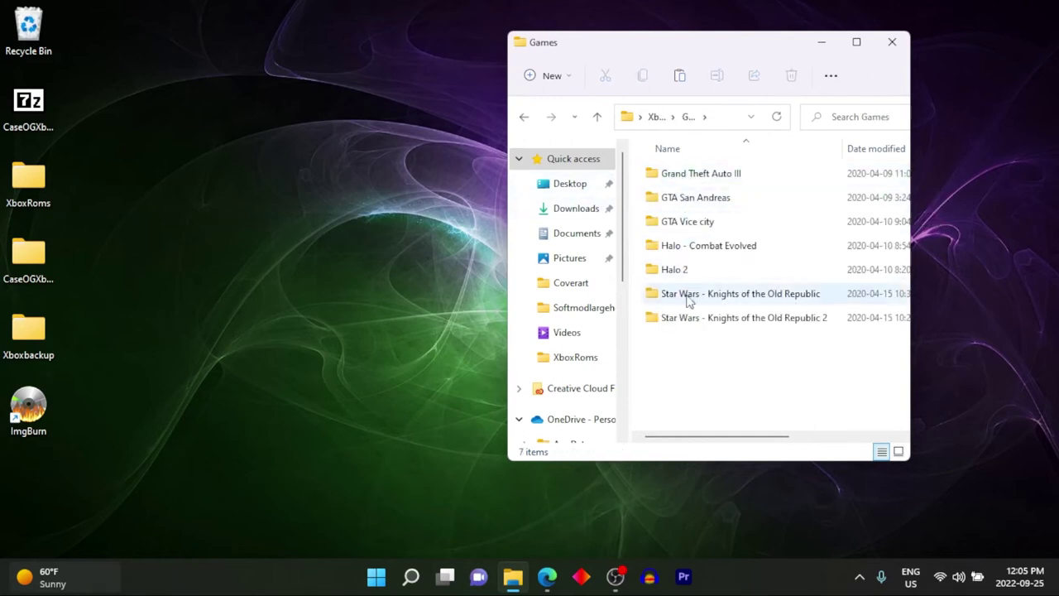
left_click(528, 120)
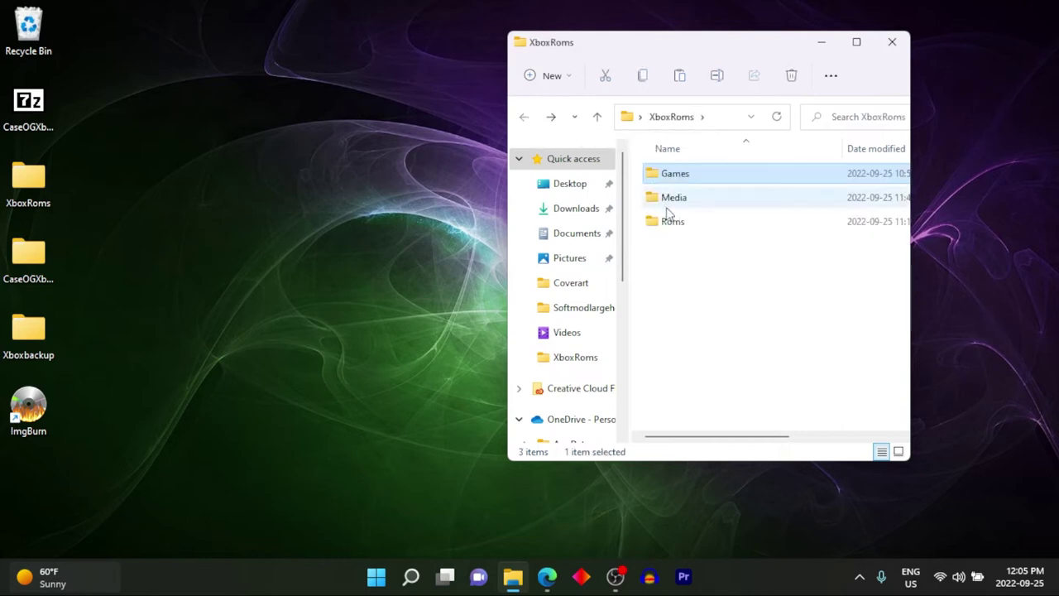
double_click(672, 208)
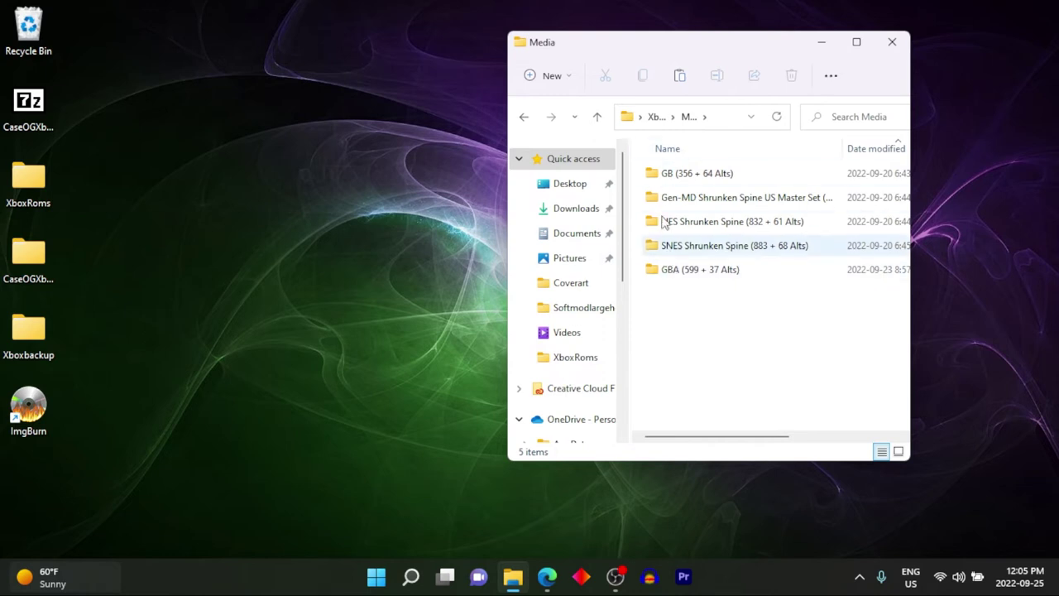
left_click(526, 118)
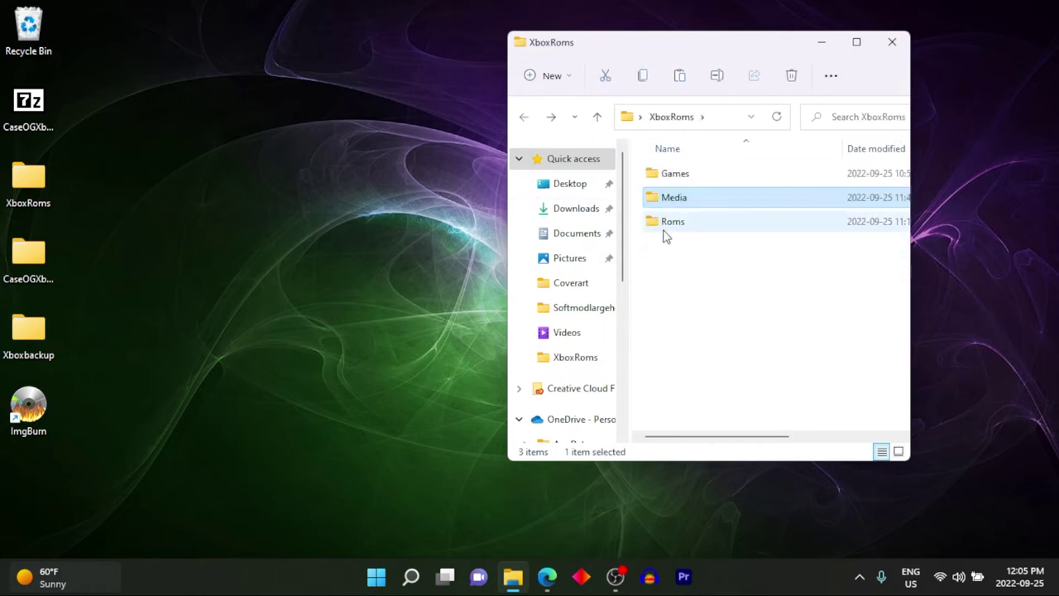
Examine the ROM file names in the gbaUS and gbUS folders inside Roms.
double_click(662, 232)
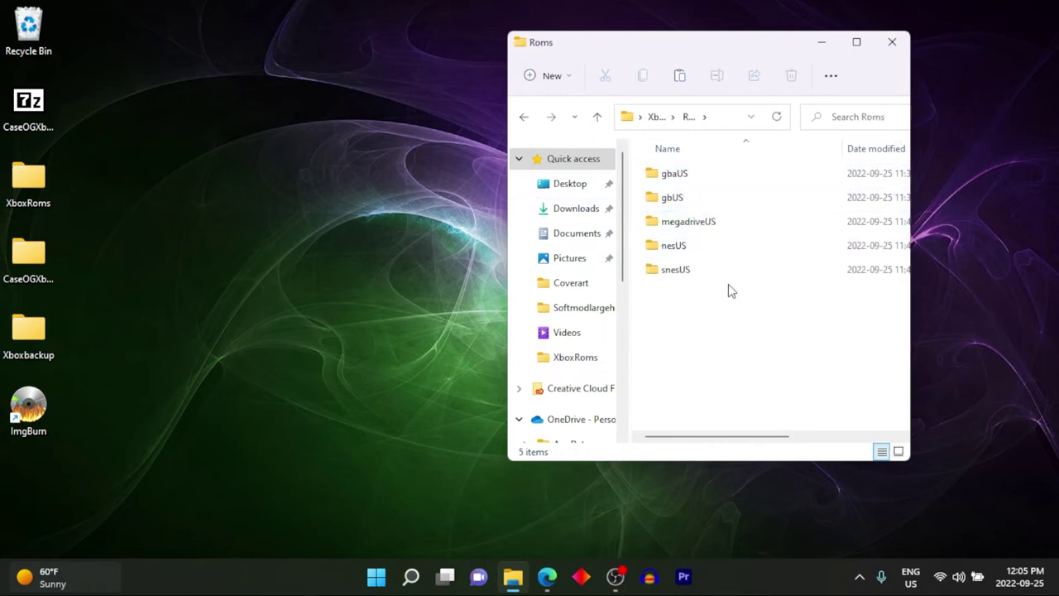
double_click(671, 173)
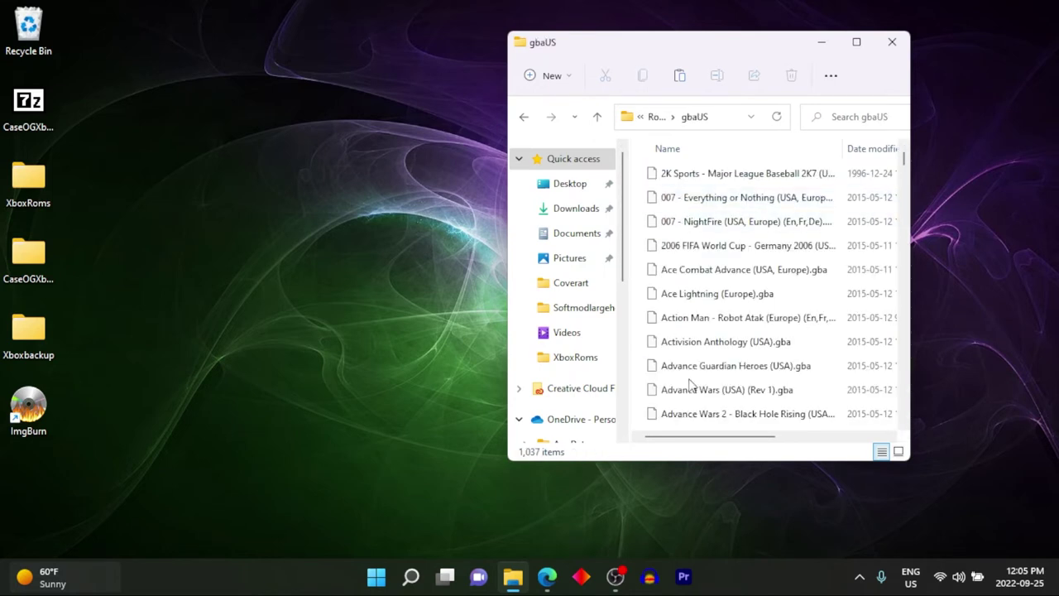
left_click(525, 120)
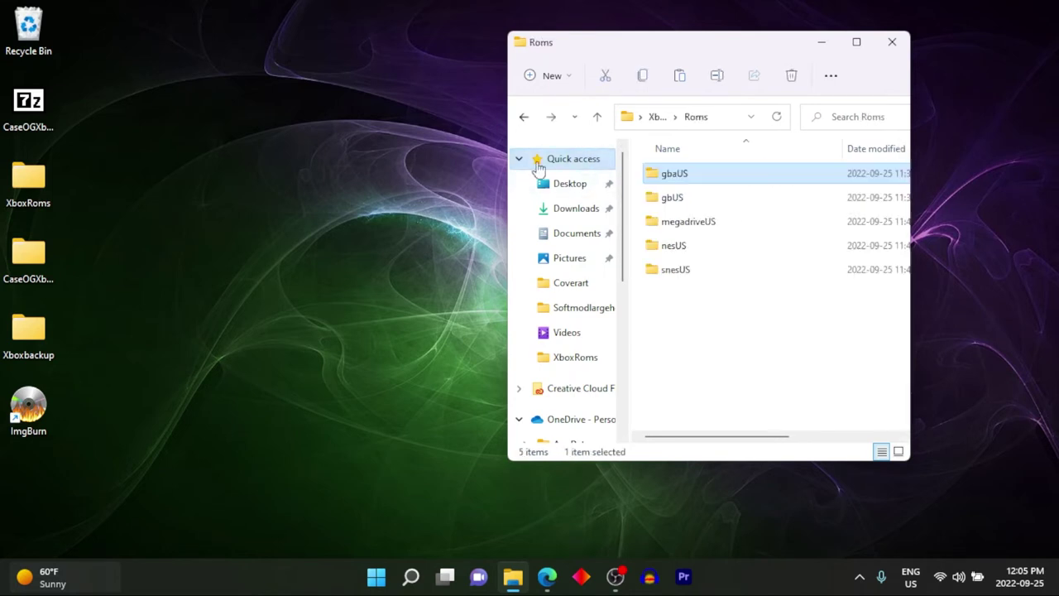
double_click(674, 200)
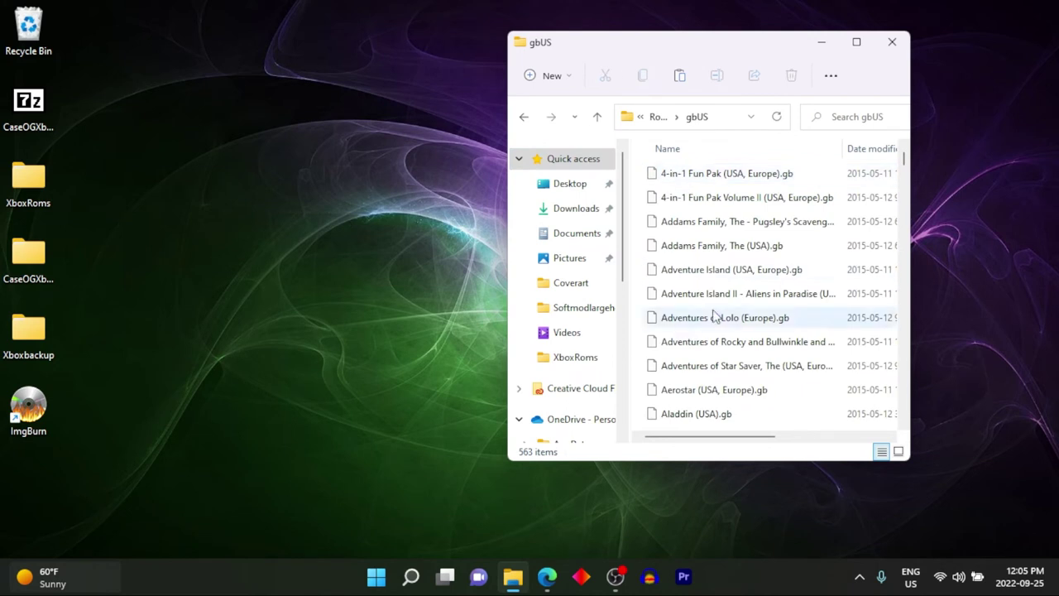
left_click(524, 118)
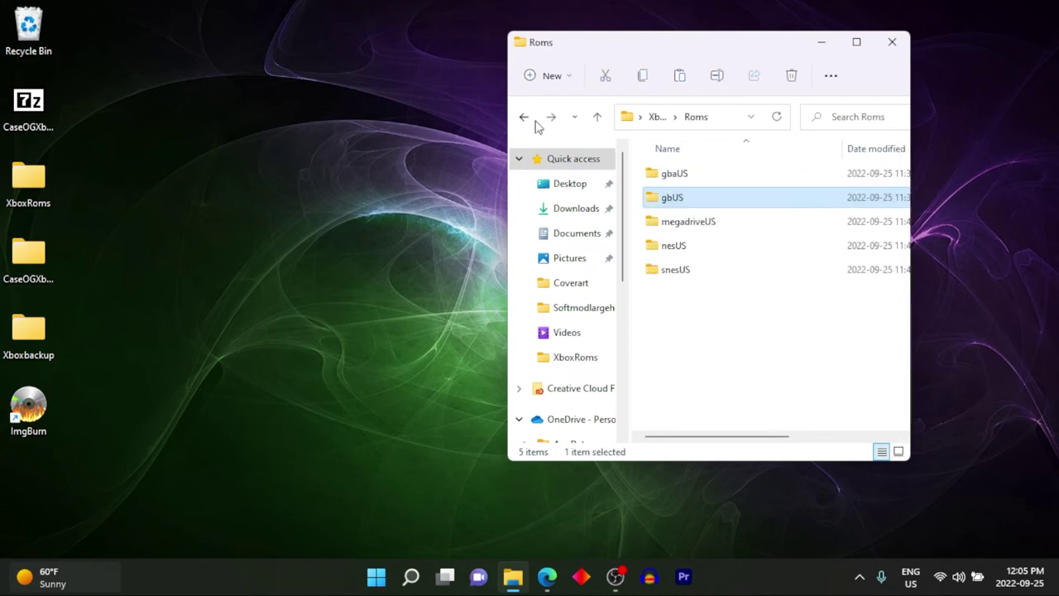
Copy fatxrenamer from the Extras folder of the CaseOGXbox package and close that folder's window.
double_click(37, 263)
double_click(673, 313)
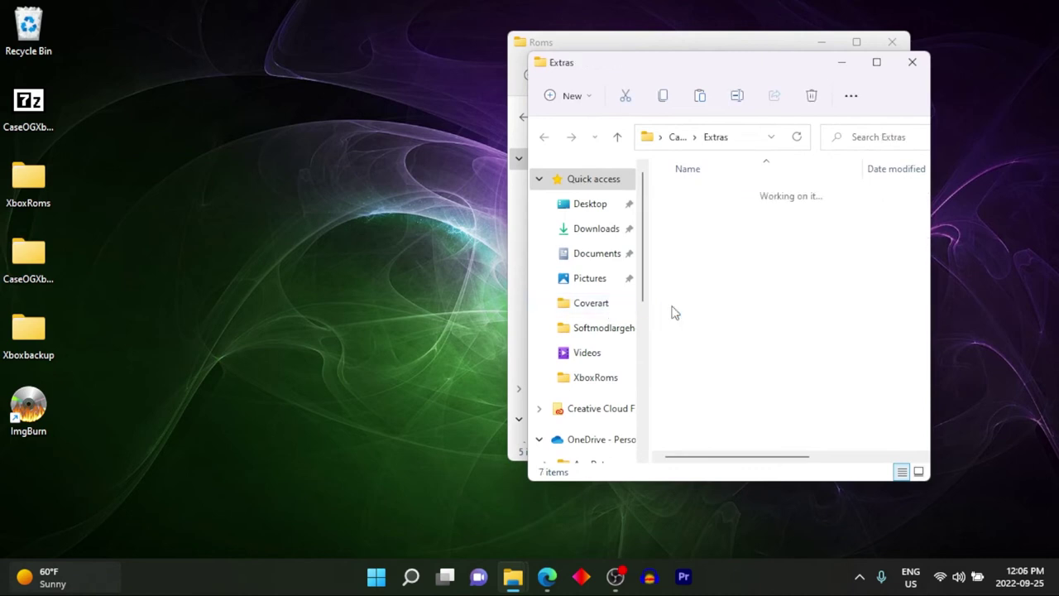
left_click(688, 242)
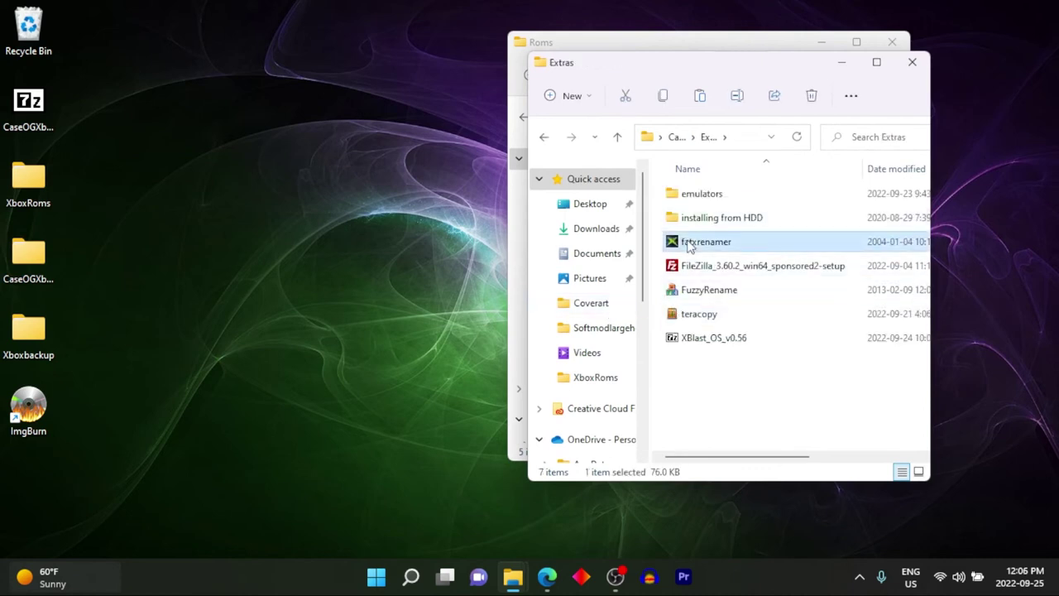
right_click(689, 244)
left_click(745, 263)
left_click_drag(720, 75, 469, 74)
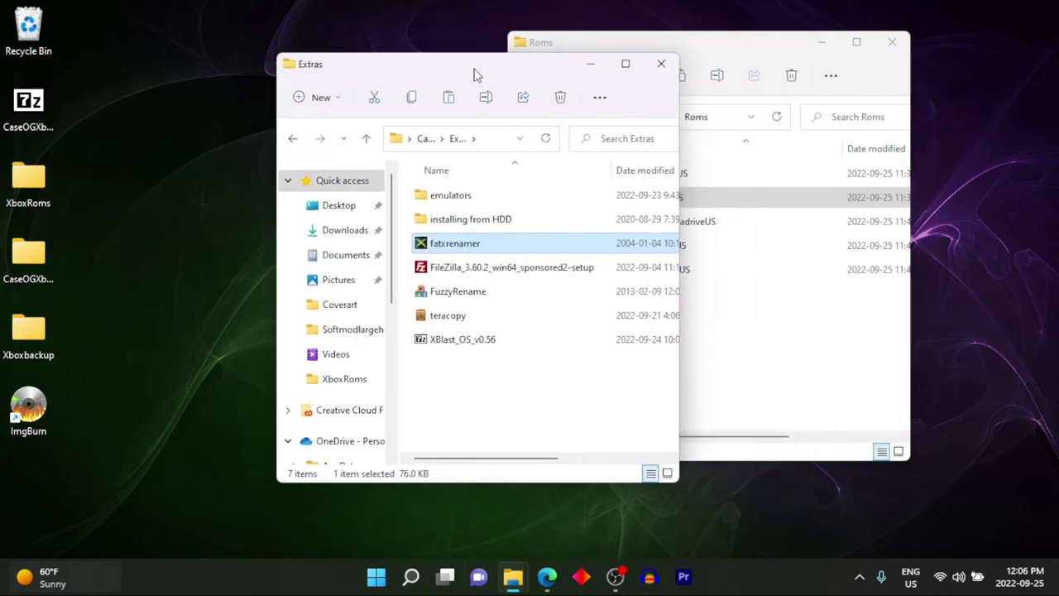
left_click(667, 65)
Paste fatxrenamer into the gbaUS ROM folder using Explorer, and open the gbUS folder.
double_click(689, 175)
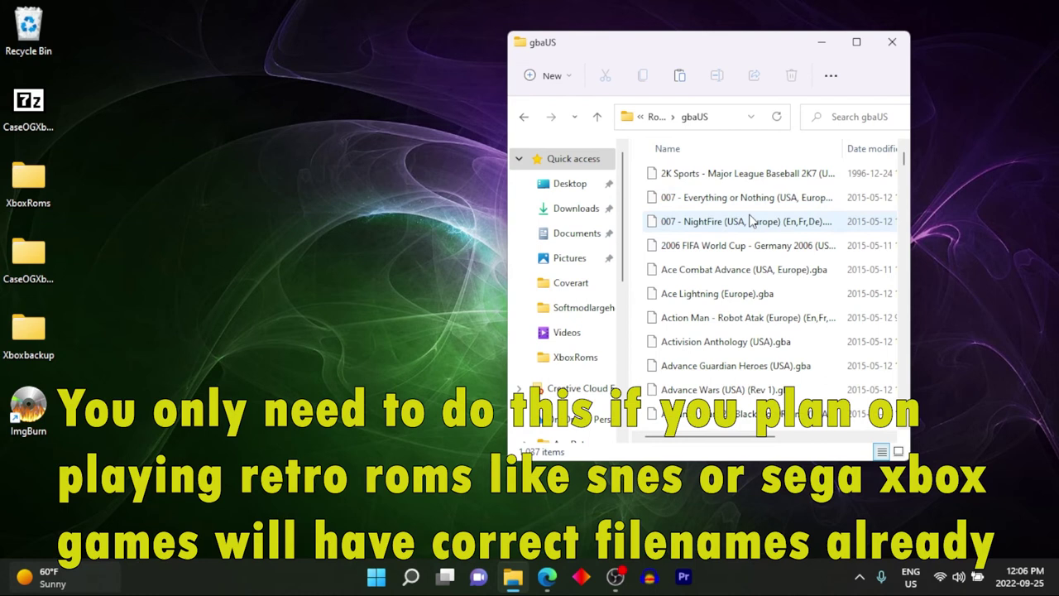
key("ctrl+v")
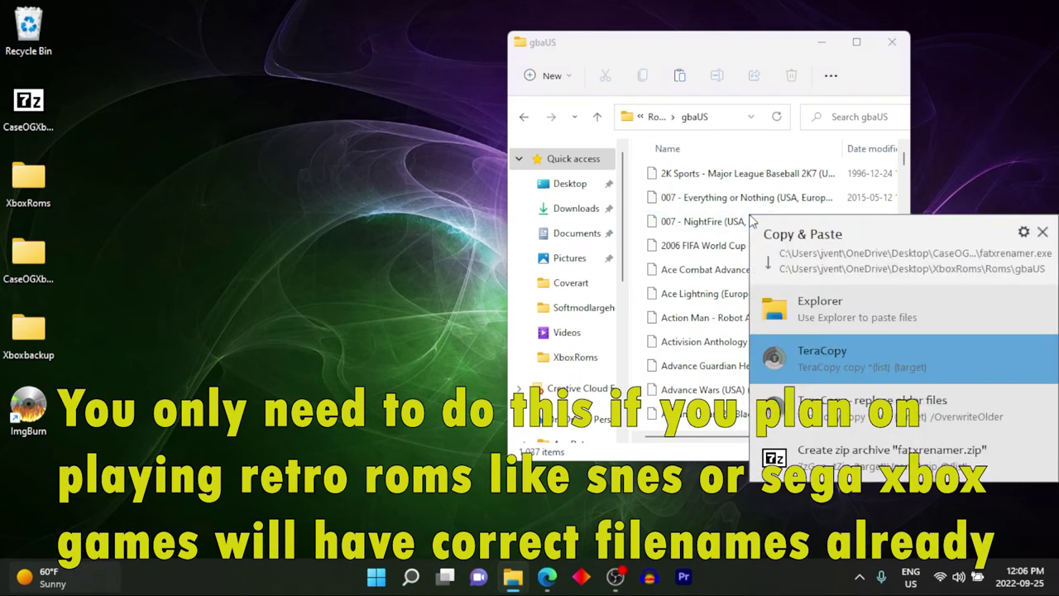
left_click(799, 321)
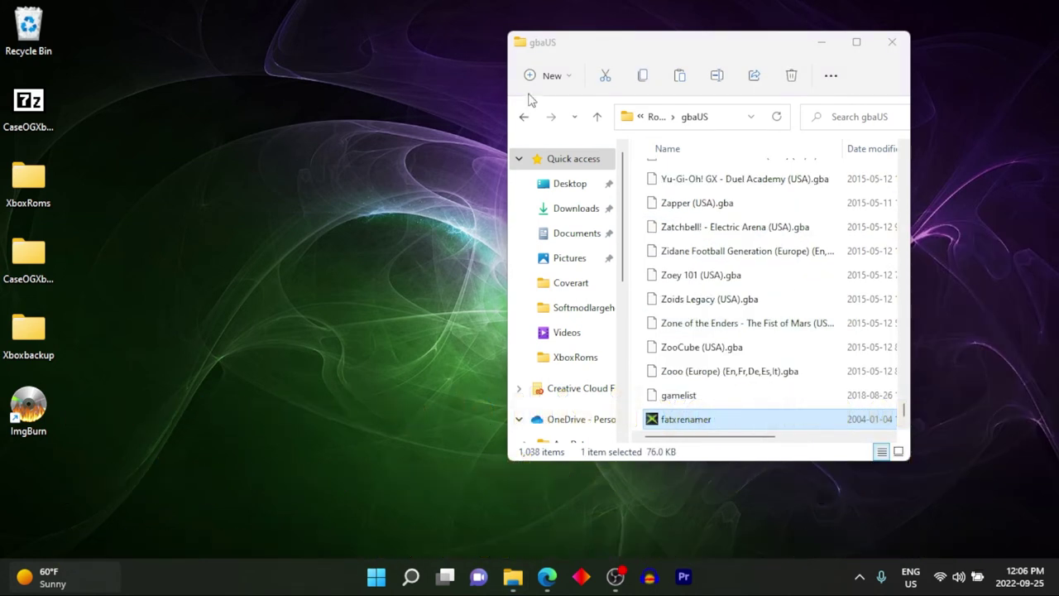
left_click(523, 120)
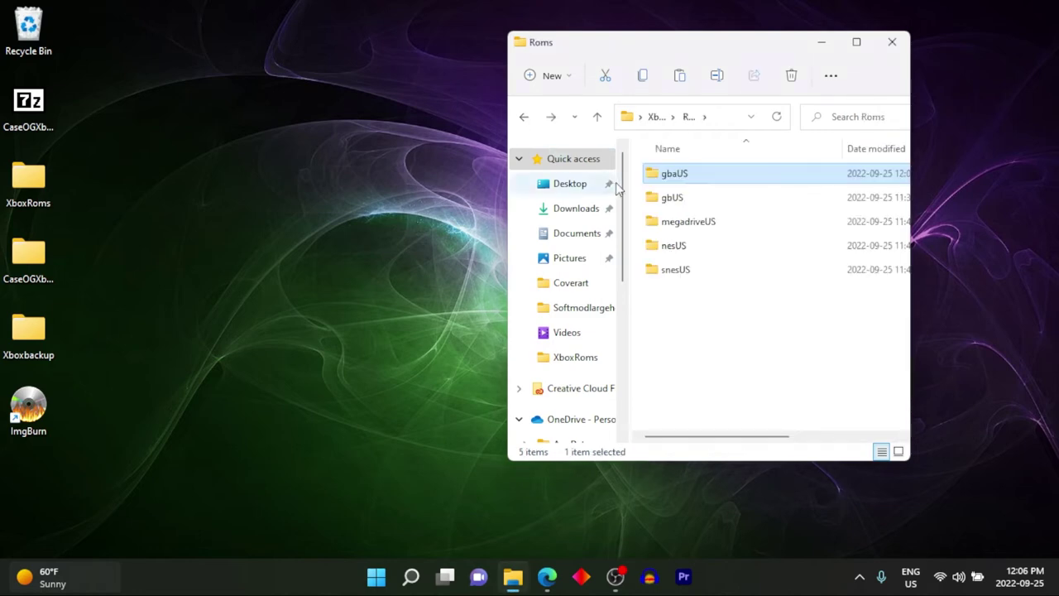
double_click(664, 198)
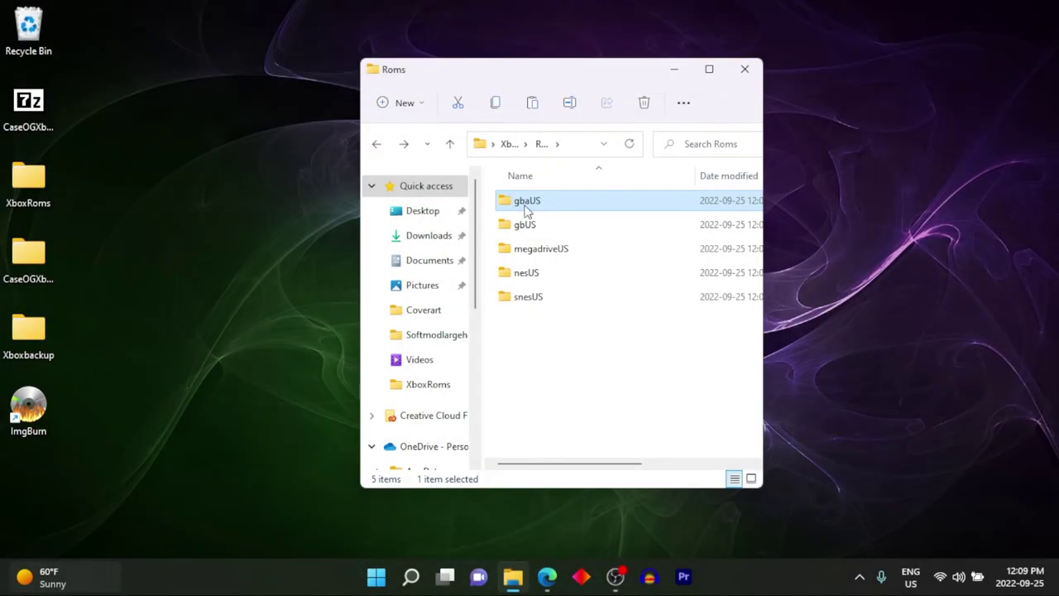
Run fatxrenamer in the gbaUS folder to rename the directory's files for FATX, and close the program.
double_click(526, 211)
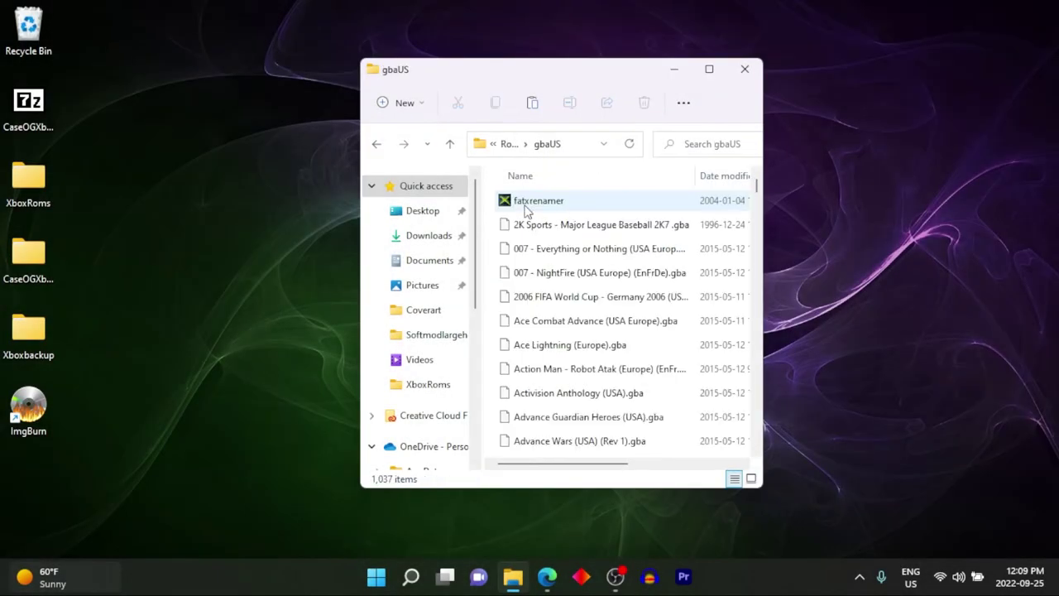
double_click(526, 206)
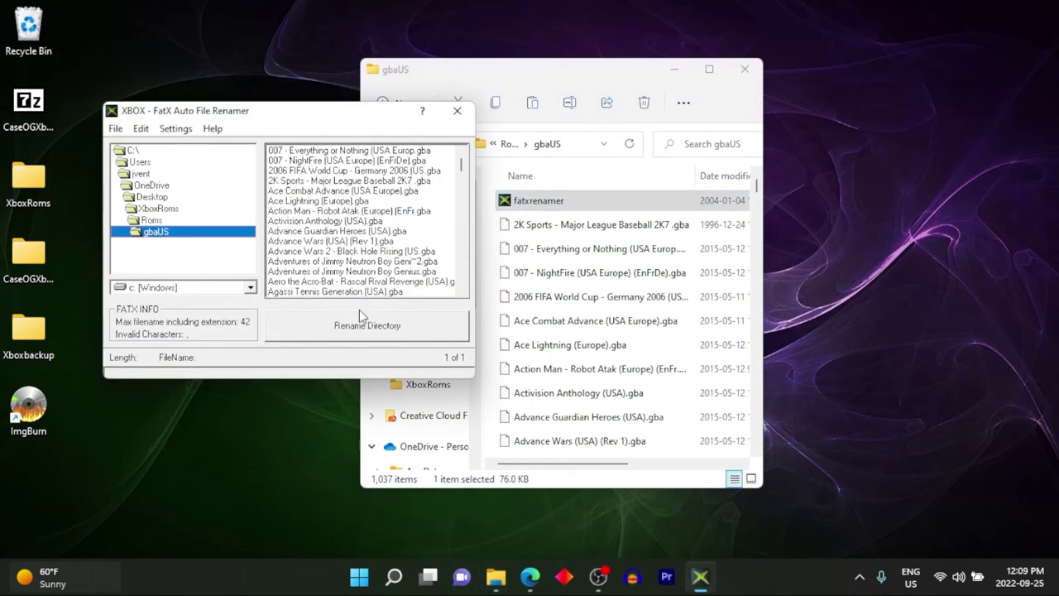
left_click(369, 331)
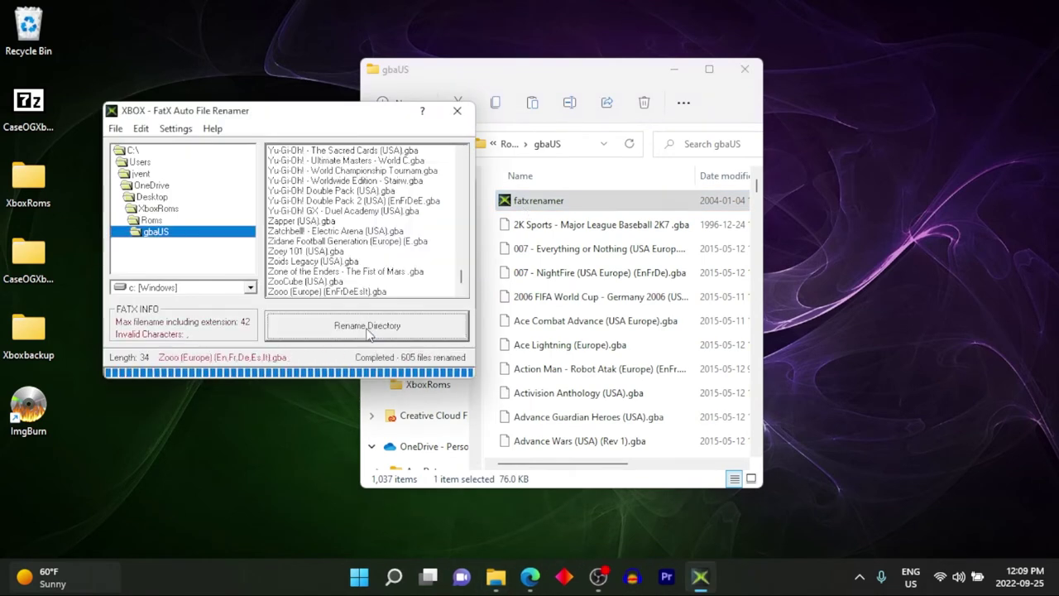
left_click(457, 118)
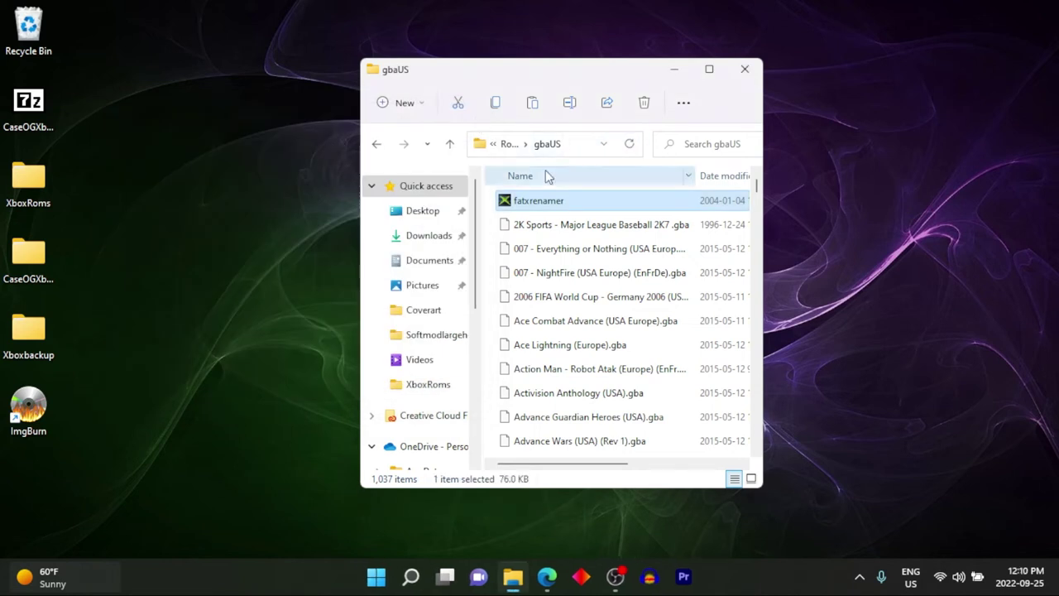
Delete fatxrenamer from the gbaUS ROM folder, look into gbUS, and return to the XboxRoms folder.
right_click(526, 207)
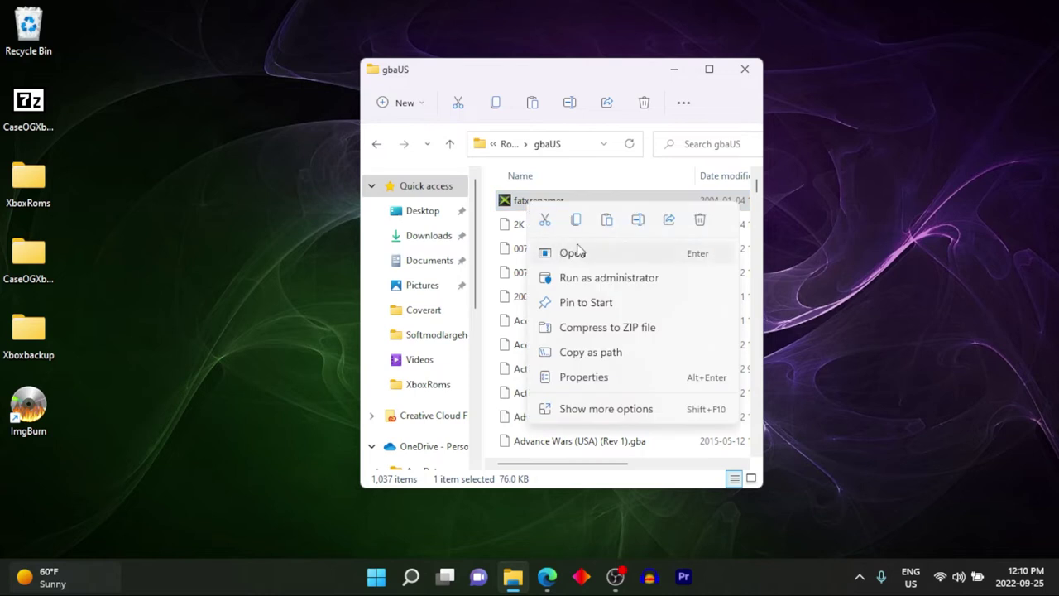
left_click(698, 225)
left_click(378, 144)
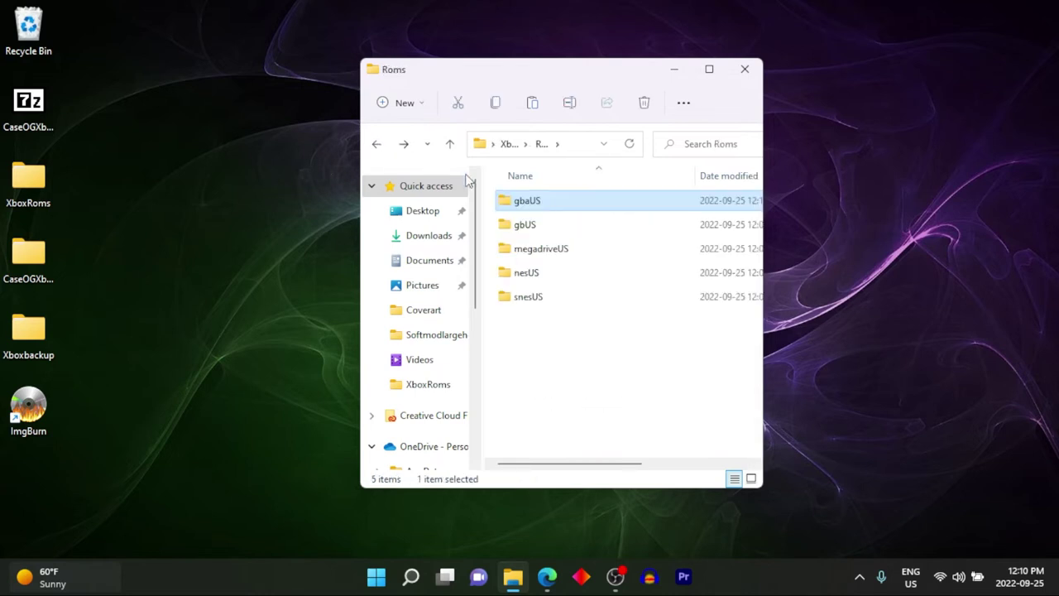
double_click(530, 224)
left_click(580, 205)
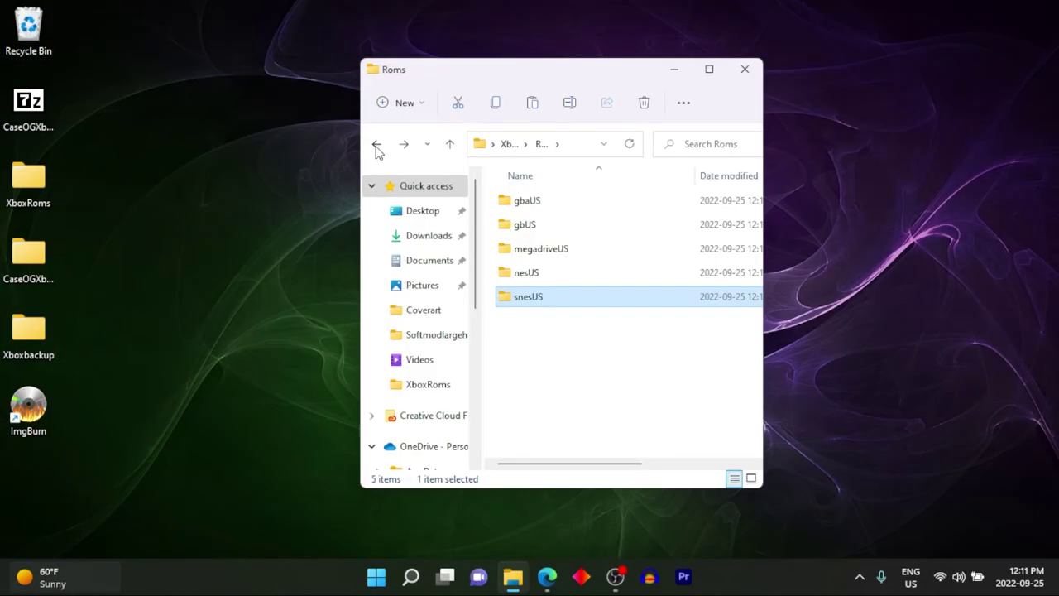
left_click(377, 144)
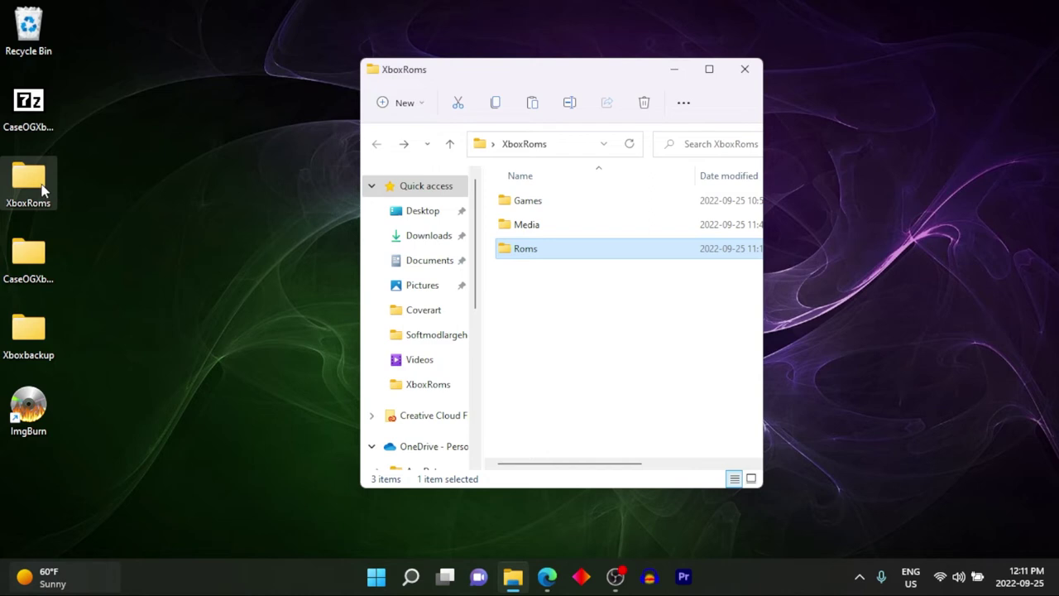
Launch FuzzyRename from the Extras folder of the CaseOGXboxPack package.
double_click(41, 269)
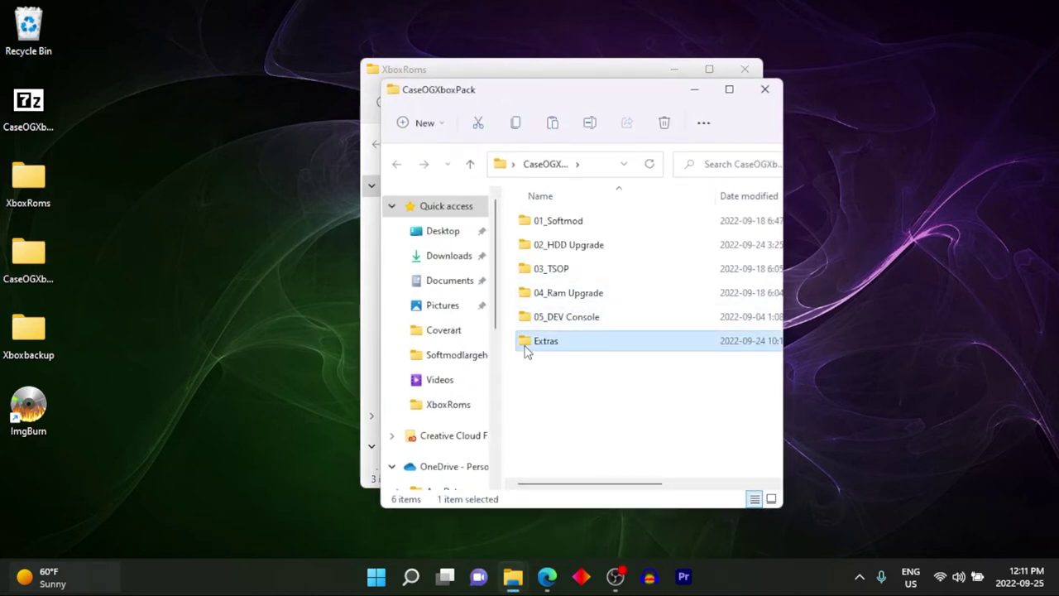
double_click(526, 350)
double_click(542, 323)
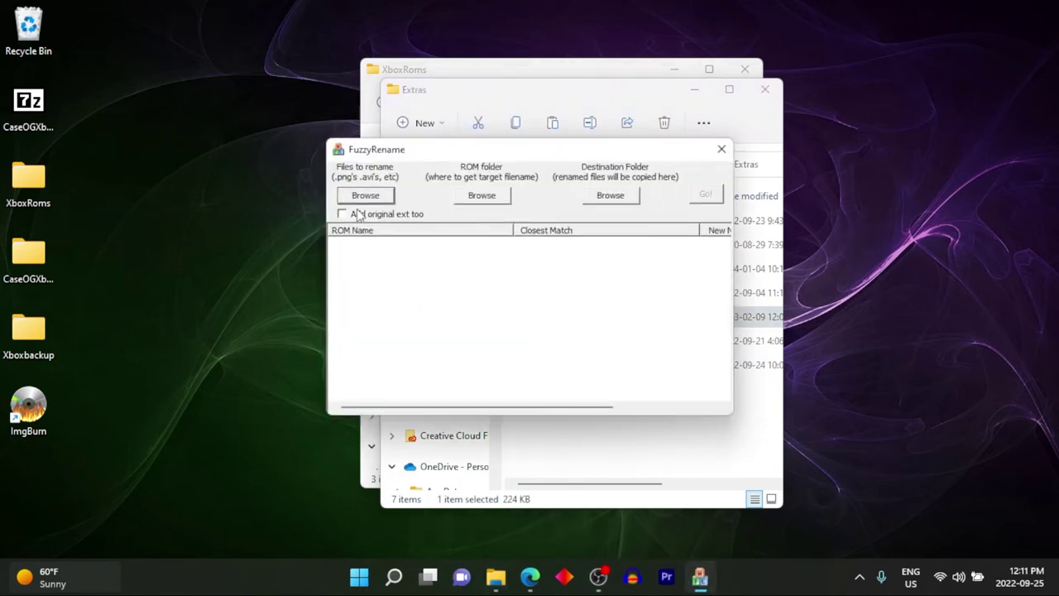
Create a new folder named GBA inside the Media folder of XboxRoms.
left_click(399, 72)
double_click(512, 253)
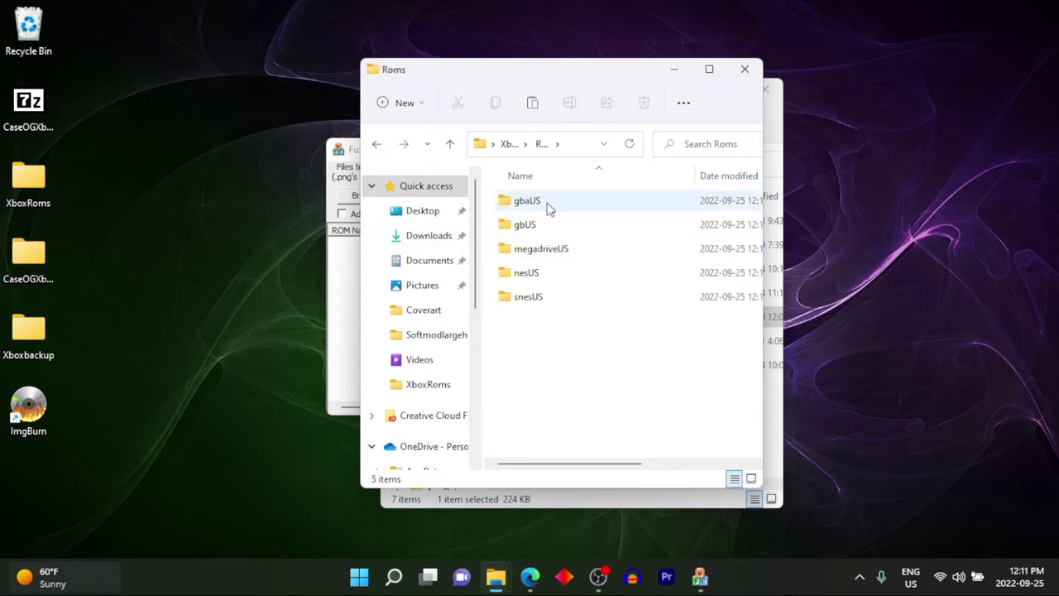
left_click(506, 143)
double_click(523, 226)
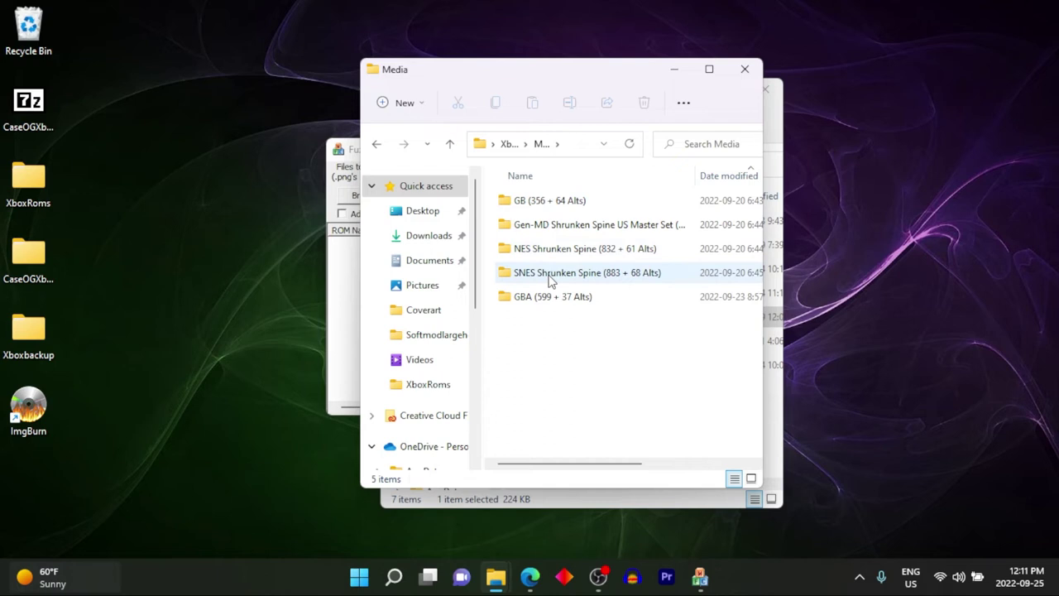
right_click(530, 343)
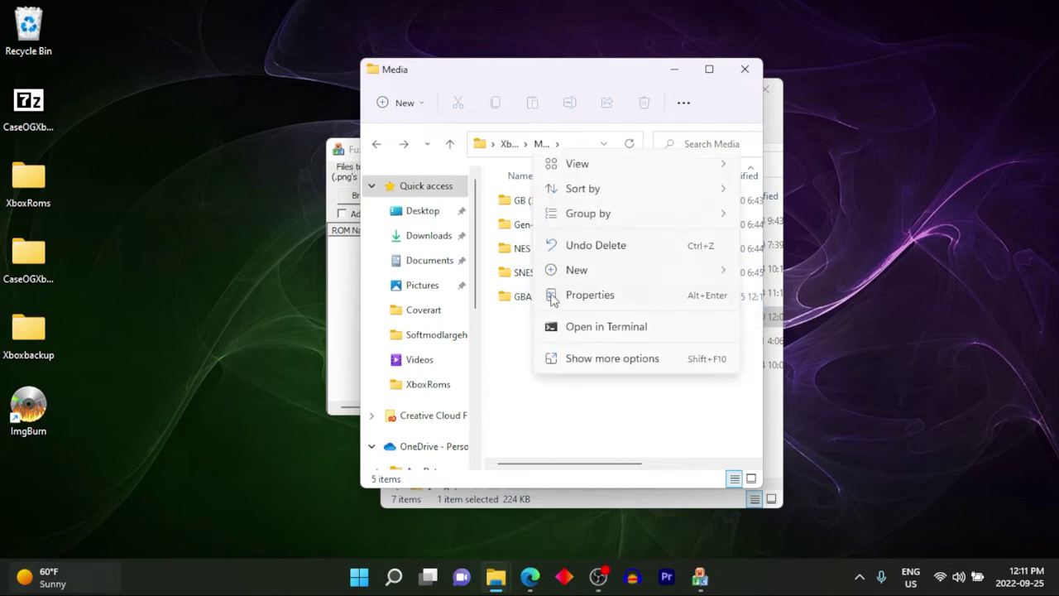
mouse_move(577, 271)
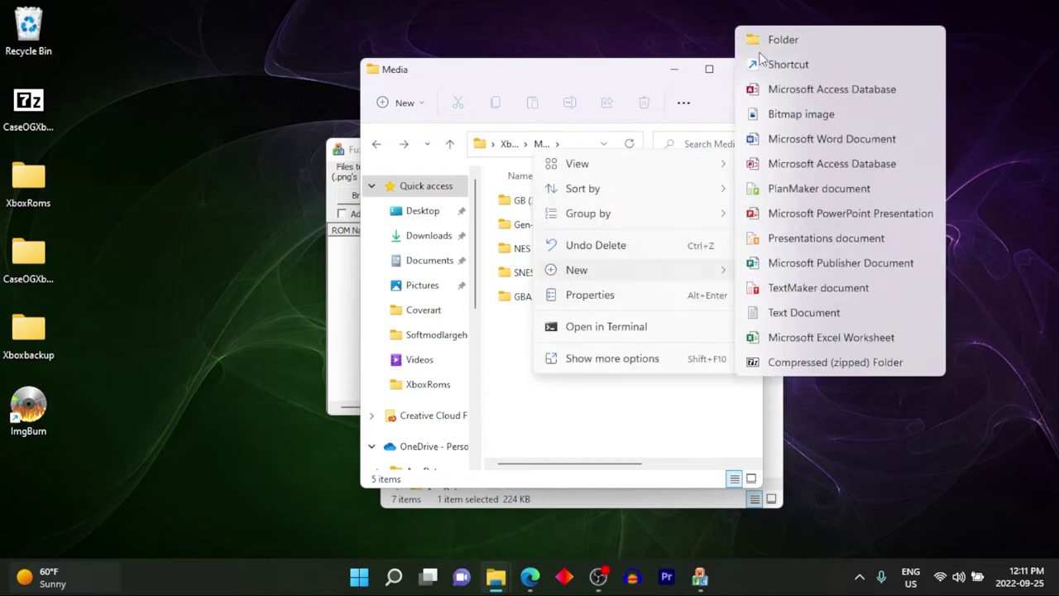
left_click(777, 41)
type("GB")
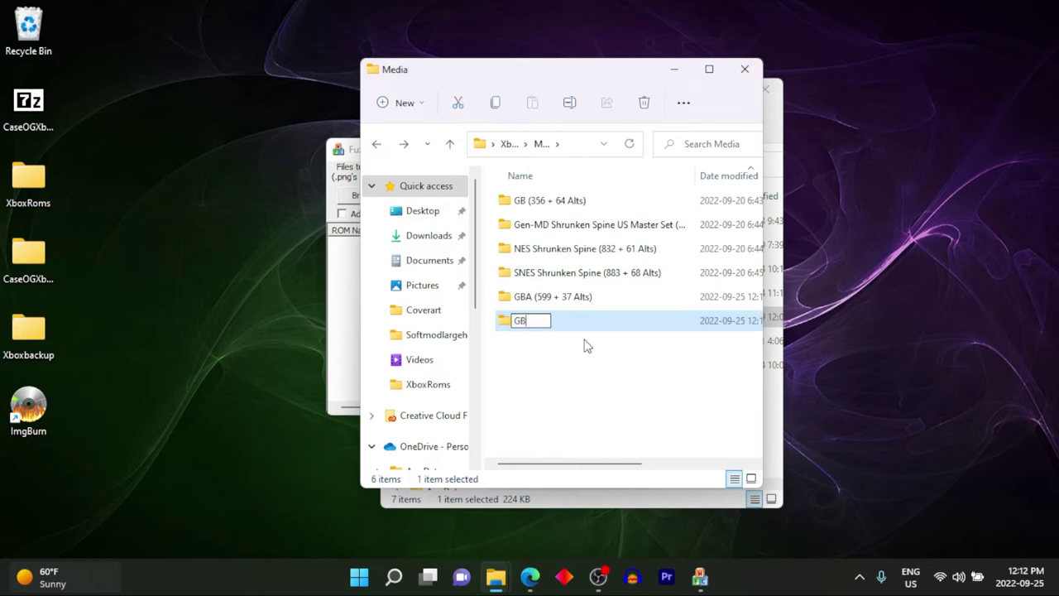
key("Return")
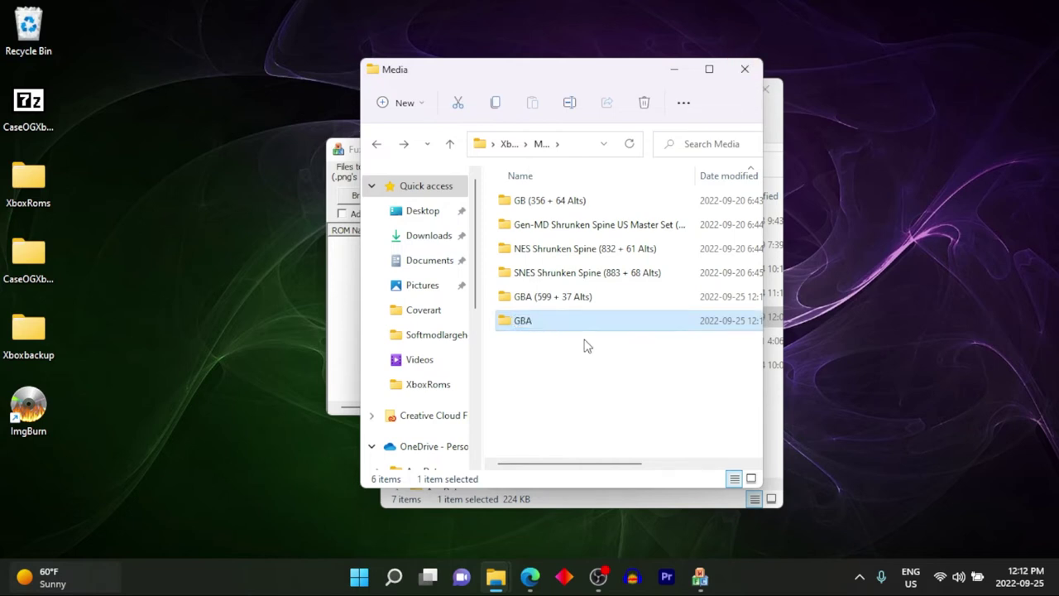
Copy the address of the GBA (599 + 37 Alts) cover art folder as text.
double_click(562, 296)
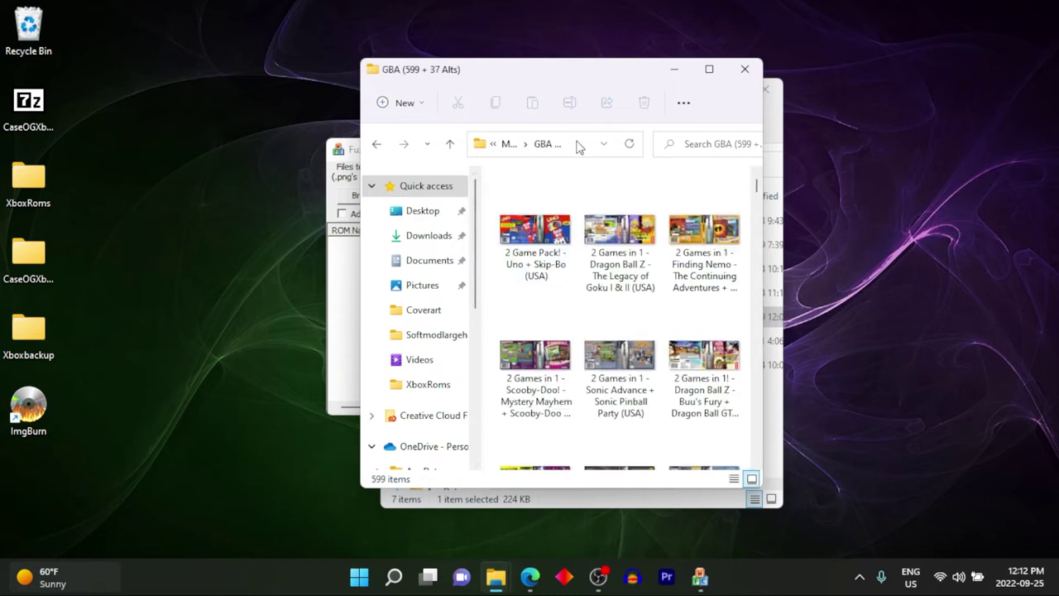
right_click(545, 147)
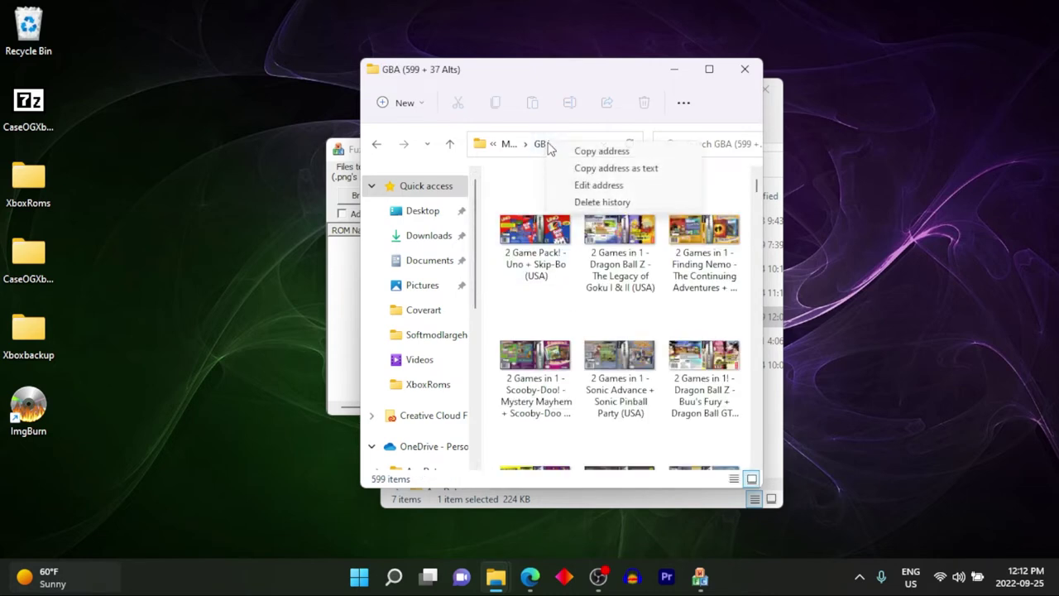
left_click(584, 169)
Set FuzzyRename's files-to-rename folder to the copied path of the GBA (599 + 37 Alts) folder.
left_click(337, 149)
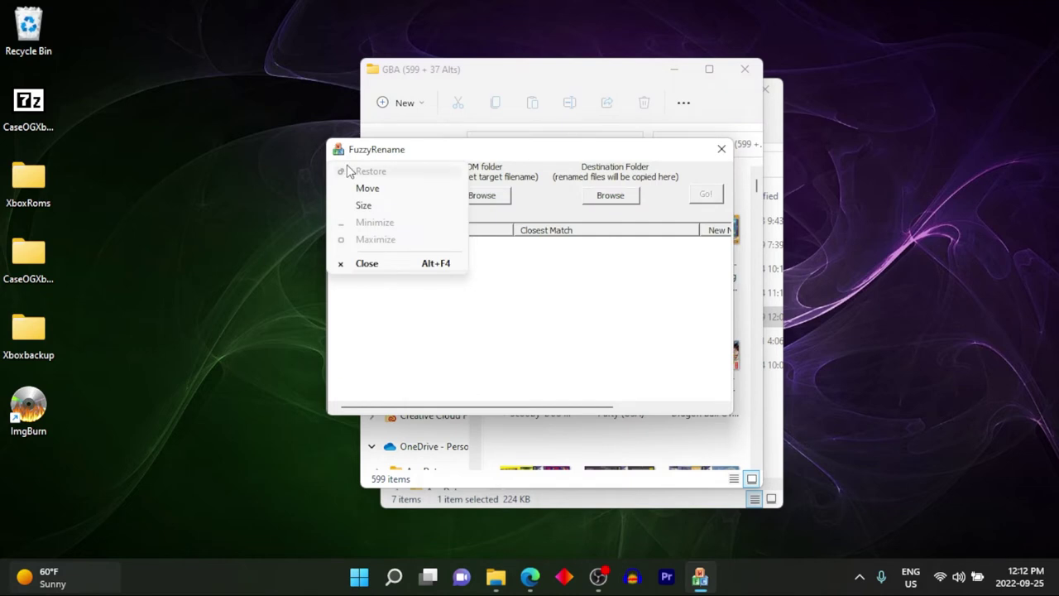
left_click(375, 157)
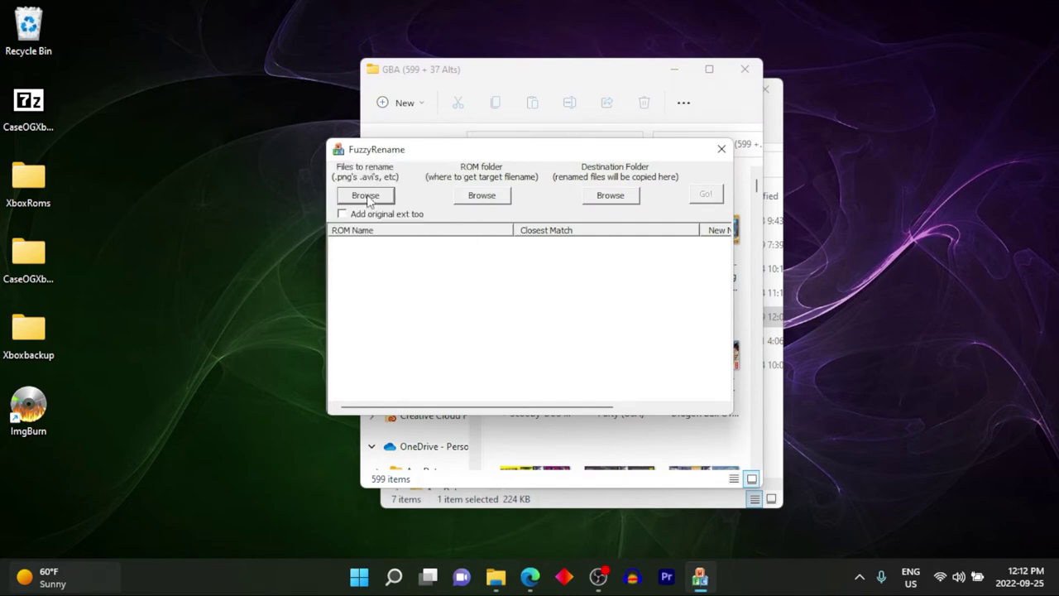
left_click(366, 196)
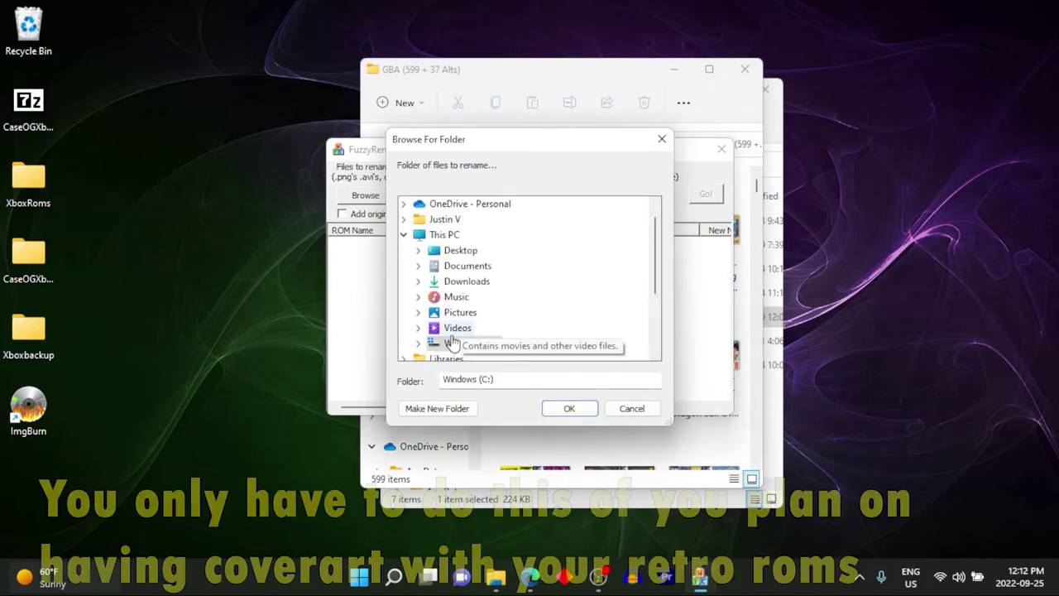
scroll(452, 349, "down", 2)
scroll(453, 349, "down", 1)
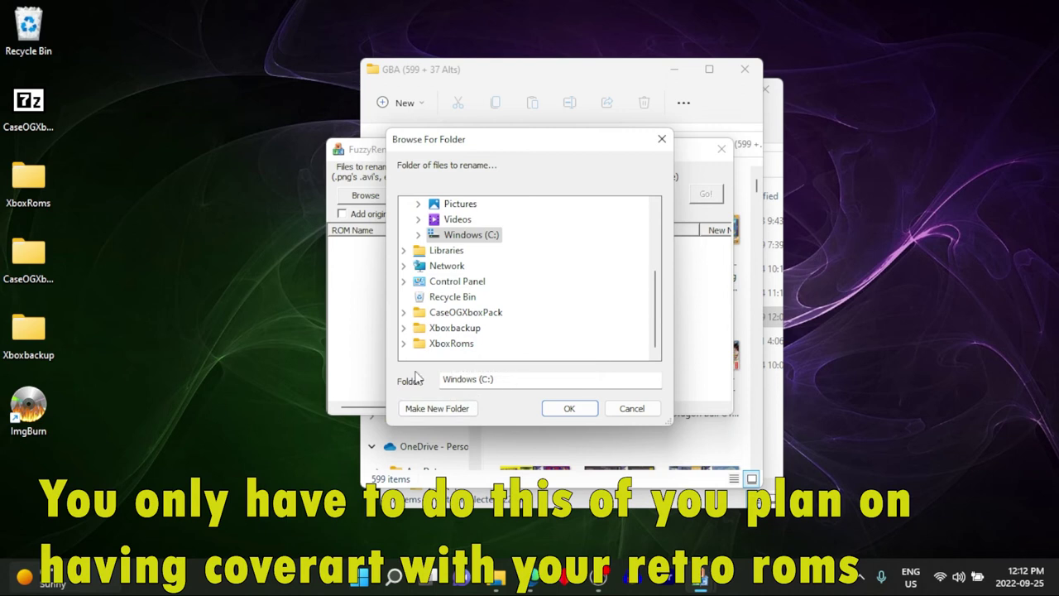
left_click_drag(502, 378, 420, 375)
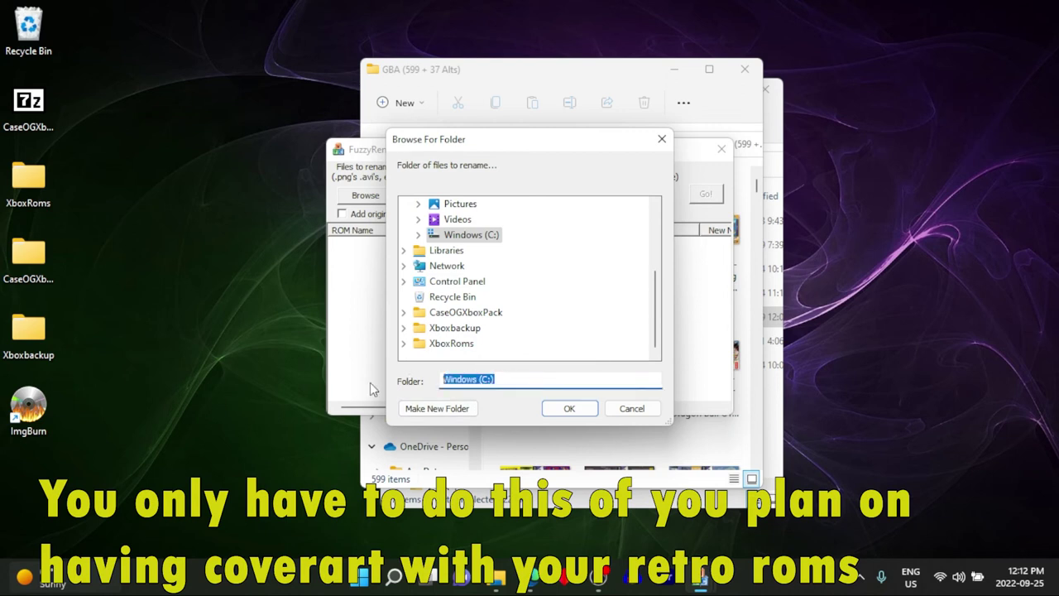
right_click(473, 381)
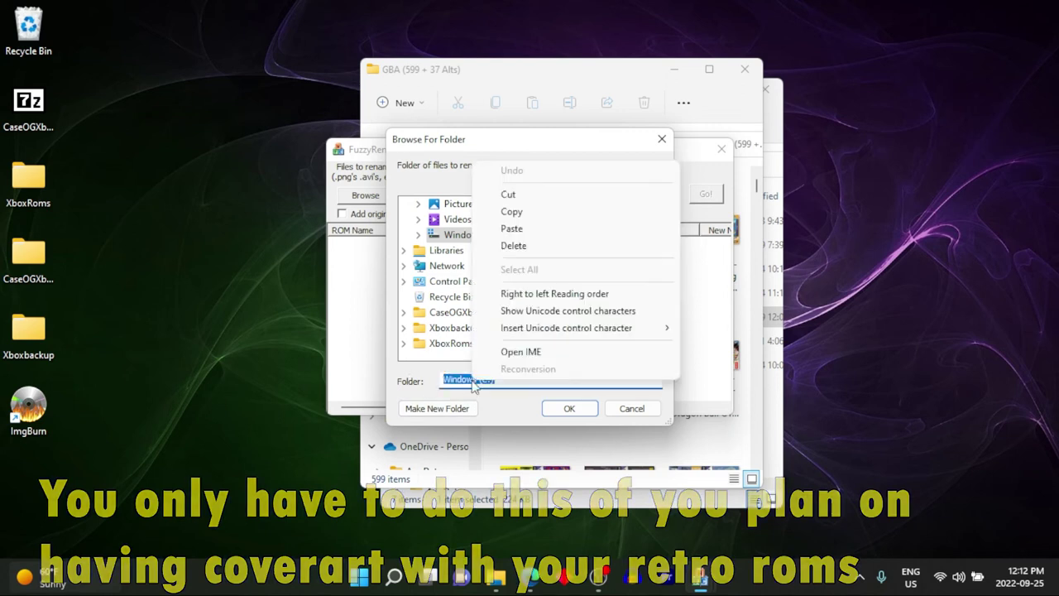
left_click(517, 229)
left_click(571, 410)
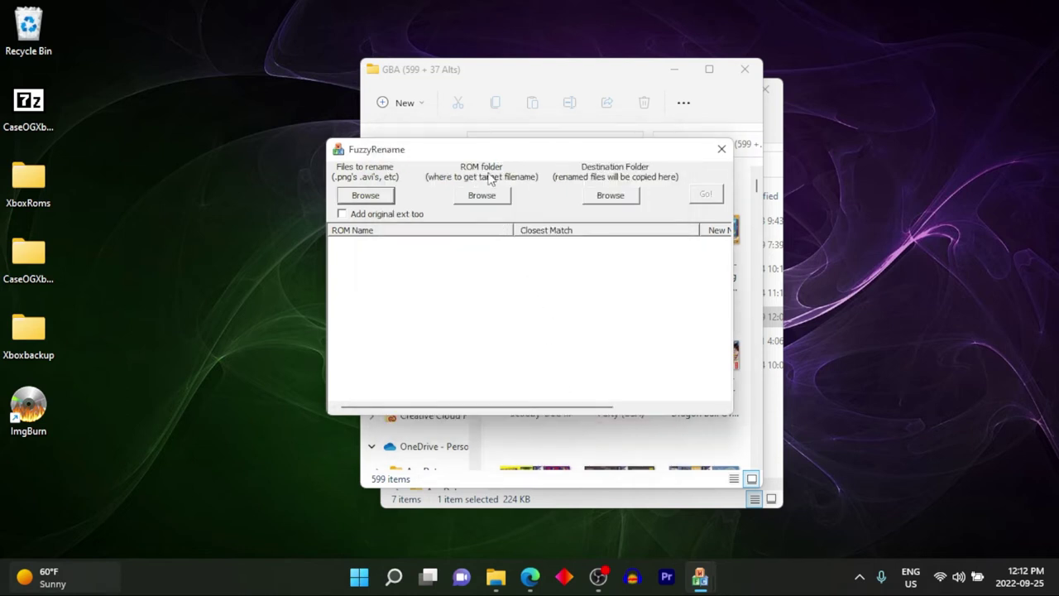
Open the gbaUS folder inside XboxRoms' Roms folder and copy its address as text.
left_click(530, 75)
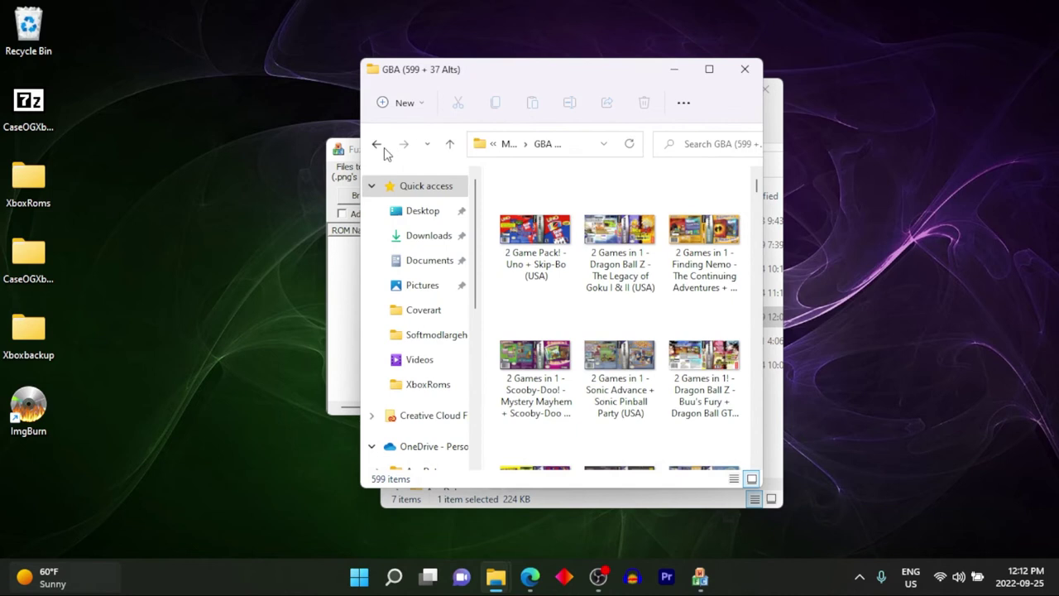
left_click(377, 145)
left_click(382, 147)
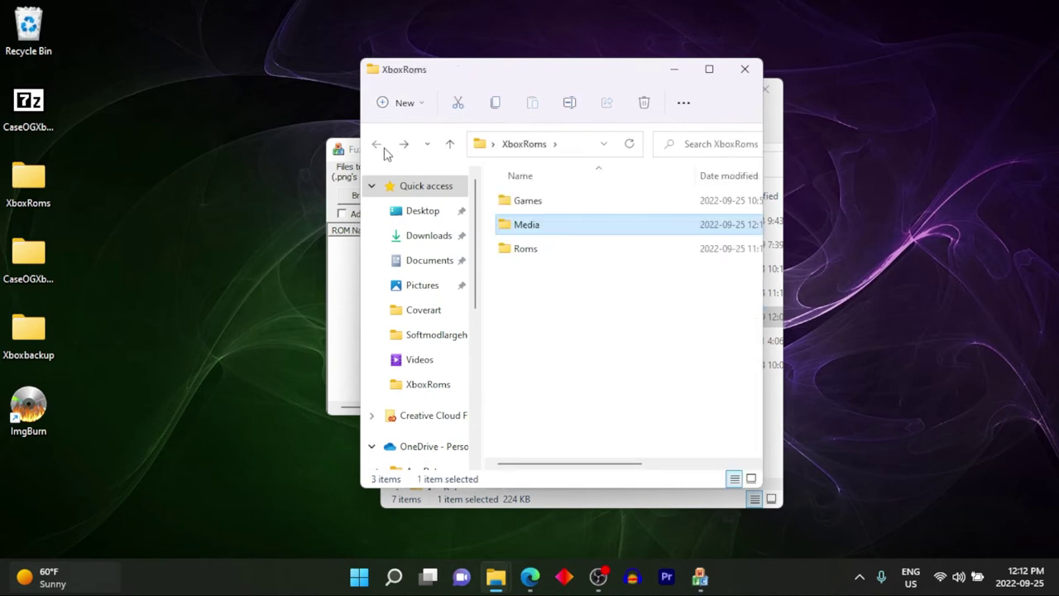
double_click(527, 250)
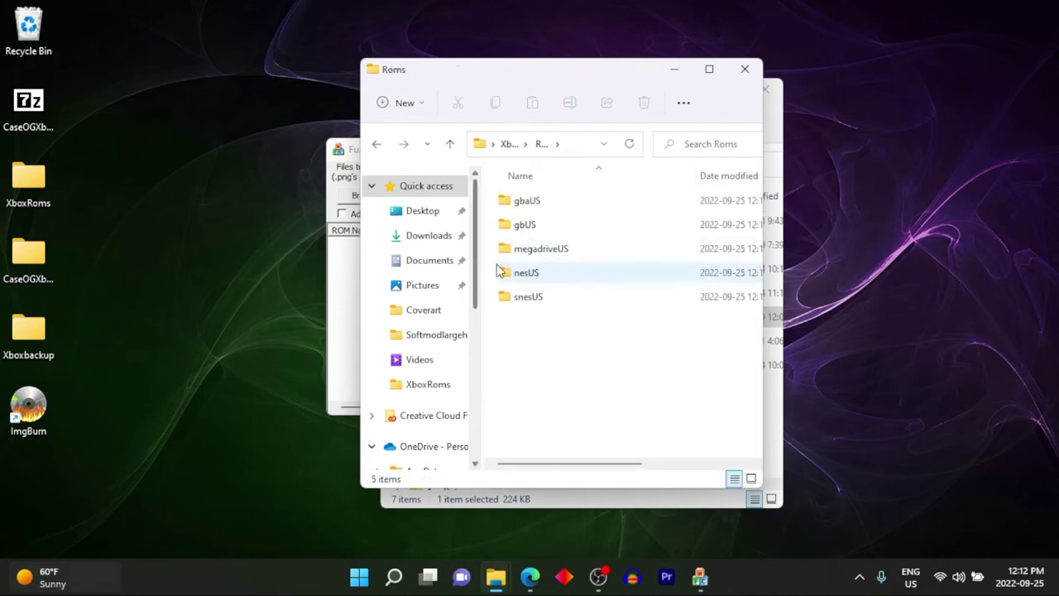
double_click(526, 204)
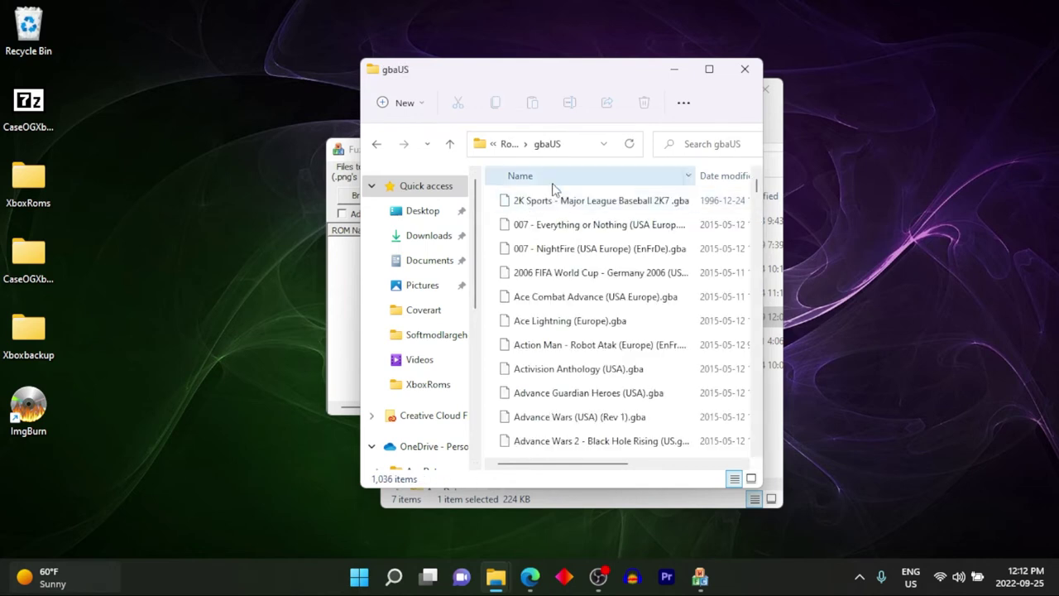
right_click(550, 155)
left_click(583, 177)
Set FuzzyRename's ROM folder to the copied gbaUS path and review the closest matches and new names.
left_click(349, 155)
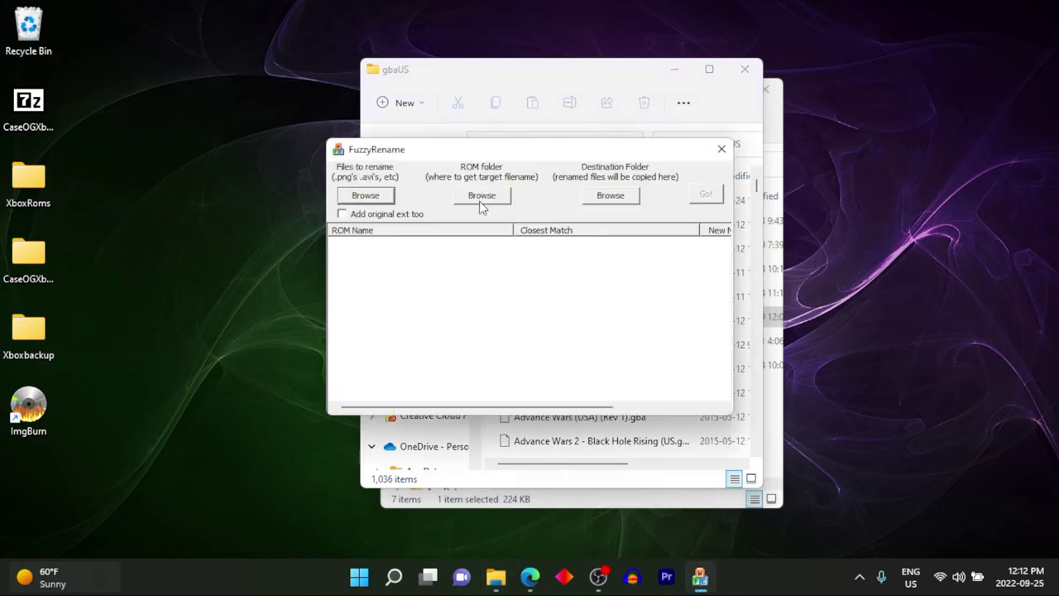
left_click(480, 199)
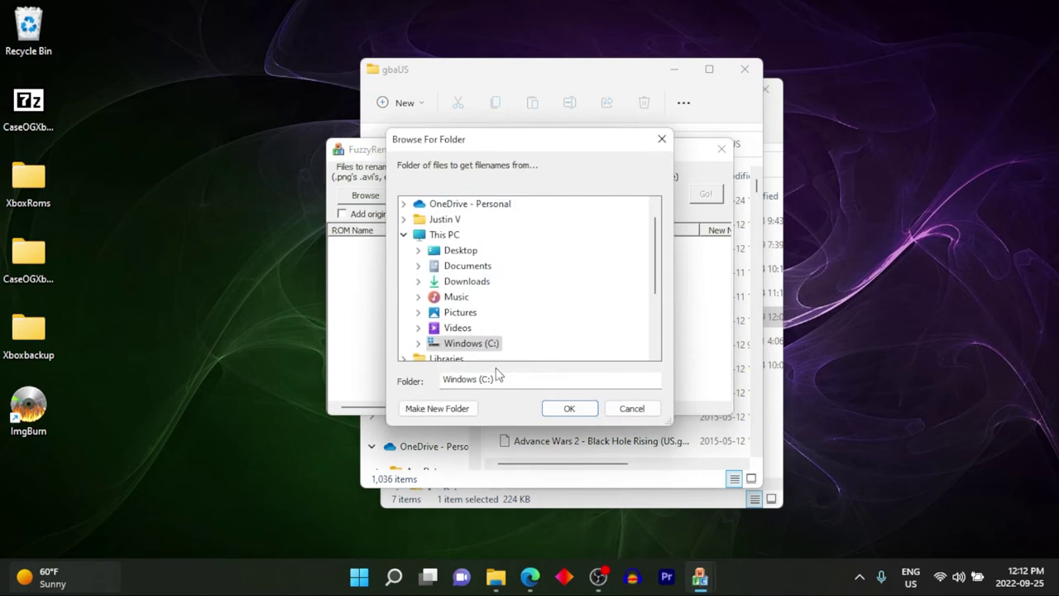
left_click_drag(499, 377, 455, 367)
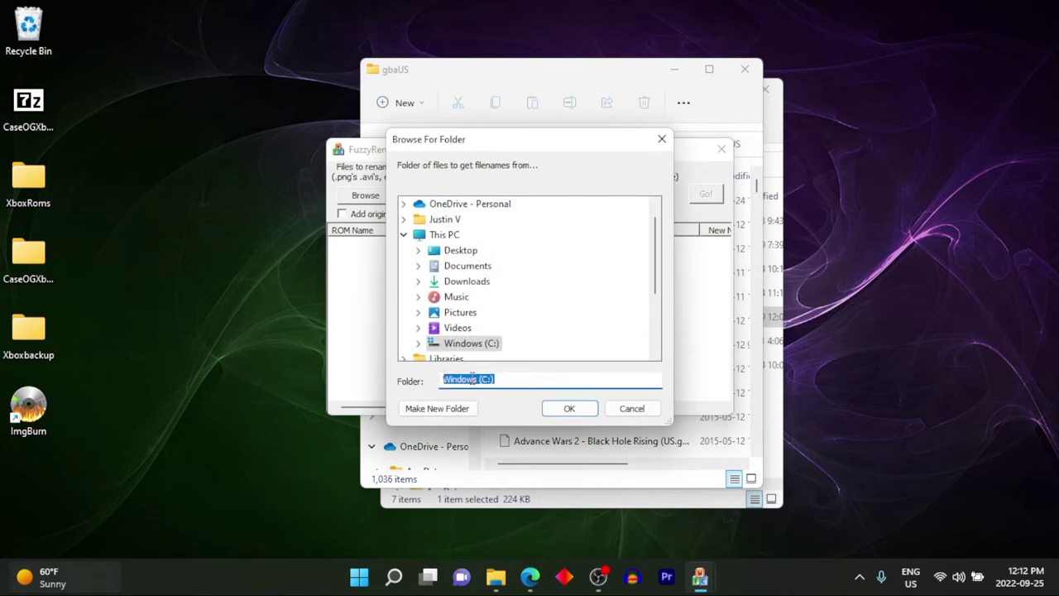
right_click(472, 374)
left_click(555, 234)
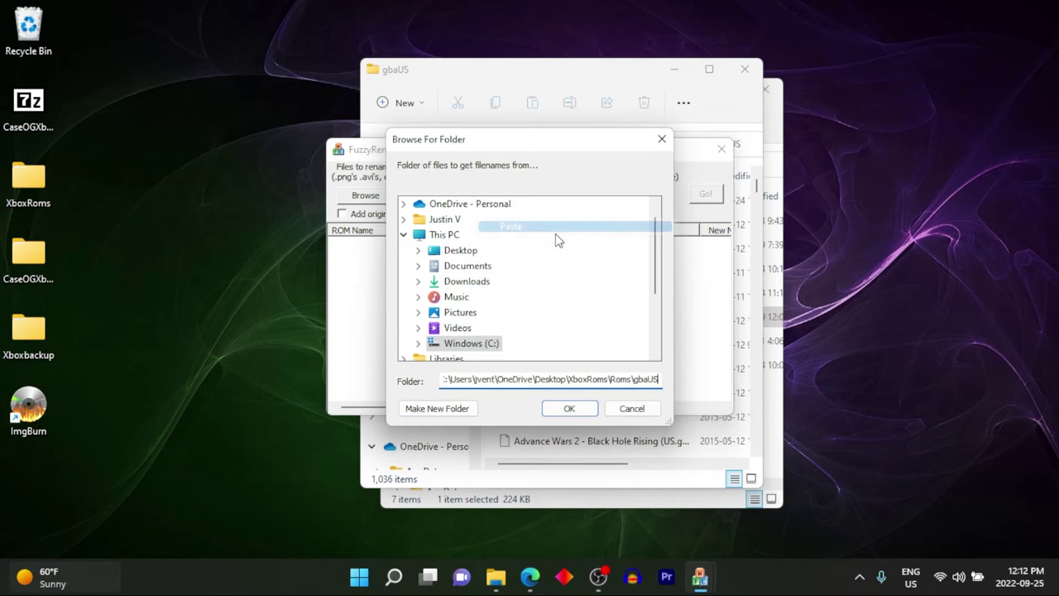
left_click(569, 408)
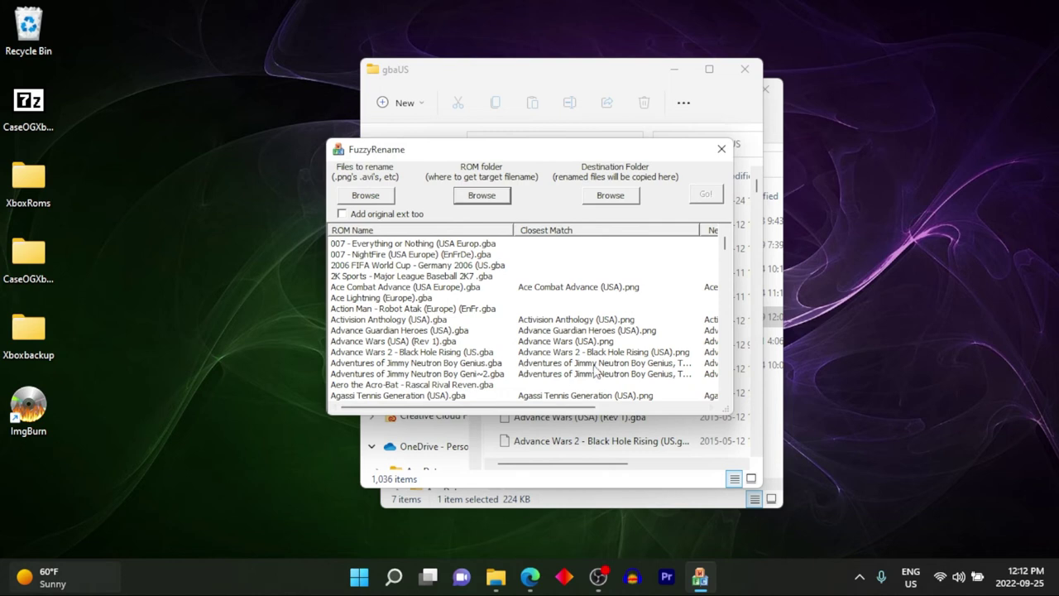
left_click_drag(469, 406, 616, 447)
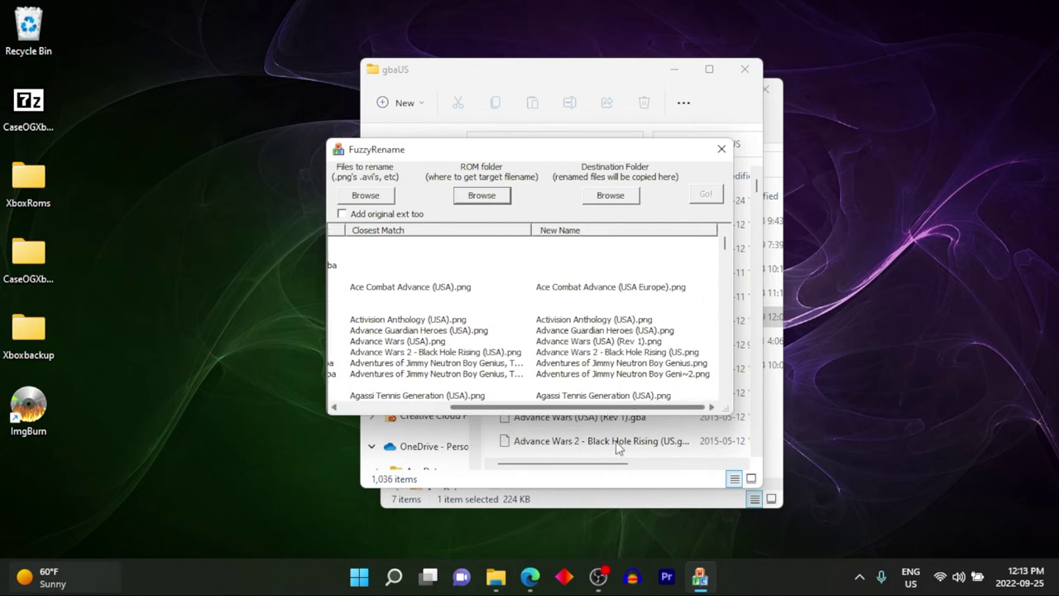
left_click_drag(615, 441, 496, 439)
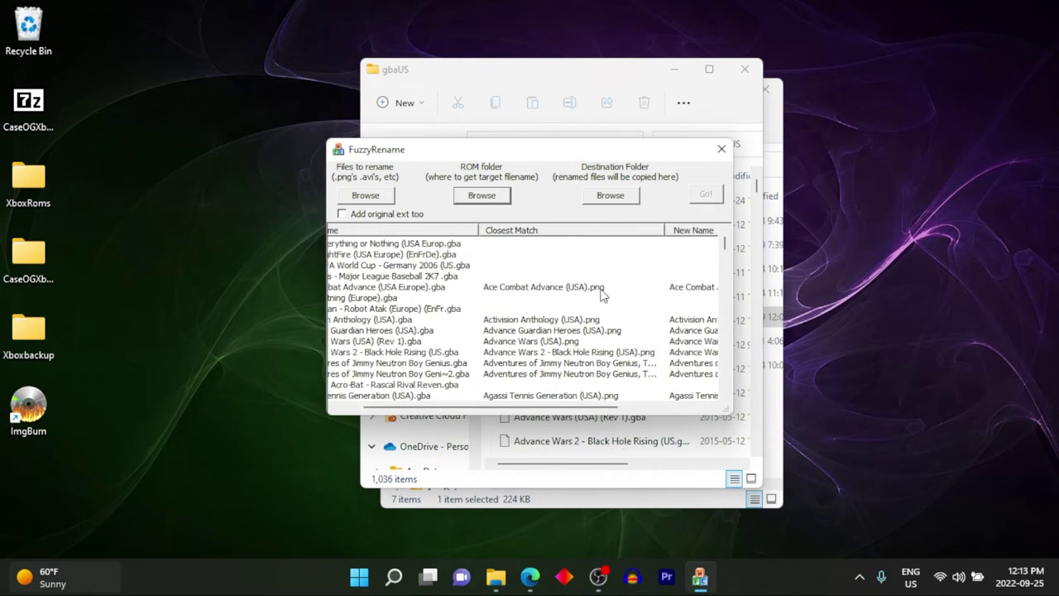
Open the GBA folder inside XboxRoms' Media folder and copy its address as text.
left_click(483, 72)
left_click(381, 149)
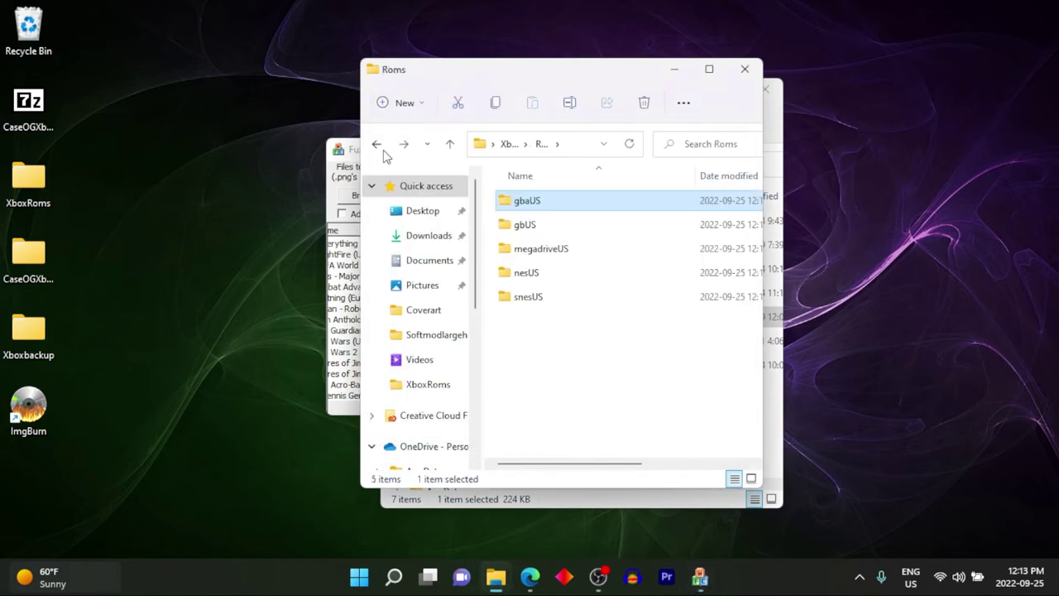
left_click(378, 146)
double_click(523, 224)
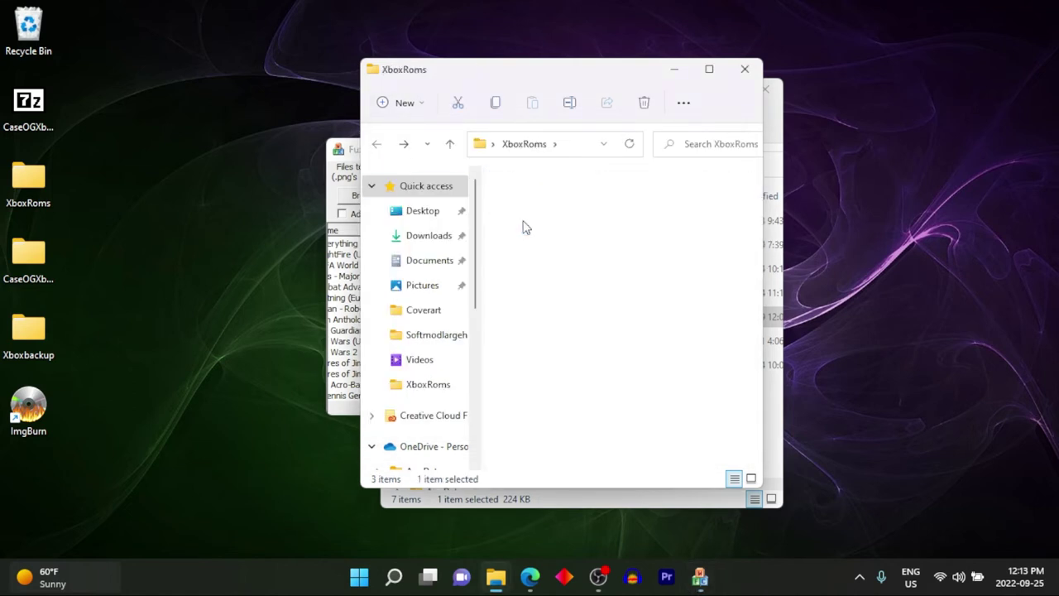
double_click(520, 323)
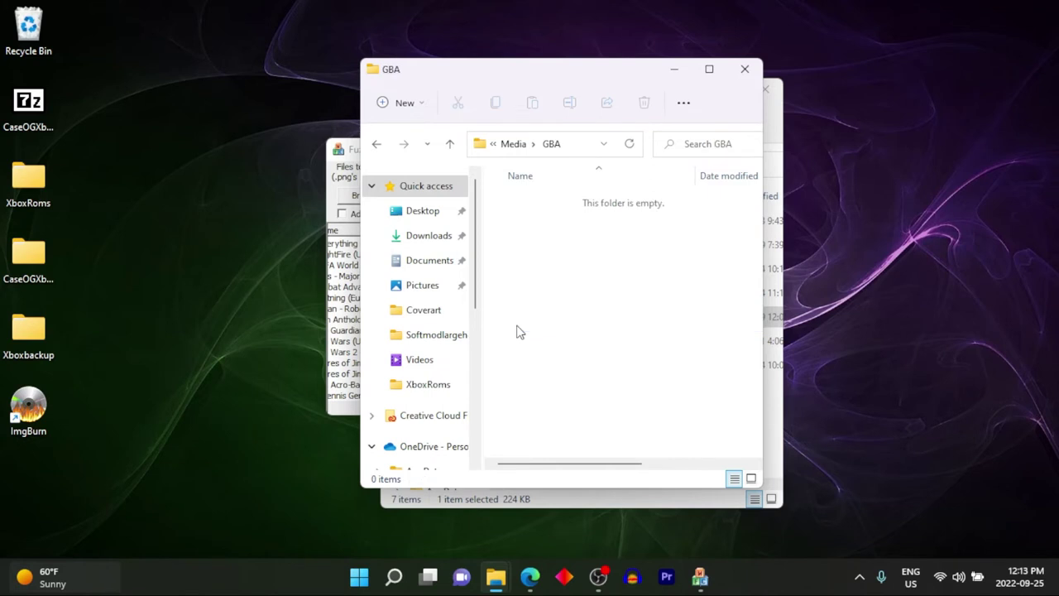
right_click(553, 145)
left_click(623, 172)
Set FuzzyRename's destination folder to the copied path of the Media\GBA folder.
left_click(343, 149)
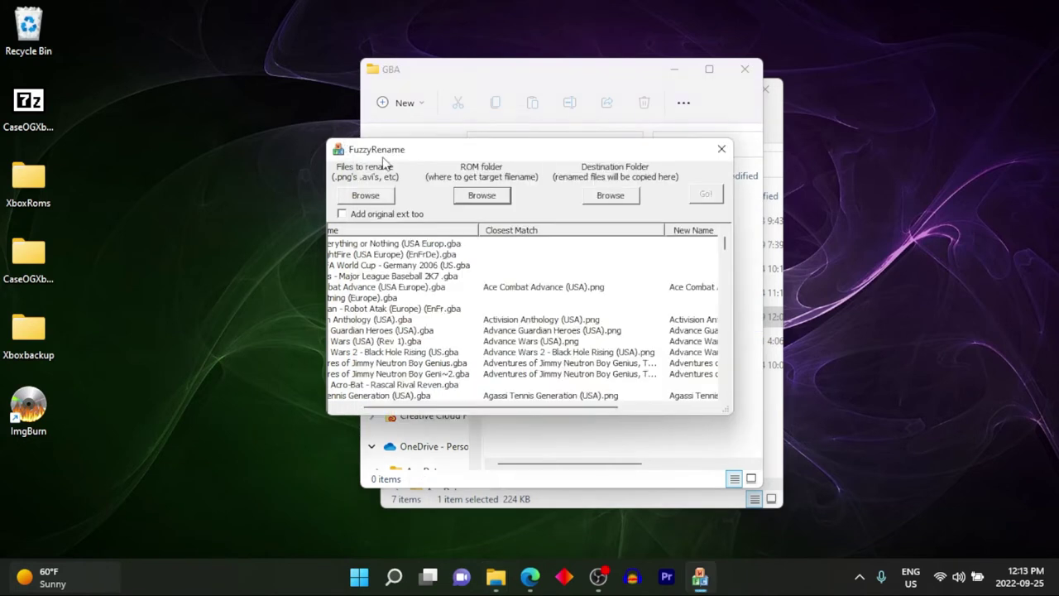
left_click(599, 204)
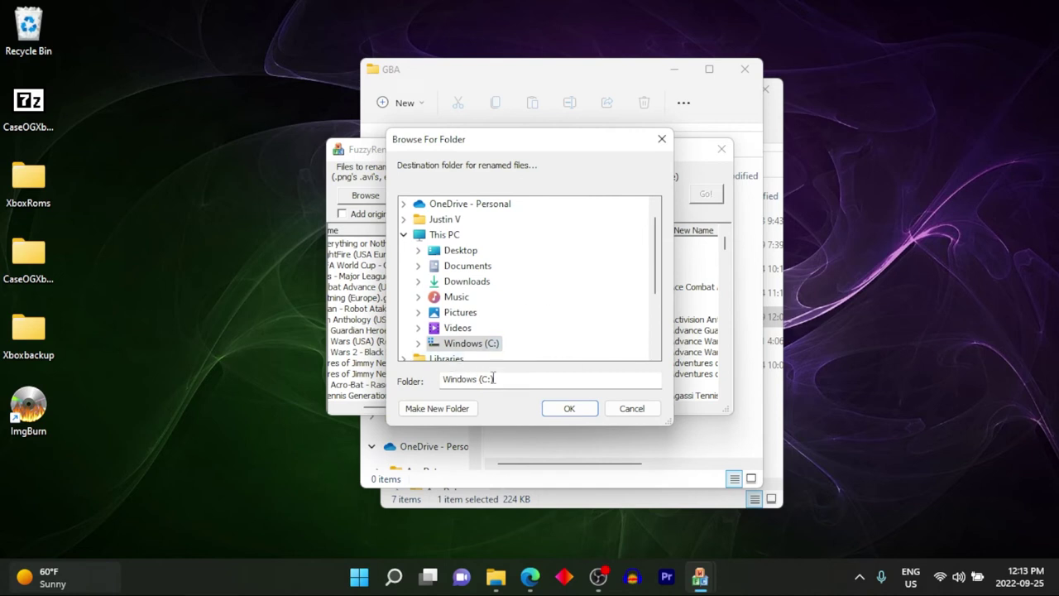
left_click_drag(494, 376, 426, 374)
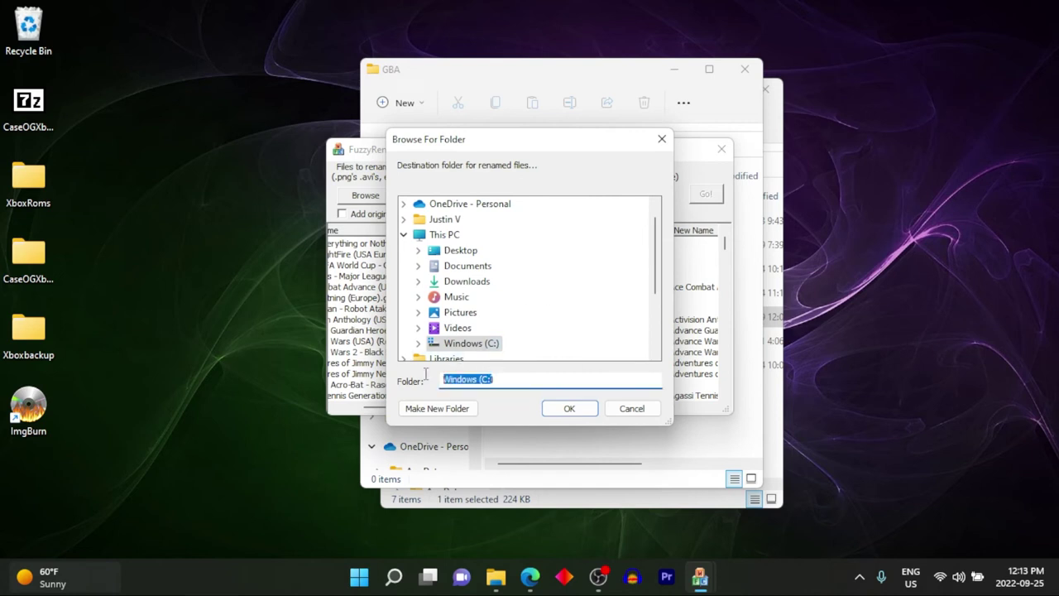
right_click(477, 376)
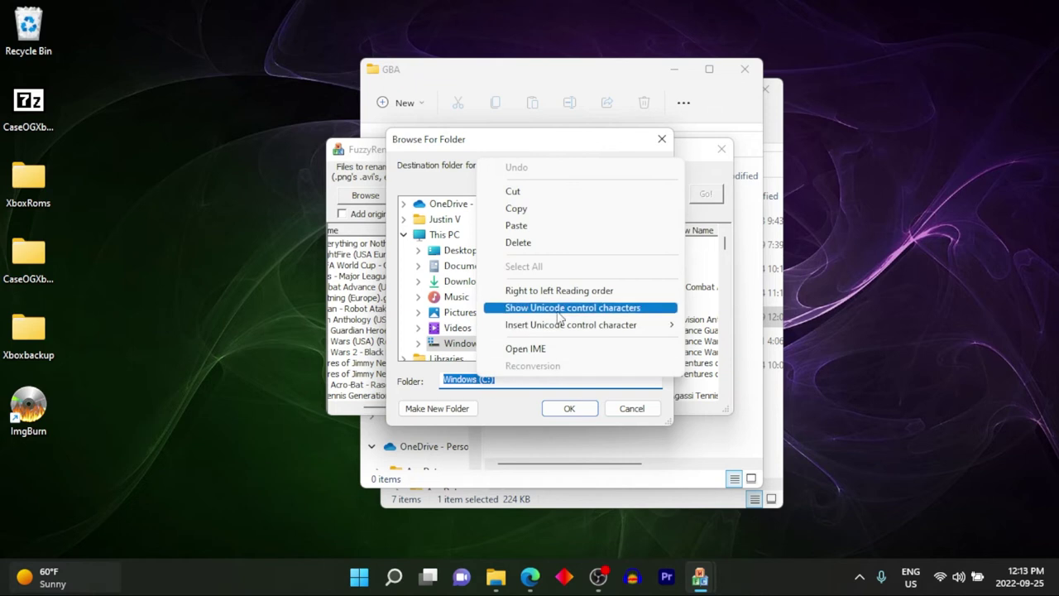
left_click(534, 228)
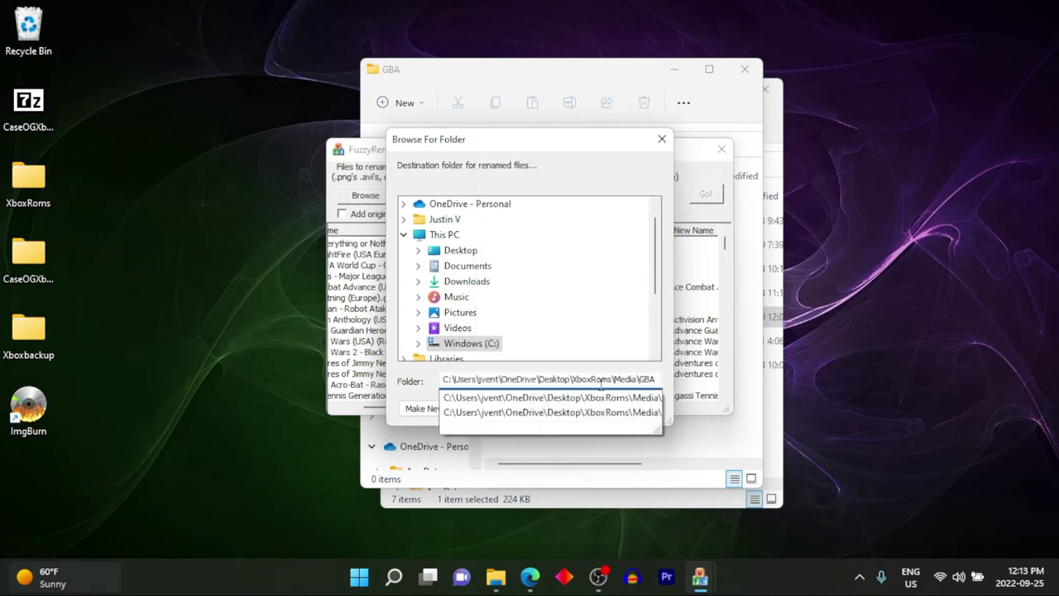
key("Return")
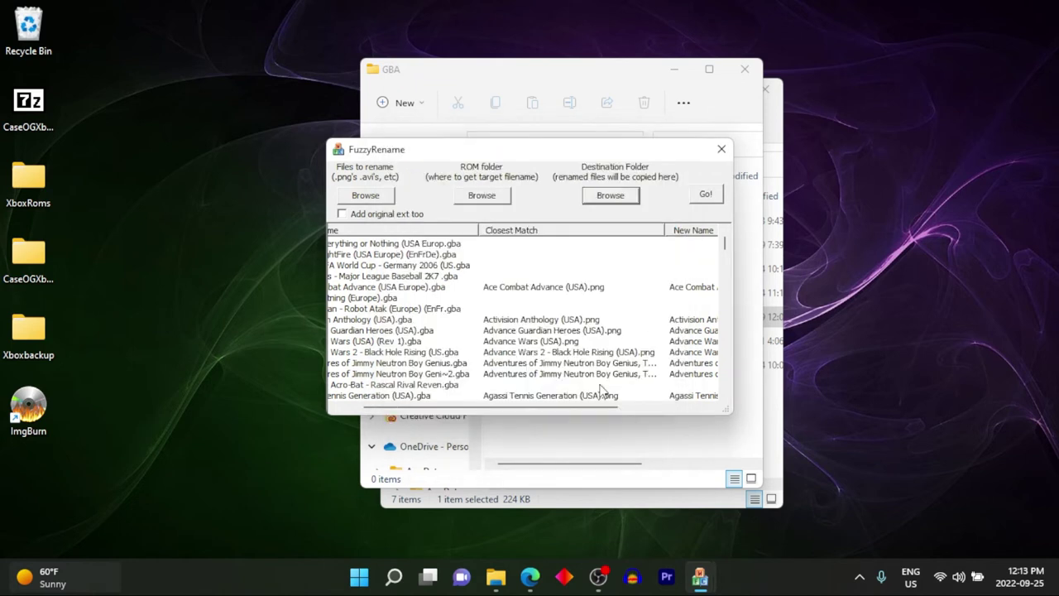
Run the renaming to copy the matched GBA covers, and close FuzzyRename and the open folder windows.
left_click(706, 196)
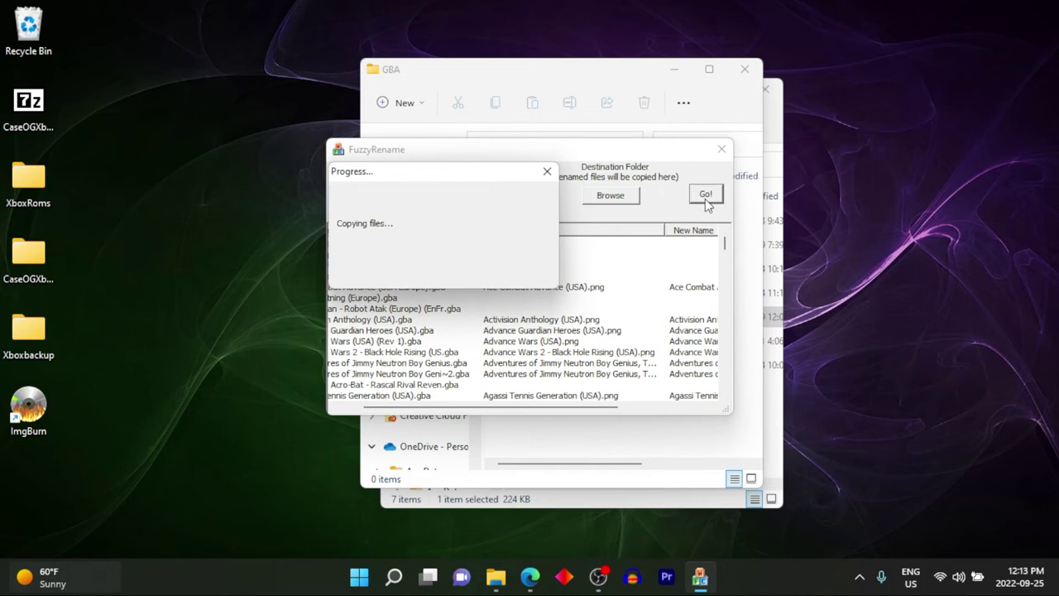
left_click(721, 150)
left_click(627, 144)
left_click(745, 70)
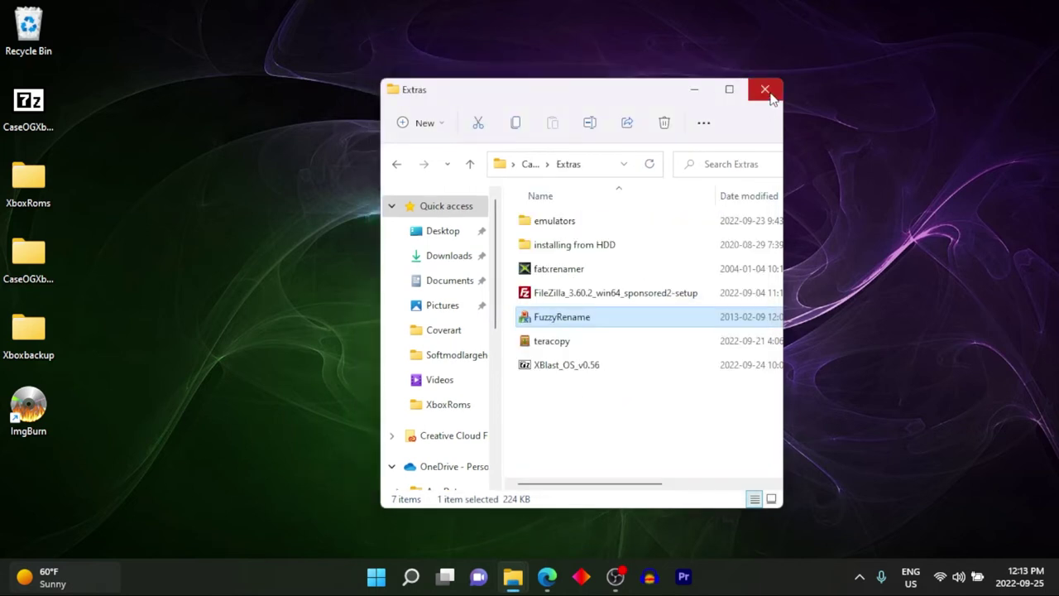
left_click(765, 91)
Open the Extras folder in CaseOGXboxPack to view the FileZilla installer.
double_click(28, 252)
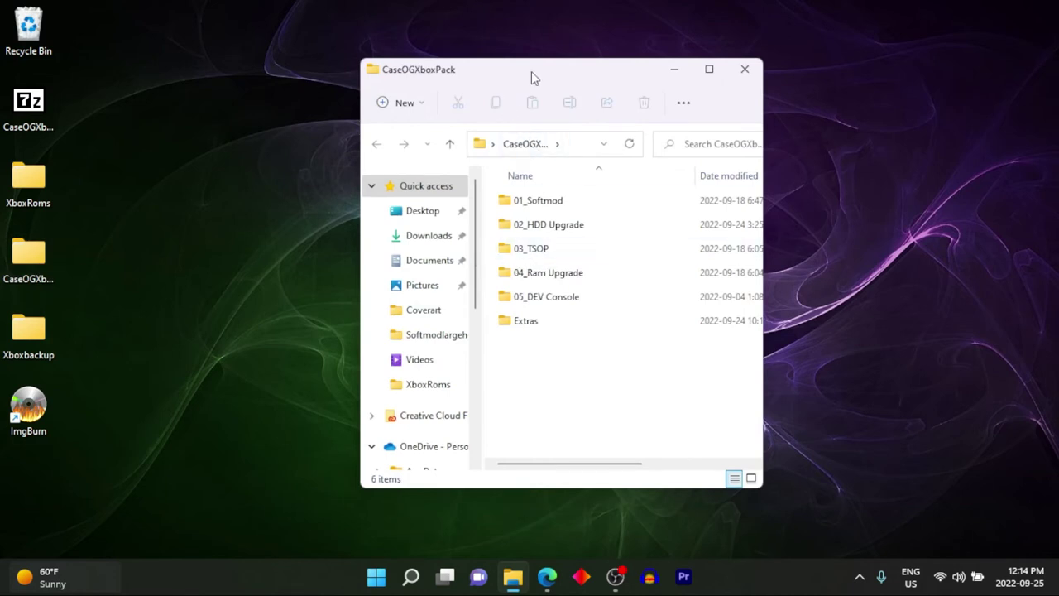
left_click_drag(537, 71, 560, 85)
double_click(556, 334)
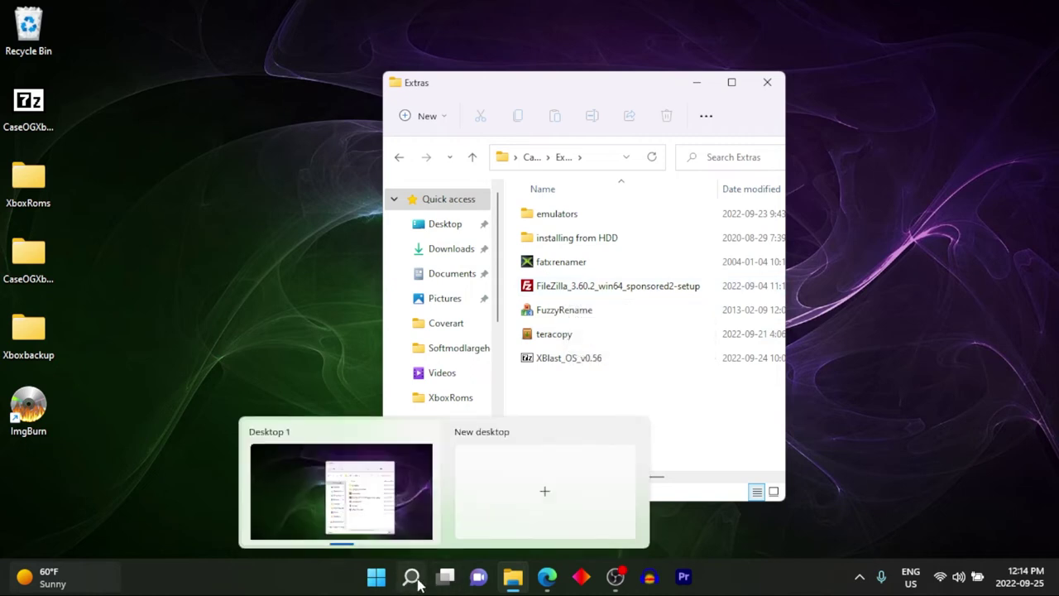
Search Windows for filezilla and launch FileZilla.
left_click(379, 579)
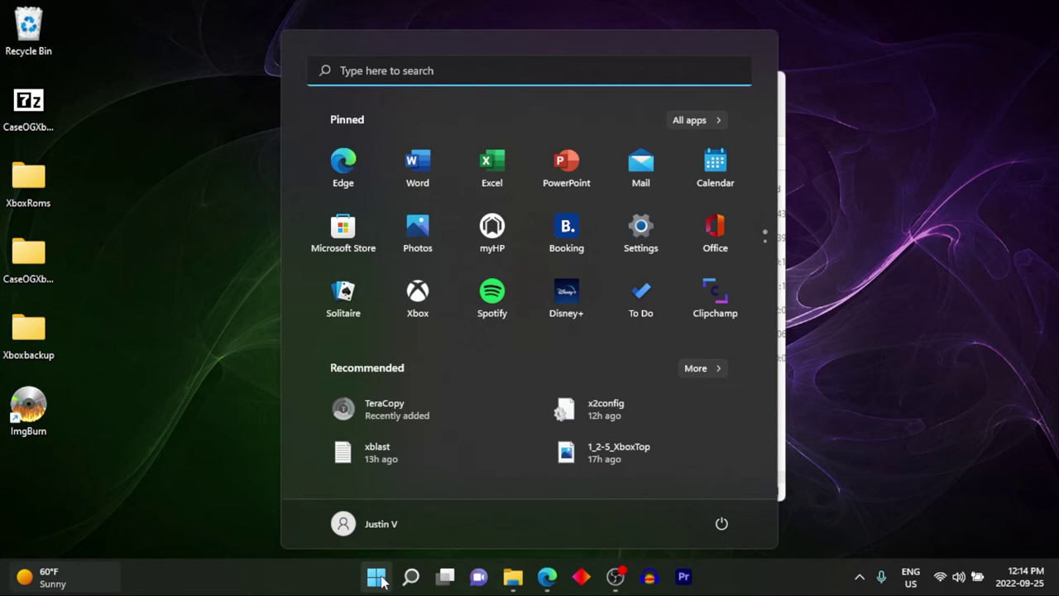
type("fil")
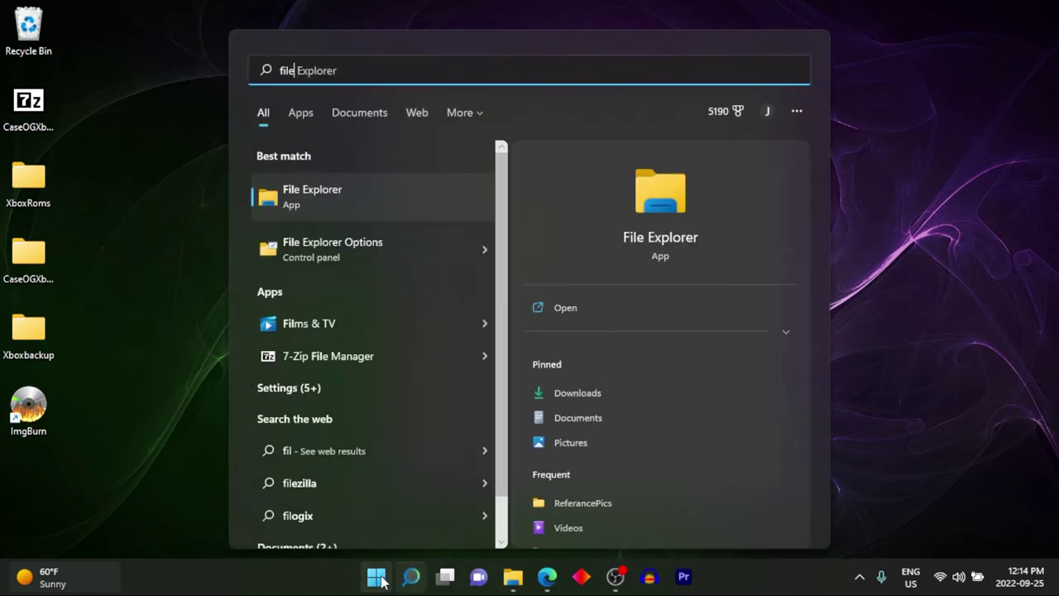
type("ezilla.exe")
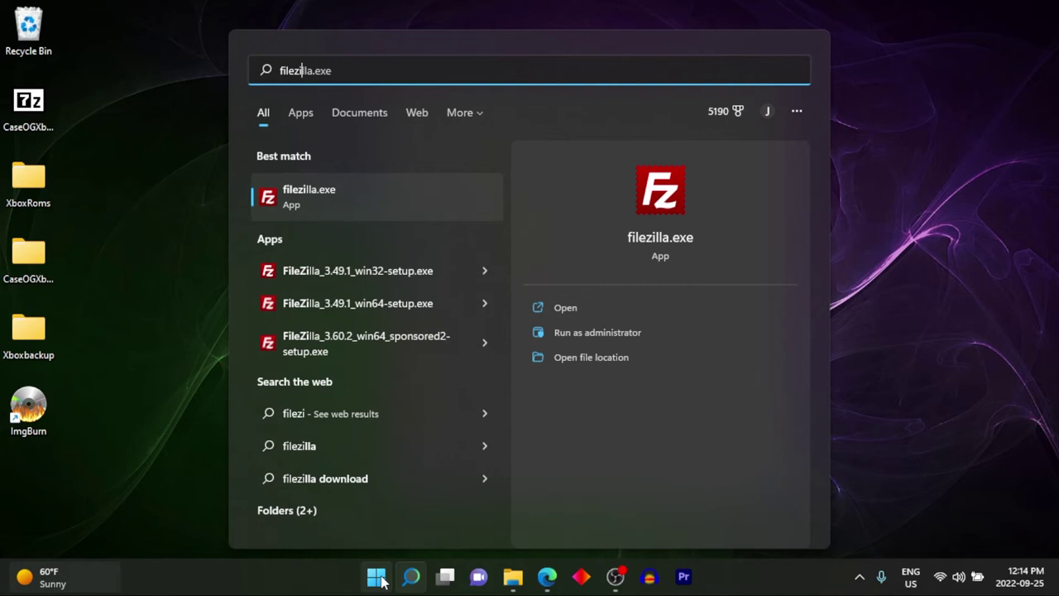
left_click(414, 207)
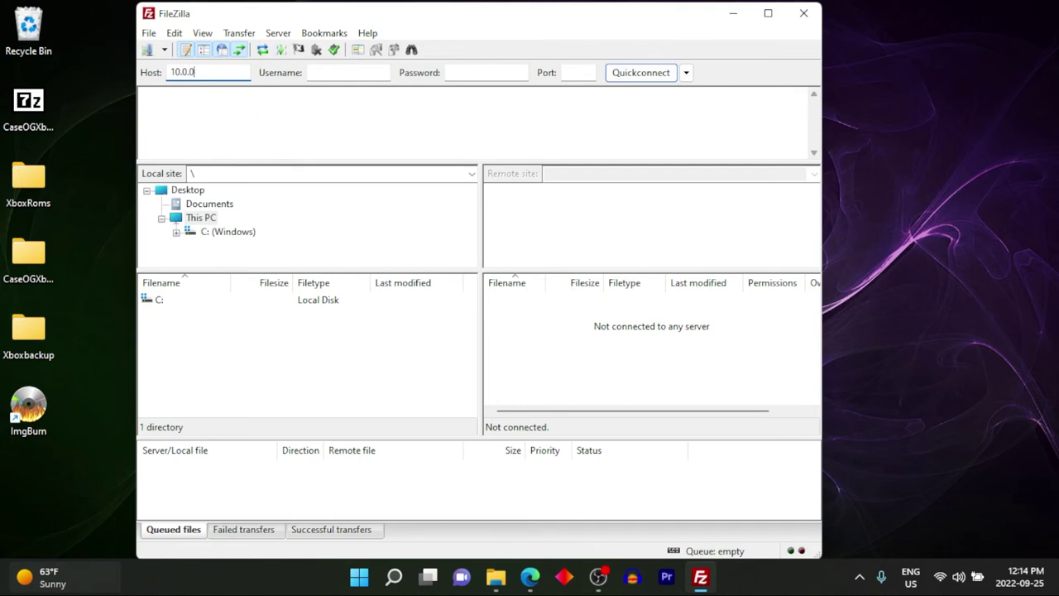
Connect to the Xbox at host 10.0.0.226 with username xbox and the account password, and shrink the FileZilla window.
left_click(326, 69)
left_click(458, 72)
left_click(638, 73)
key("super+Down")
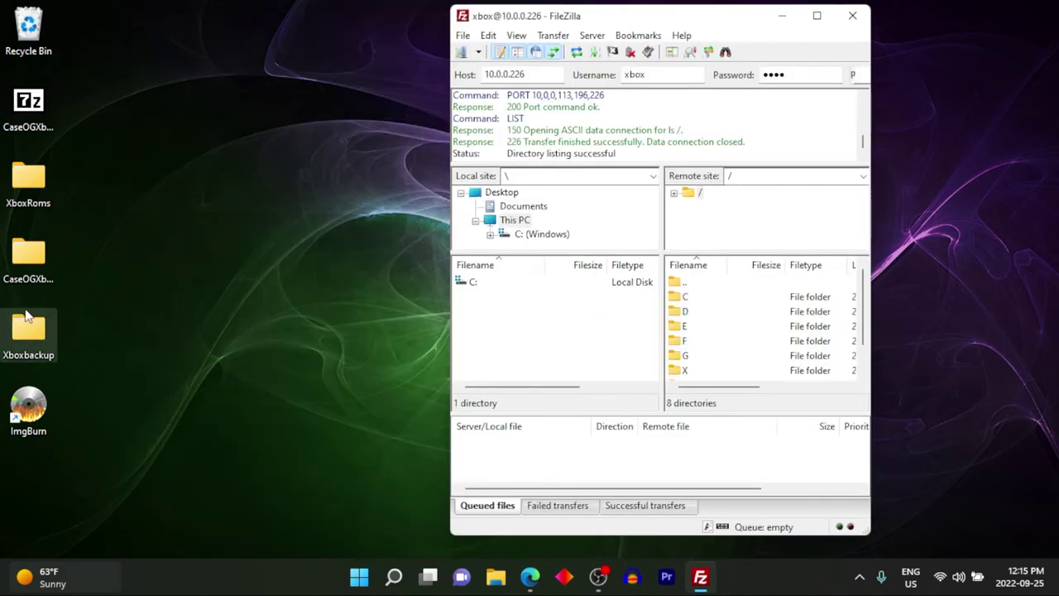
Open the XboxRoms folder, look inside Games, and place the XboxRoms window beside FileZilla.
double_click(35, 184)
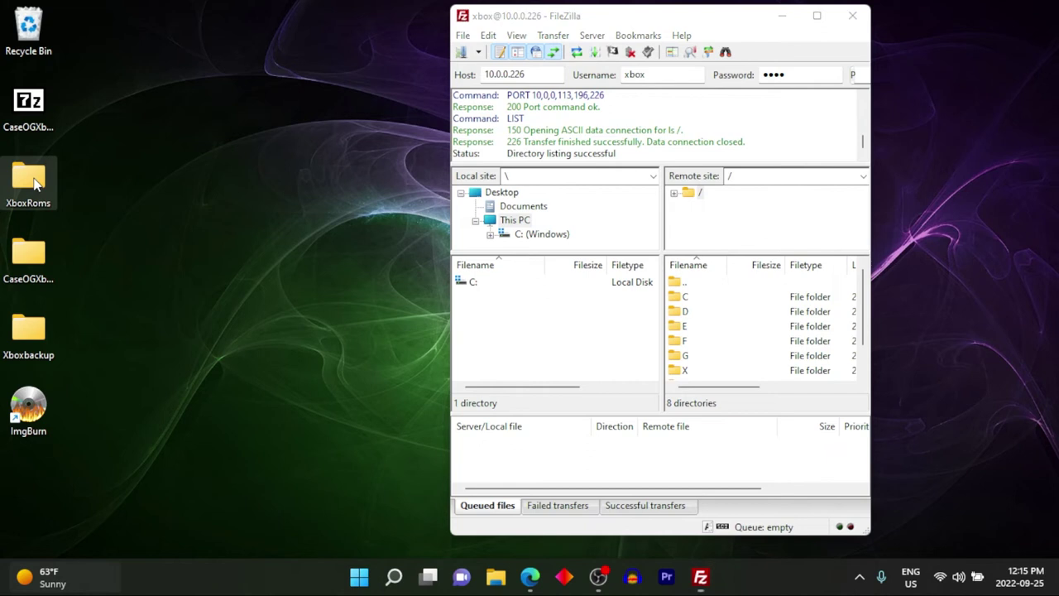
double_click(718, 200)
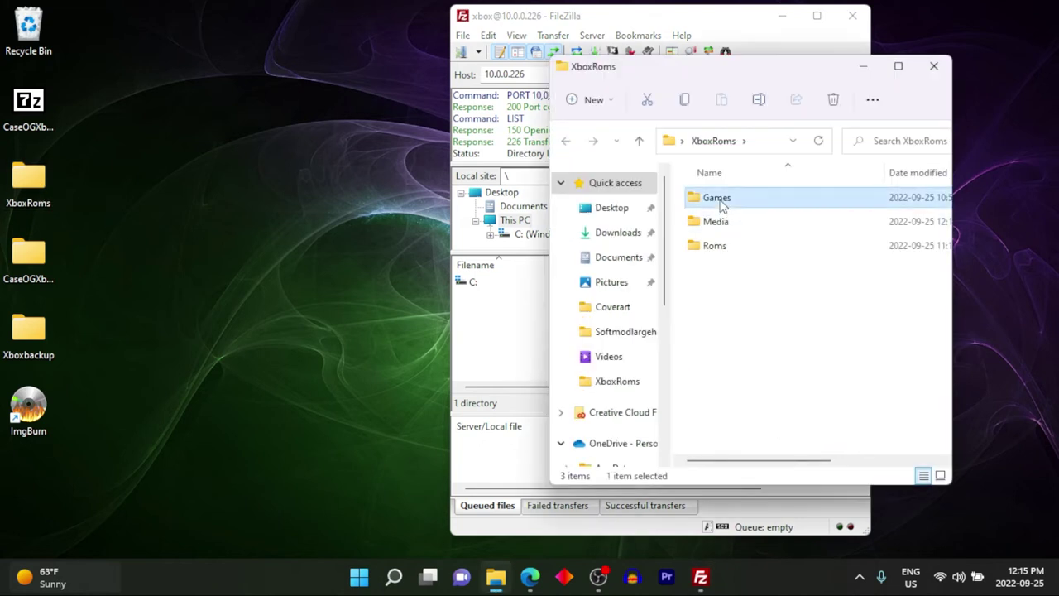
left_click(568, 141)
left_click_drag(681, 65, 223, 63)
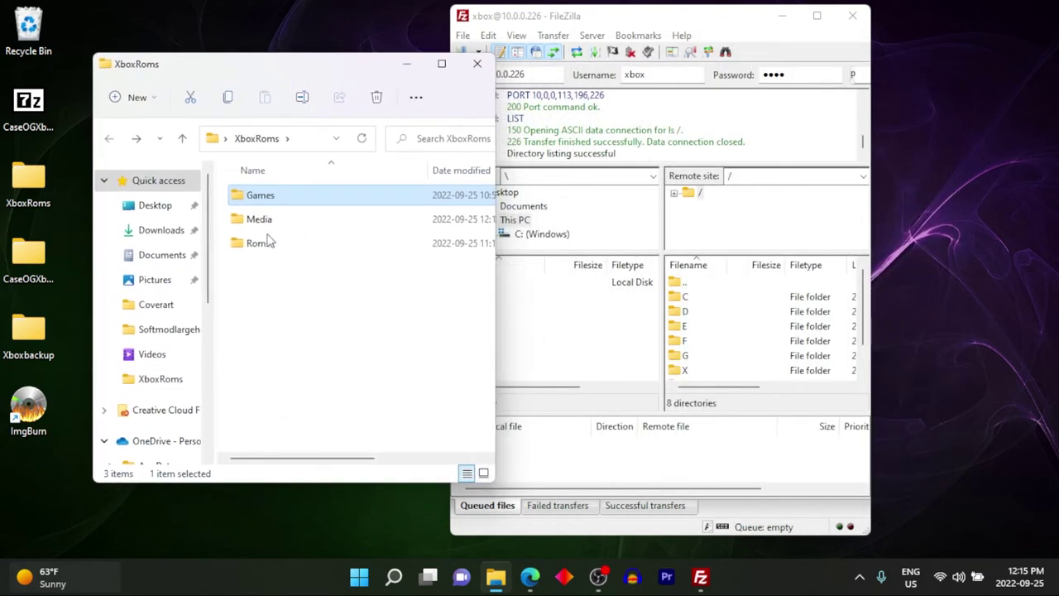
Browse the Xbox's E and C drives on the remote site to examine their folders.
left_click(676, 328)
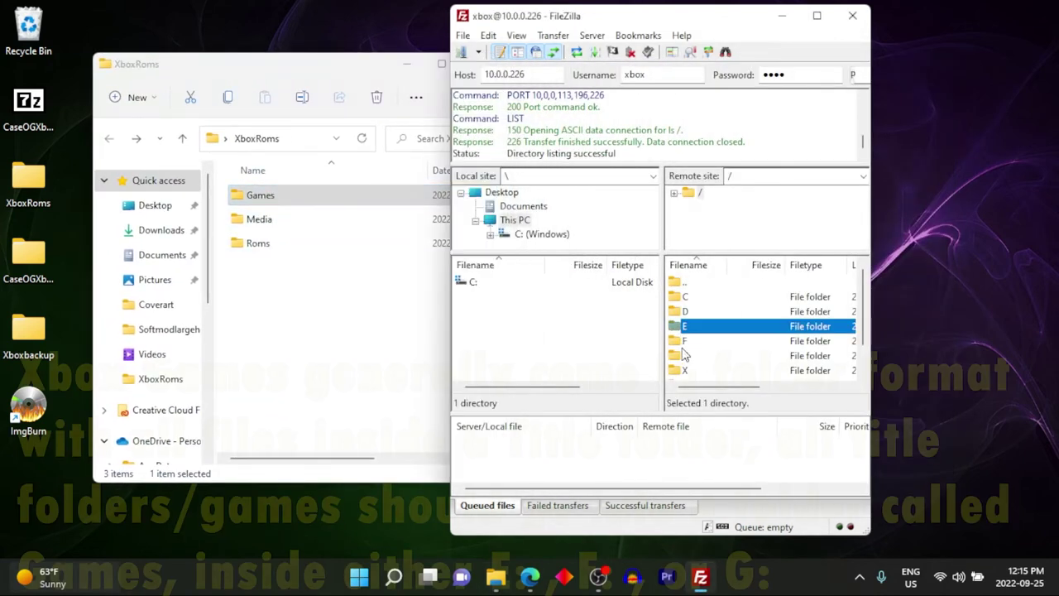
double_click(680, 328)
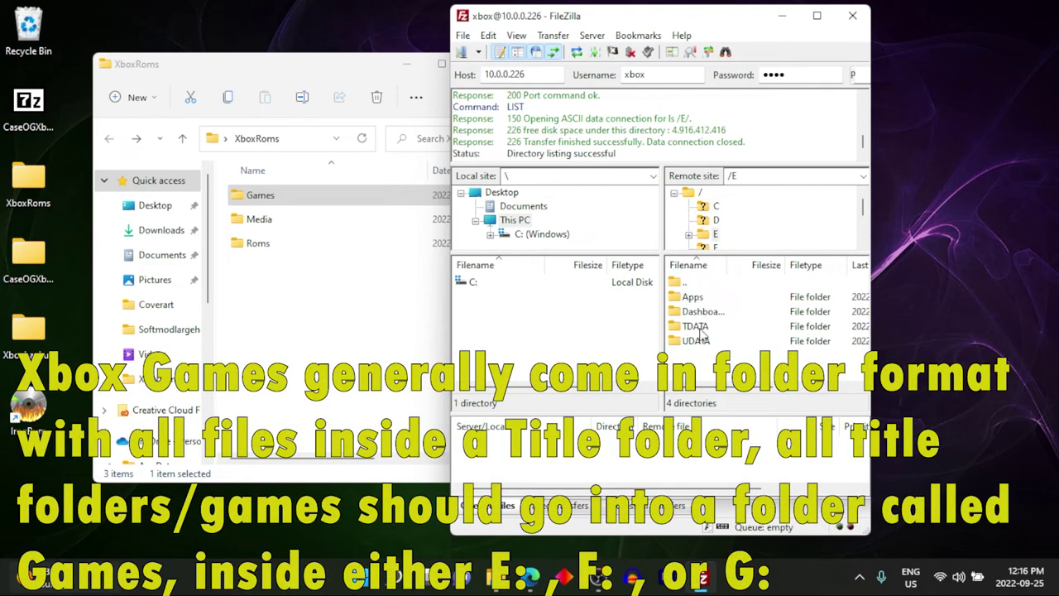
scroll(718, 218, "down", 1)
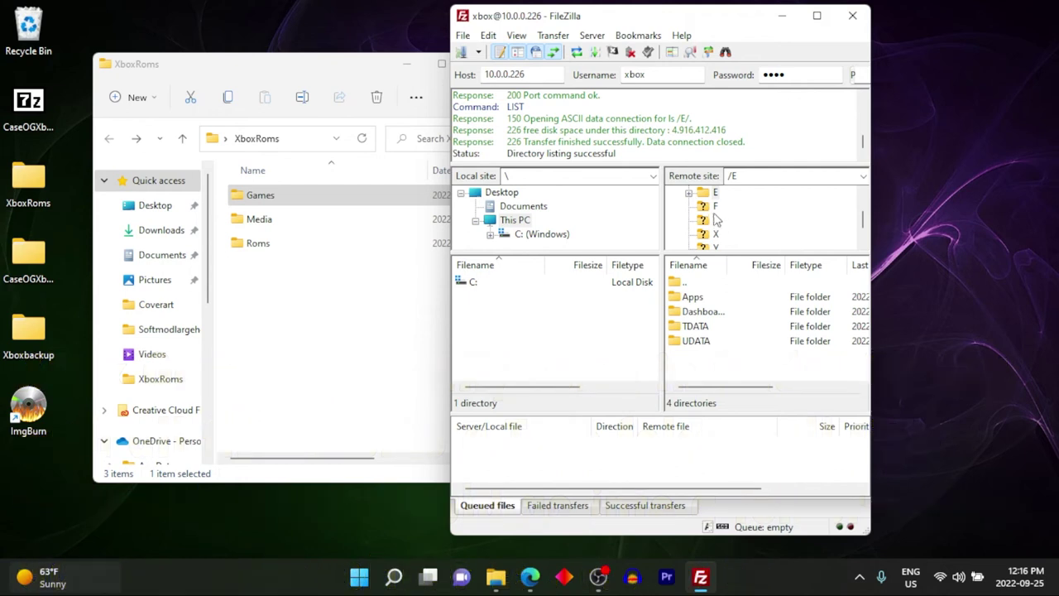
scroll(695, 217, "up", 1)
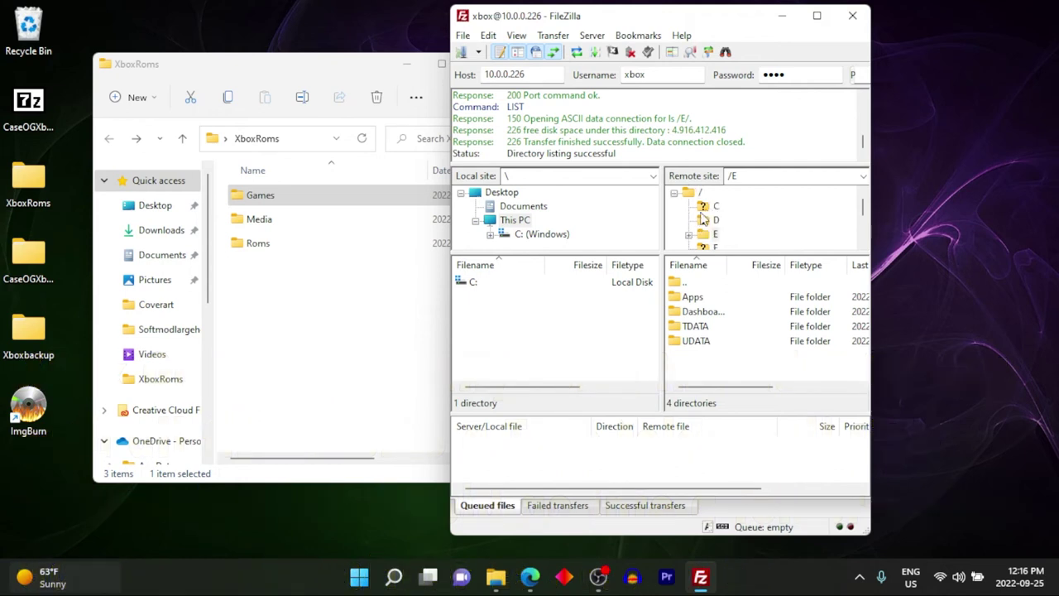
left_click(705, 208)
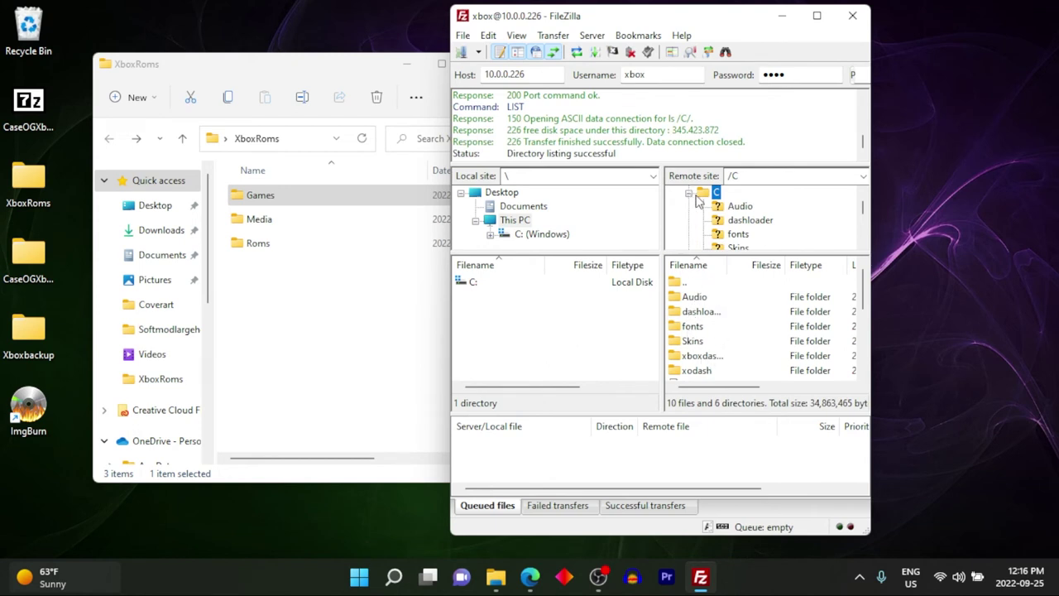
scroll(719, 235, "down", 1)
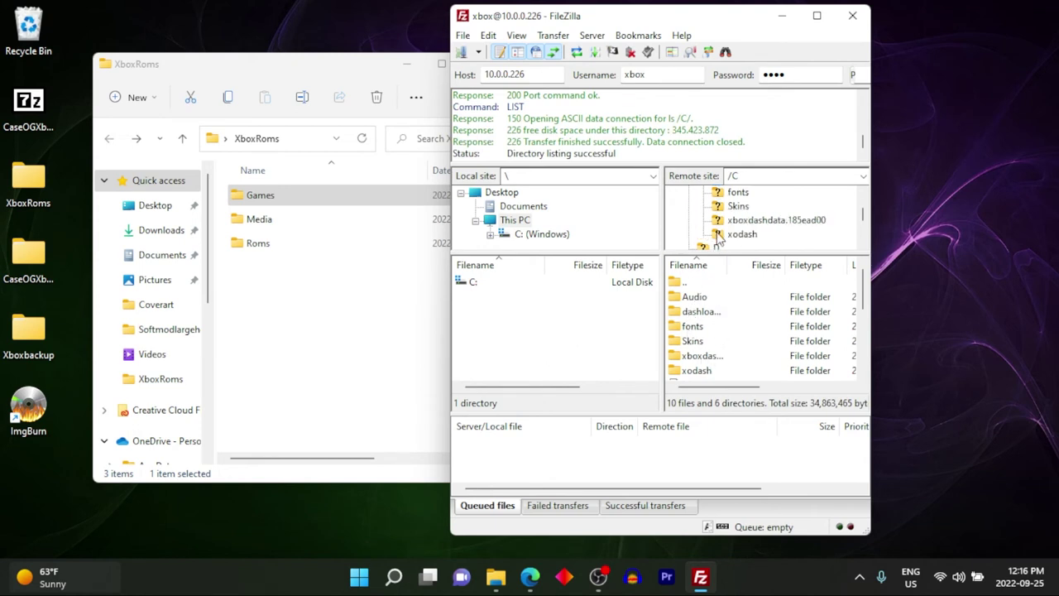
scroll(717, 237, "down", 1)
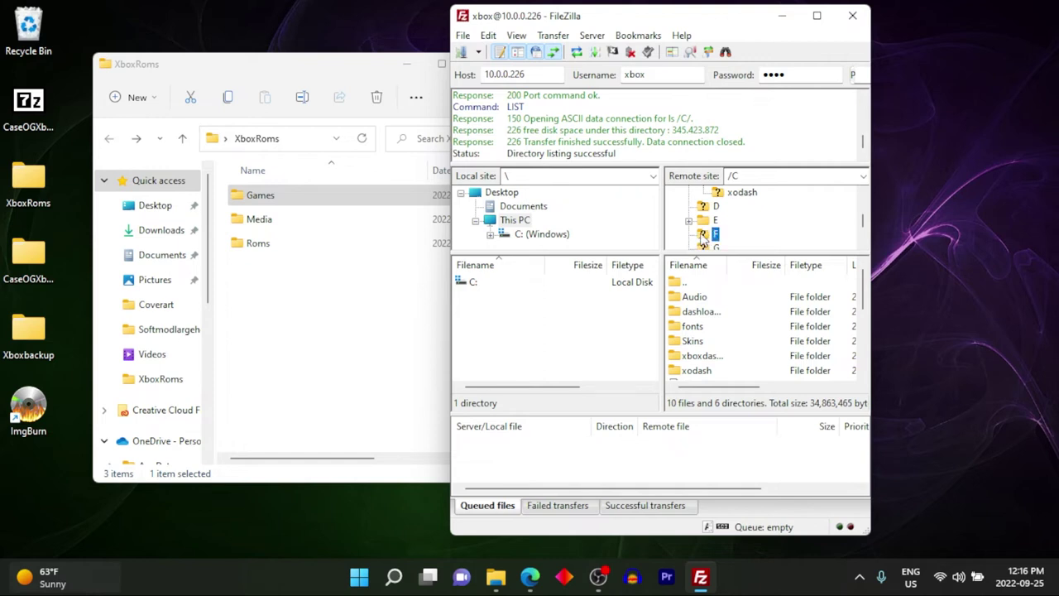
Open the Xbox's F drive on the remote site and upload the Games folder from XboxRoms into it.
scroll(627, 268, "right", 1)
left_click(710, 248)
left_click(712, 220)
left_click_drag(260, 197, 710, 351)
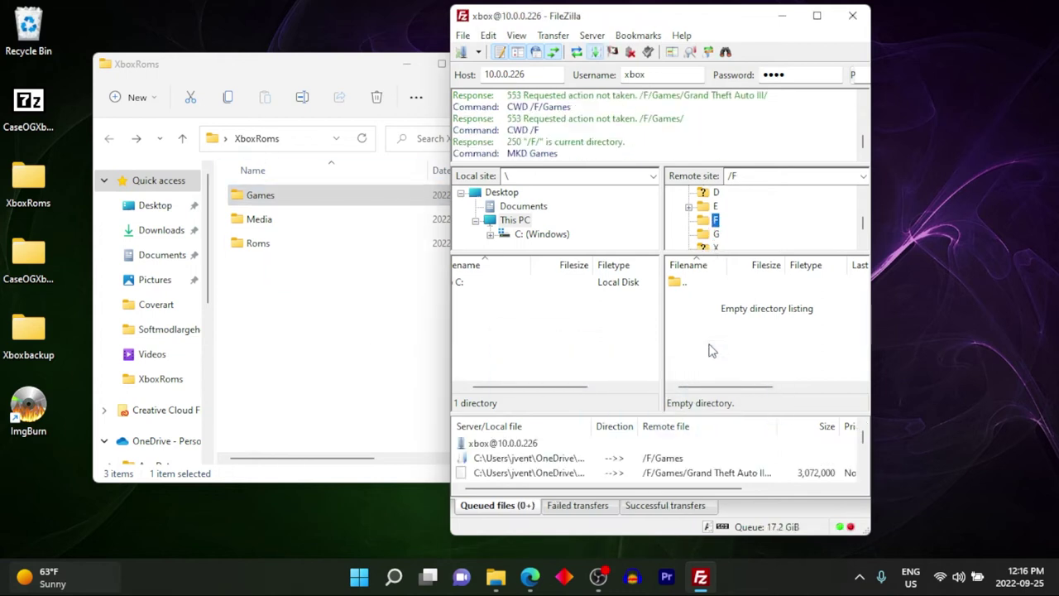
Minimize FileZilla while the transfer runs and close the XboxRoms folder window.
left_click_drag(782, 16, 729, 24)
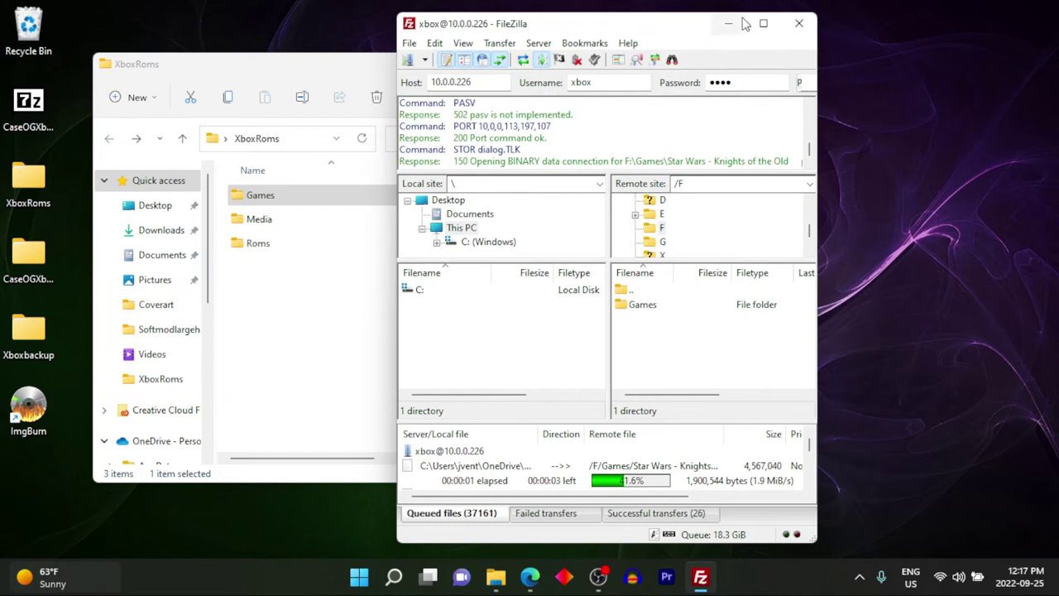
left_click(729, 25)
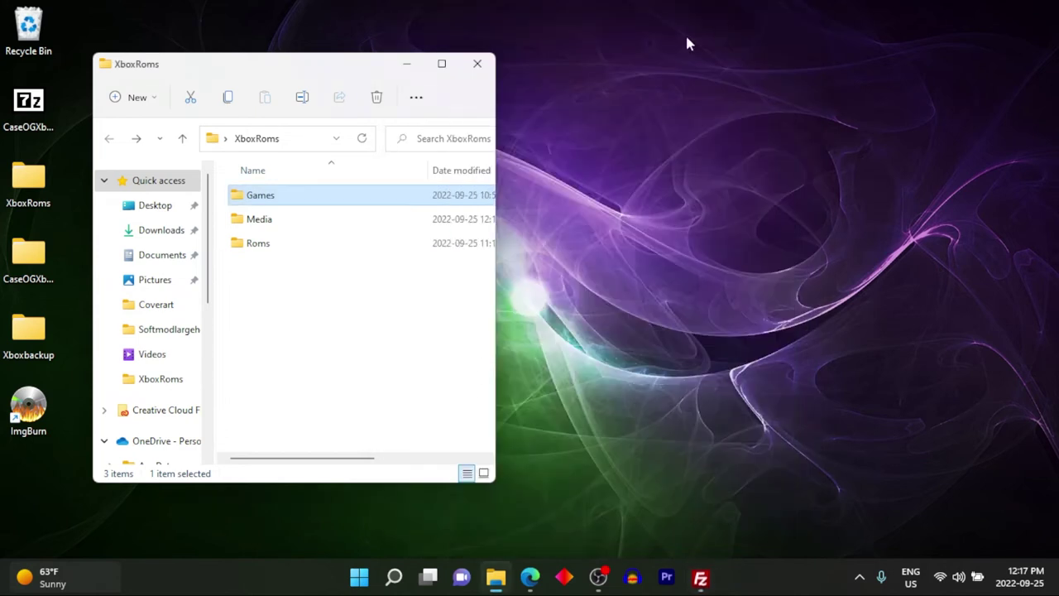
left_click(476, 63)
Open the FATXplorer folder inside CaseOGXboxPack's 01_Softmod folder and run FATXplorer as administrator.
double_click(28, 251)
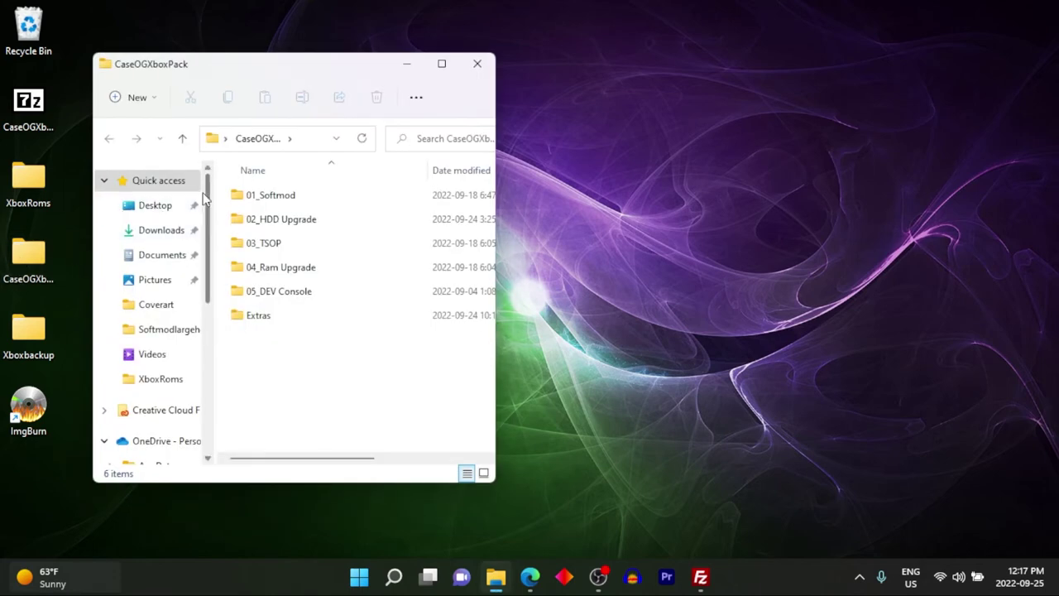
double_click(306, 195)
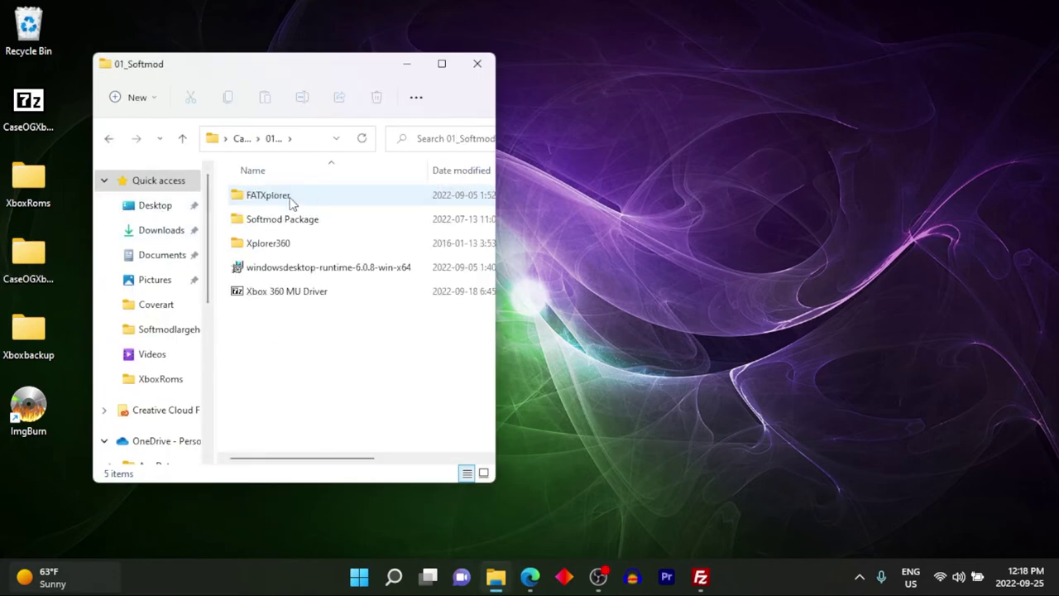
double_click(292, 198)
scroll(294, 273, "down", 4)
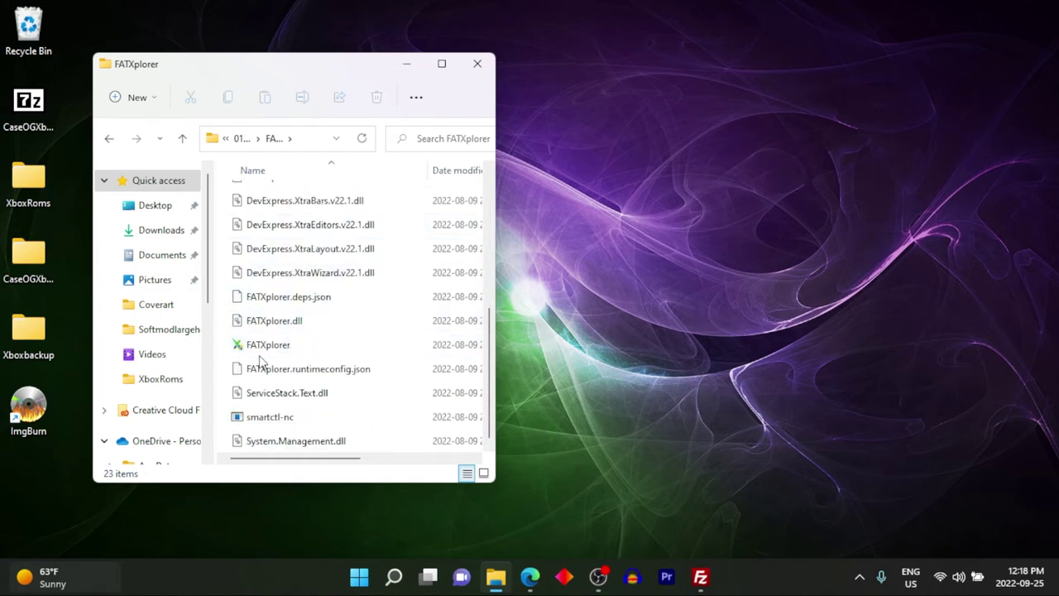
right_click(285, 349)
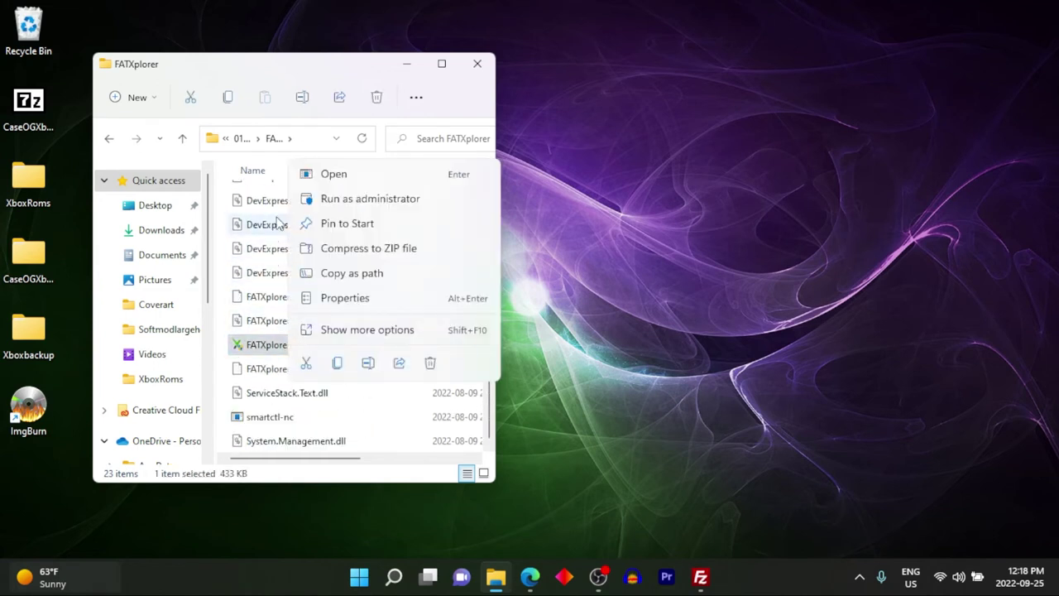
left_click(324, 199)
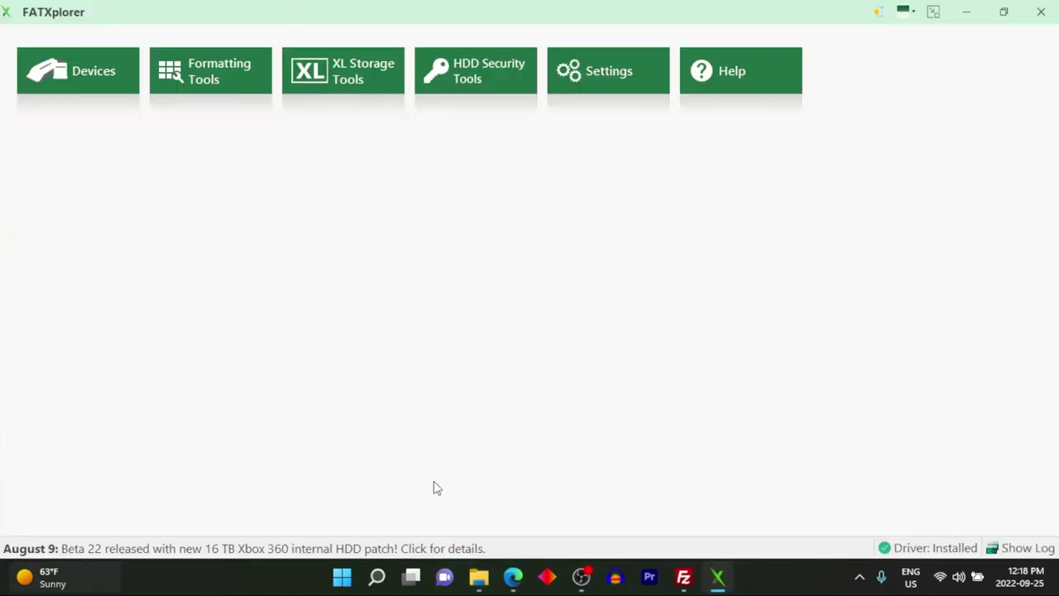
Open the HDD Security Tools and set the device type to SAT.
left_click(488, 66)
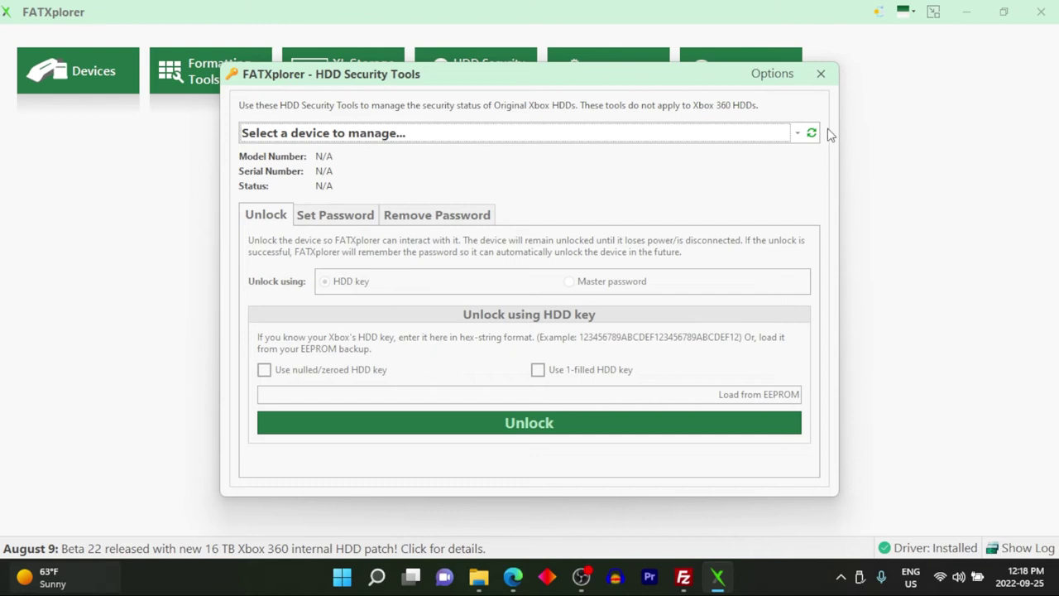
left_click(751, 74)
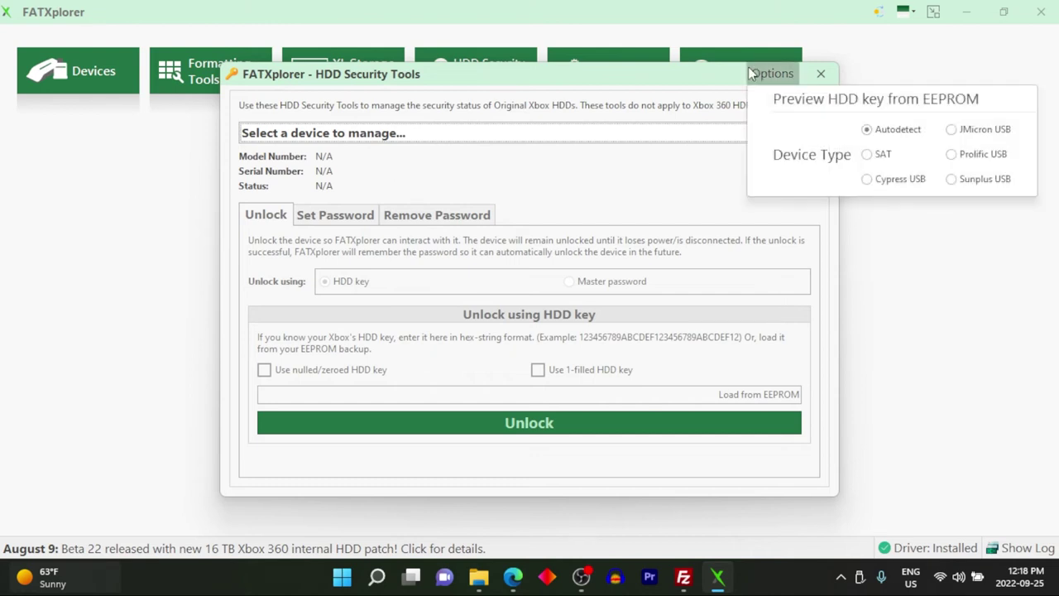
left_click(867, 155)
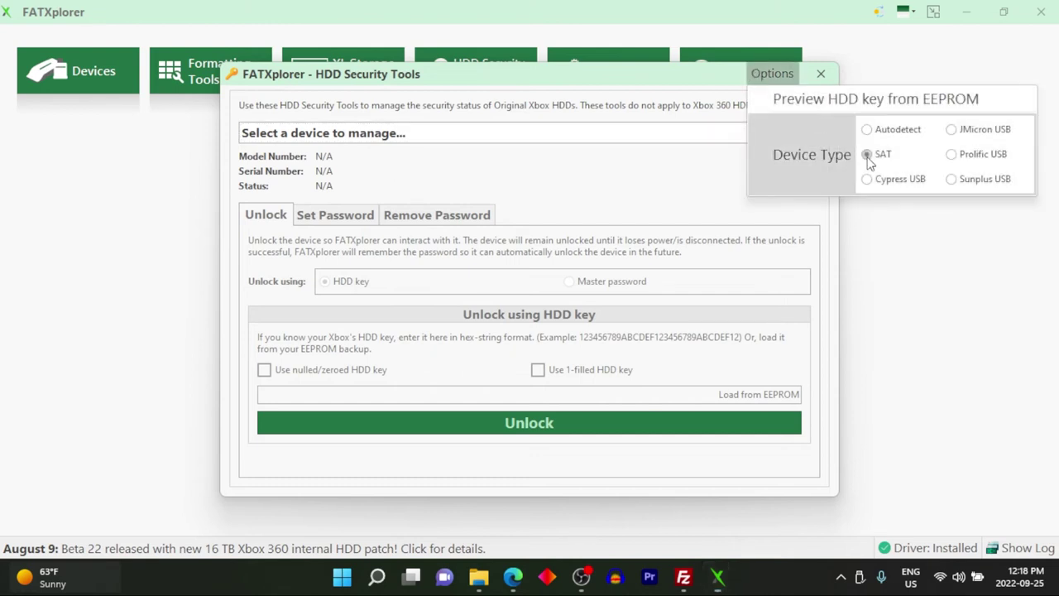
left_click(583, 184)
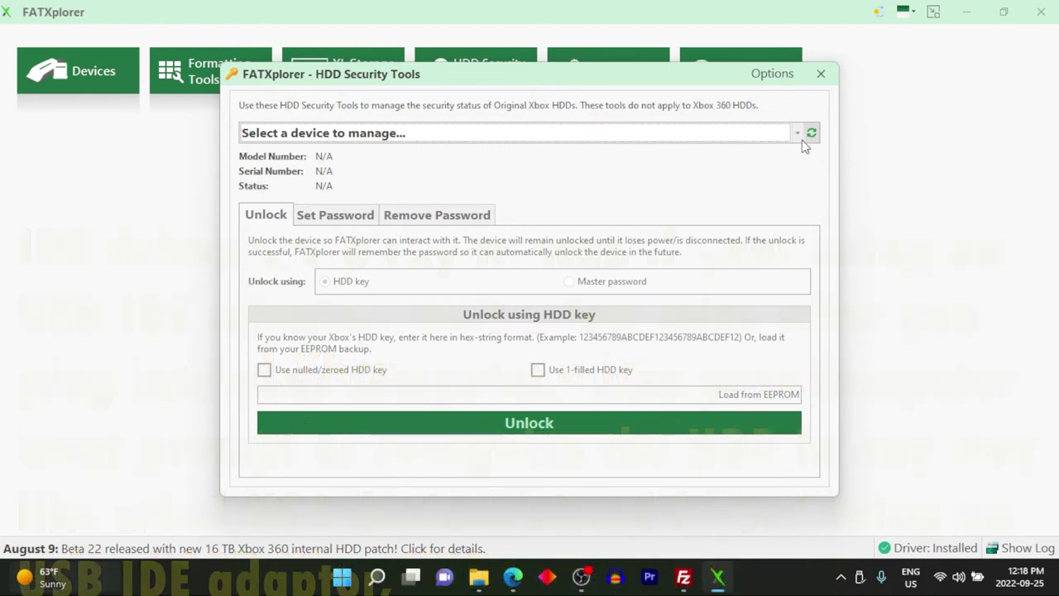
Select the TOSHIBA MK1665GSX drive, choose the 1-filled HDD key for its password, and close HDD Security Tools without applying it.
left_click(799, 137)
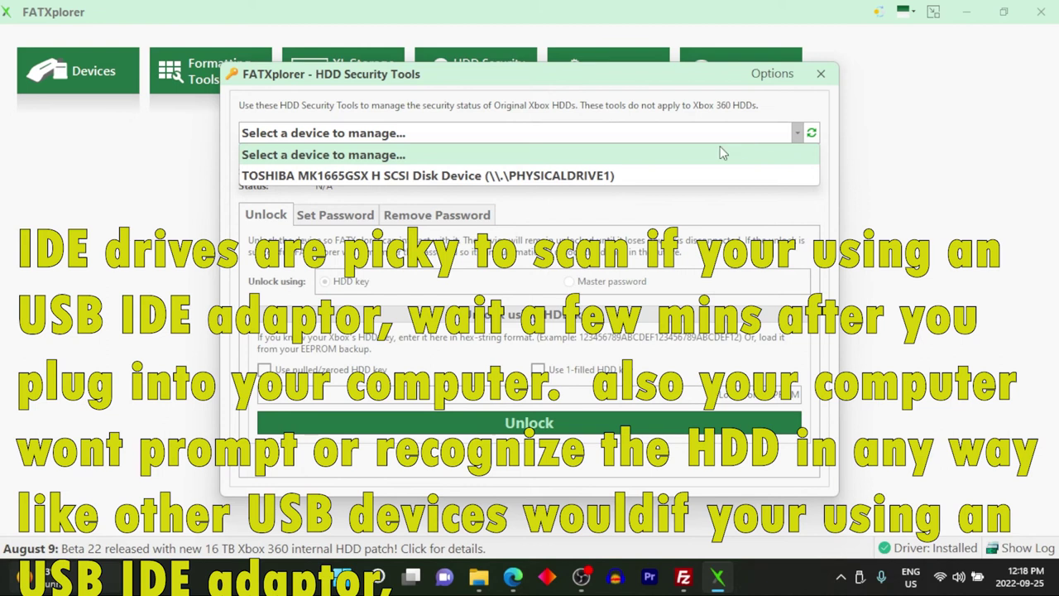
left_click(577, 178)
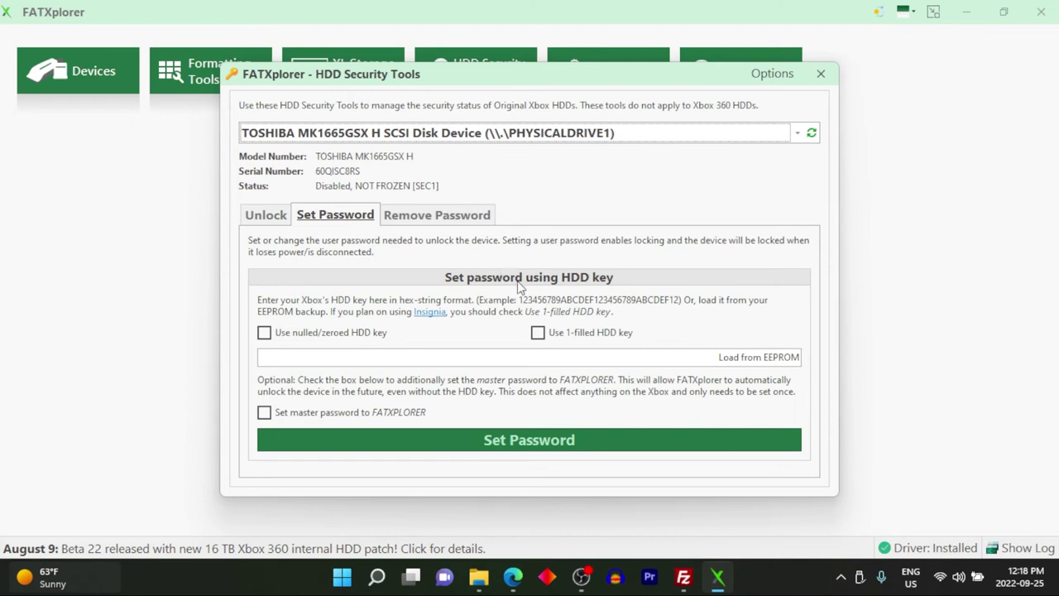
left_click(538, 333)
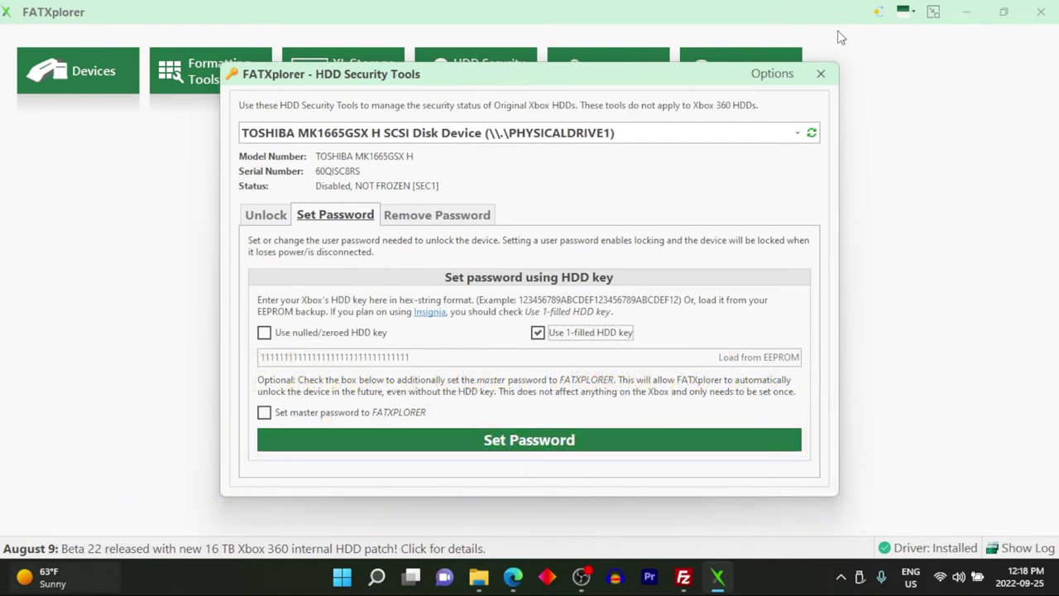
left_click(821, 75)
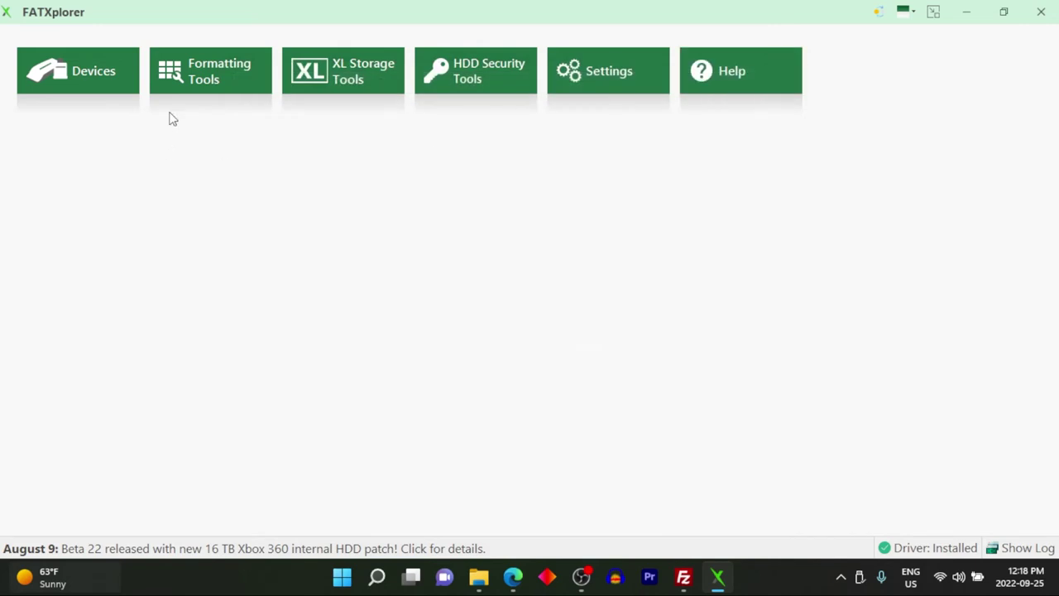
Refresh the devices, load the Toshiba original Xbox HDD, and mount Extra Data Partition F on drive letter X.
left_click(84, 77)
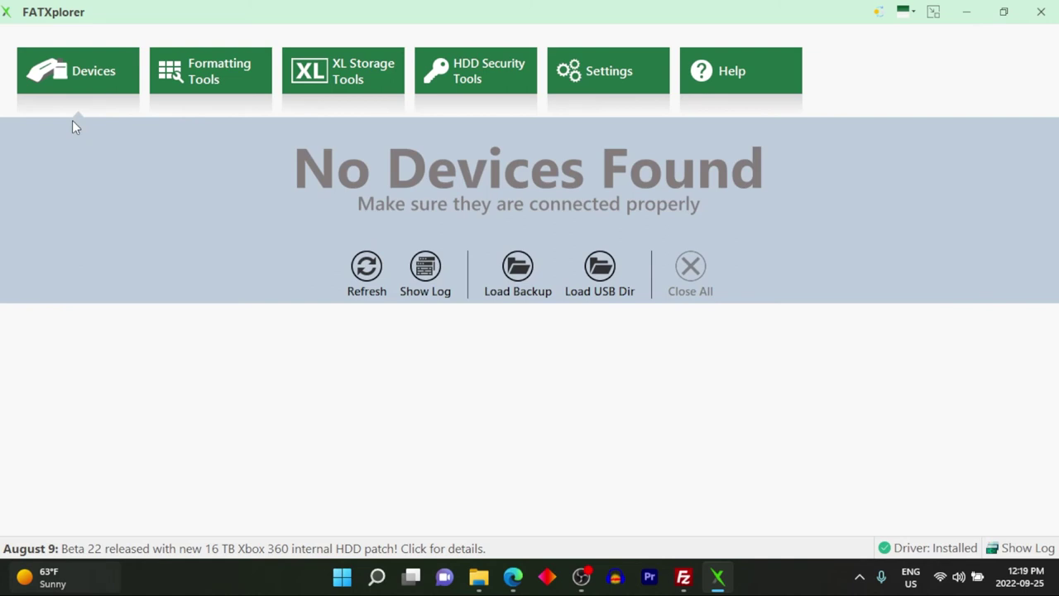
left_click(368, 266)
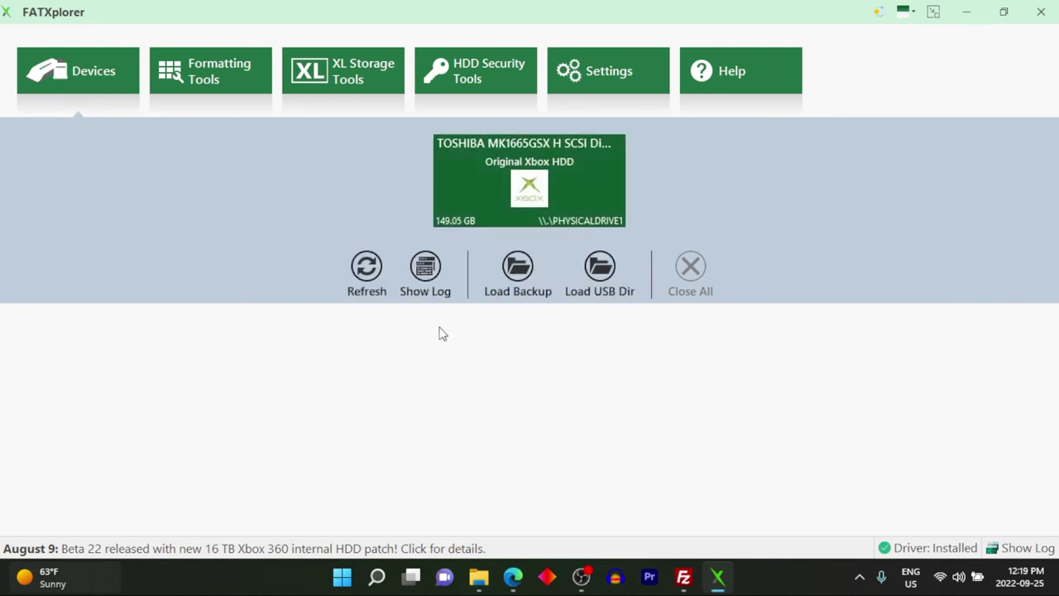
left_click(502, 188)
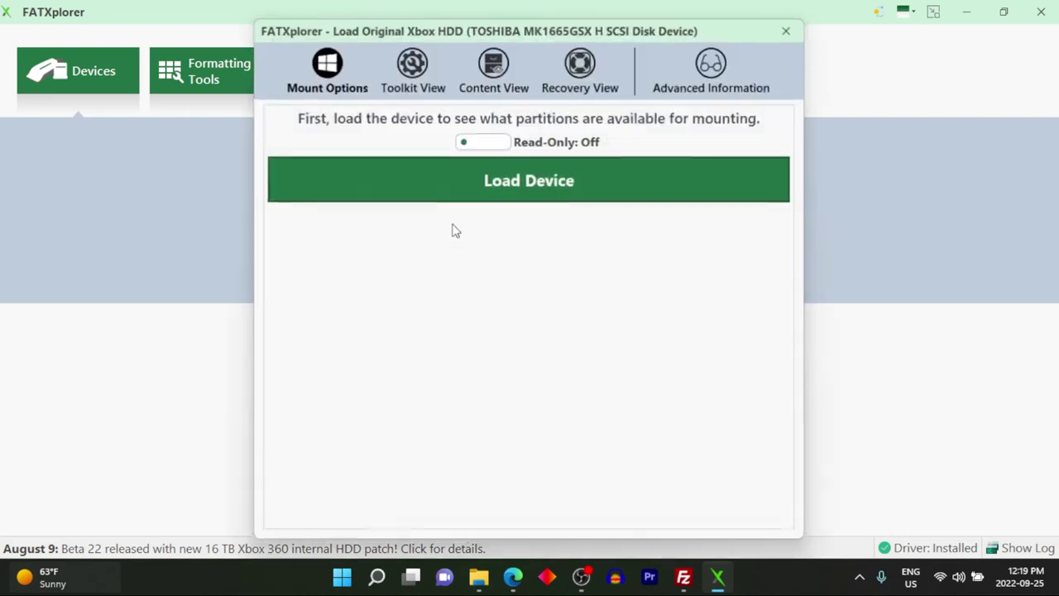
left_click(538, 197)
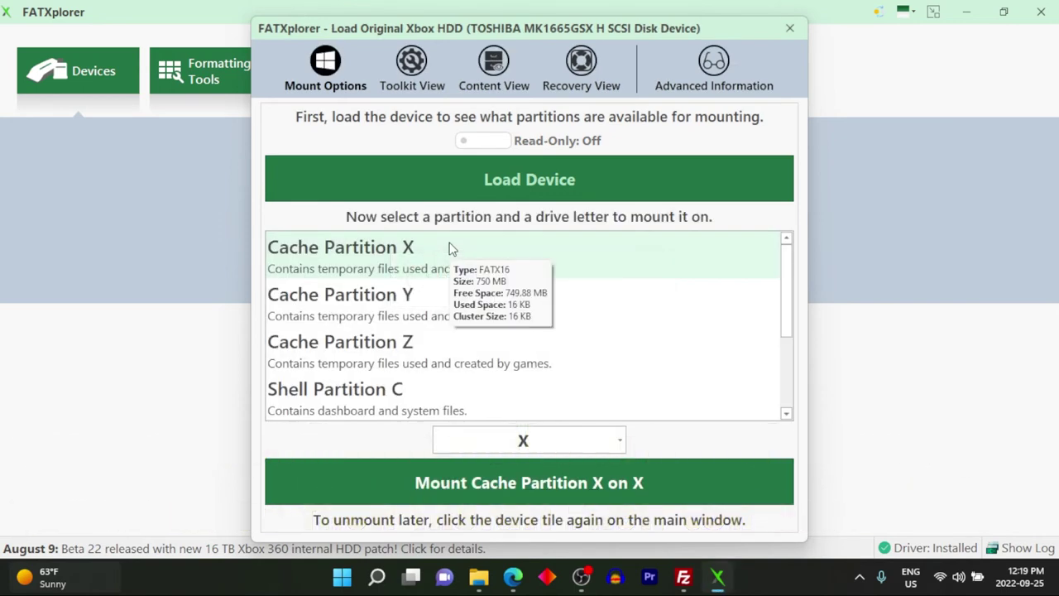
scroll(448, 261, "down", 1)
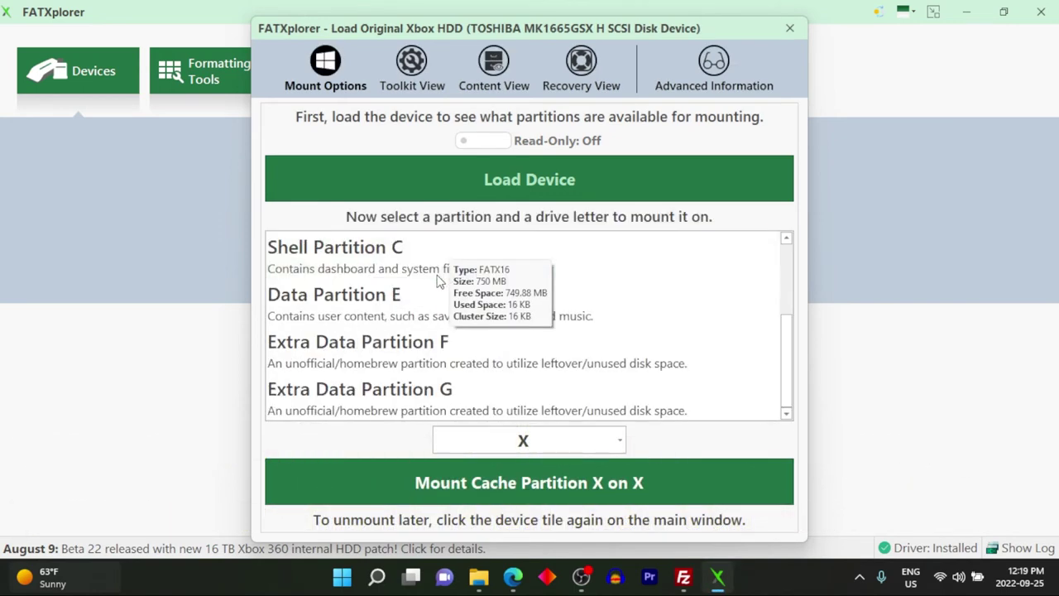
left_click(371, 372)
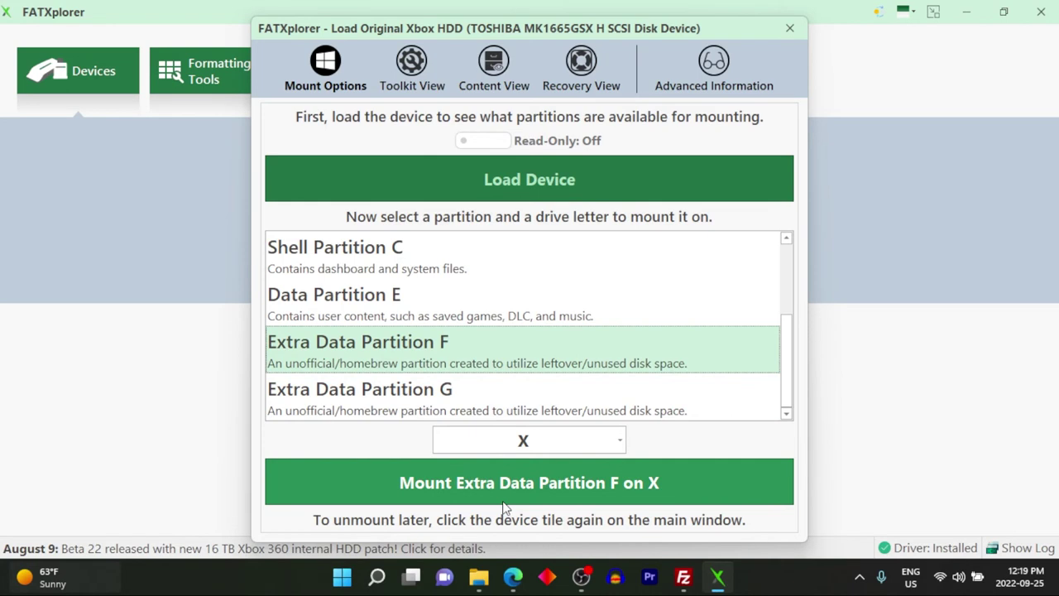
left_click(507, 492)
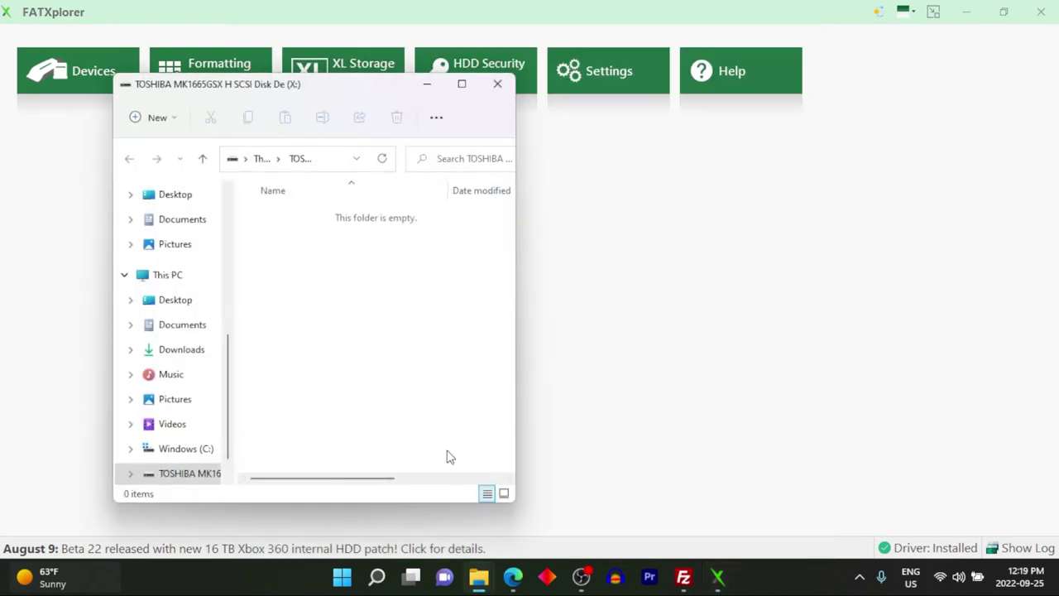
Clear the FATXplorer windows from the desktop and place the XboxRoms folder beside the mounted X drive window.
left_click(1004, 11)
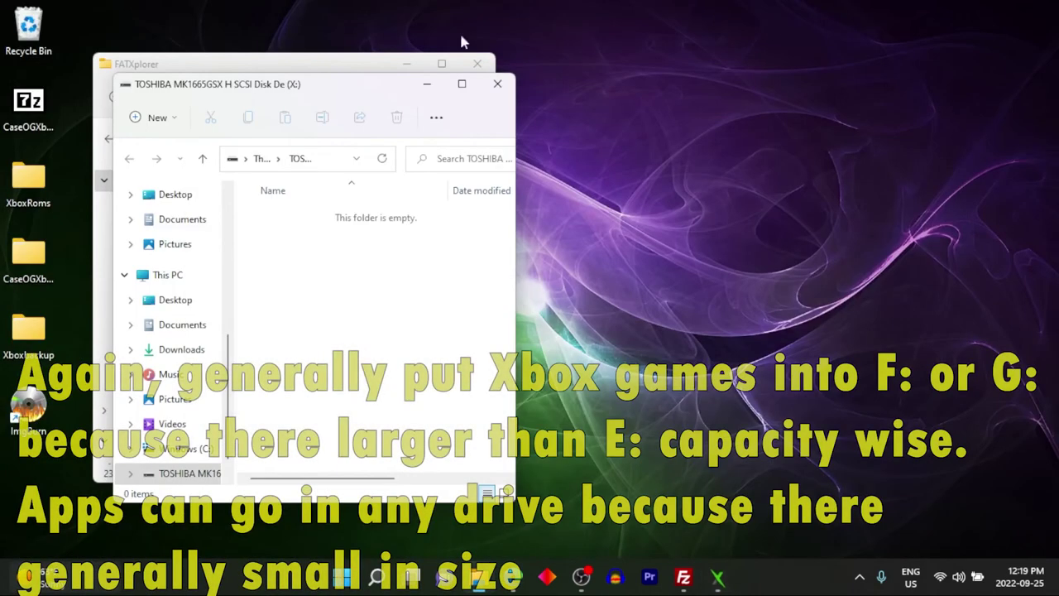
left_click_drag(299, 85, 698, 64)
left_click(478, 63)
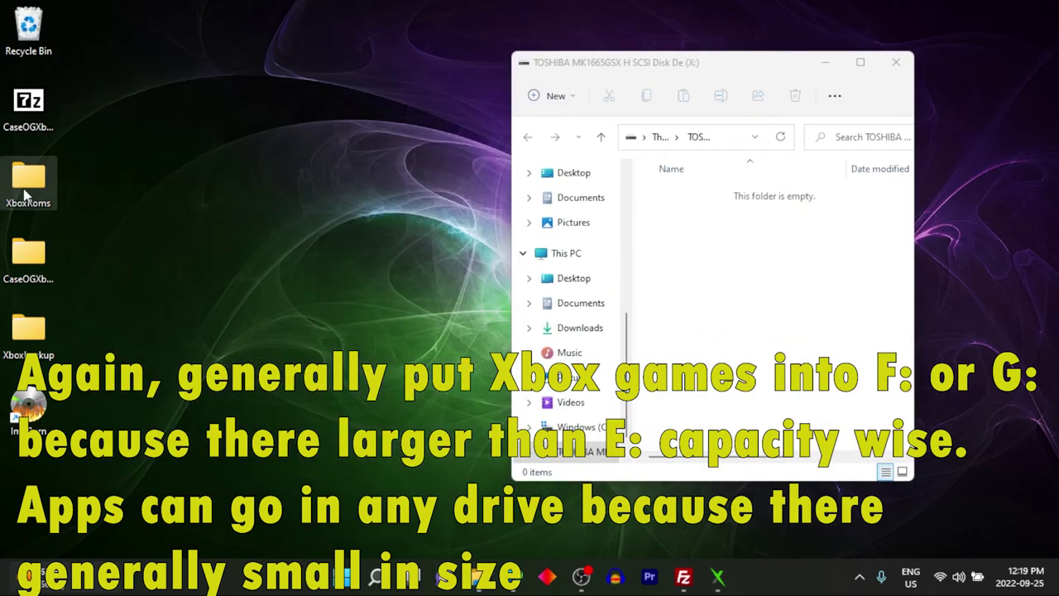
double_click(28, 177)
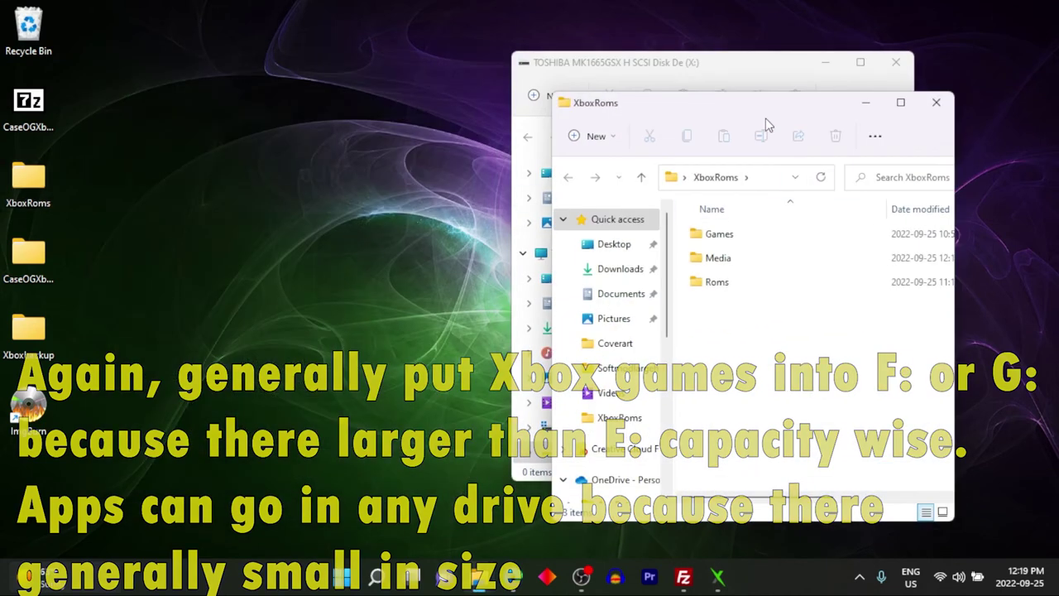
left_click_drag(755, 105, 286, 70)
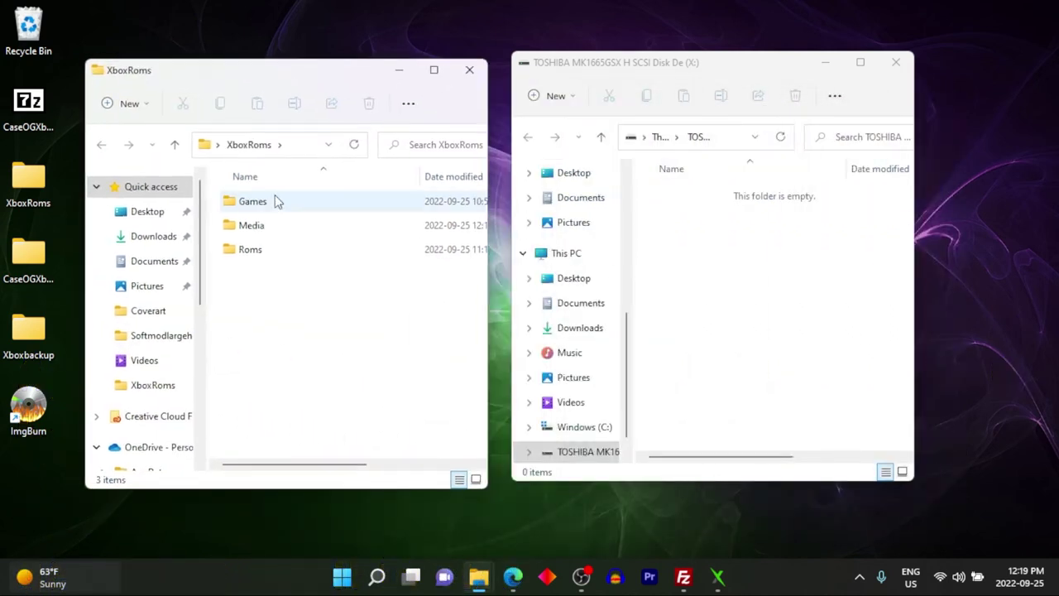
Try to copy the Games folder to the X drive, dismissing the copy prompt.
left_click_drag(267, 214, 706, 285)
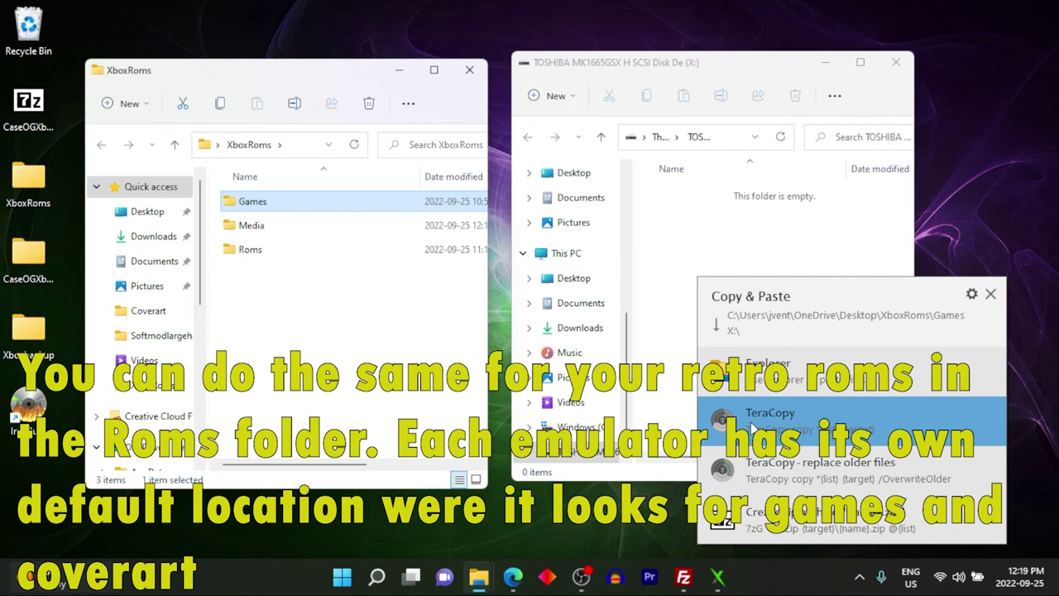
left_click(991, 294)
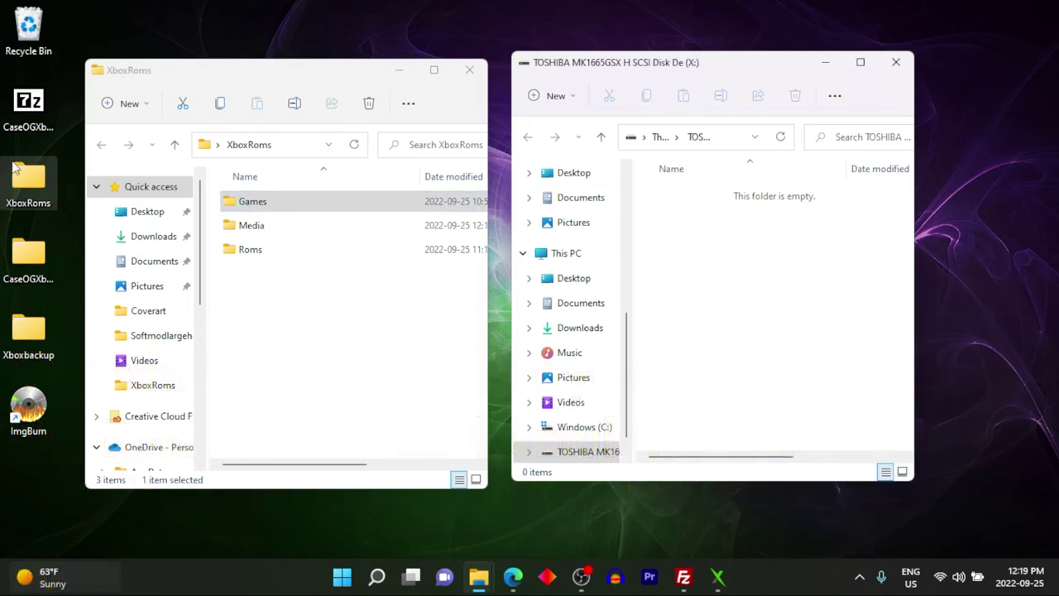
Look in CaseOGXboxPack's Extras folder for the teracopy installer and close the folder window.
double_click(29, 252)
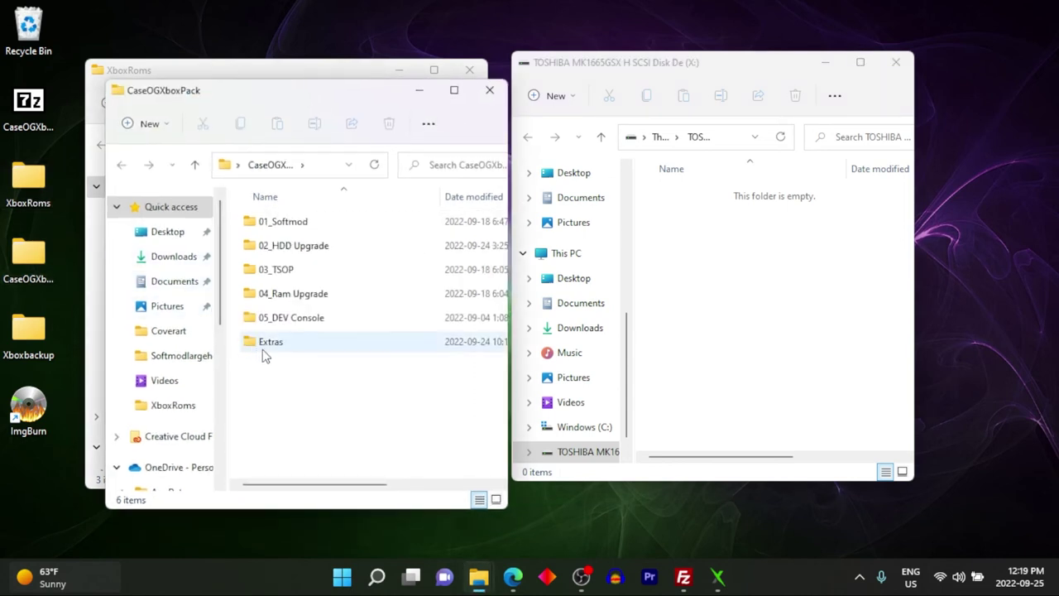
double_click(262, 342)
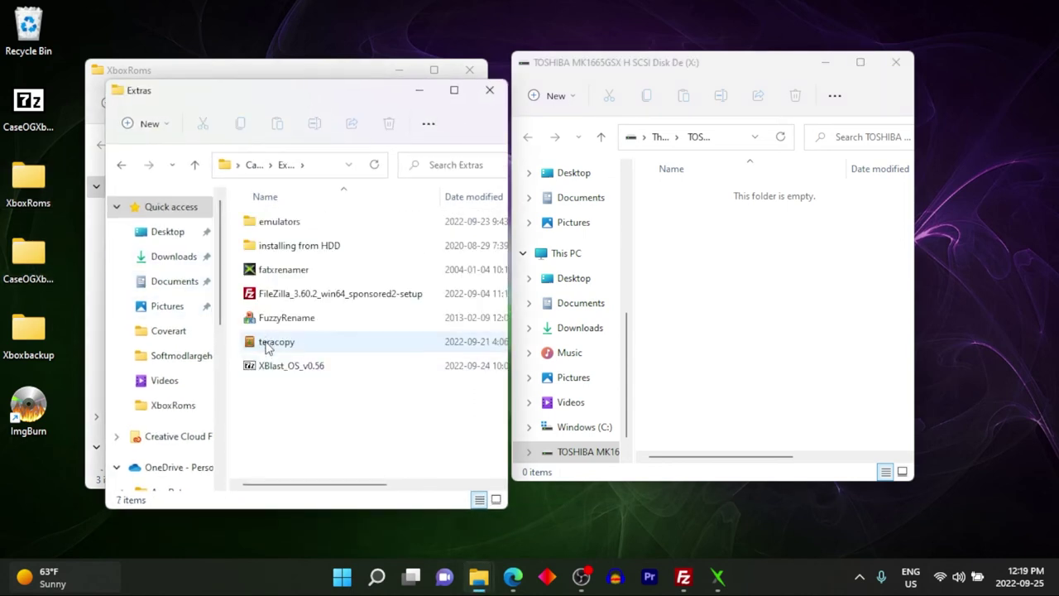
left_click(490, 91)
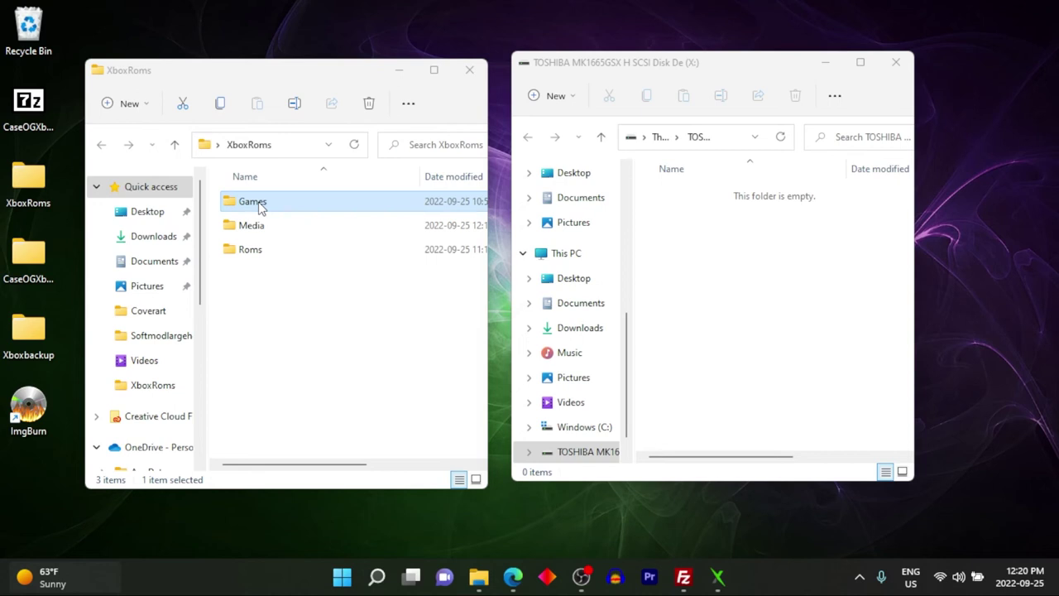
Copy the Games folder from XboxRoms to the X drive using TeraCopy.
left_click_drag(259, 207, 709, 243)
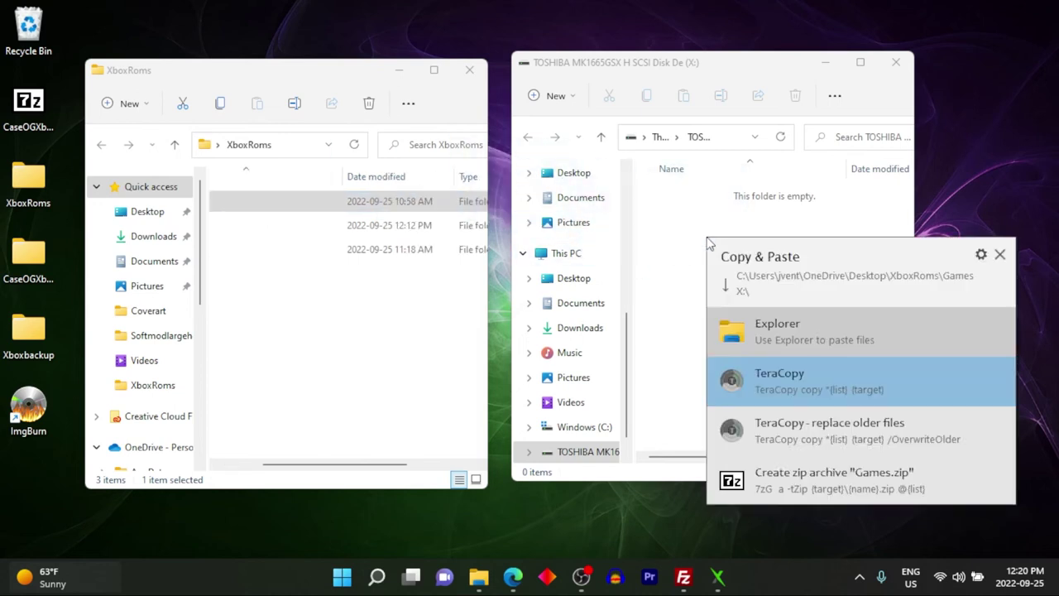
left_click(771, 383)
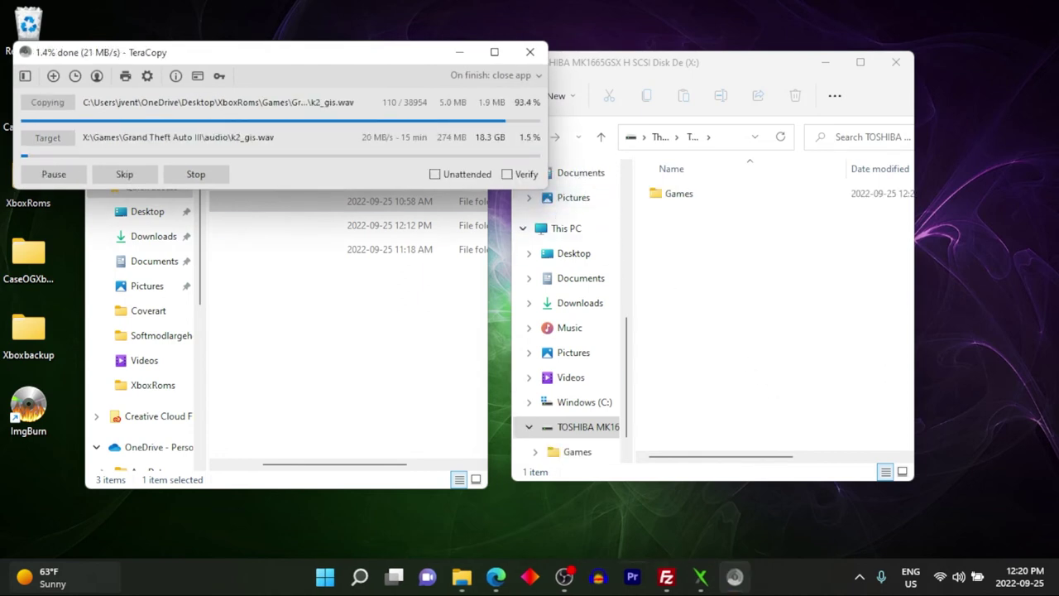
Switch to FileZilla and snap it side by side with TeraCopy to compare the two transfers.
left_click(666, 581)
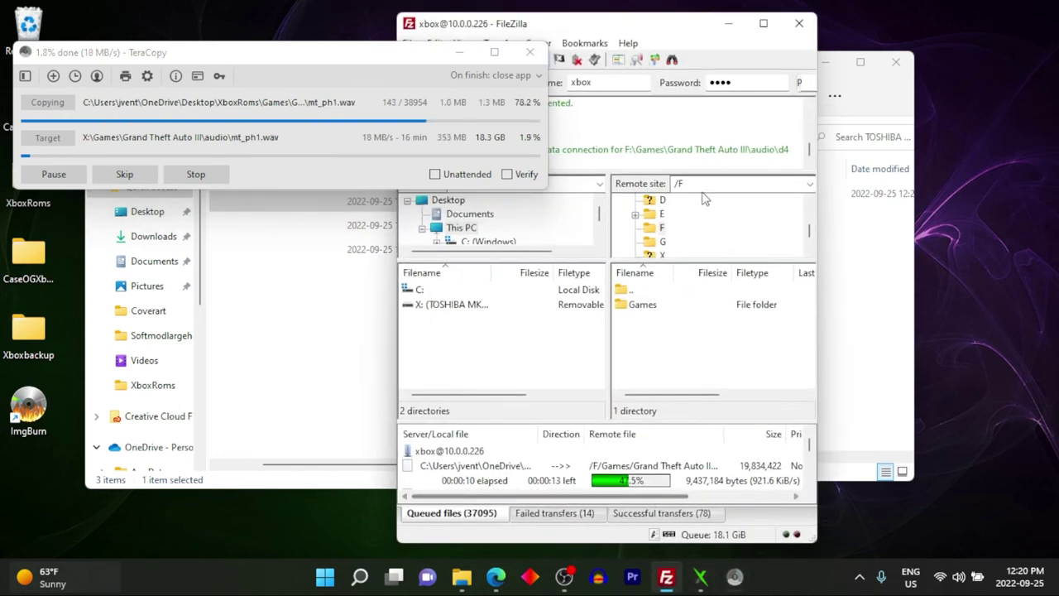
left_click_drag(672, 31, 1057, 49)
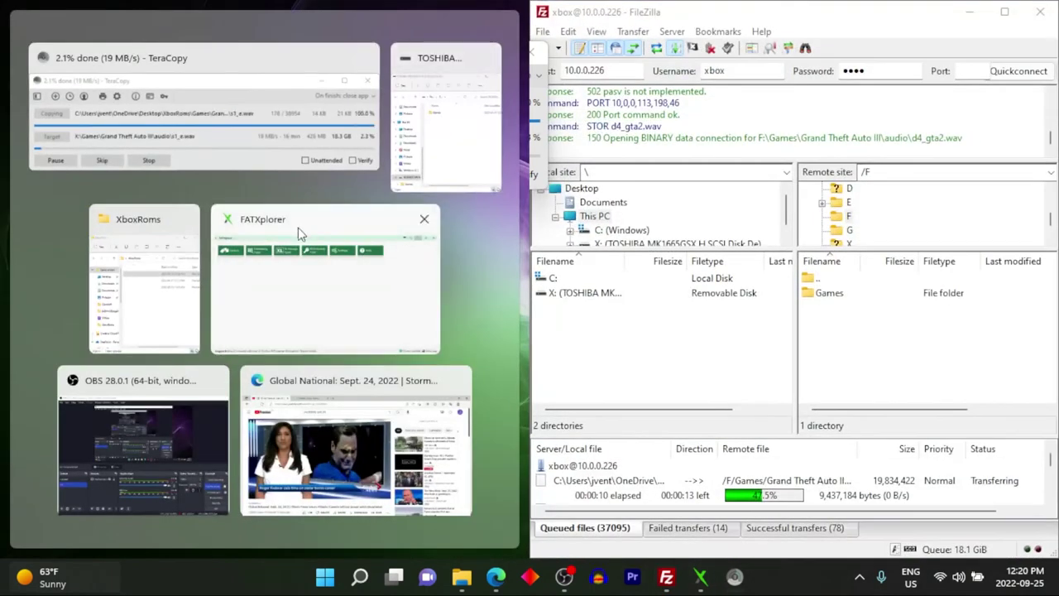
left_click(200, 51)
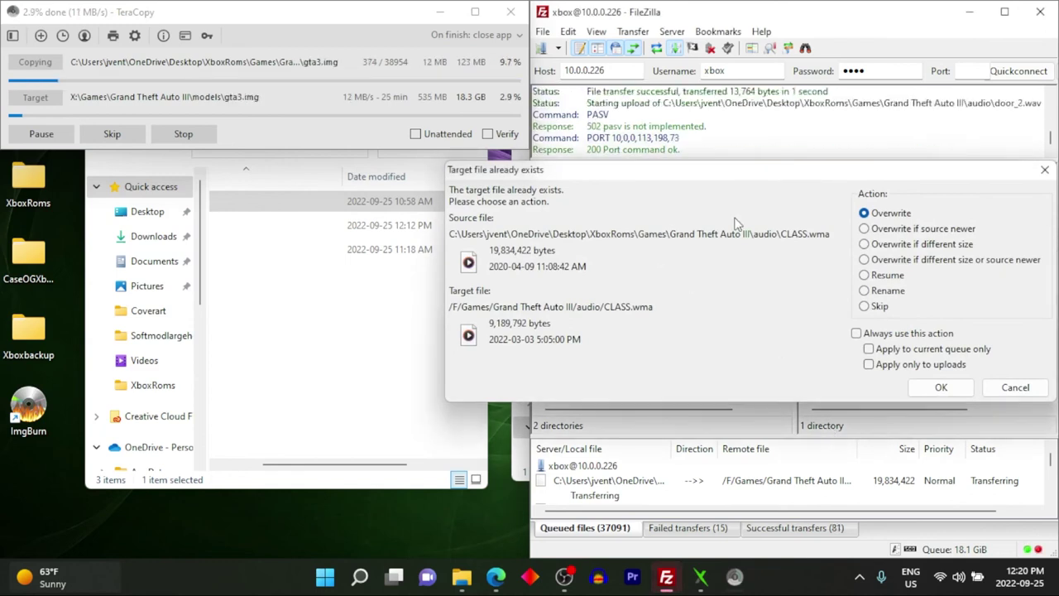
Resolve the existing CLASS.wma conflict with the option to overwrite if different size or source newer.
left_click(864, 260)
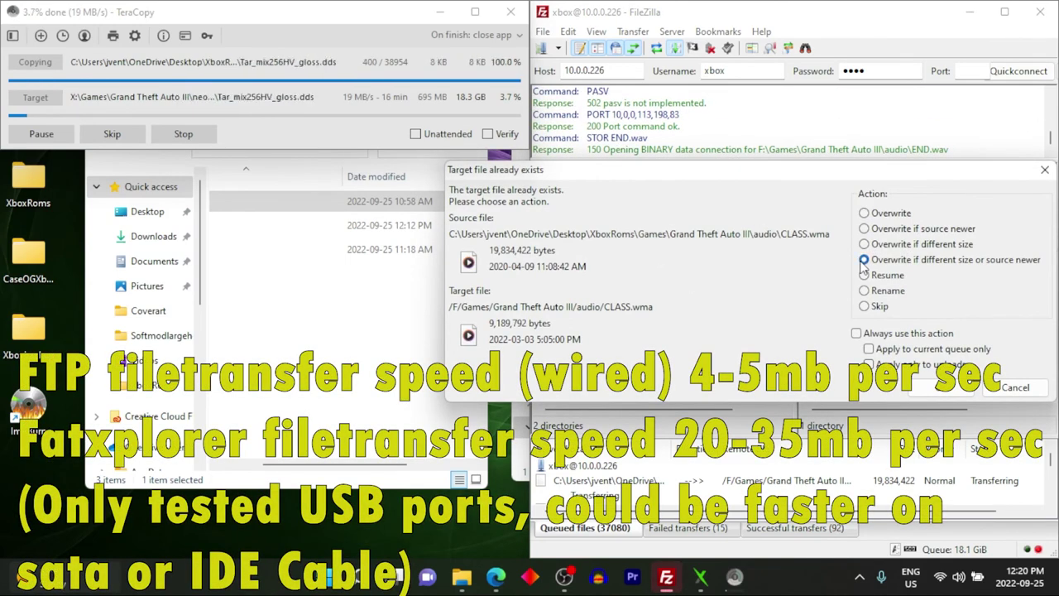
left_click(937, 394)
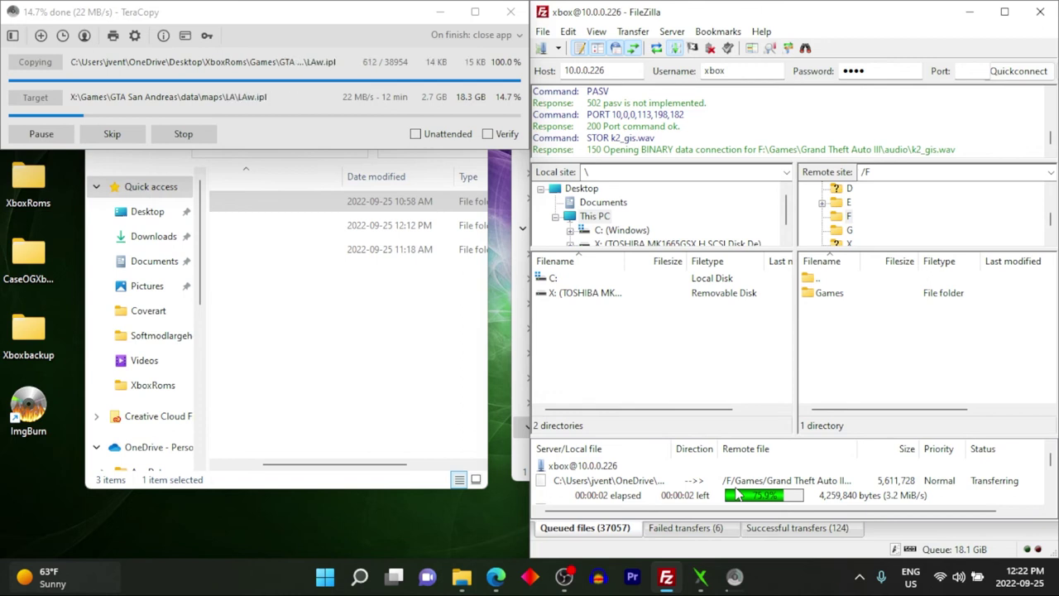
Set FileZilla's transfer type to Binary.
left_click(633, 31)
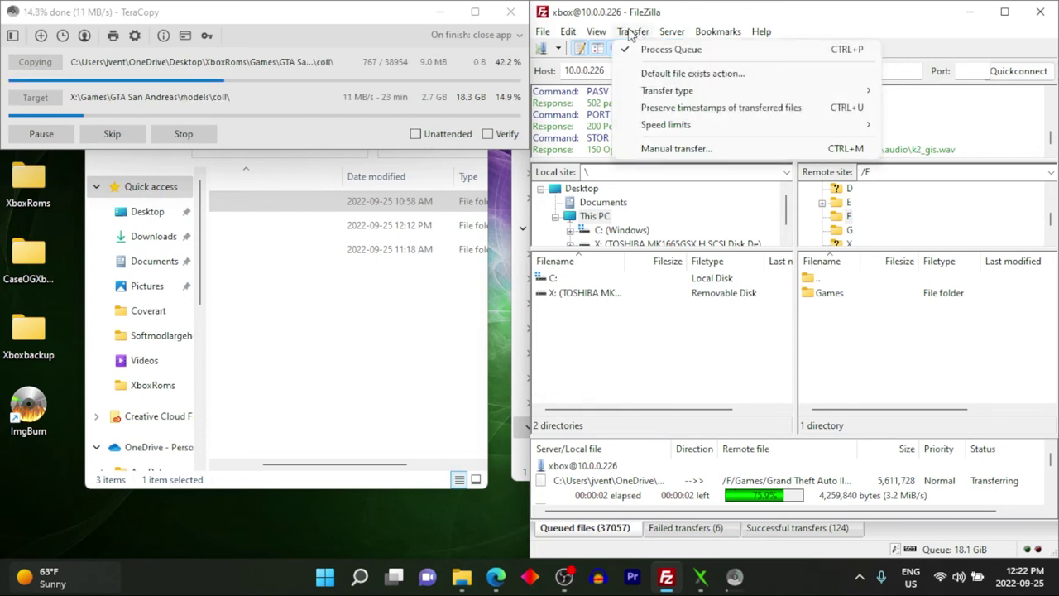
mouse_move(677, 93)
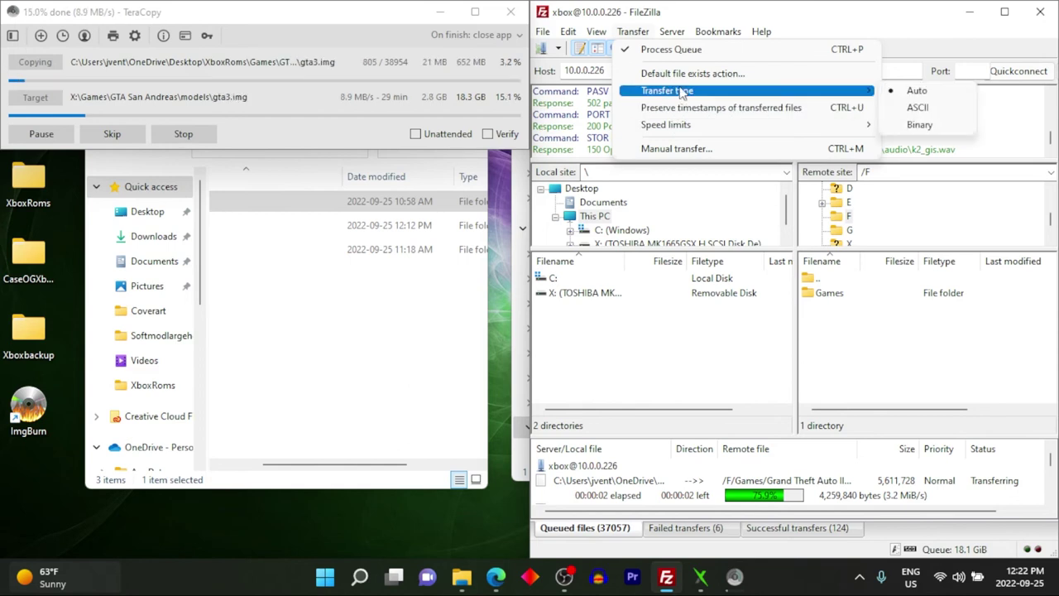
left_click(924, 124)
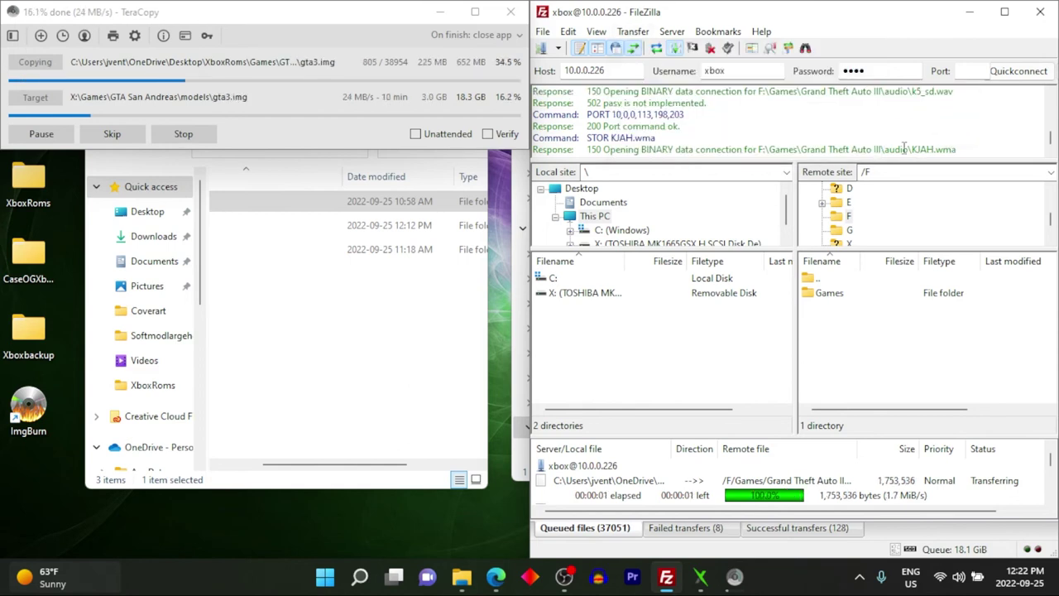
Reset and requeue all failed transfers.
left_click(725, 528)
right_click(758, 495)
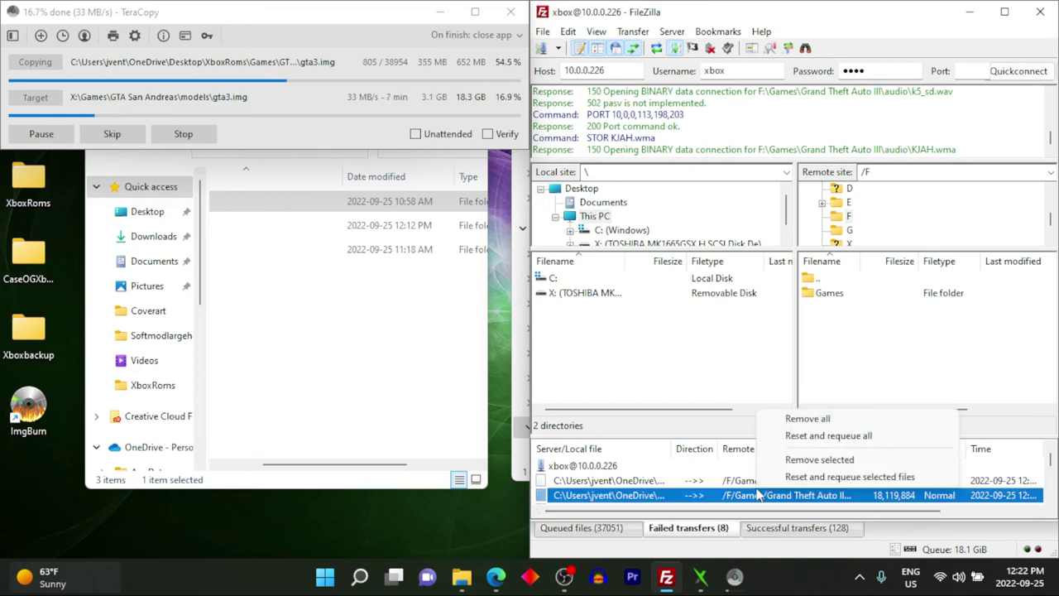
left_click(794, 436)
Set the maximum simultaneous transfers to 1 in the settings, check the file type and file exists action pages, and apply.
left_click(567, 31)
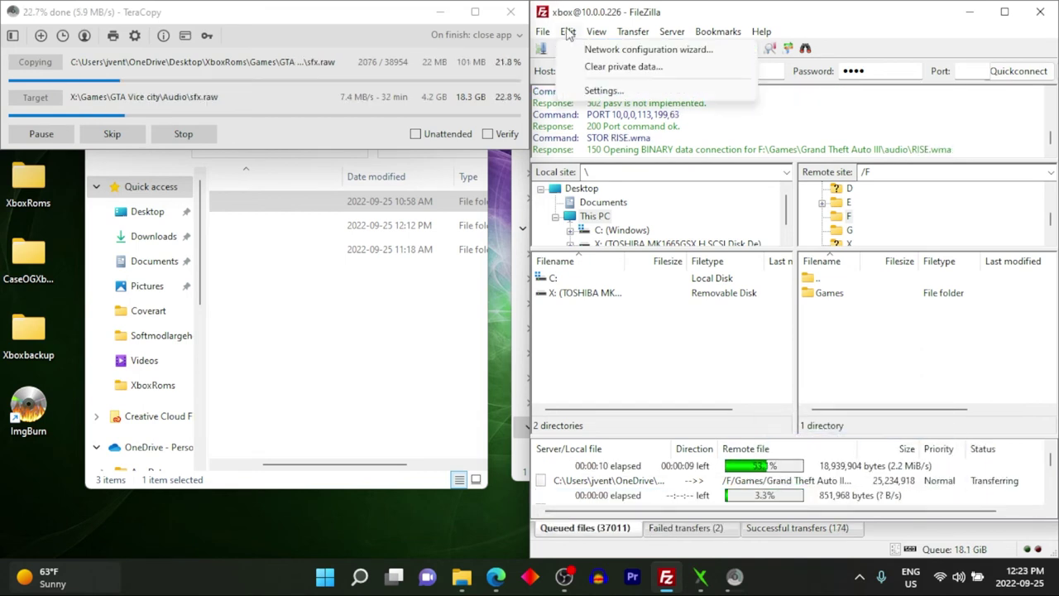
left_click(601, 90)
left_click(590, 262)
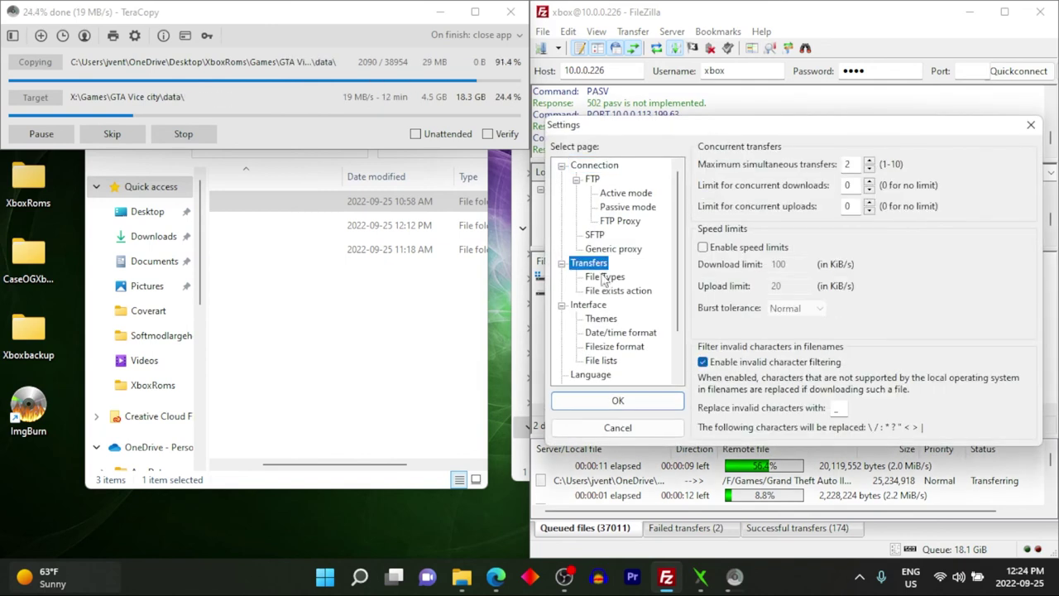
left_click(869, 169)
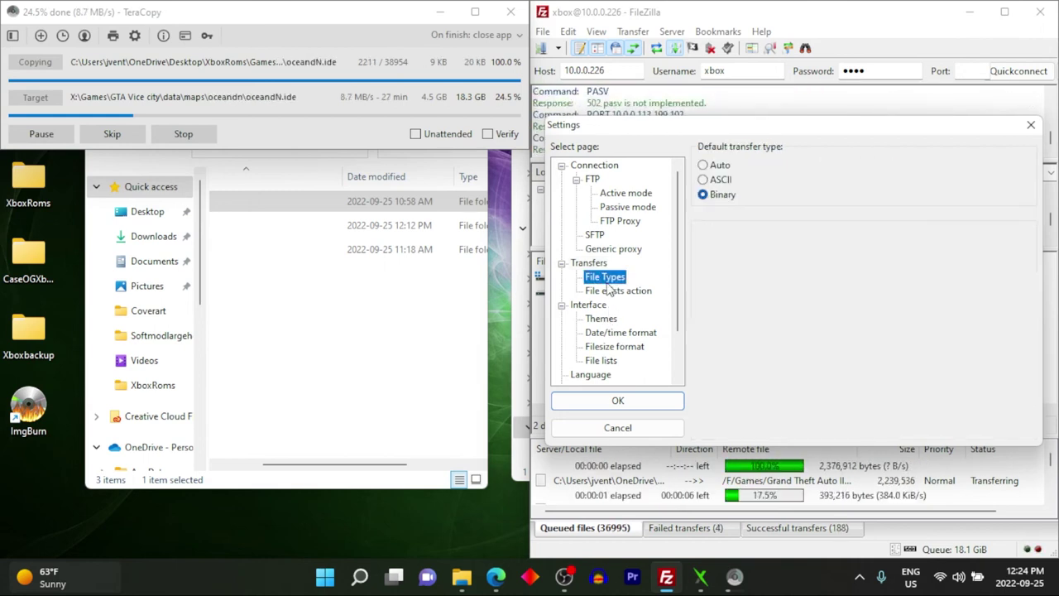
left_click(607, 279)
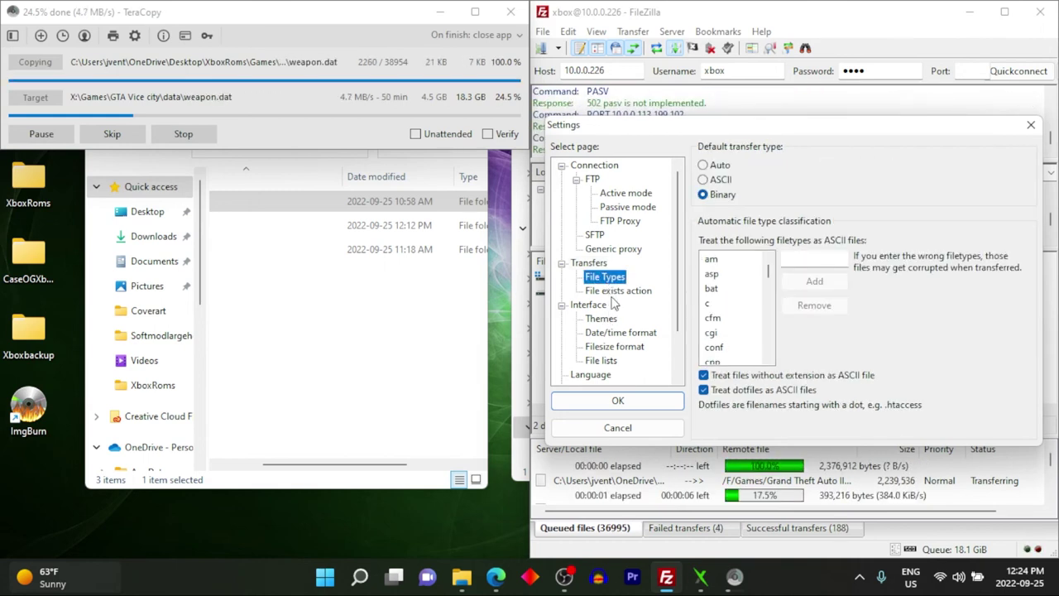
left_click(621, 295)
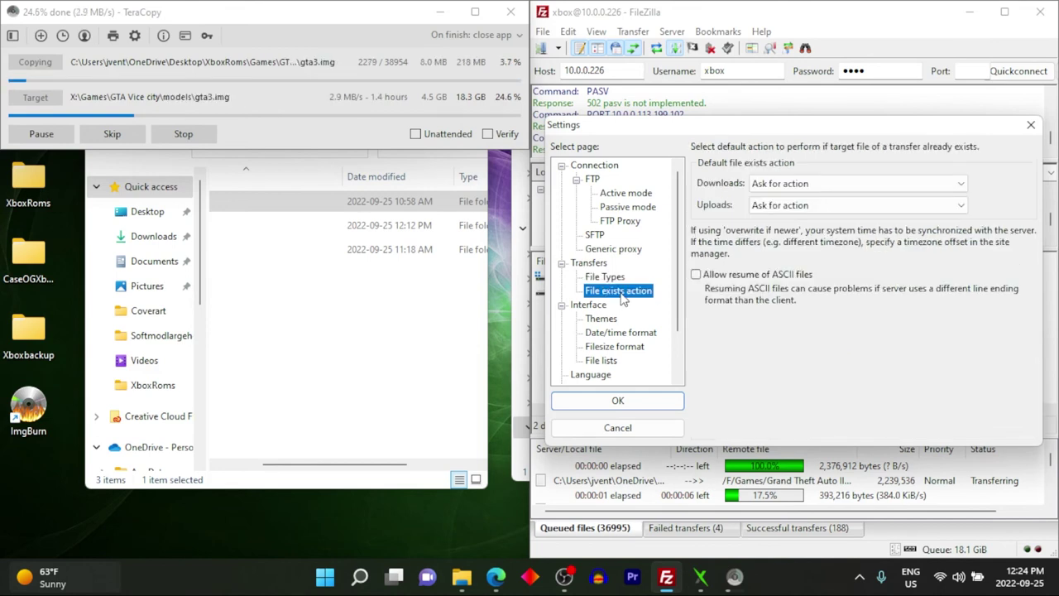
left_click(628, 405)
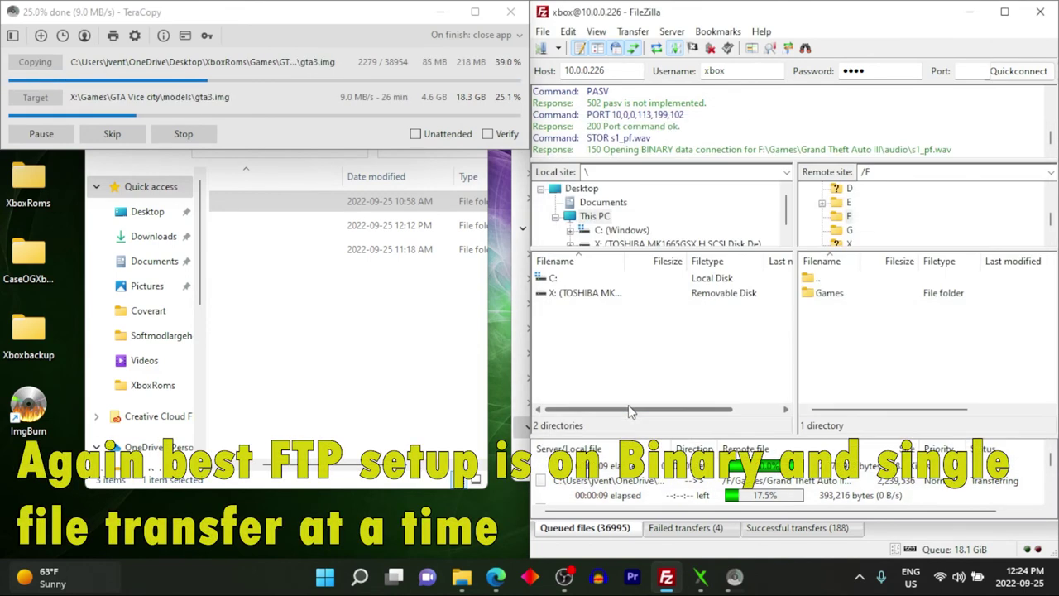
Reset and requeue all transfers that have failed since the settings change.
left_click(686, 527)
right_click(652, 495)
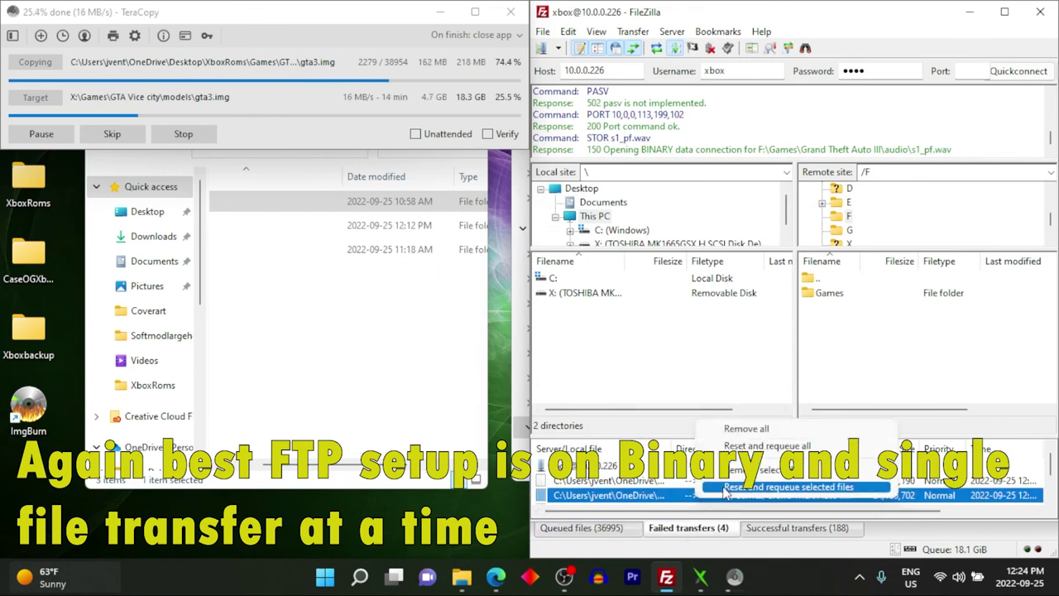
left_click(728, 445)
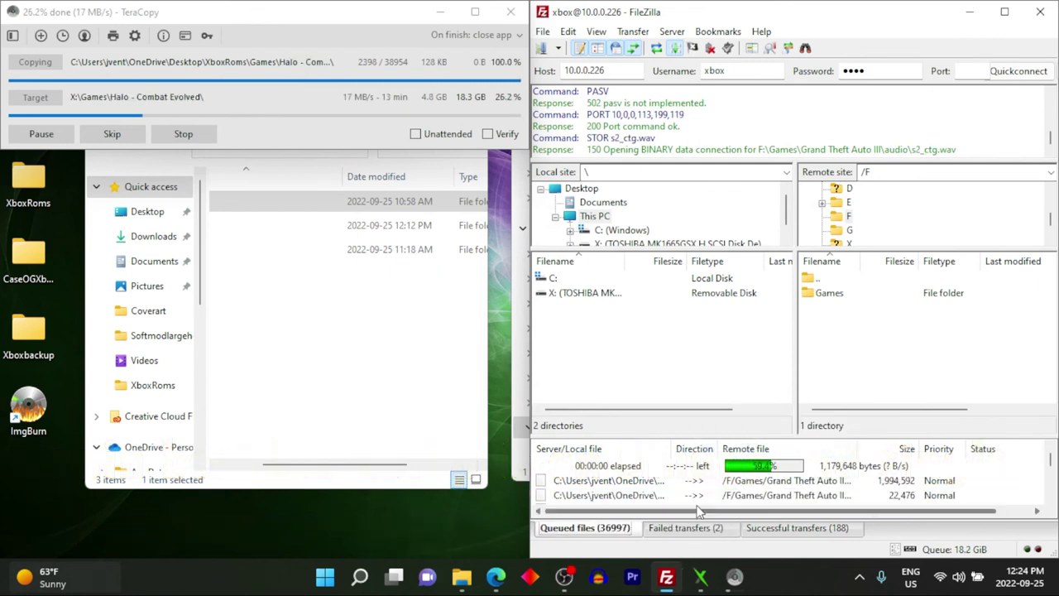